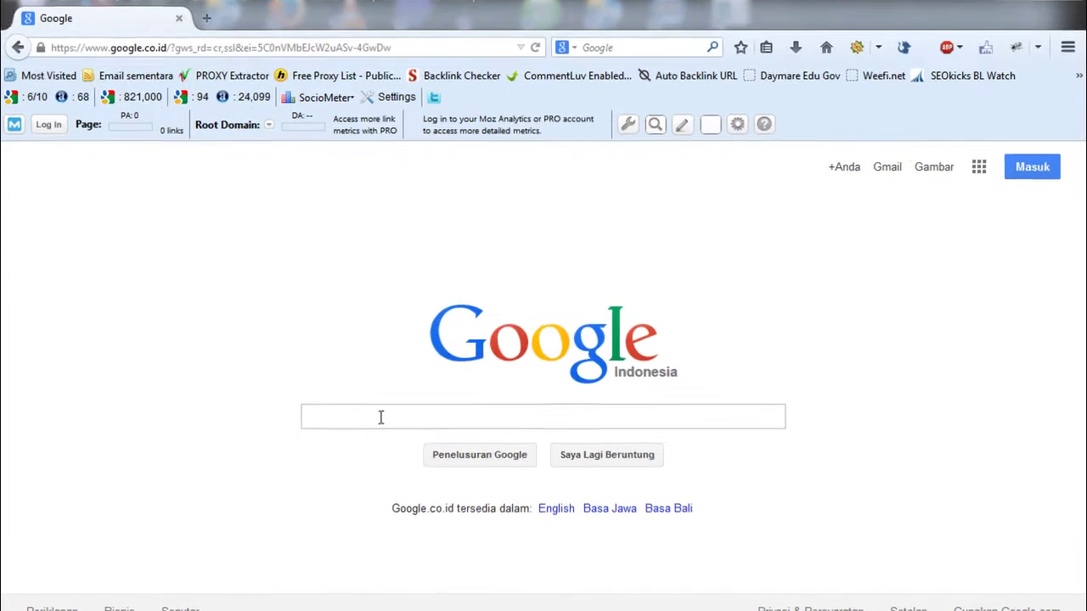
- Search Google for 'google keyword planner' and hide the SERP Control Panel overlay
click(380, 417)
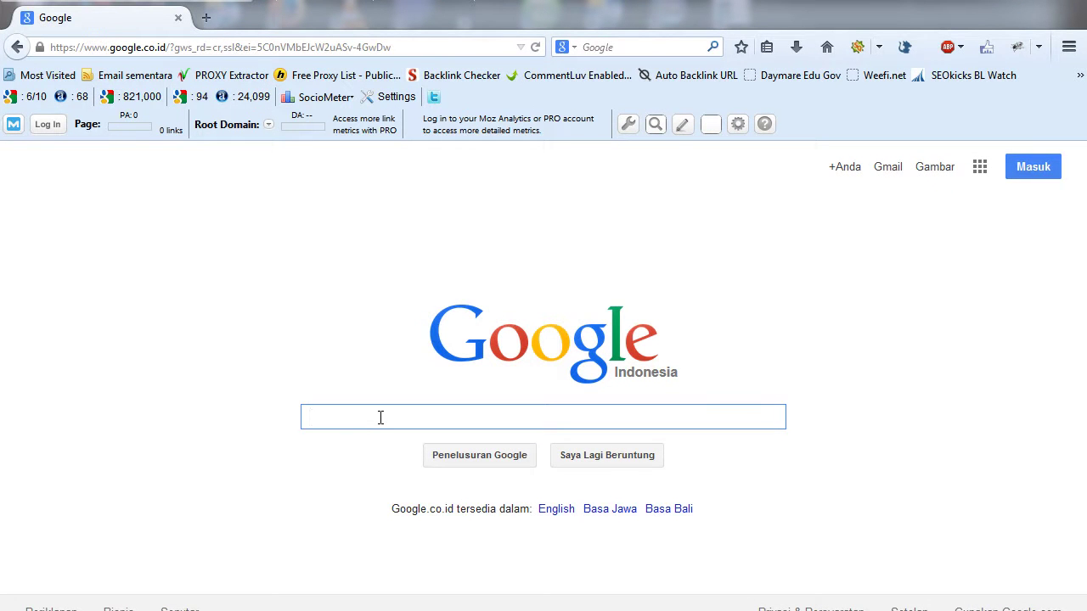
text(google ke)
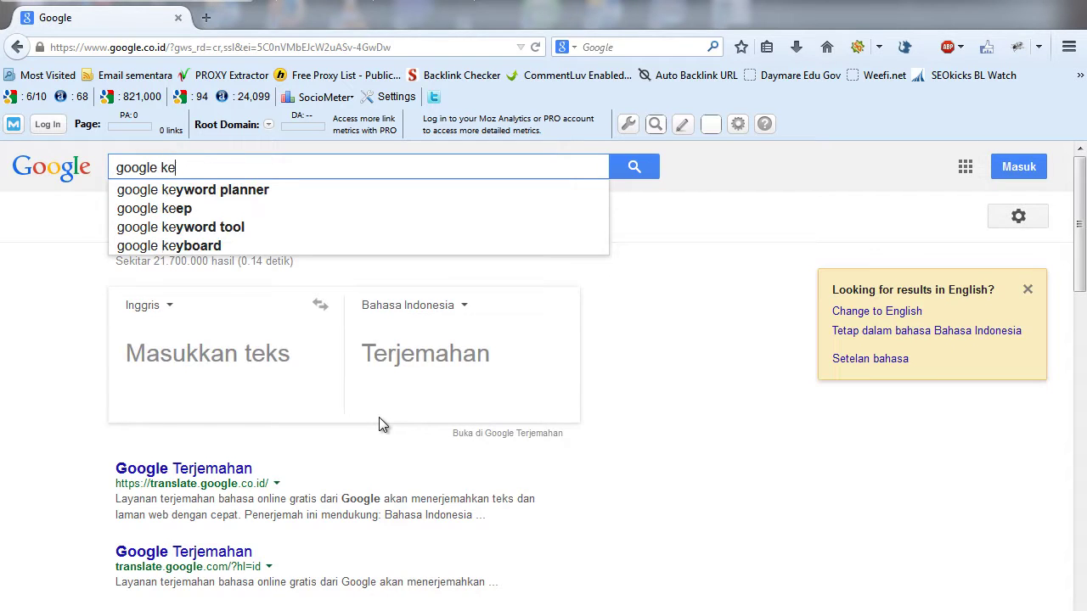
text(yword planner)
key(Return)
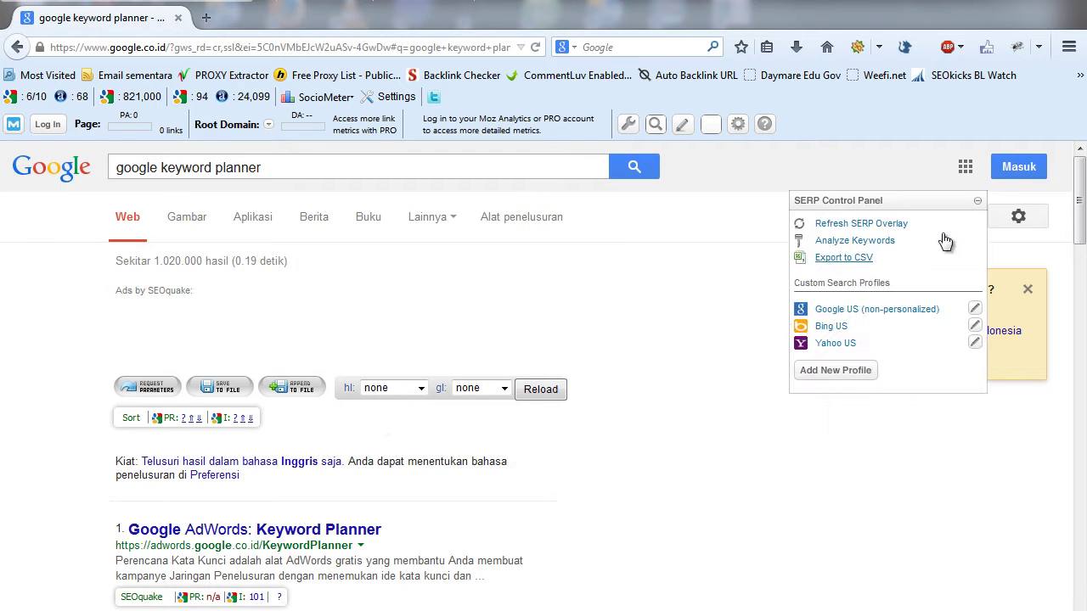
click(979, 200)
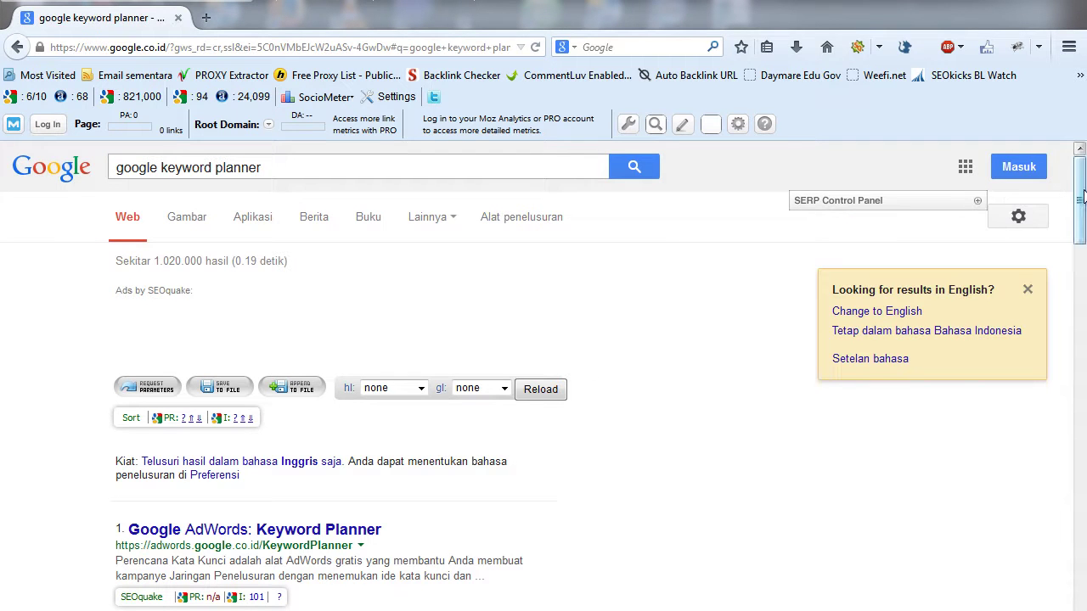
drag(1081, 197, 1081, 228)
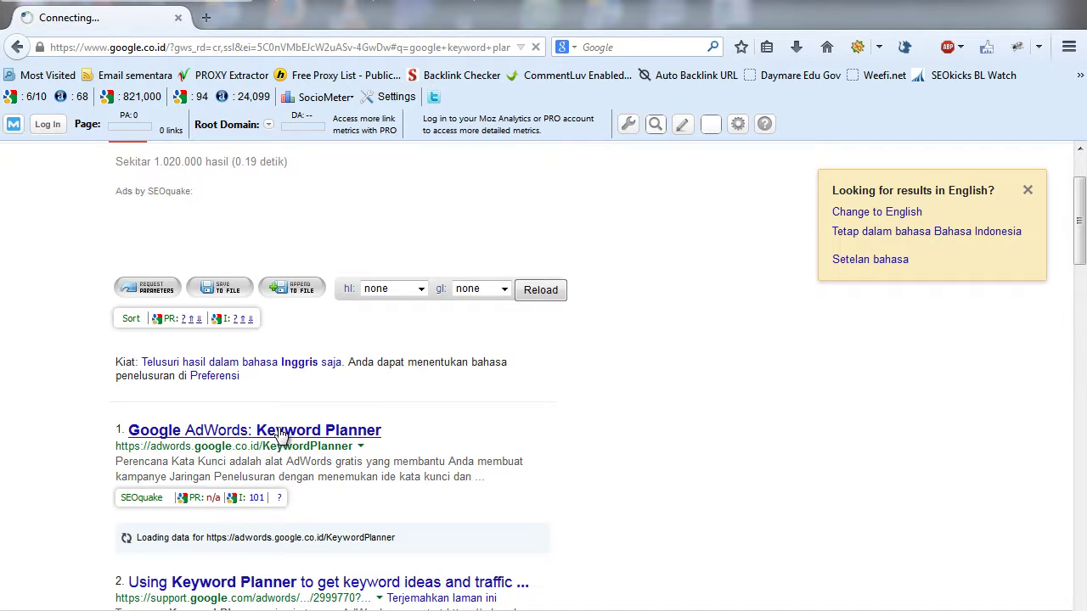
- Open the 'Google AdWords: Keyword Planner' search result
click(280, 432)
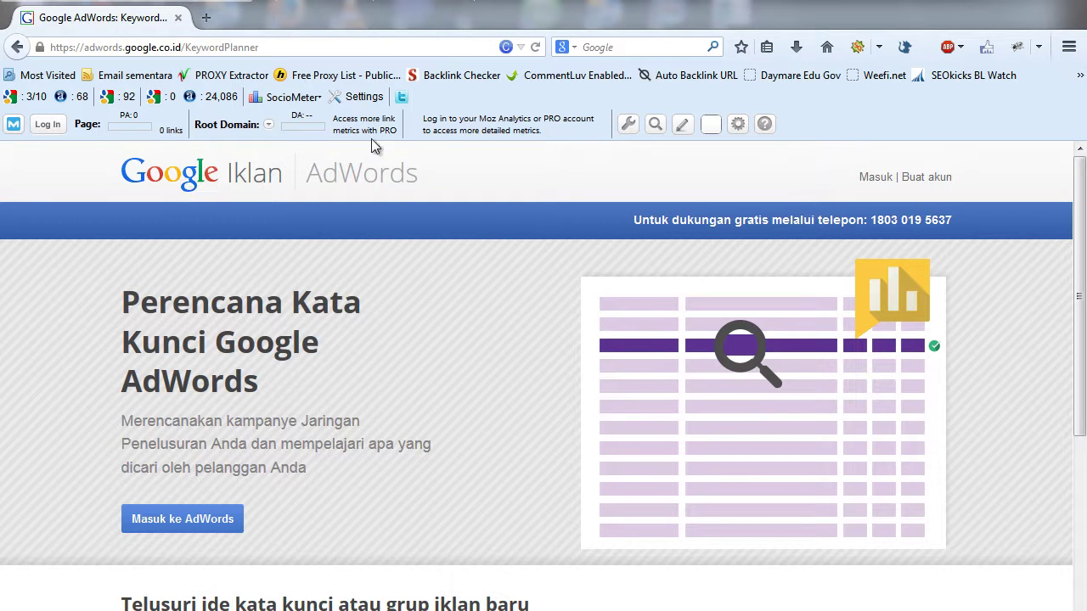
- Sign in to AdWords with the account email and password, with stay-signed-in unchecked
click(876, 178)
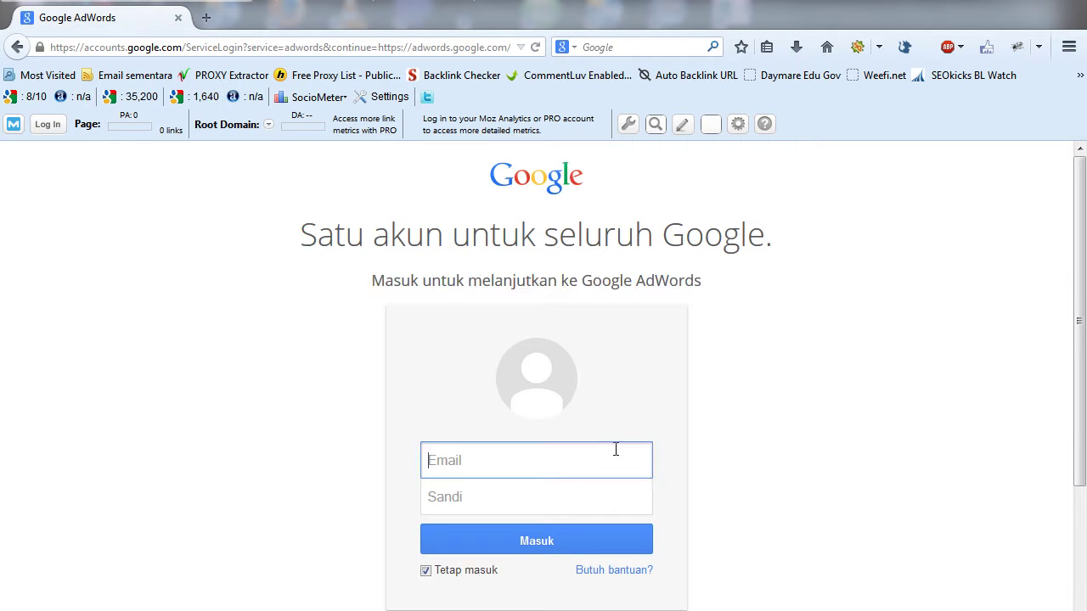
click(426, 570)
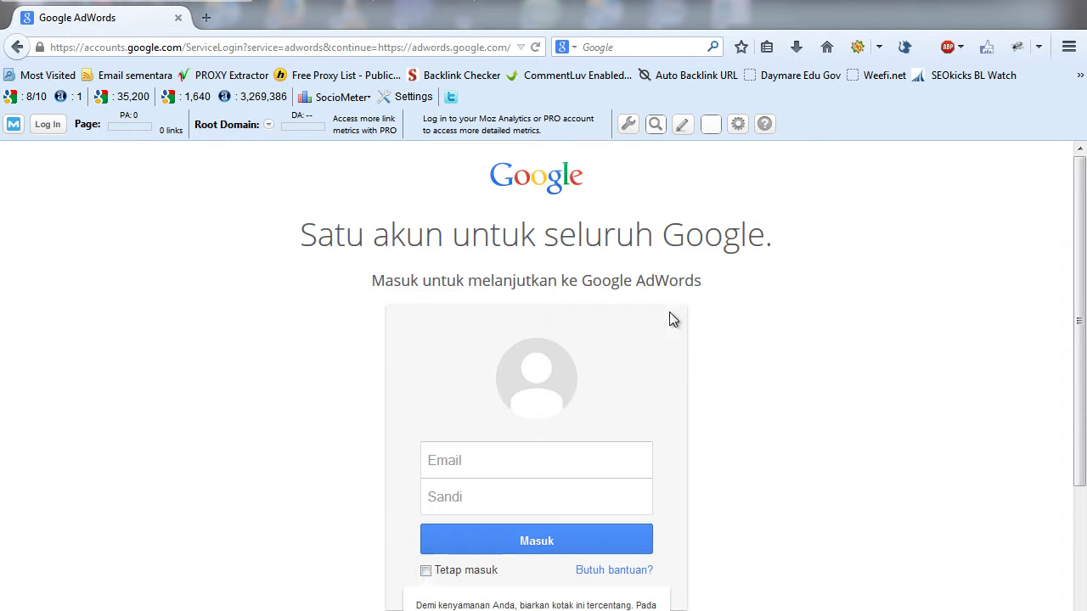
click(459, 459)
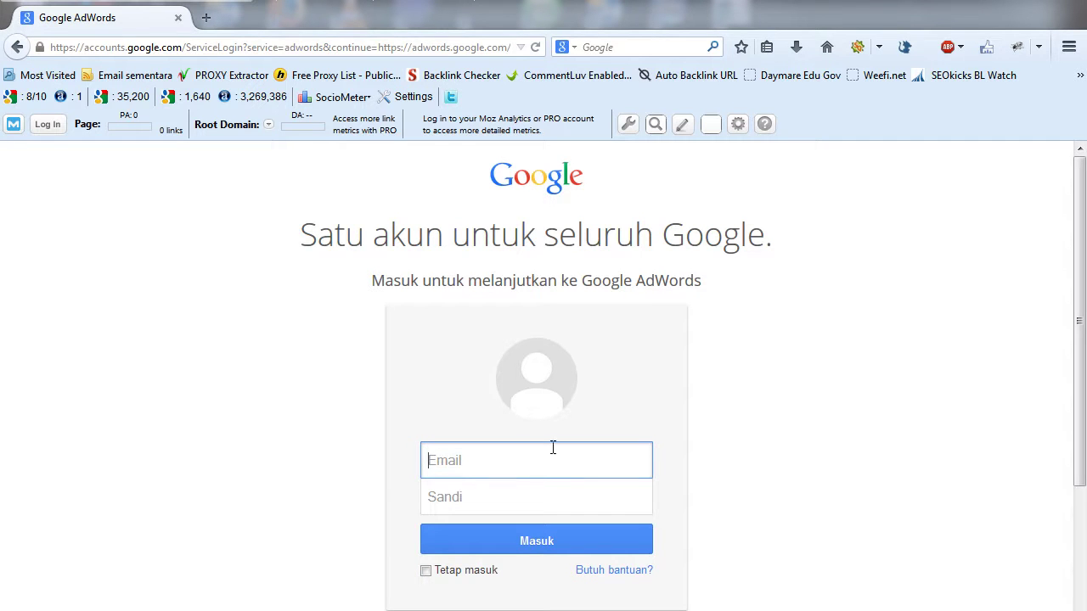
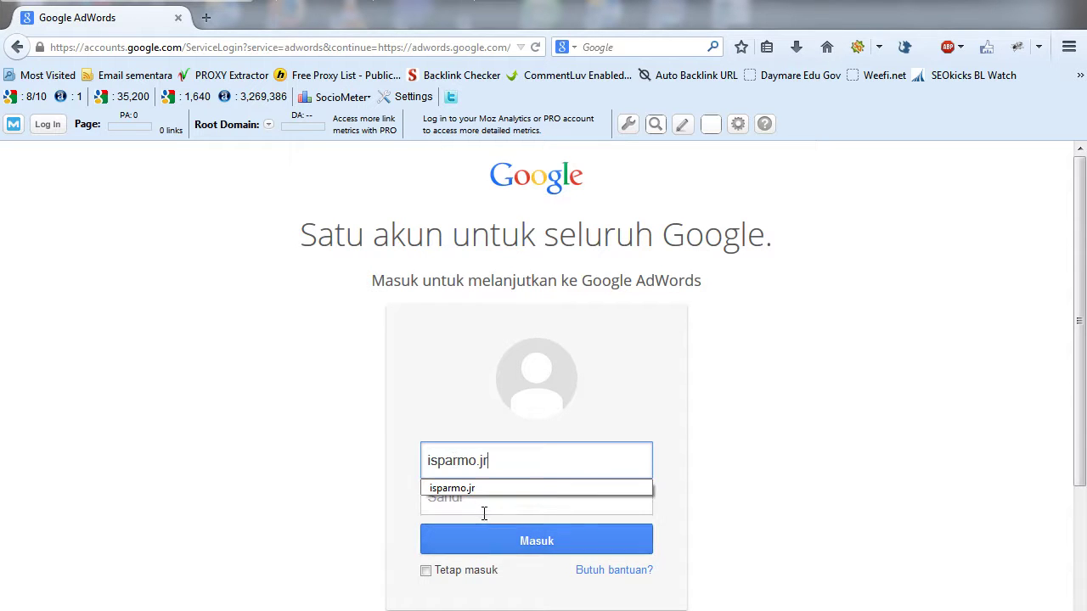
click(458, 489)
click(458, 490)
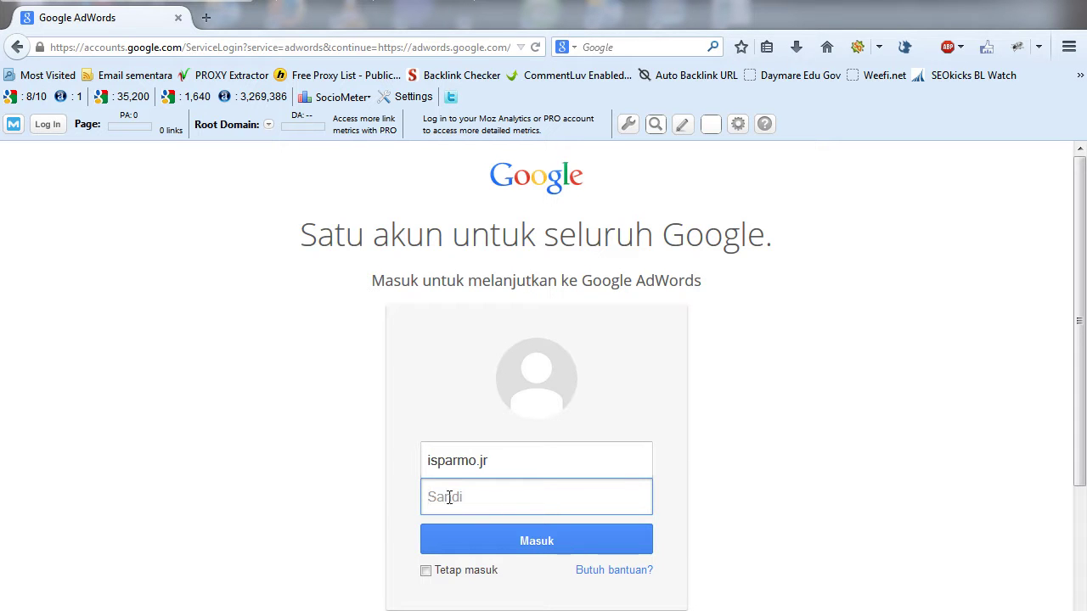
text(••••••••••)
click(540, 542)
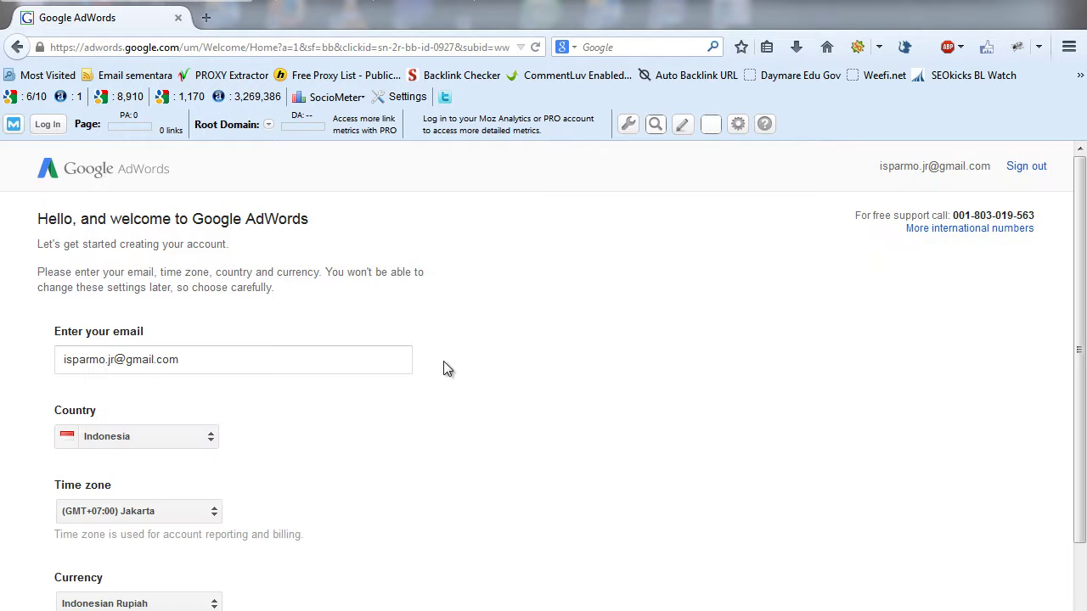
- Save the Indonesia, Jakarta, Rupiah account settings and dismiss the connectivity warning
drag(1083, 283, 1083, 347)
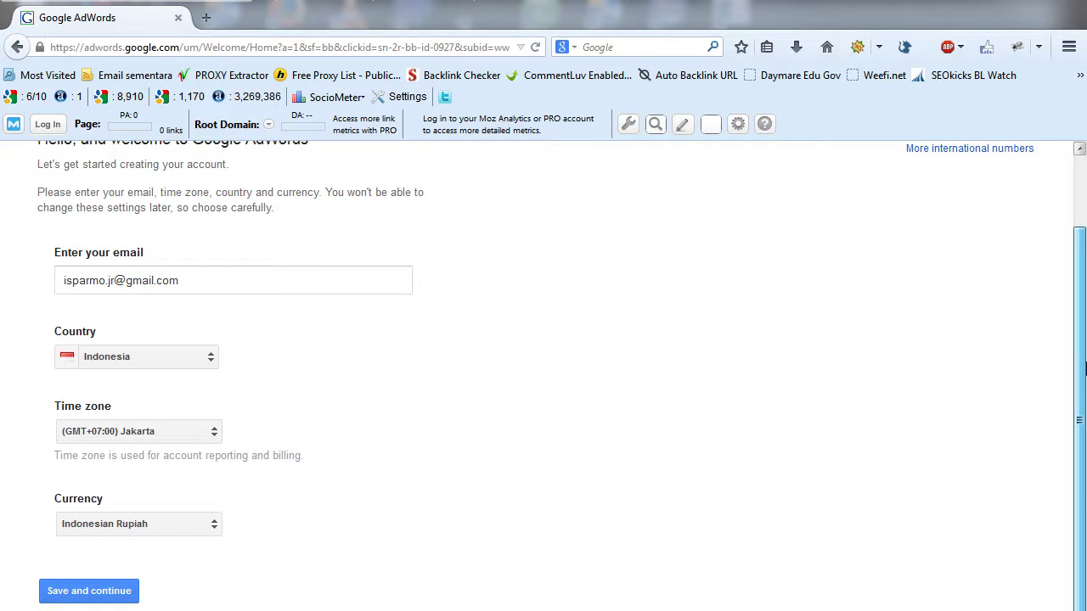
drag(1084, 367, 1083, 281)
scroll(1055, 400, down, 3)
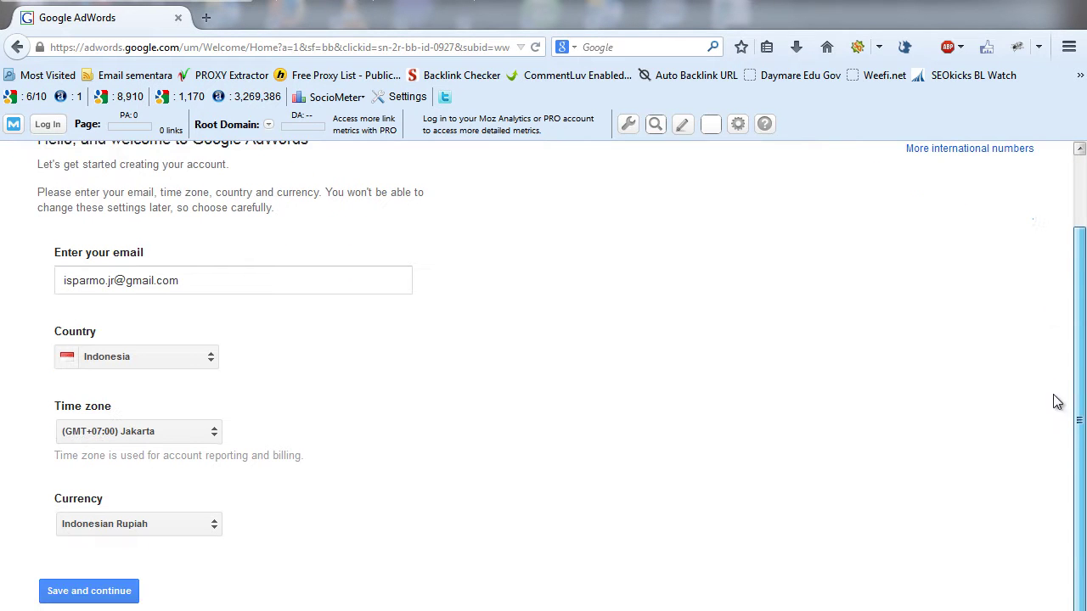
click(97, 594)
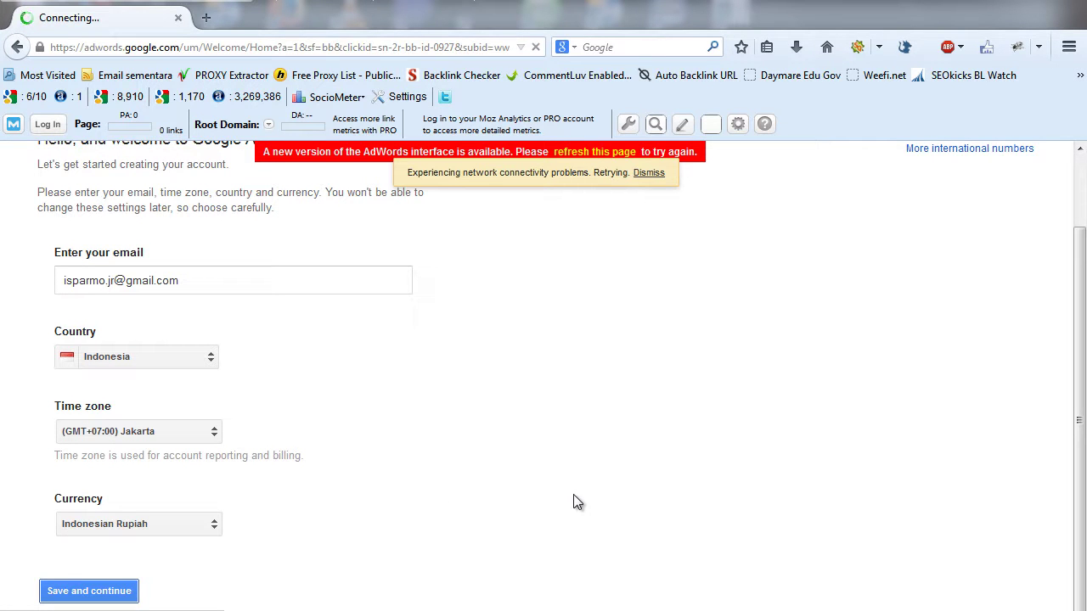
click(649, 173)
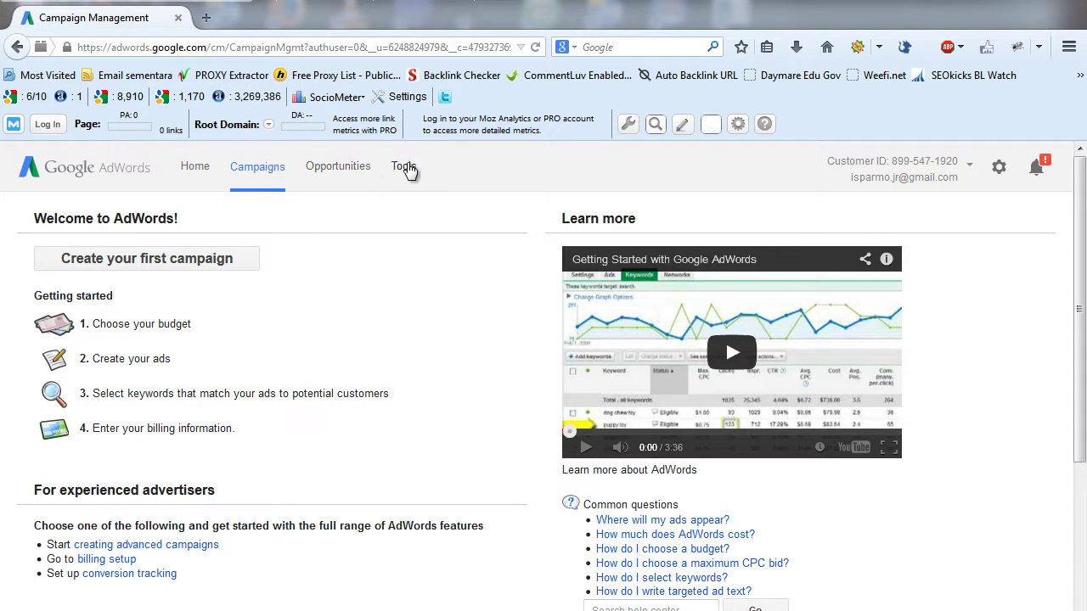
- Launch Keyword Planner from the AdWords Tools menu
click(406, 167)
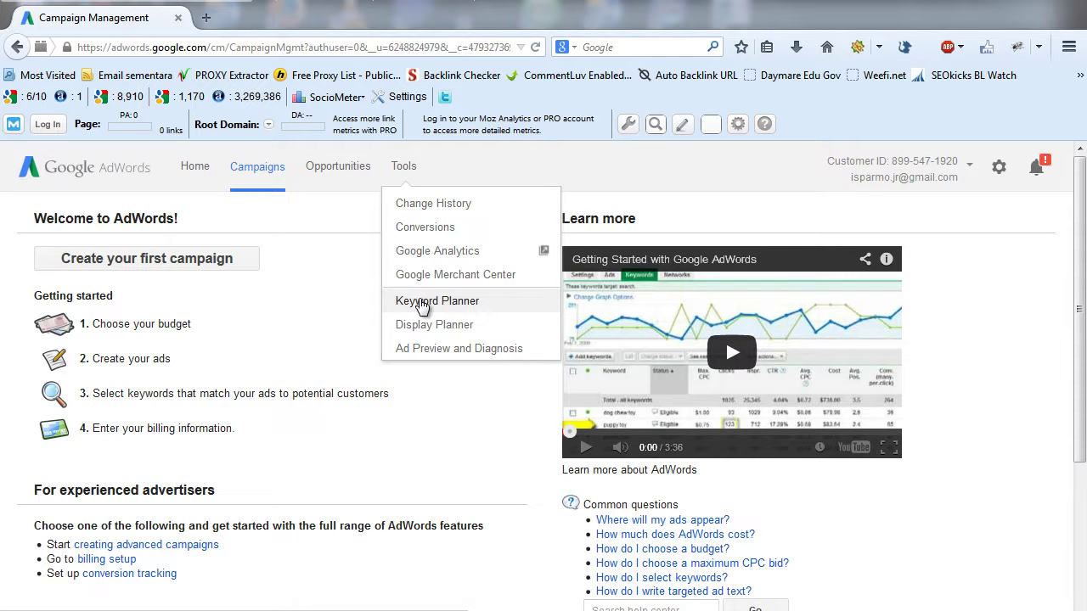
click(422, 302)
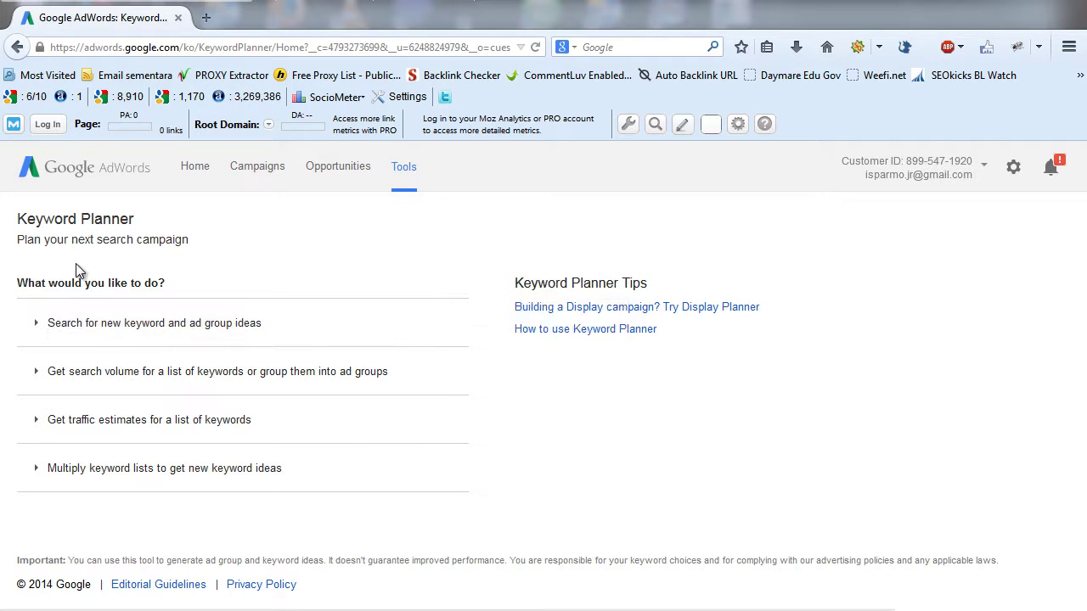
- Expand the new keyword ideas search and enter 'sewa mobil di bali' as the product
click(69, 330)
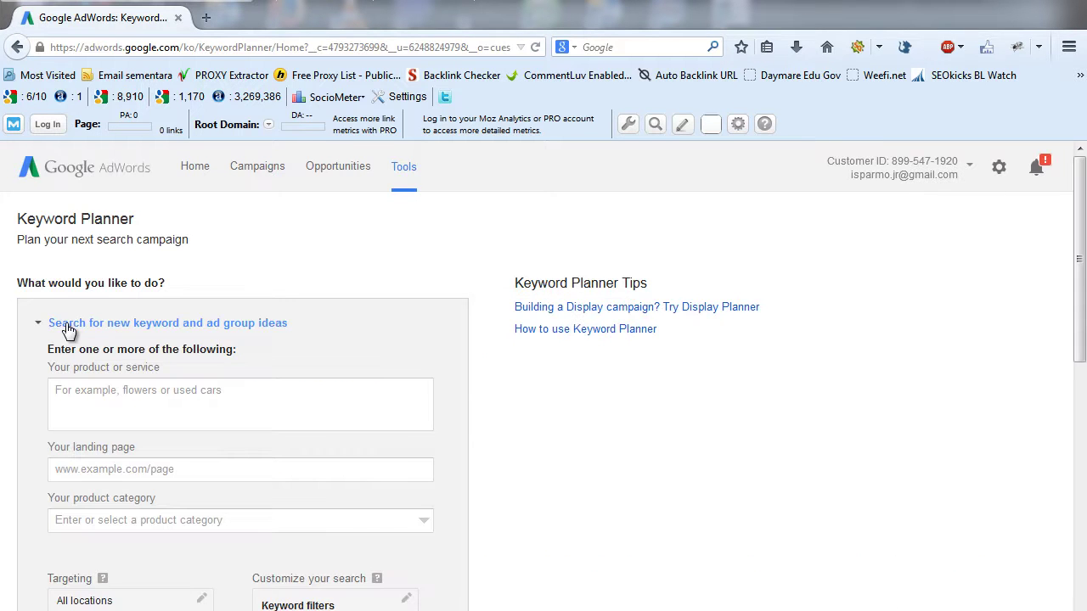
drag(1083, 197, 1083, 246)
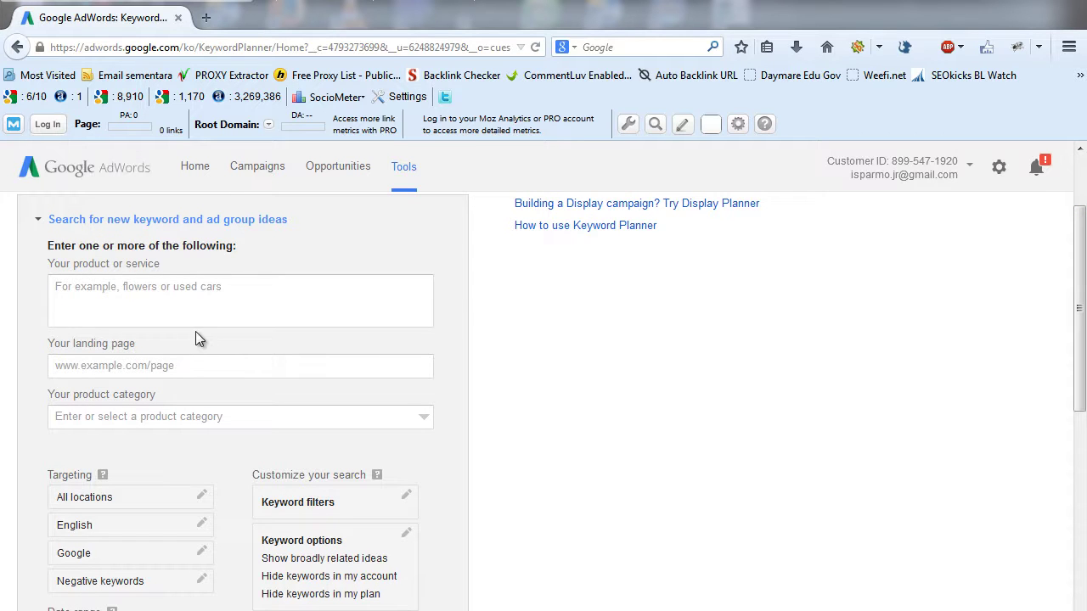
click(135, 300)
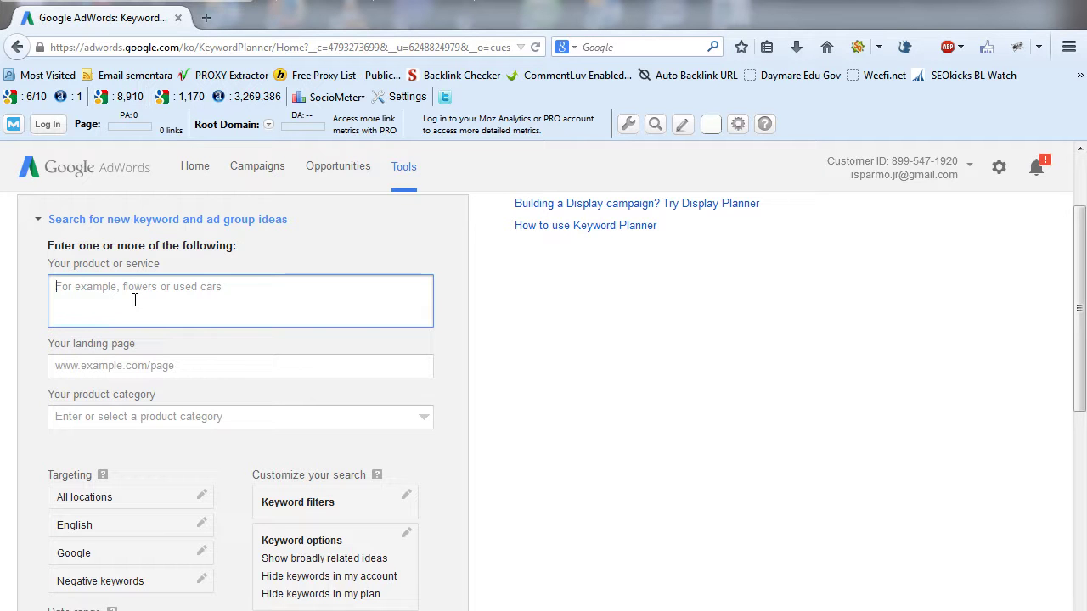
text(ju)
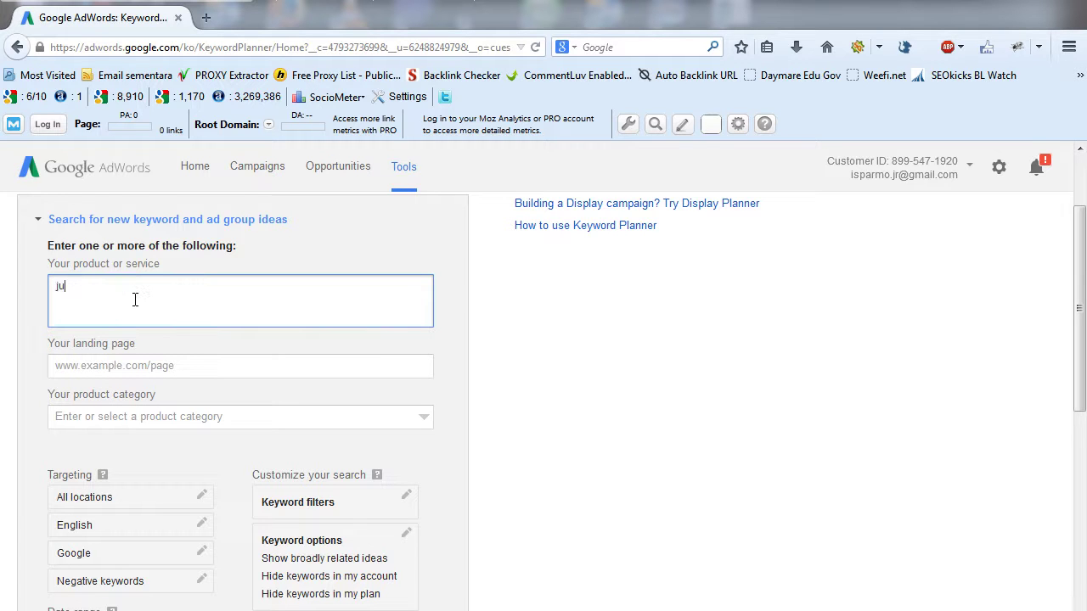
text(st)
key(BackSpace)
key(BackSpace)
key(BackSpace)
key(BackSpace)
text(sewa mobil di bali)
drag(1082, 254, 1083, 291)
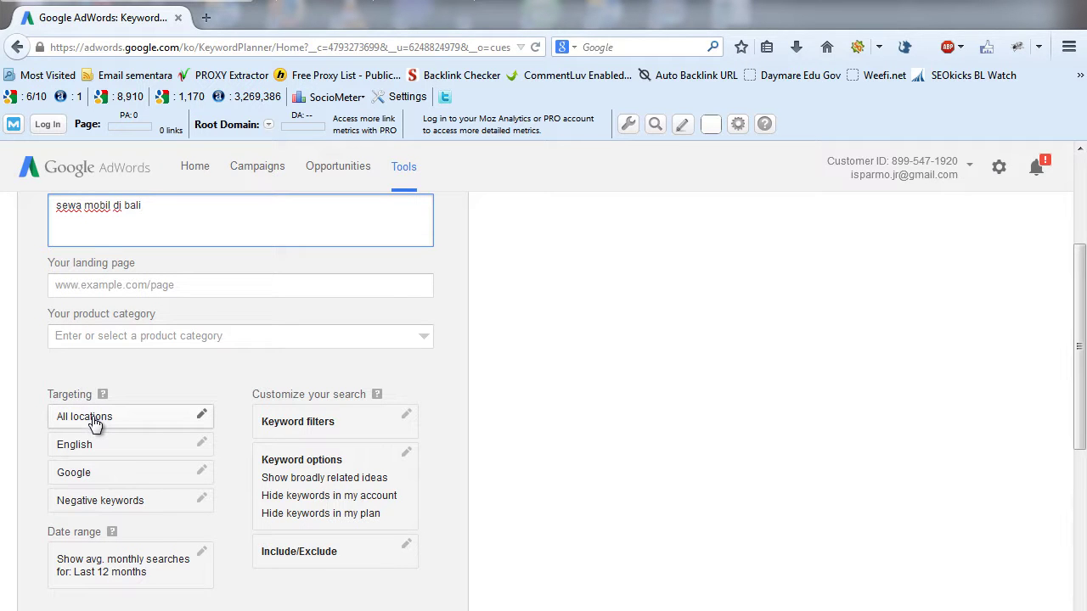
- Replace All locations with Indonesia as the targeted location
click(201, 415)
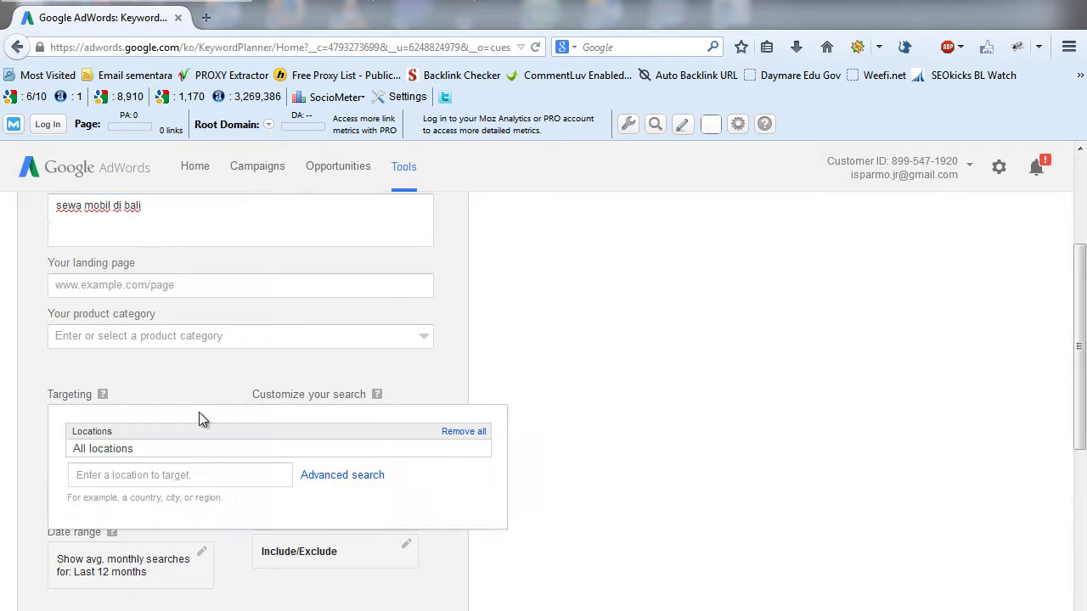
click(158, 476)
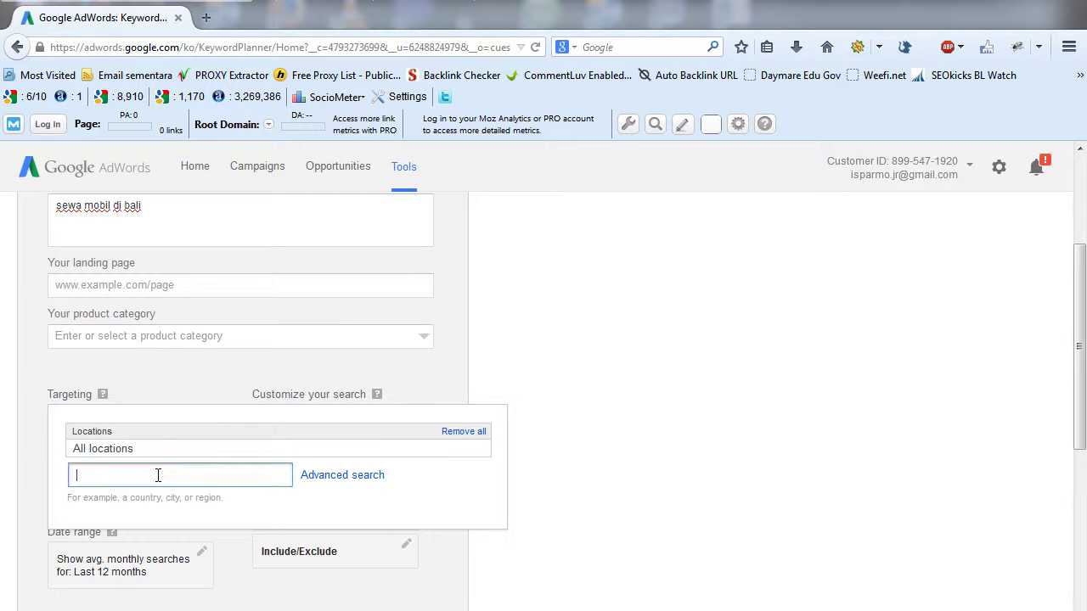
text(indnesia)
key(BackSpace)
key(BackSpace)
key(BackSpace)
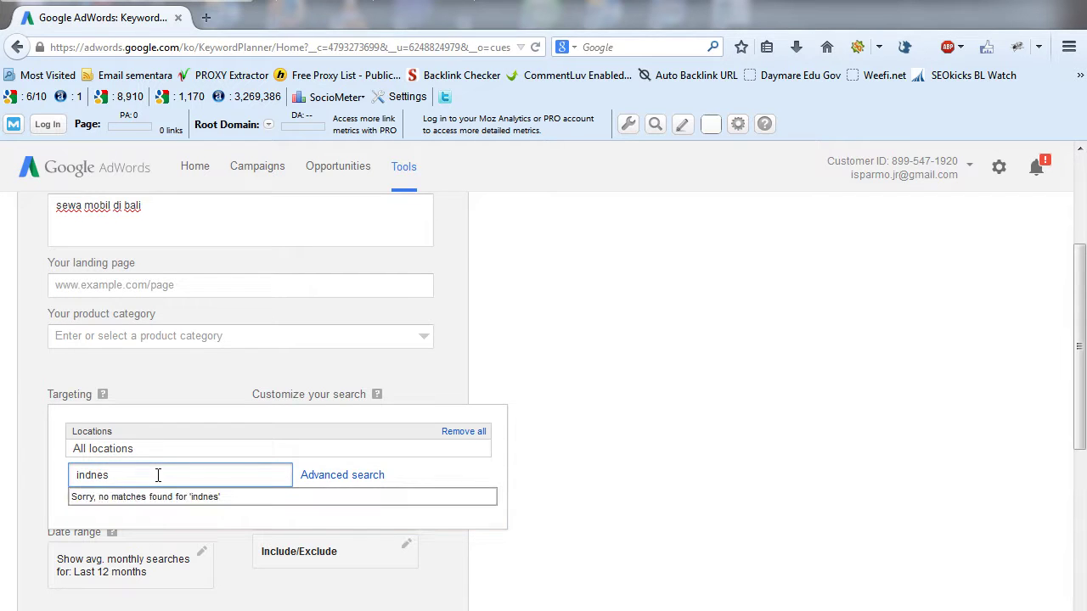
key(BackSpace)
key(BackSpace)
text(onesia)
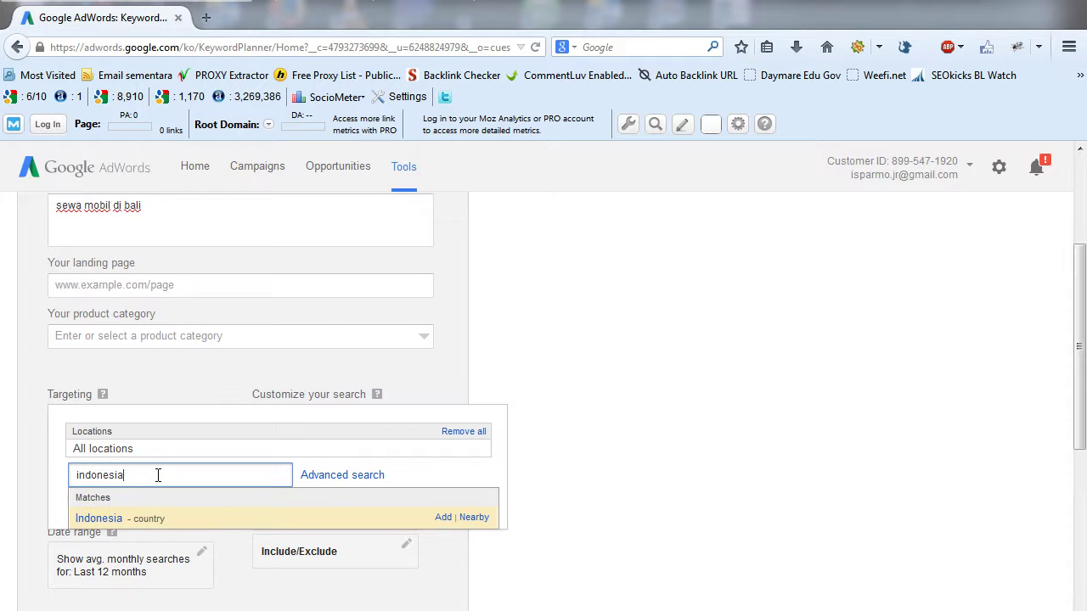
click(111, 519)
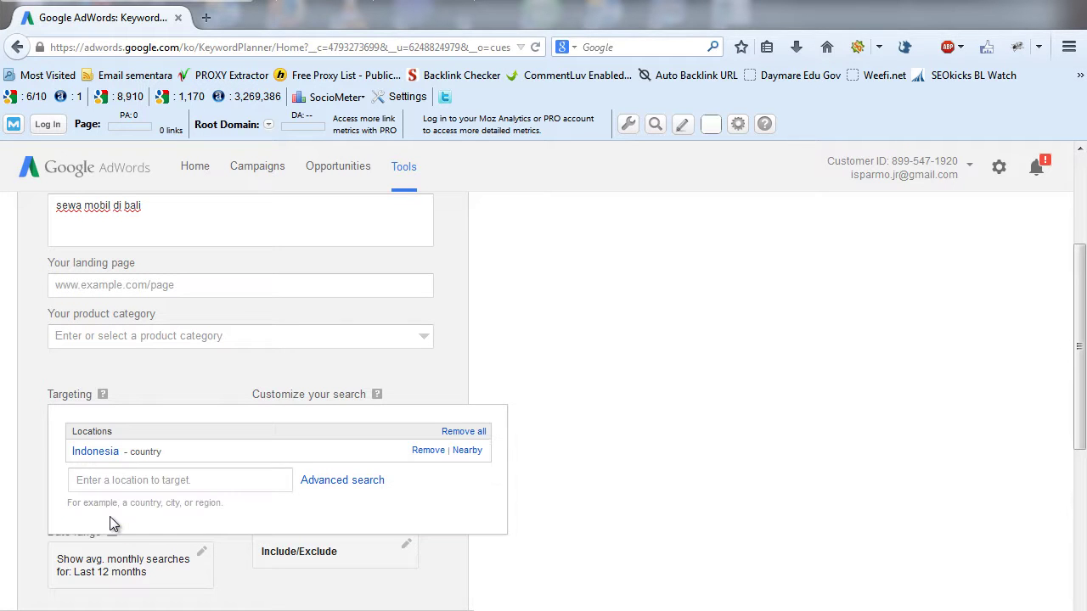
click(667, 464)
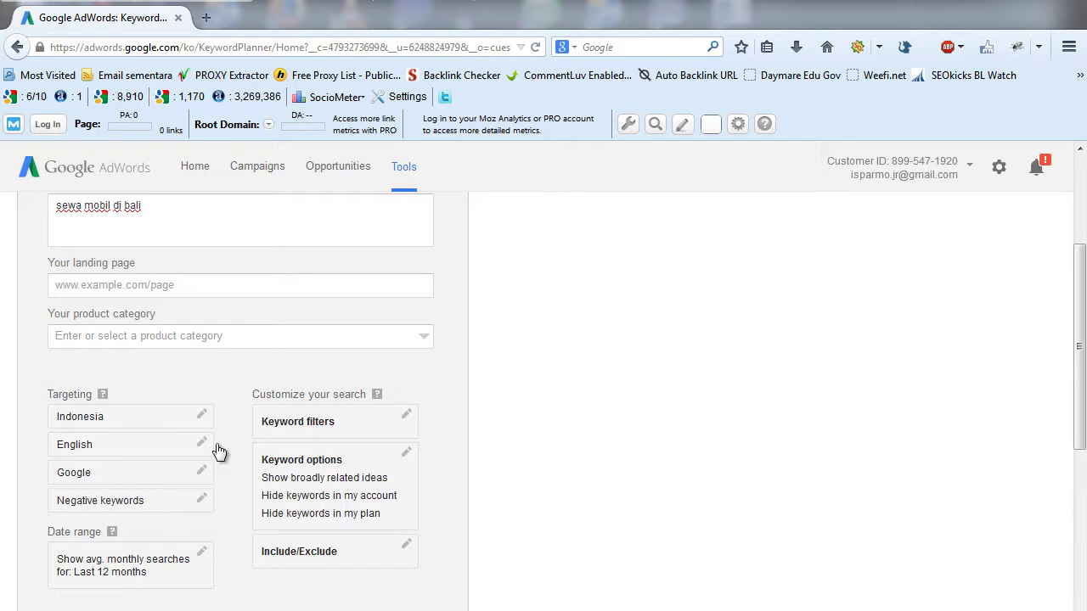
- Switch the targeted language from English to Indonesian
click(144, 451)
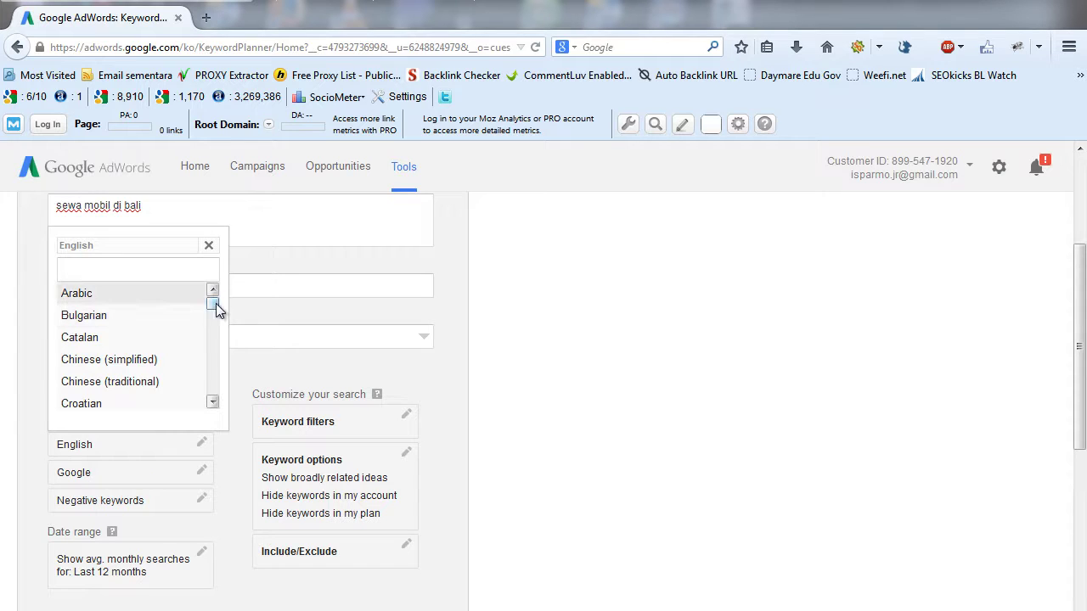
drag(214, 303, 214, 340)
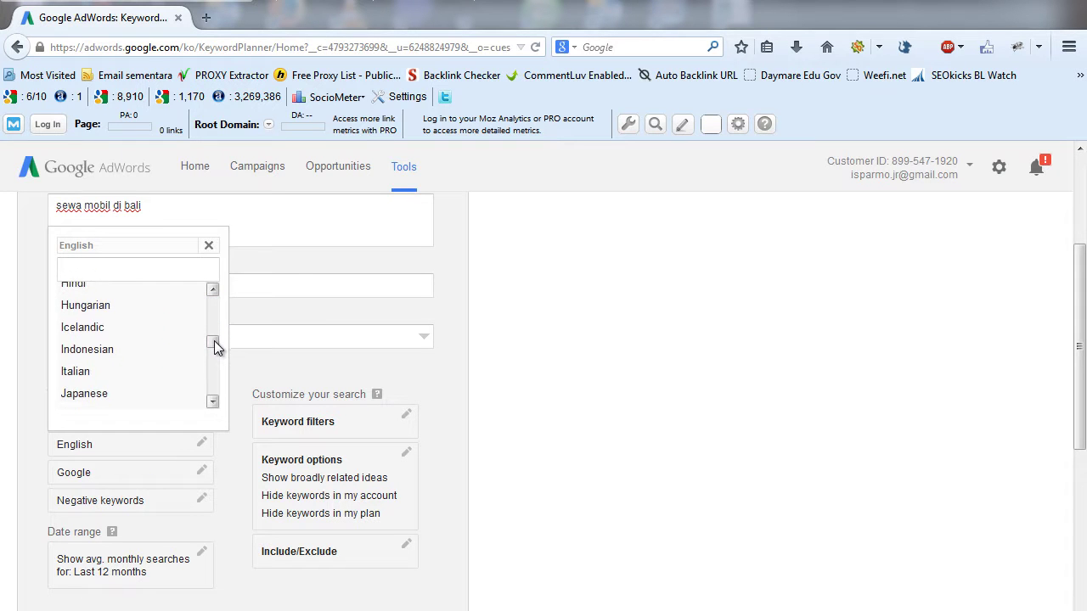
click(76, 349)
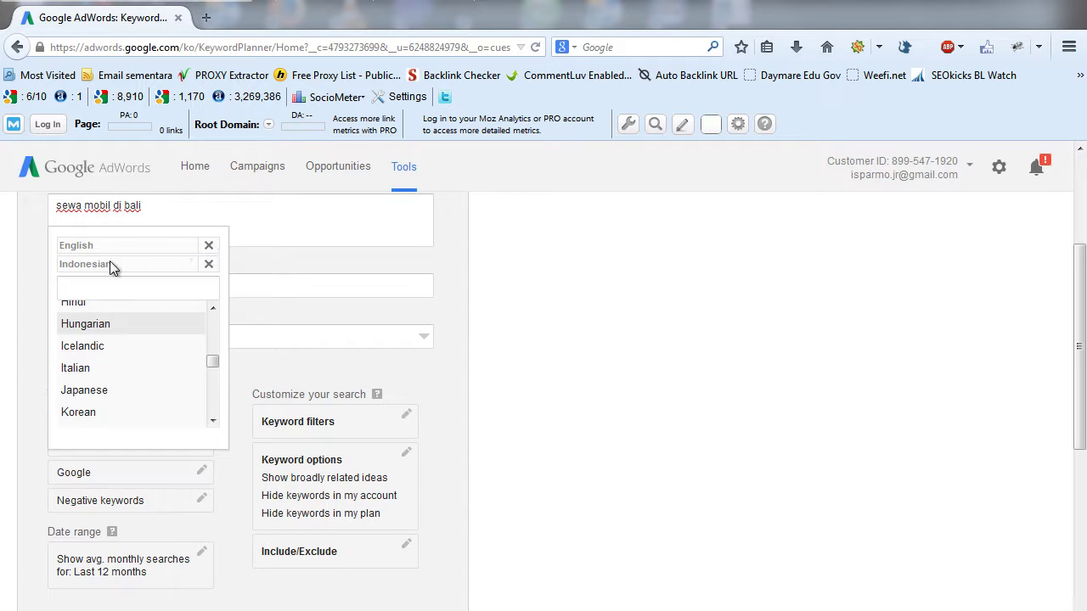
click(210, 247)
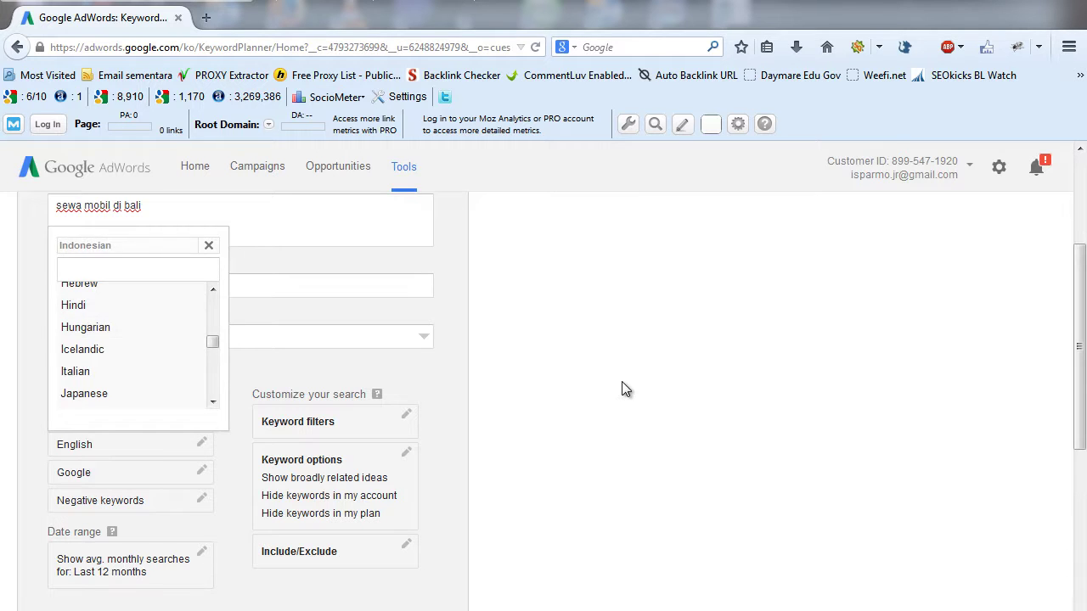
click(621, 386)
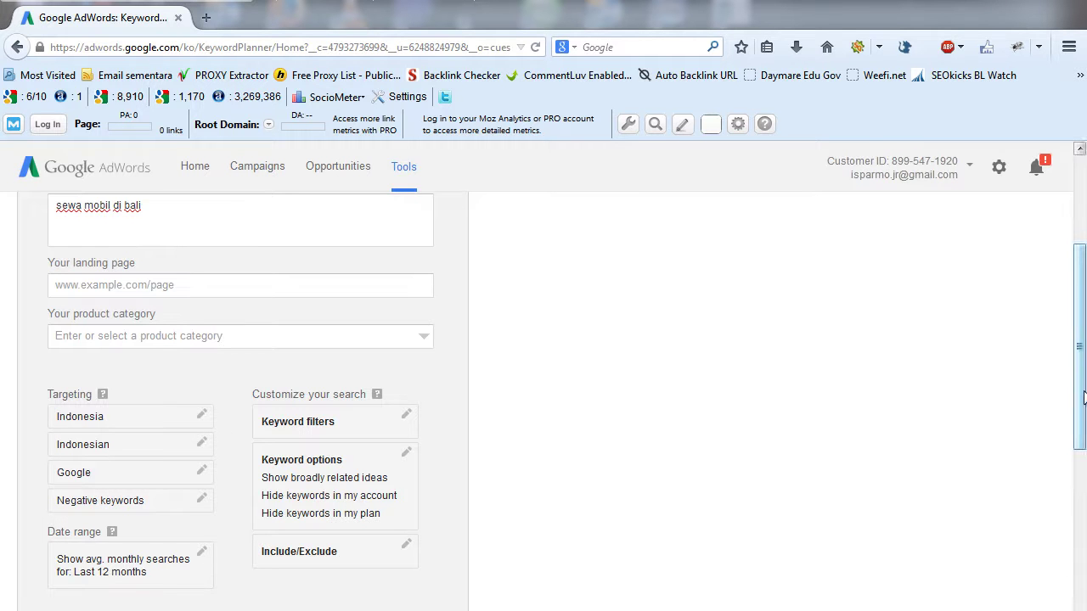
drag(1084, 399, 576, 407)
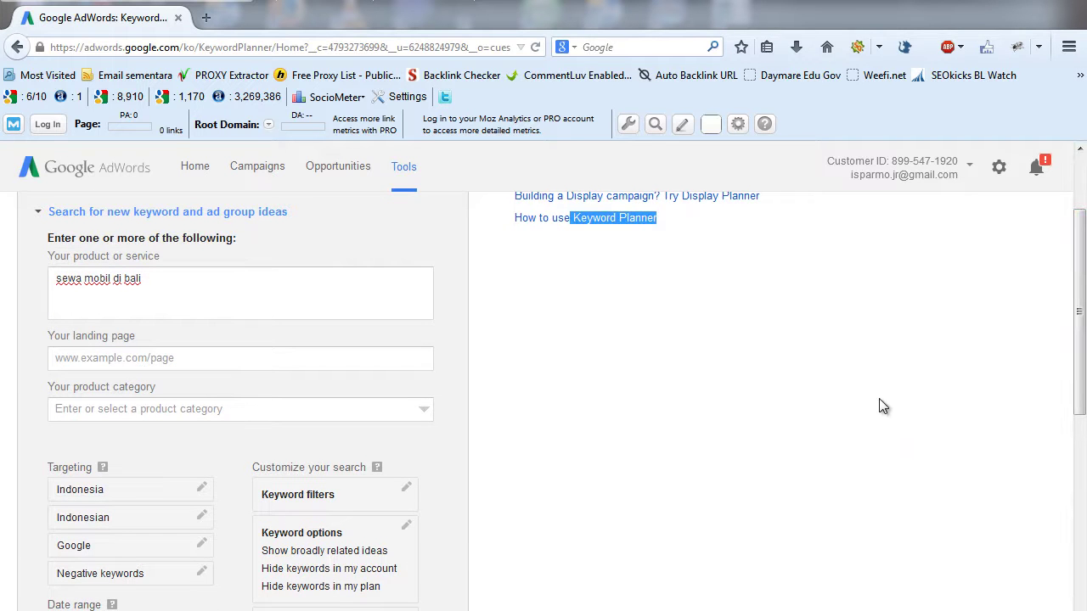
drag(1082, 297, 1081, 399)
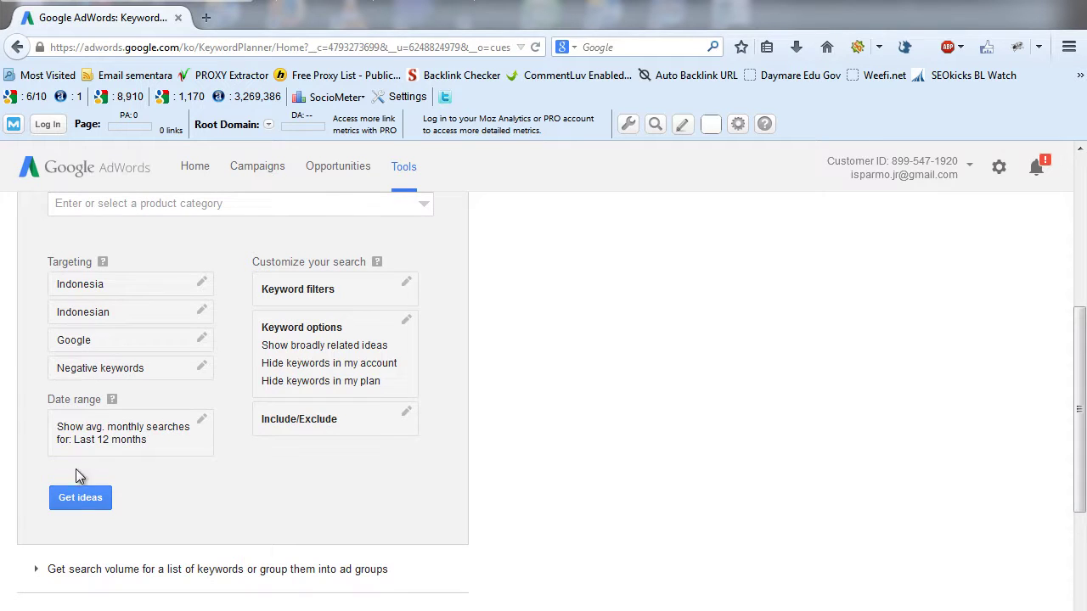
- Get ideas and show the Keyword ideas list, with 'sewa mobil di bali' at 9,900 monthly searches
click(71, 496)
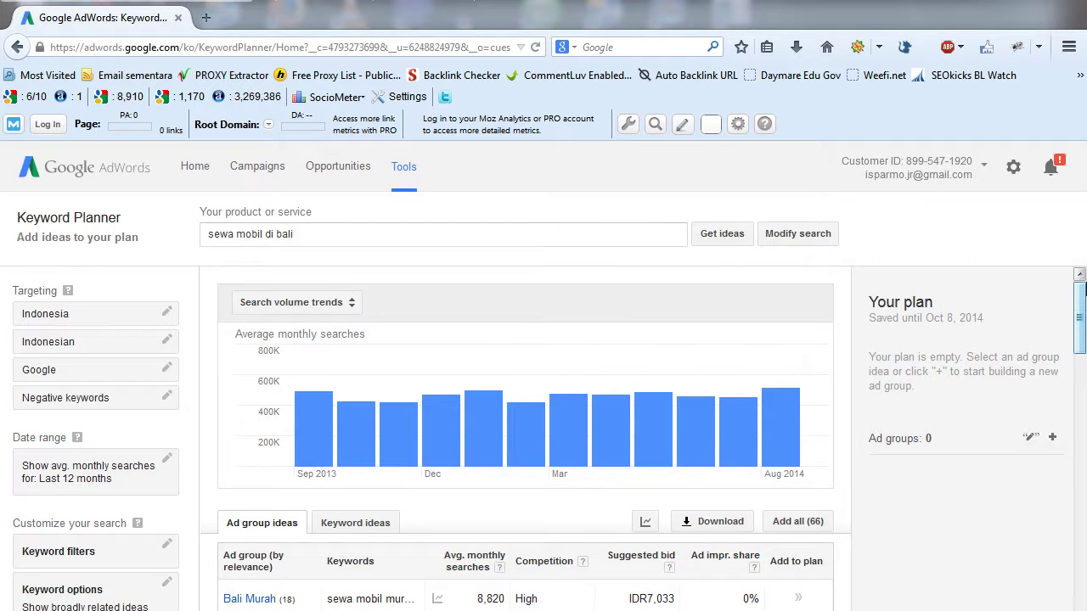
drag(1082, 288, 1083, 290)
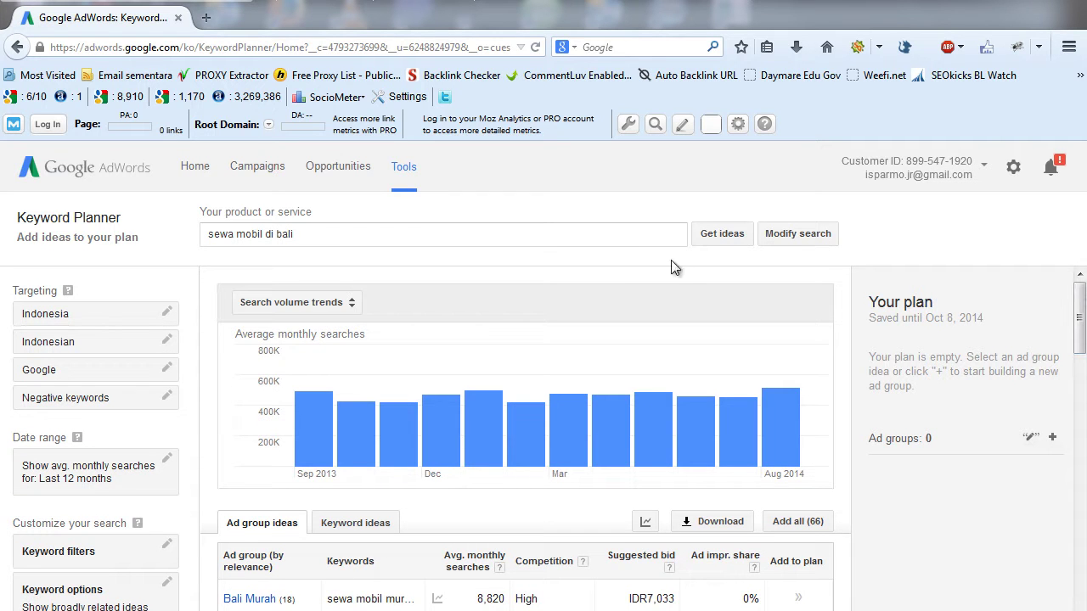
mouse_move(363, 429)
click(348, 525)
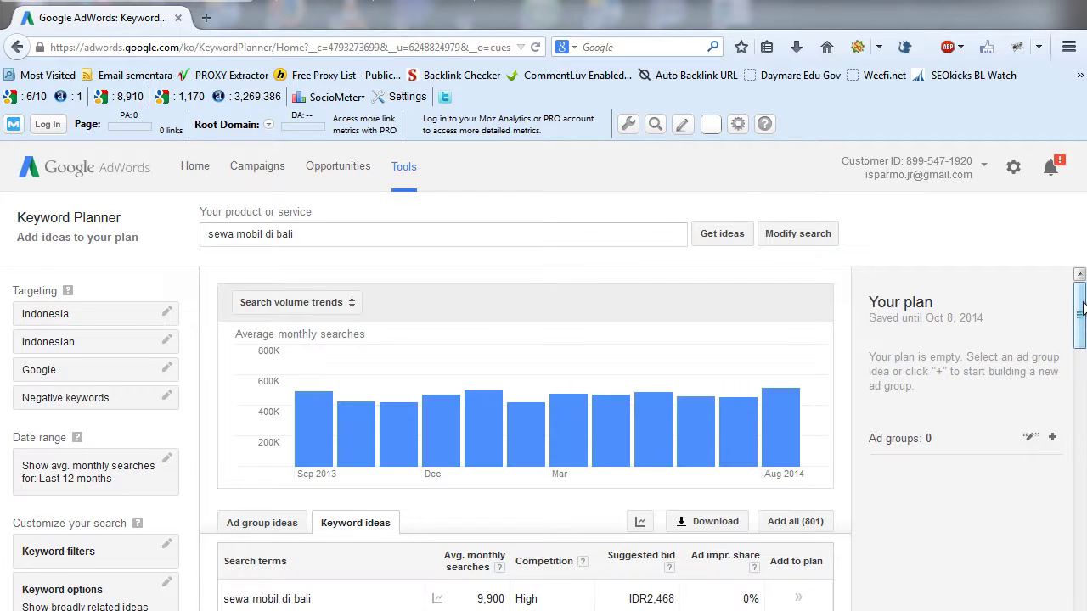
drag(1080, 310, 1080, 346)
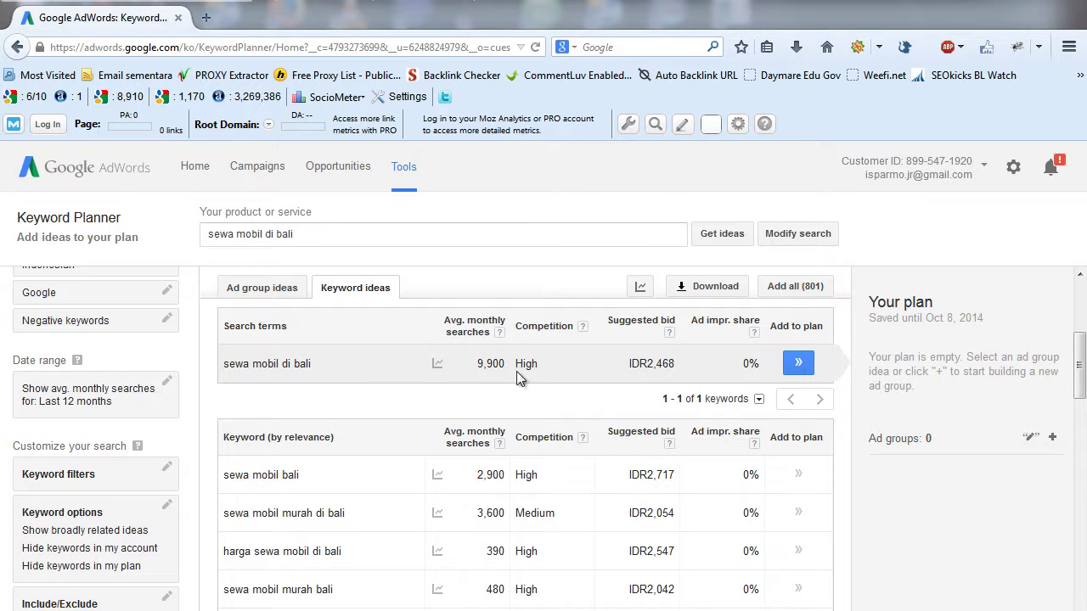
mouse_move(438, 364)
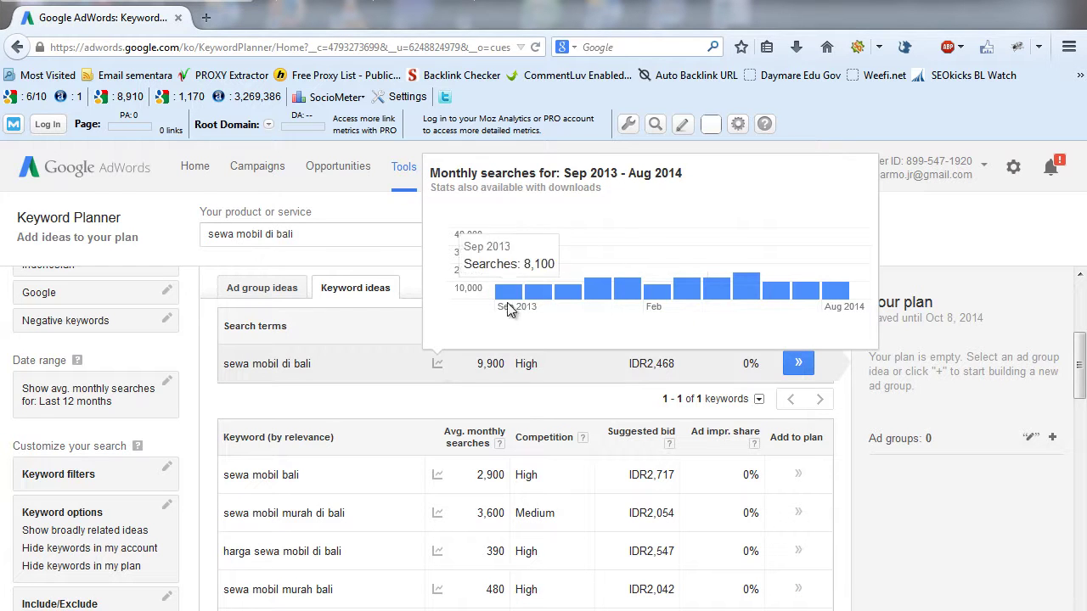
mouse_move(619, 299)
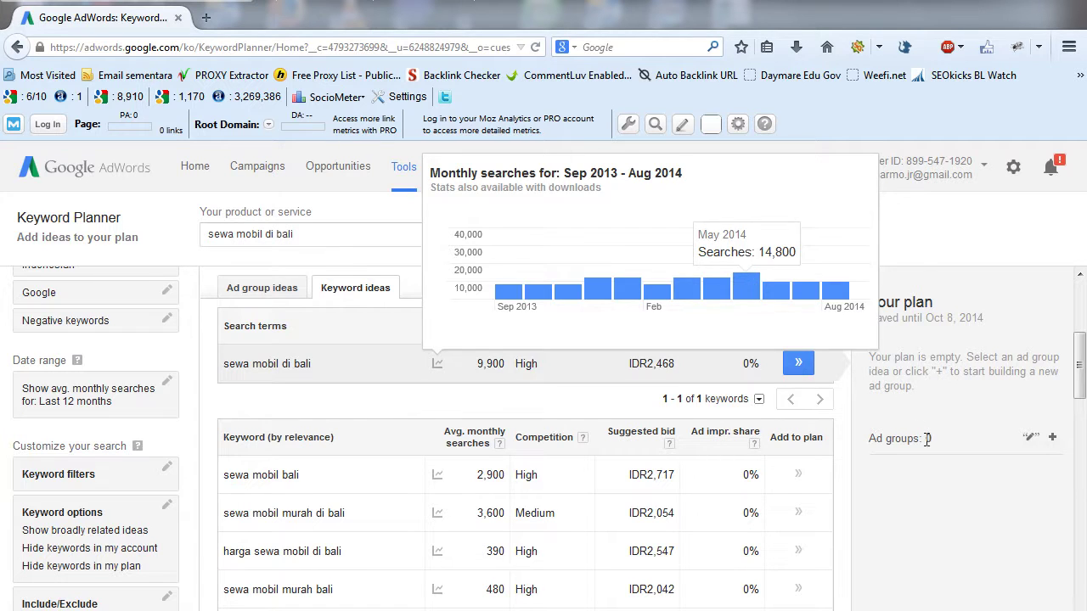
mouse_move(1082, 365)
mouse_down()
mouse_move(1082, 594)
mouse_move(1082, 347)
mouse_up()
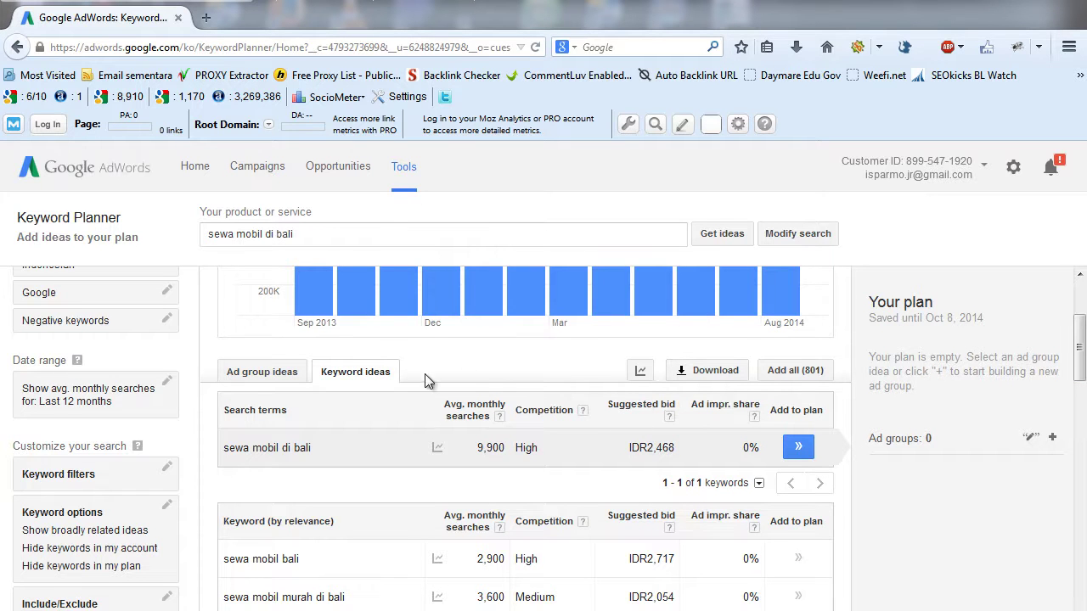
- Download the 801 keyword ideas as an Excel CSV and open it from Firefox's downloads
click(711, 374)
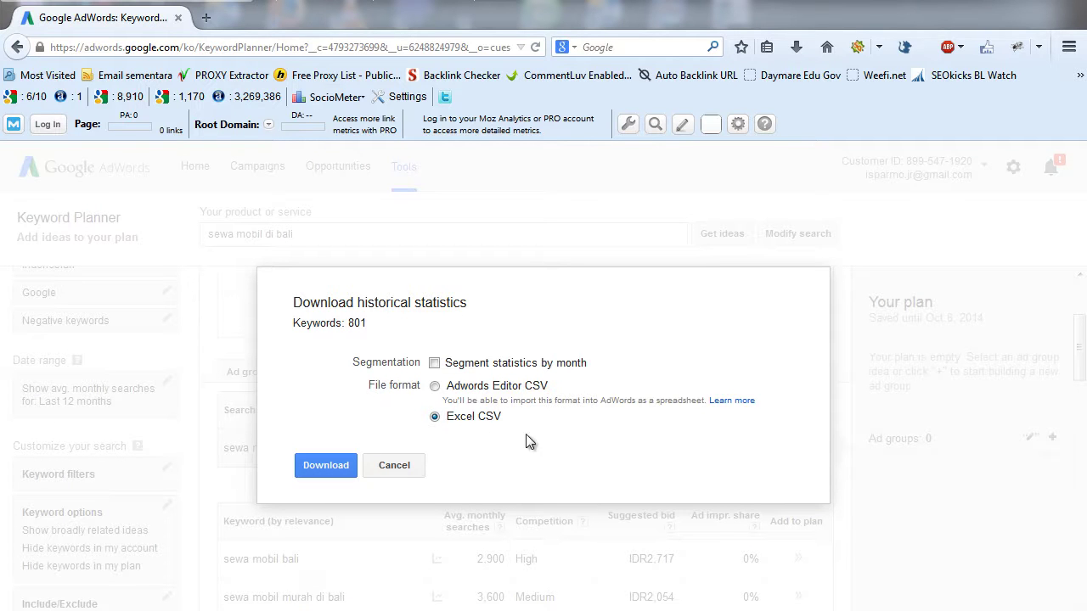
click(333, 469)
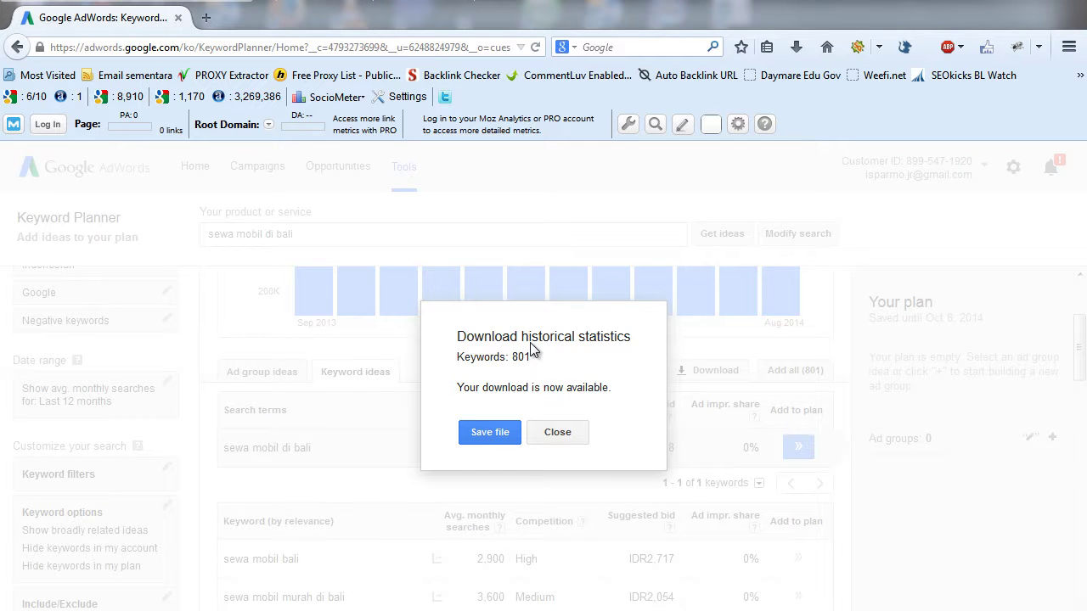
click(497, 435)
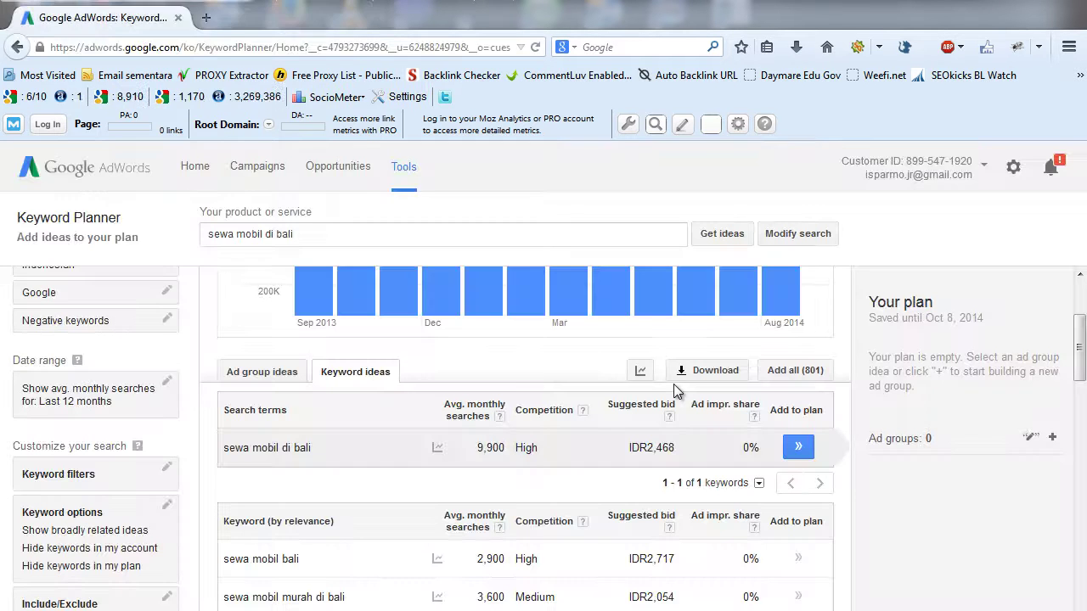
click(276, 241)
click(798, 49)
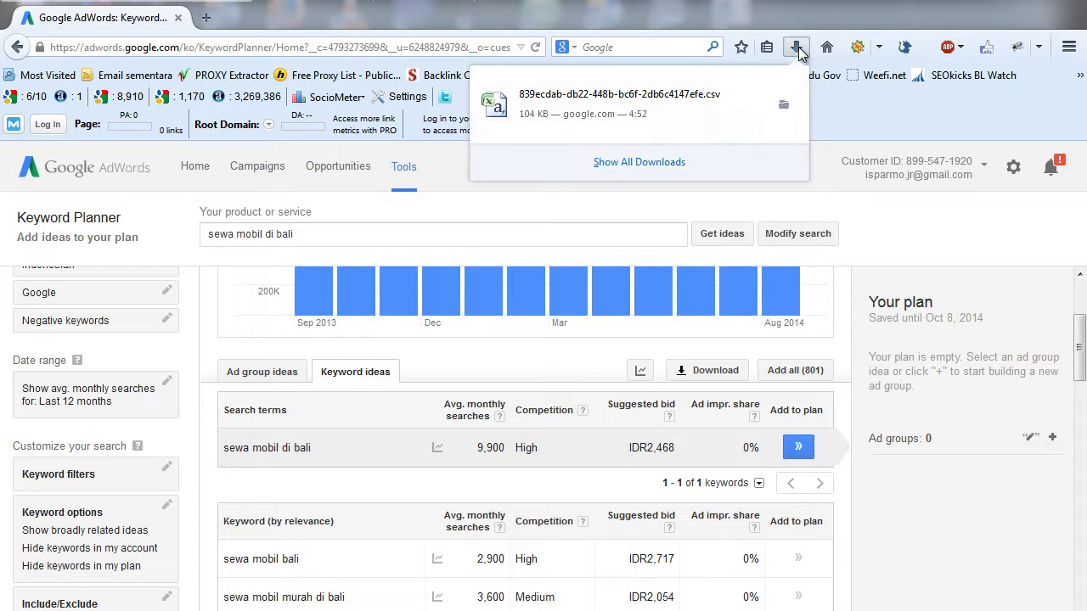
click(615, 100)
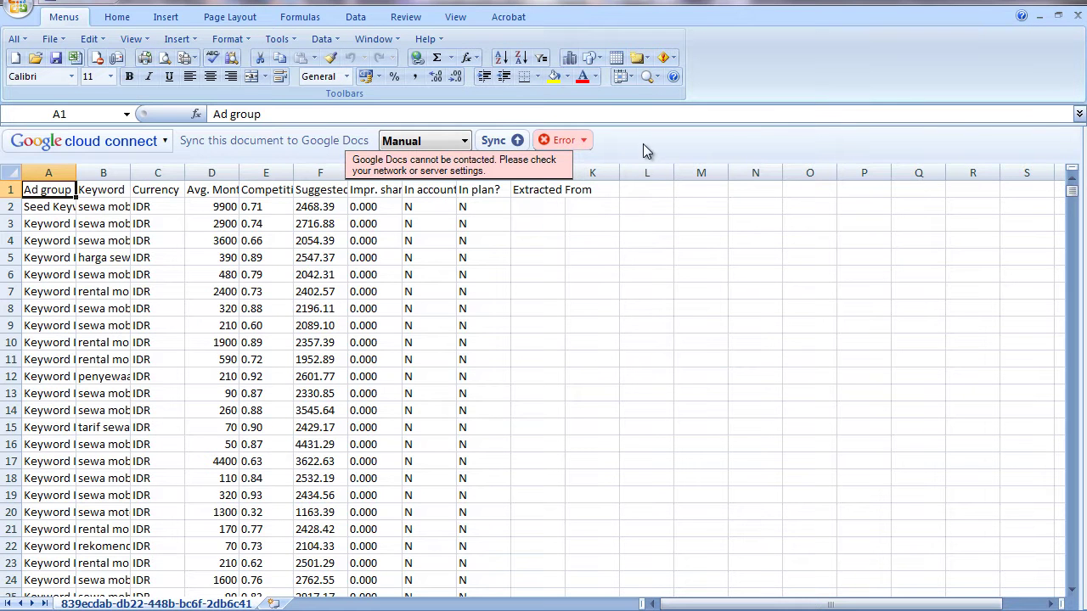
- Hide the Cloud Connect bar and widen columns B (Keyword) and D (Avg. Monthly Searches) to fit their text
click(540, 157)
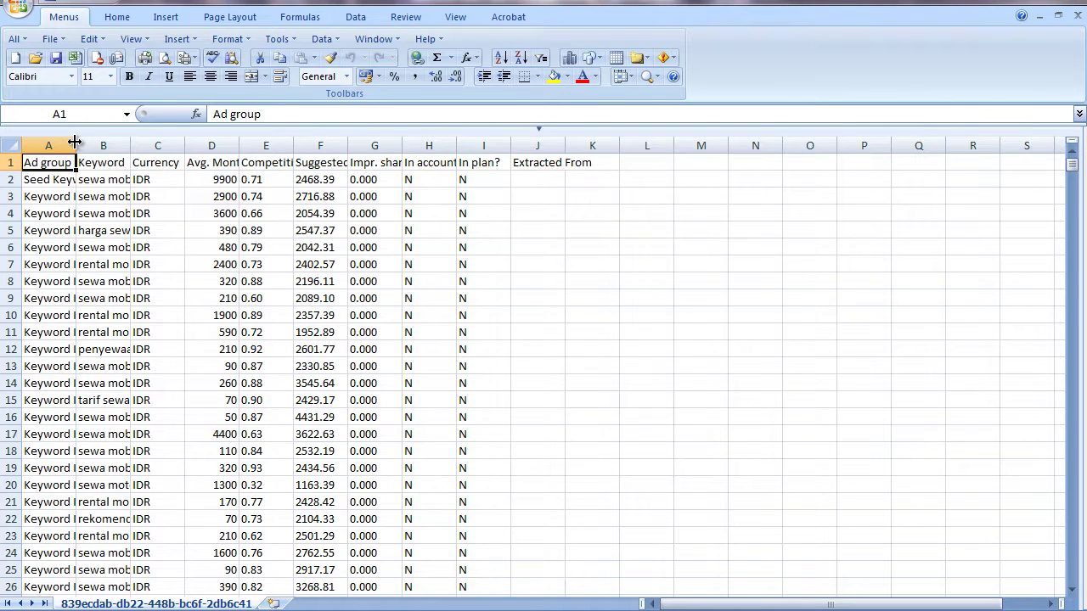
drag(130, 143, 306, 145)
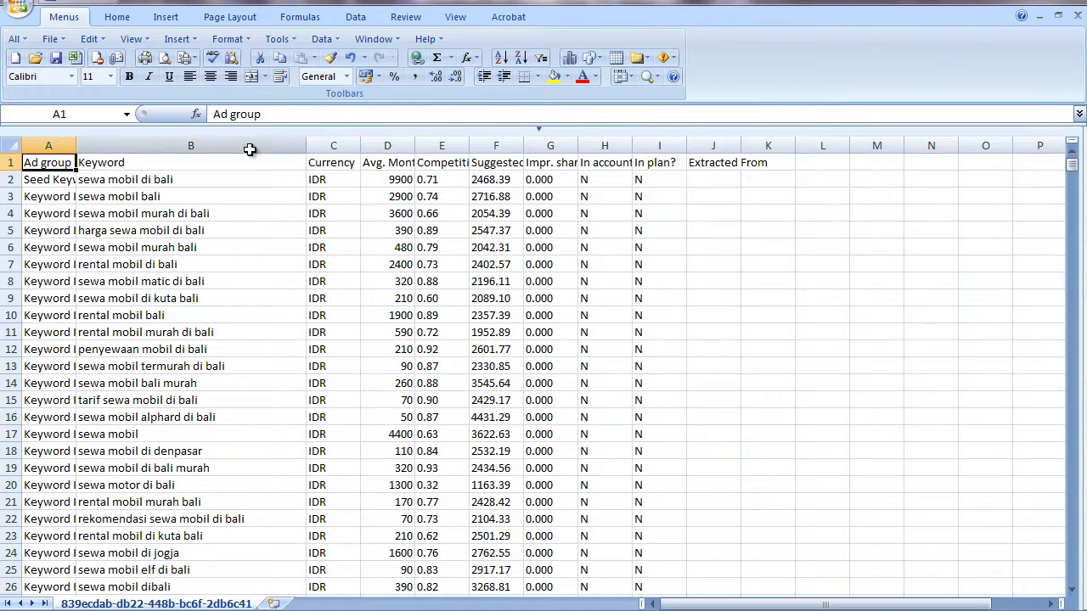
click(910, 278)
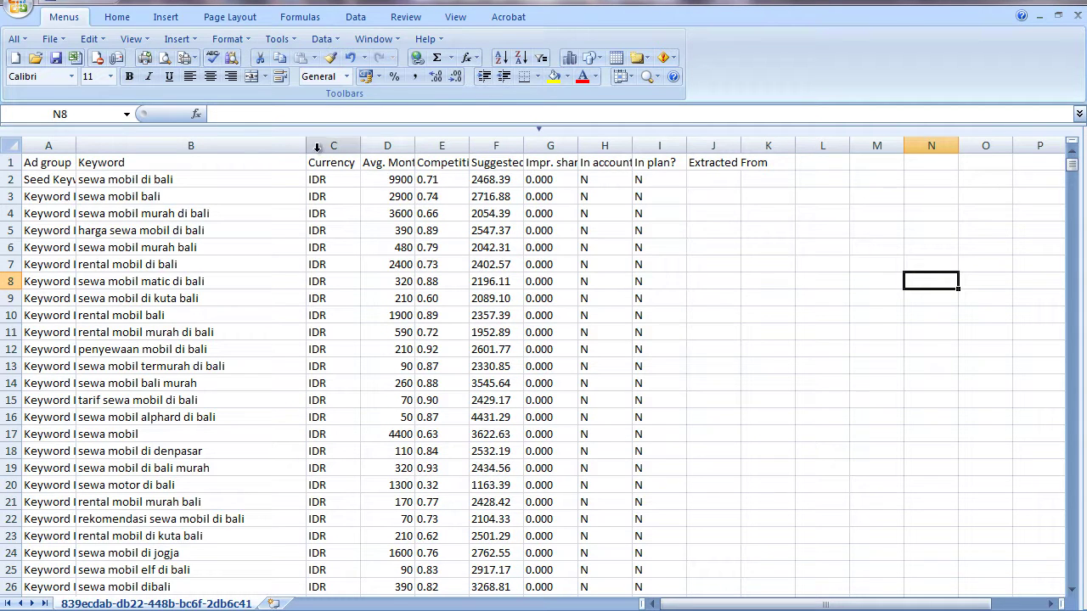
click(210, 142)
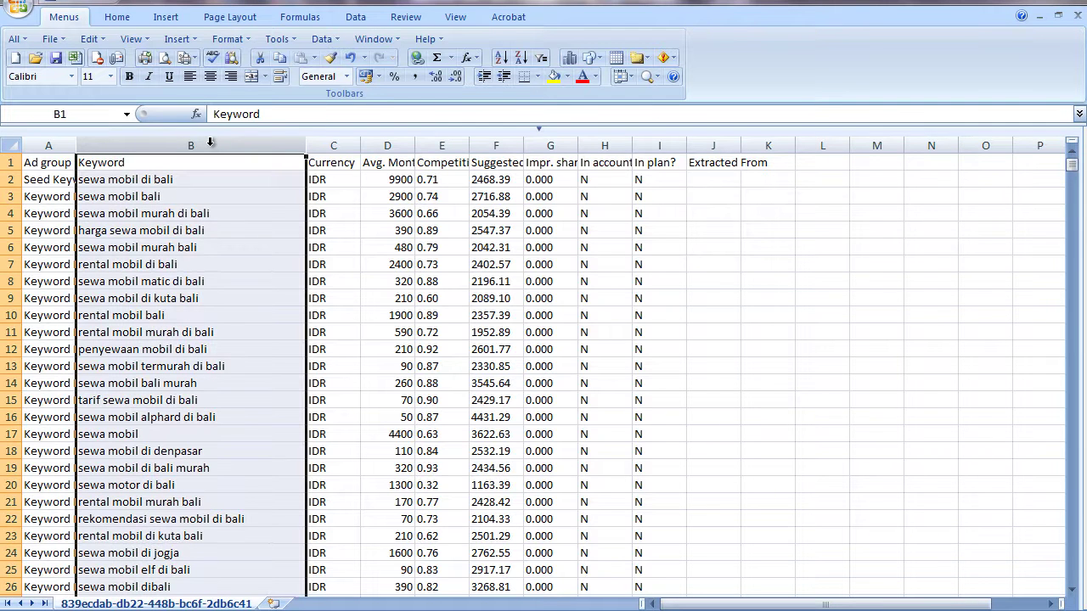
drag(415, 144, 586, 145)
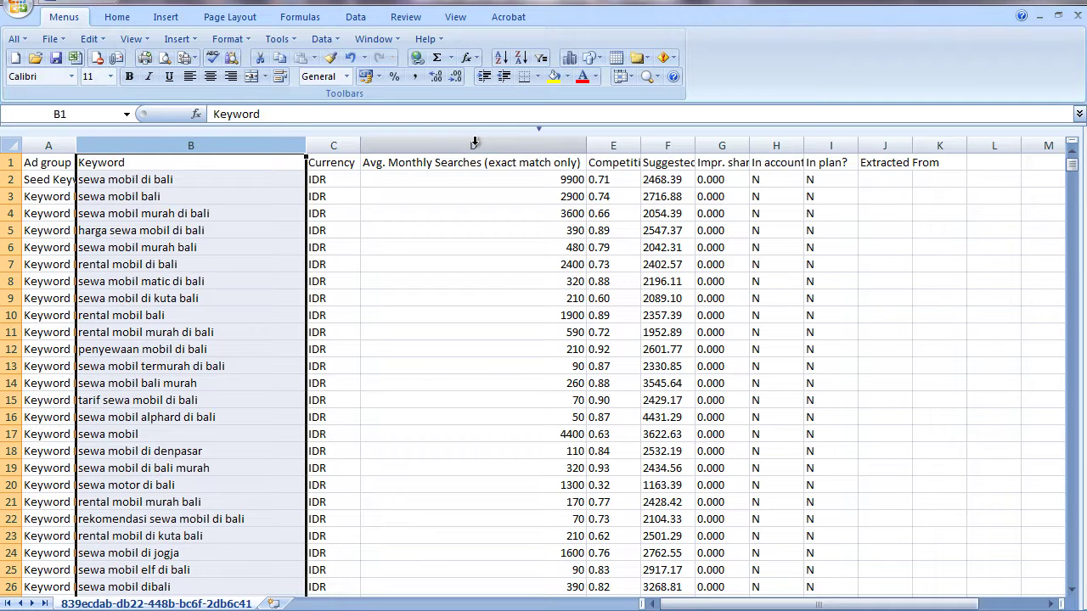
click(474, 143)
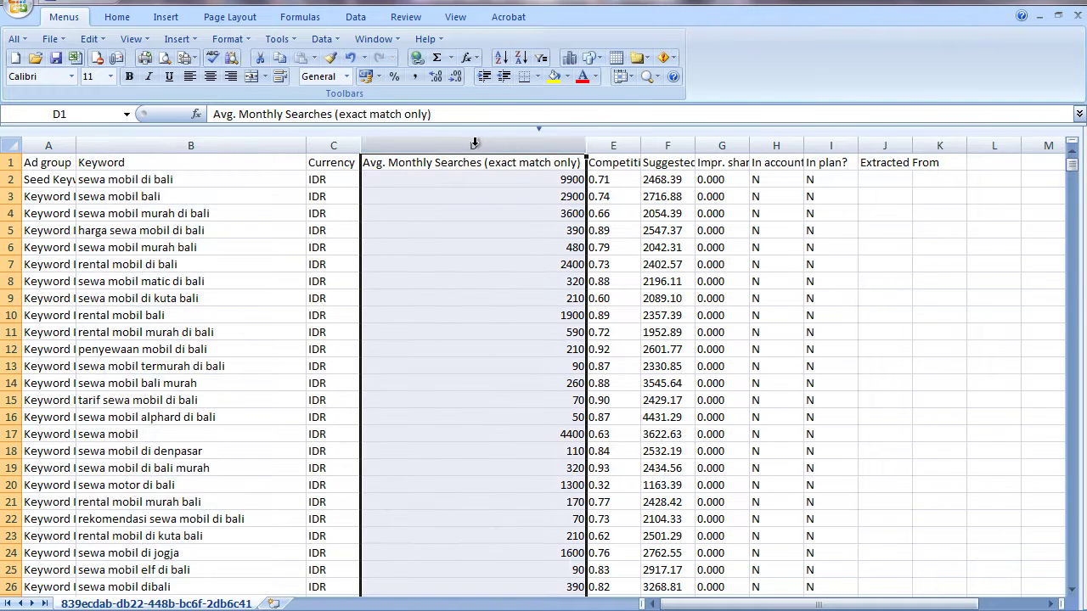
click(797, 250)
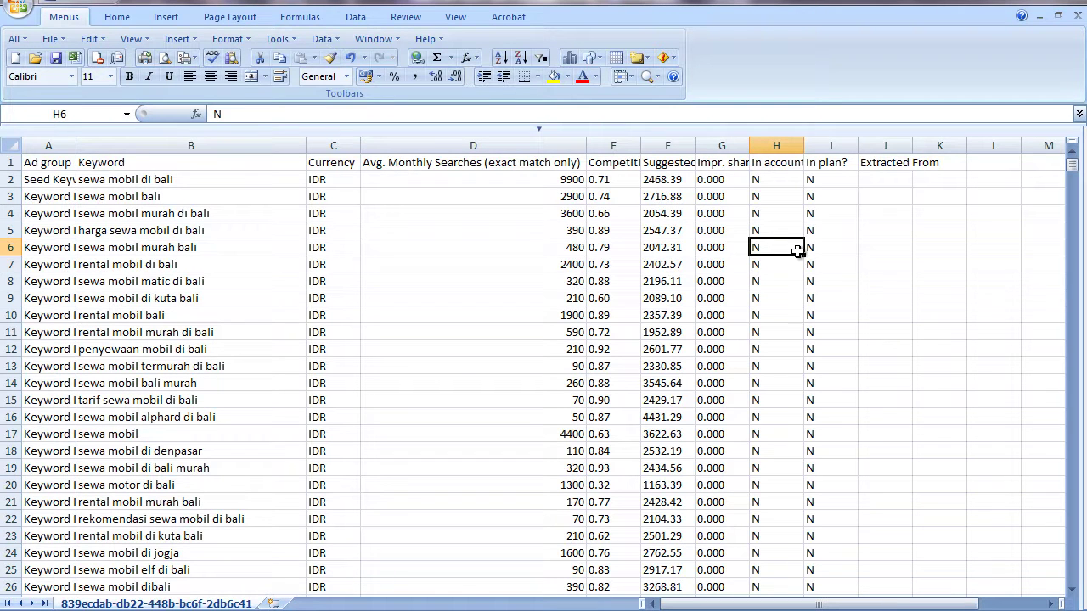
- Hide the Ad group, Currency and Competition columns
click(49, 143)
right_click(50, 143)
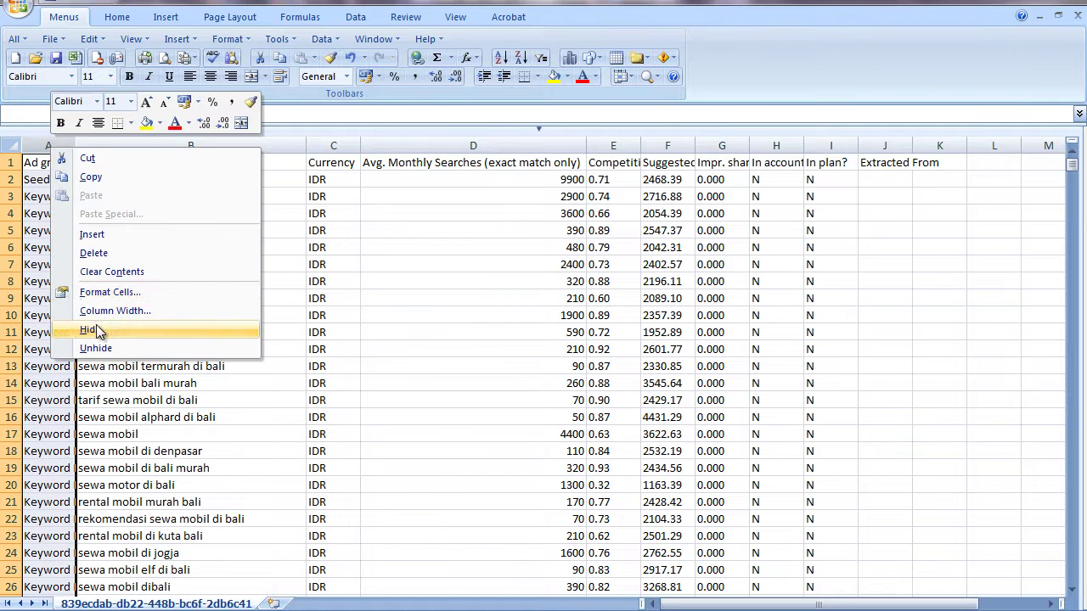
click(95, 327)
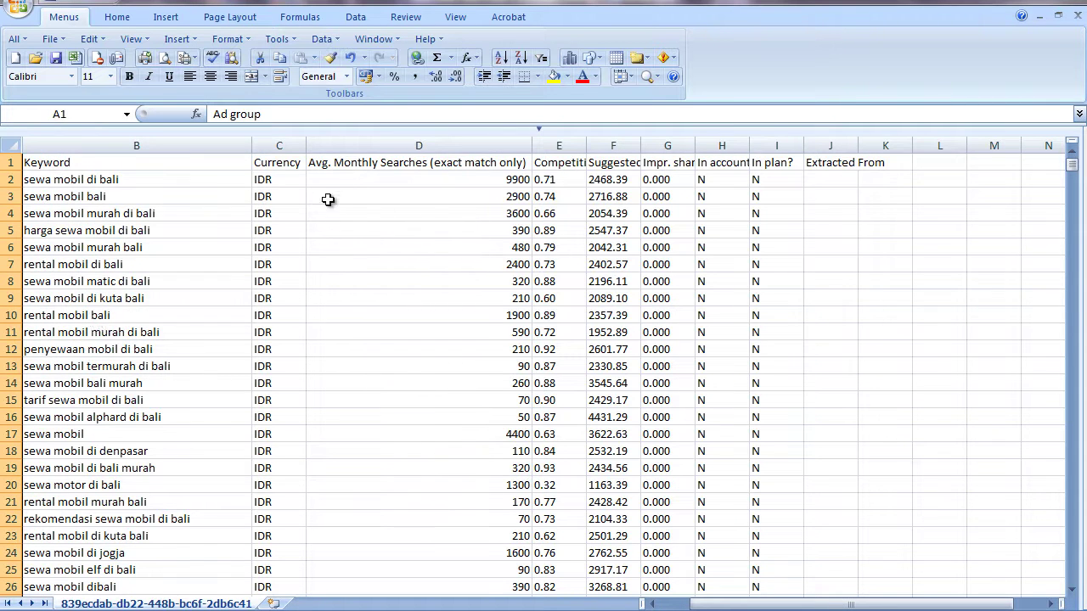
click(282, 140)
right_click(282, 140)
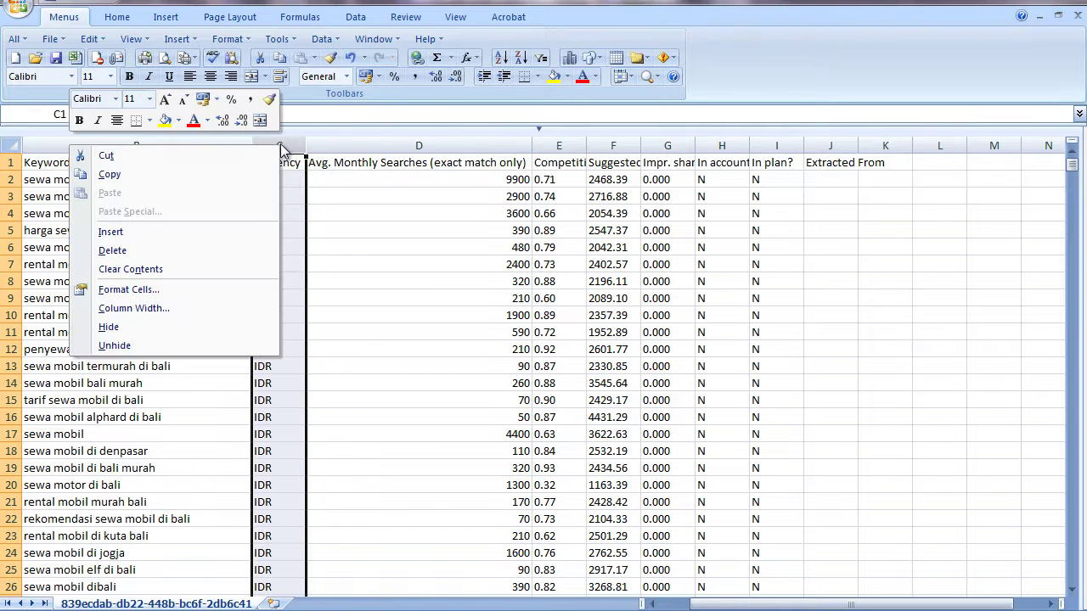
click(213, 327)
click(517, 145)
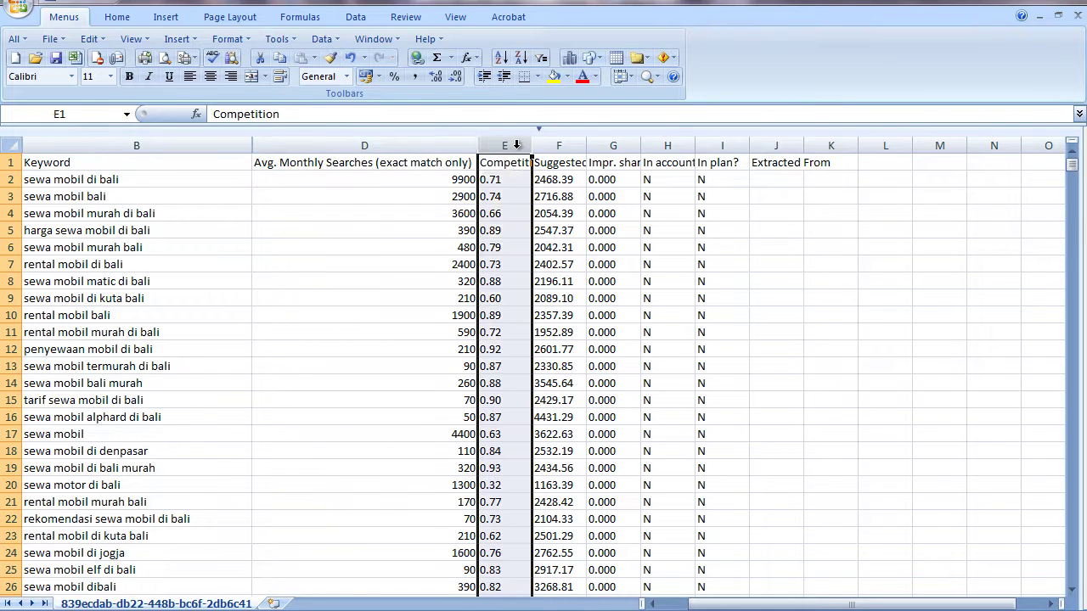
right_click(516, 146)
click(420, 332)
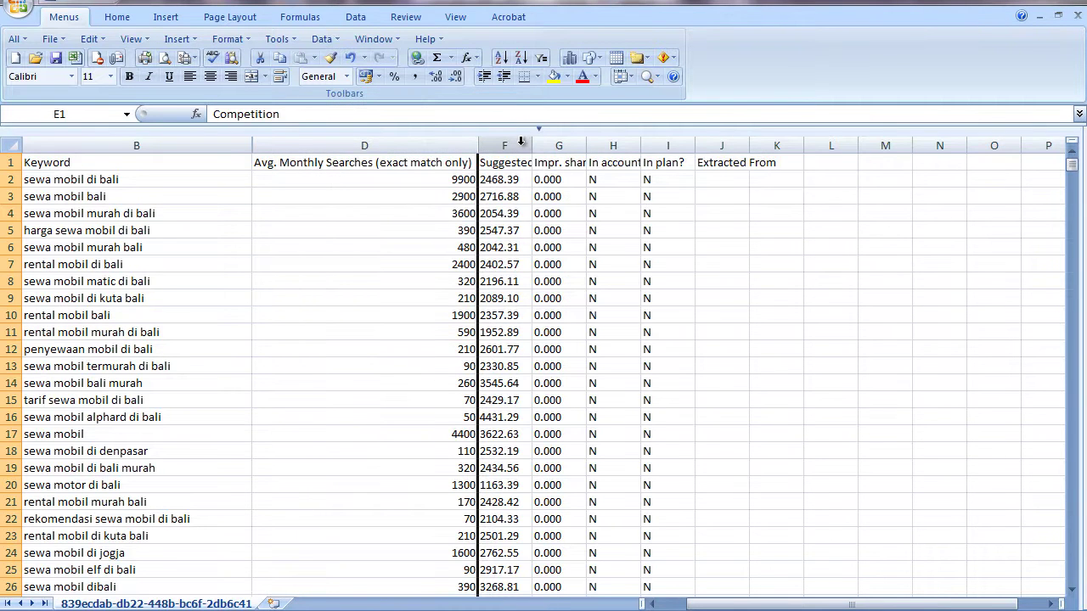
- Hide the remaining columns from Suggested bid through Extracted From
drag(521, 141, 746, 145)
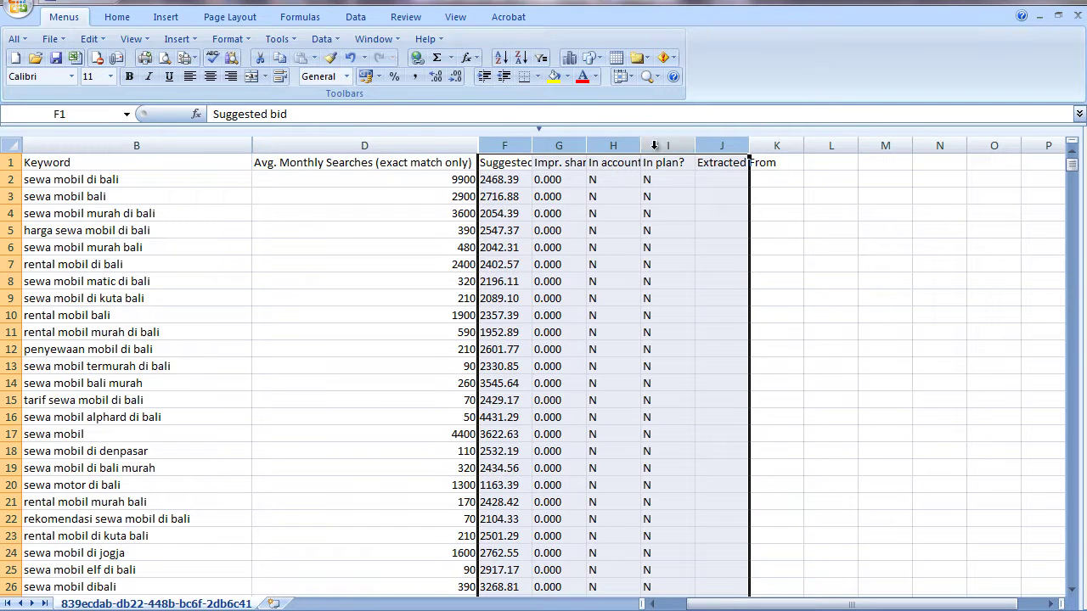
right_click(567, 145)
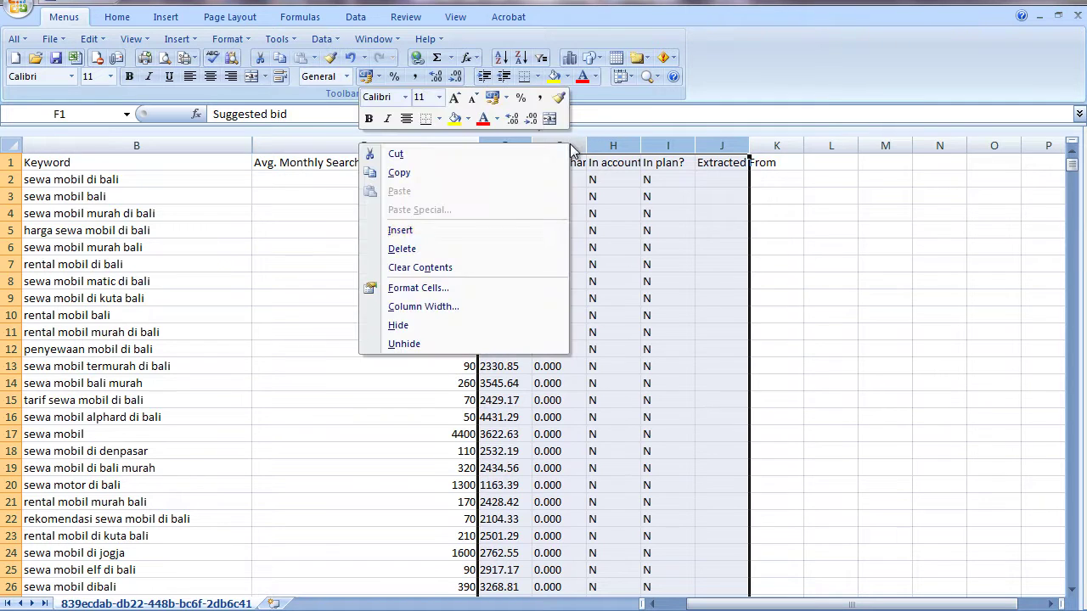
click(475, 326)
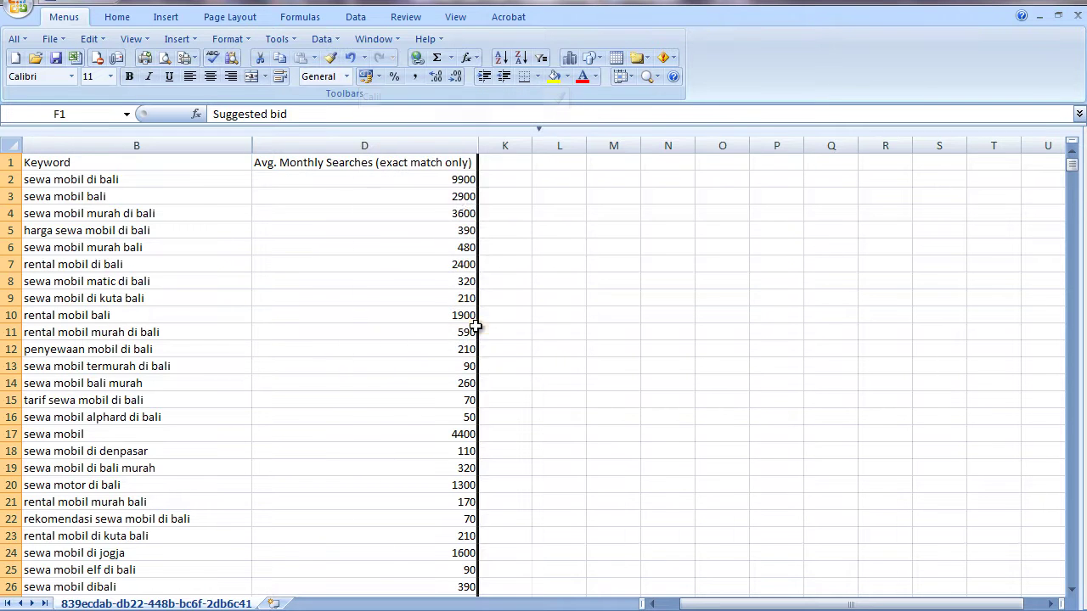
click(600, 242)
- Make the row 1 header text bold and centred
click(10, 162)
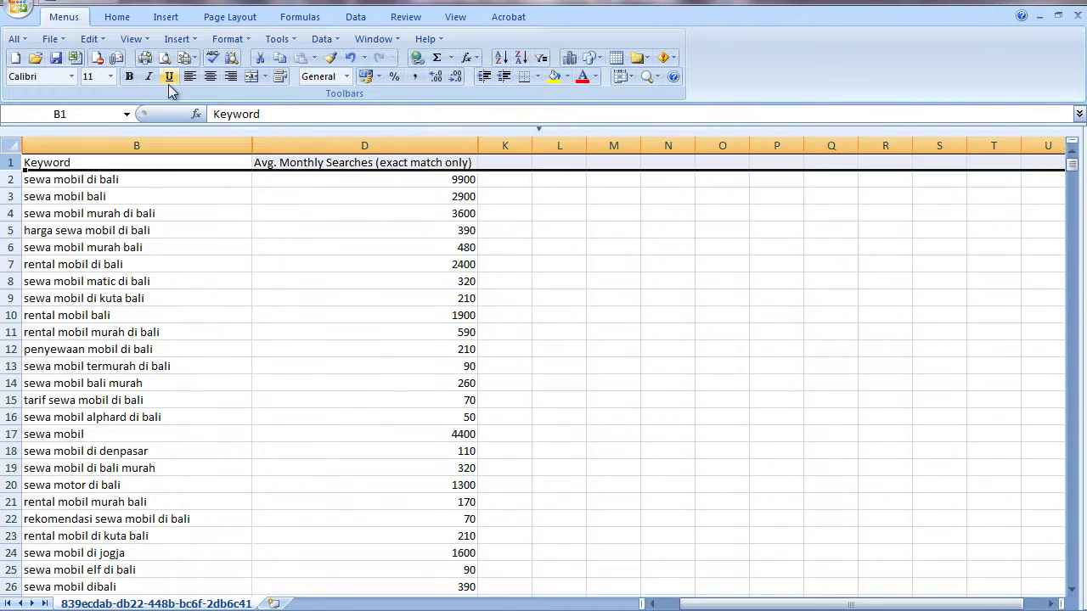
click(131, 77)
click(210, 77)
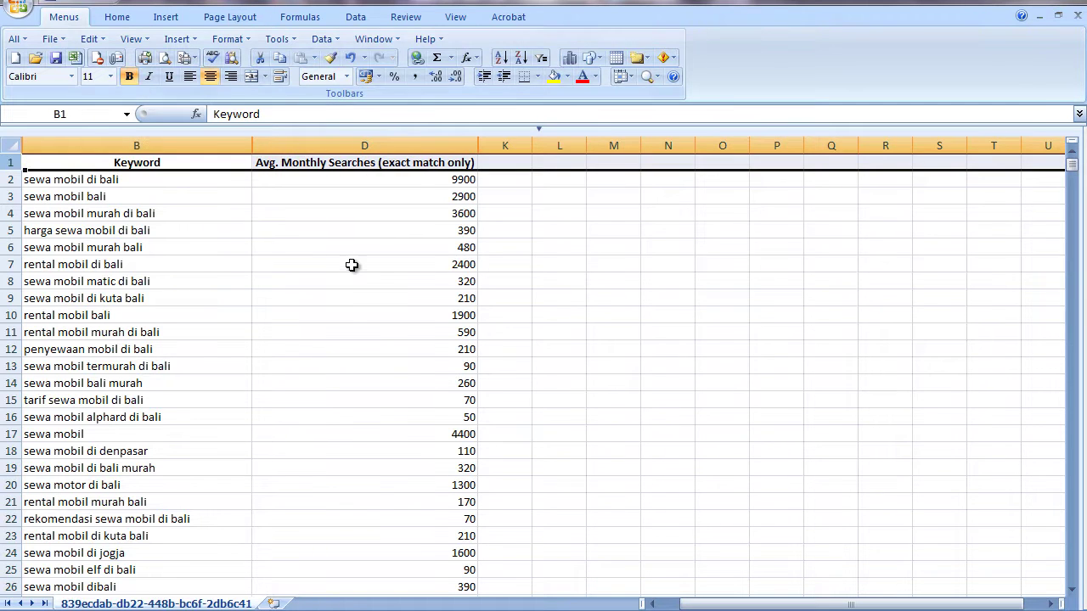
click(391, 266)
click(670, 311)
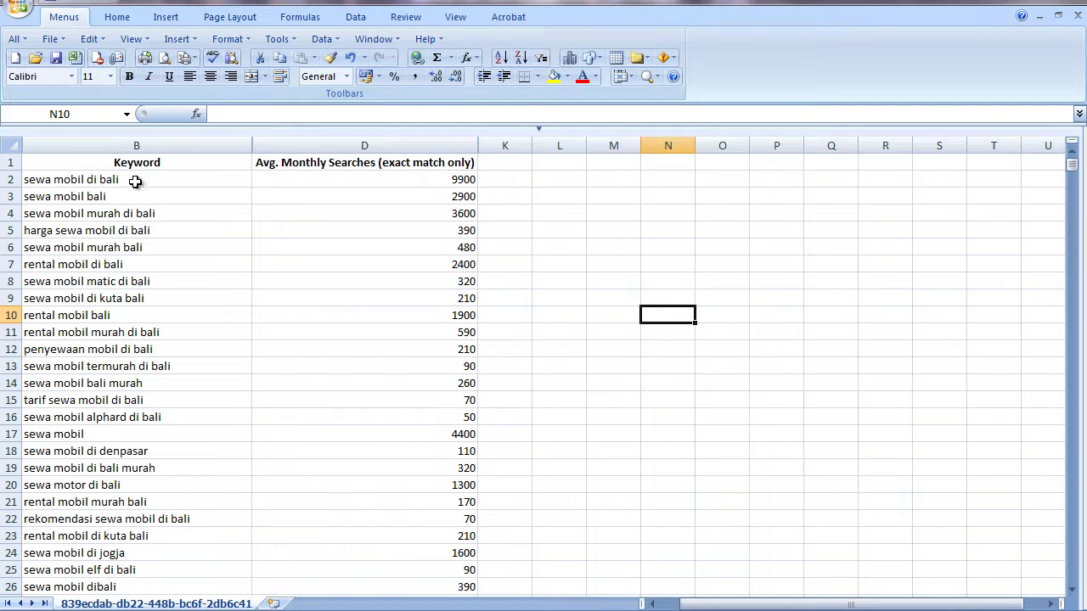
click(133, 176)
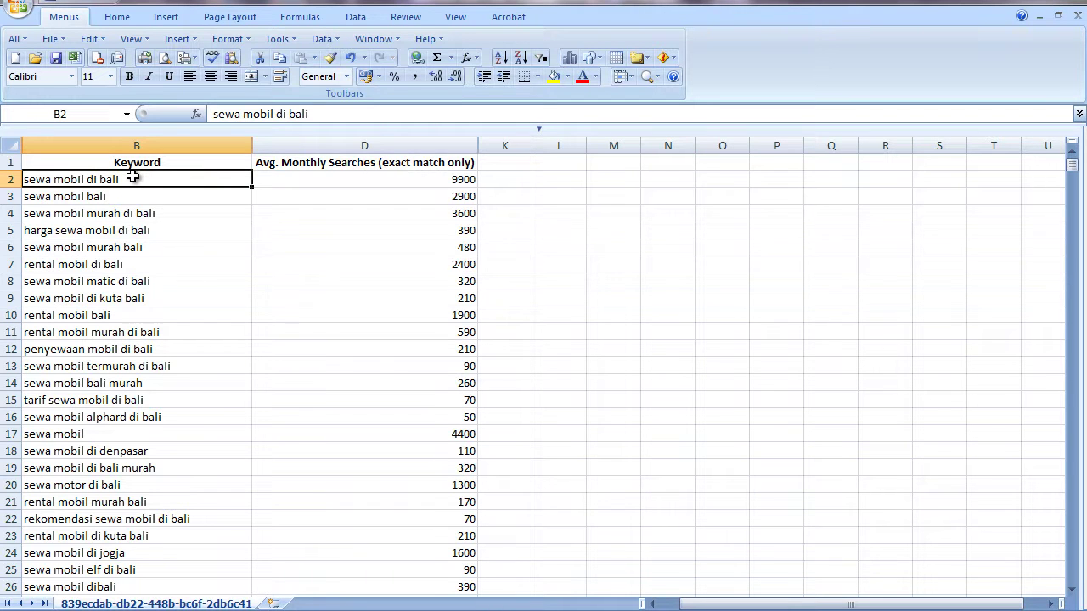
click(609, 275)
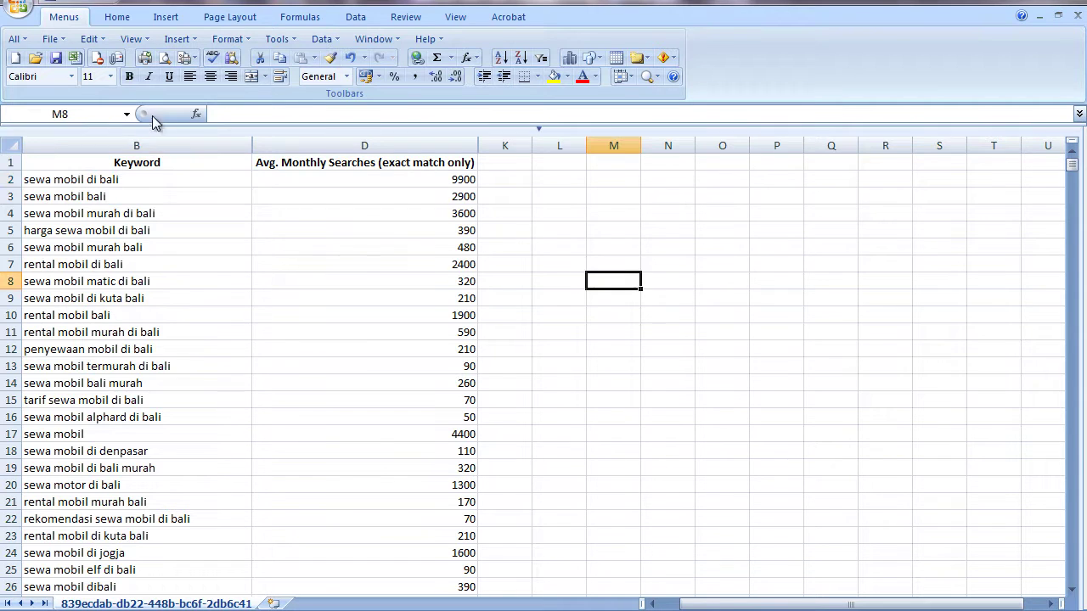
click(15, 7)
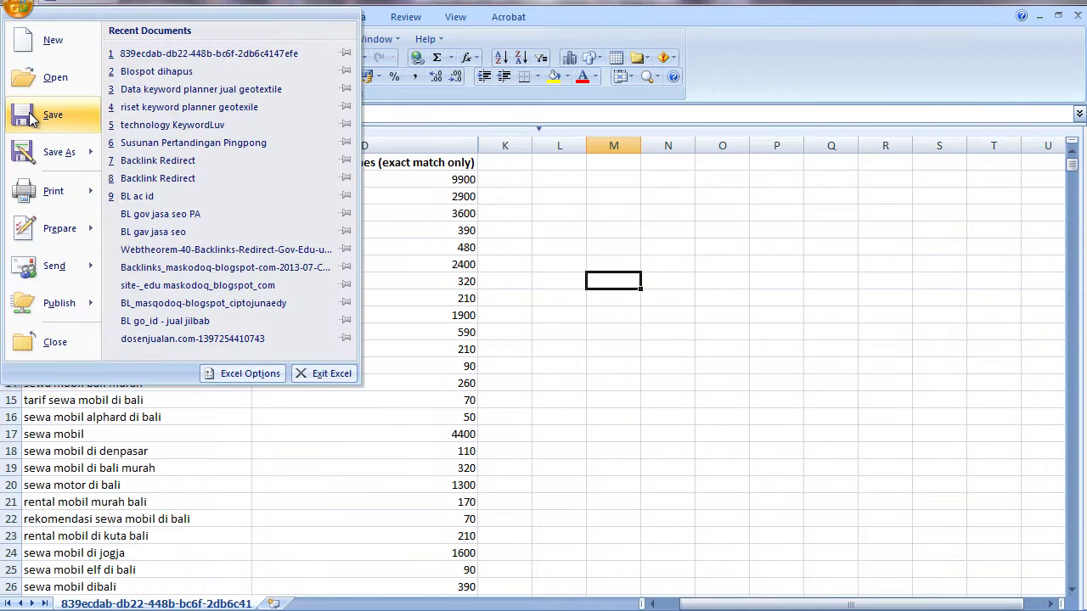
- Save the sheet as Excel workbook 'Riset Keywor sewa mobil dibali' in Documents, then return to Firefox
mouse_move(43, 154)
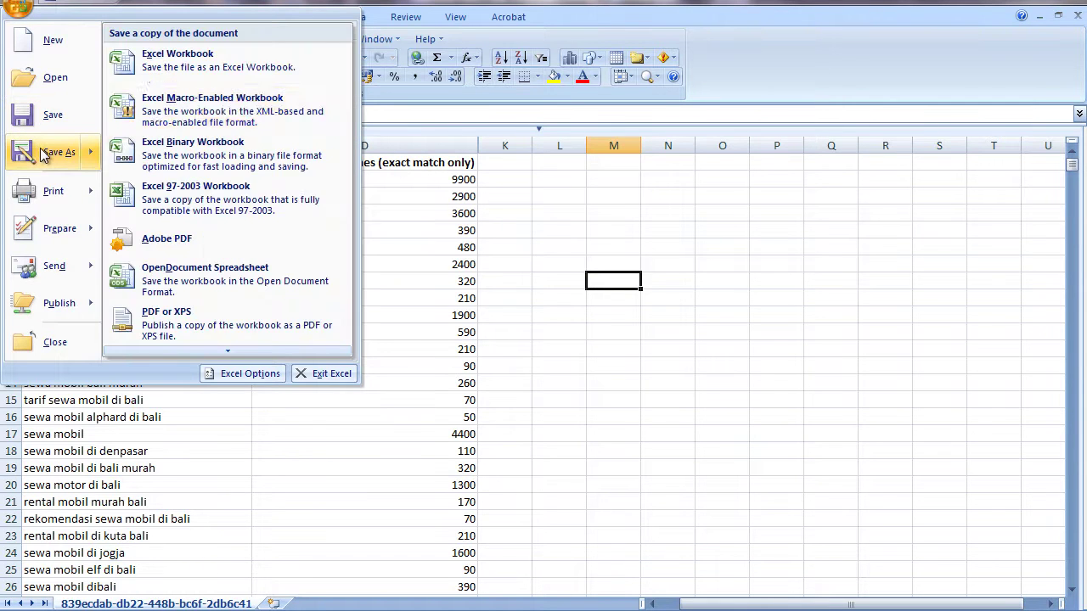
click(180, 57)
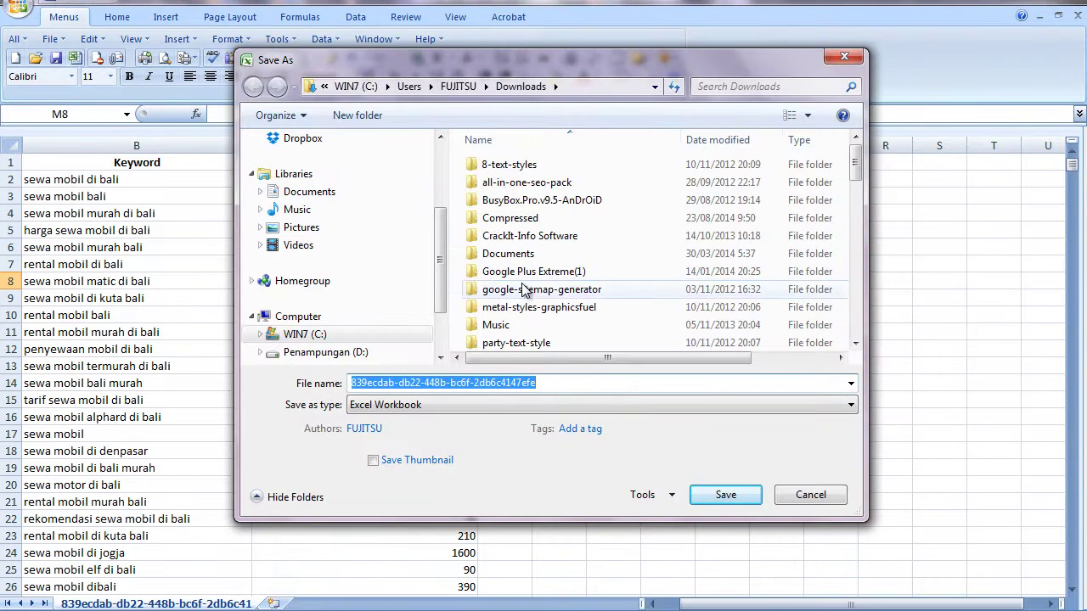
drag(440, 257, 446, 165)
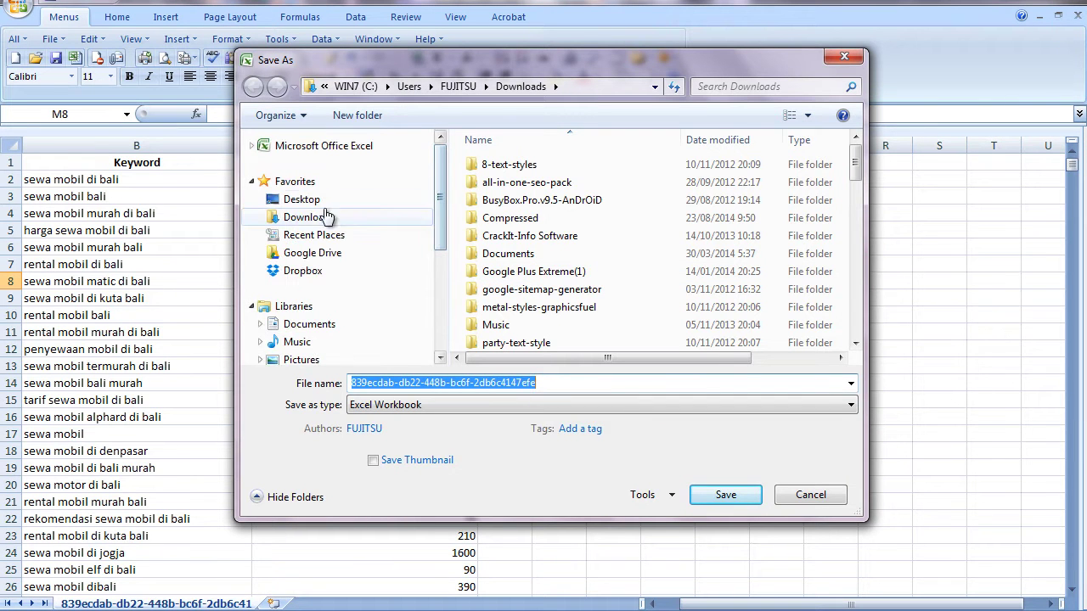
click(305, 327)
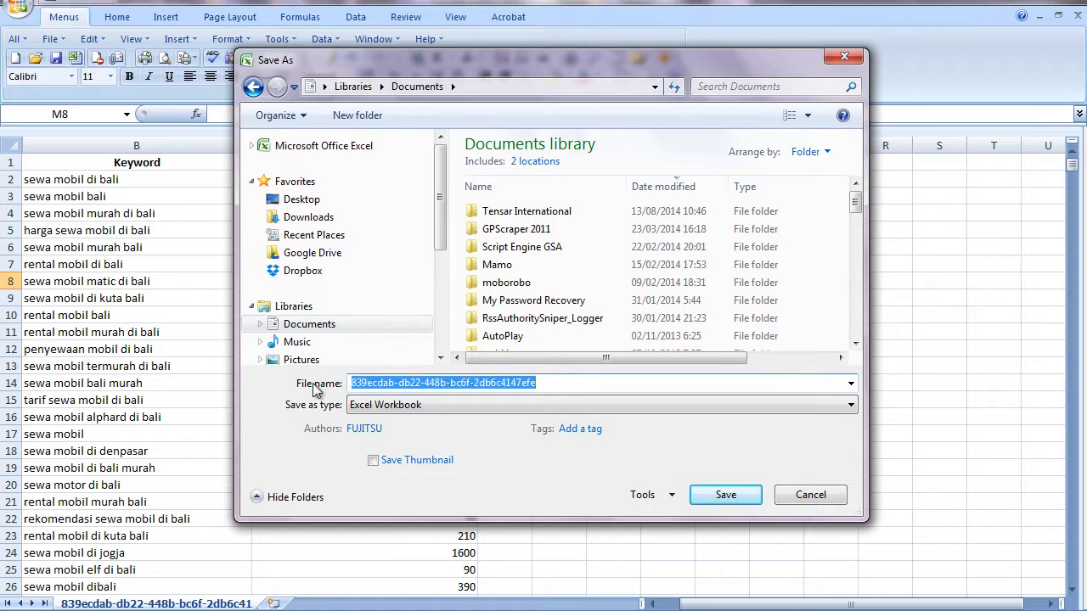
text(Riset )
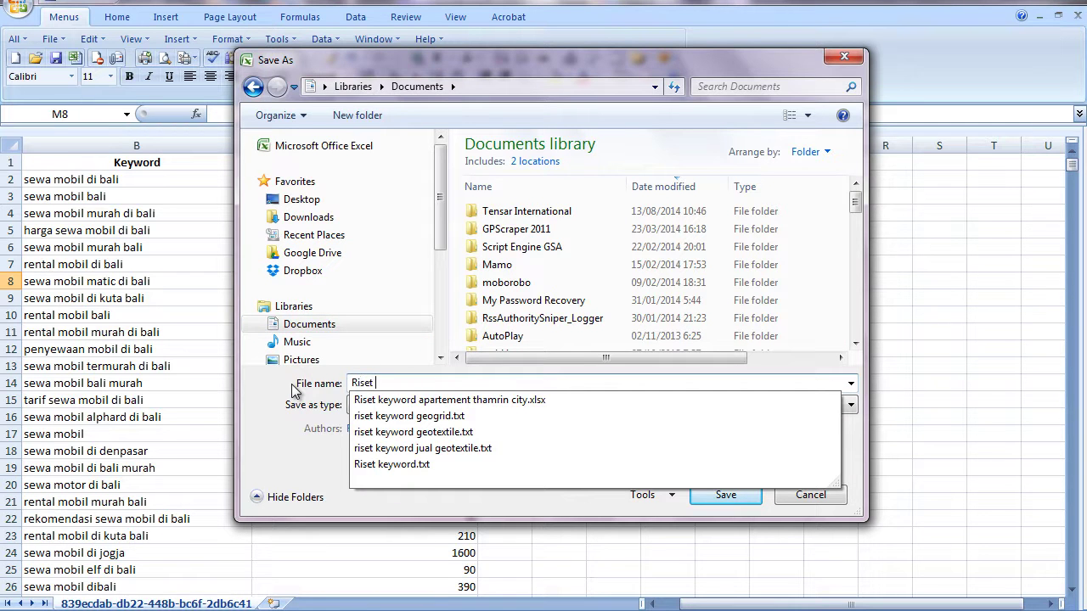
text(ey)
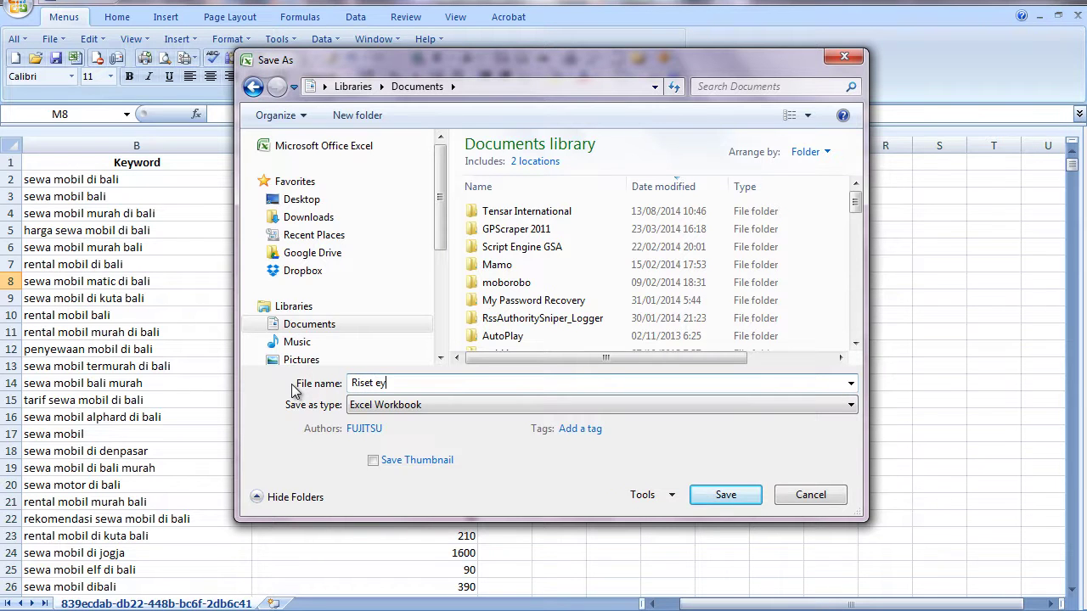
key(BackSpace)
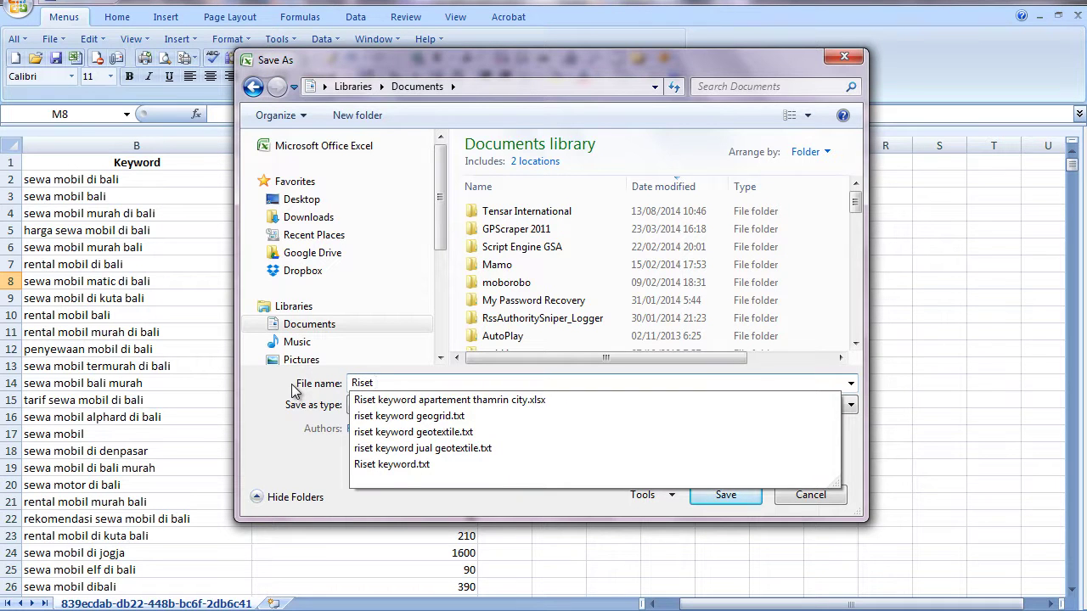
text(Keywor se)
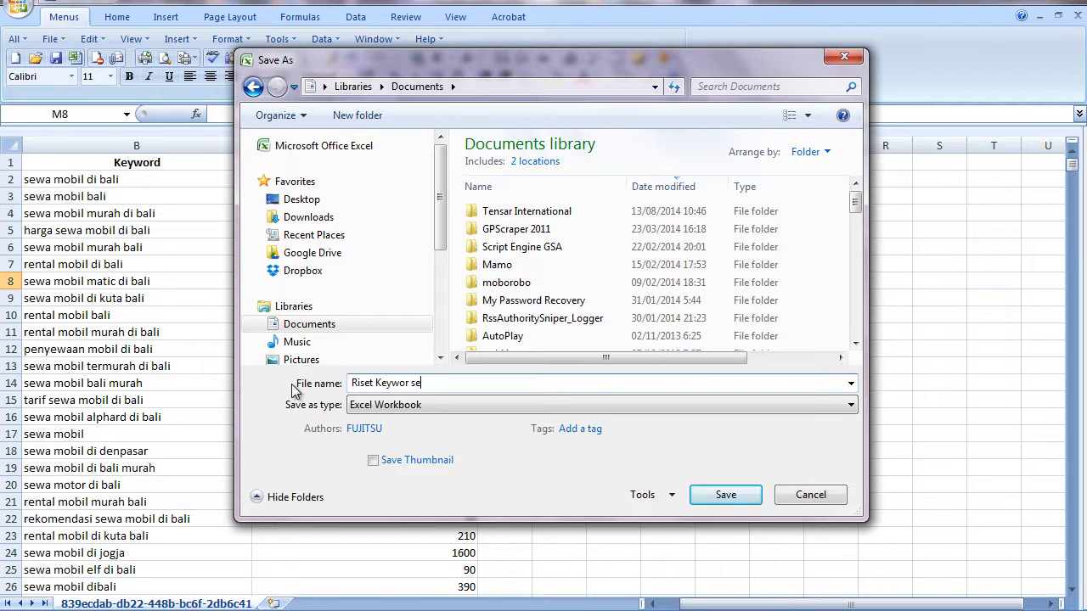
text(wa mobil dibali)
click(726, 495)
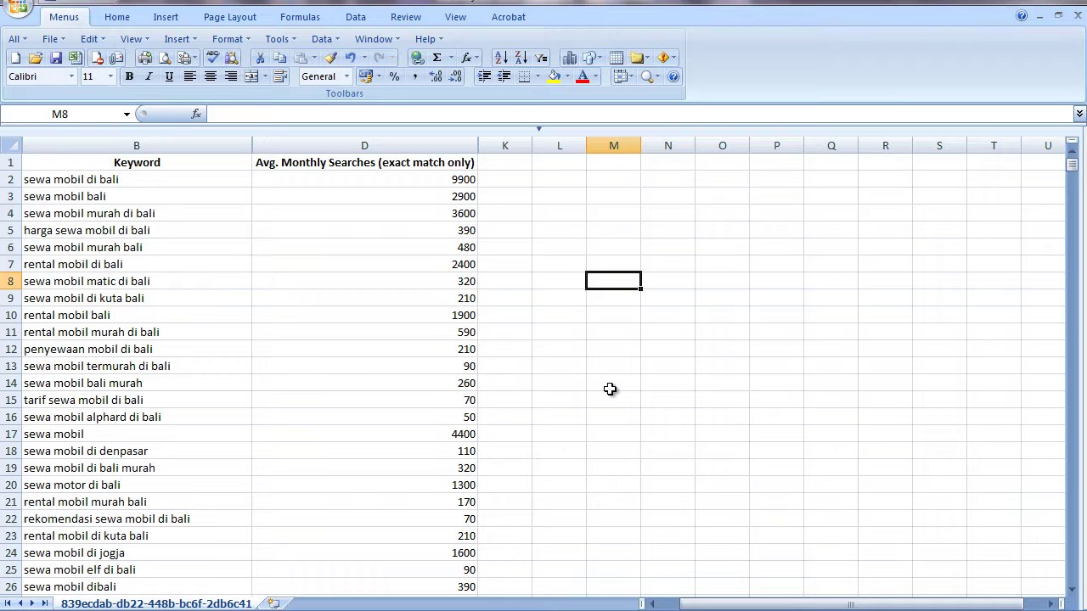
key(alt+Tab)
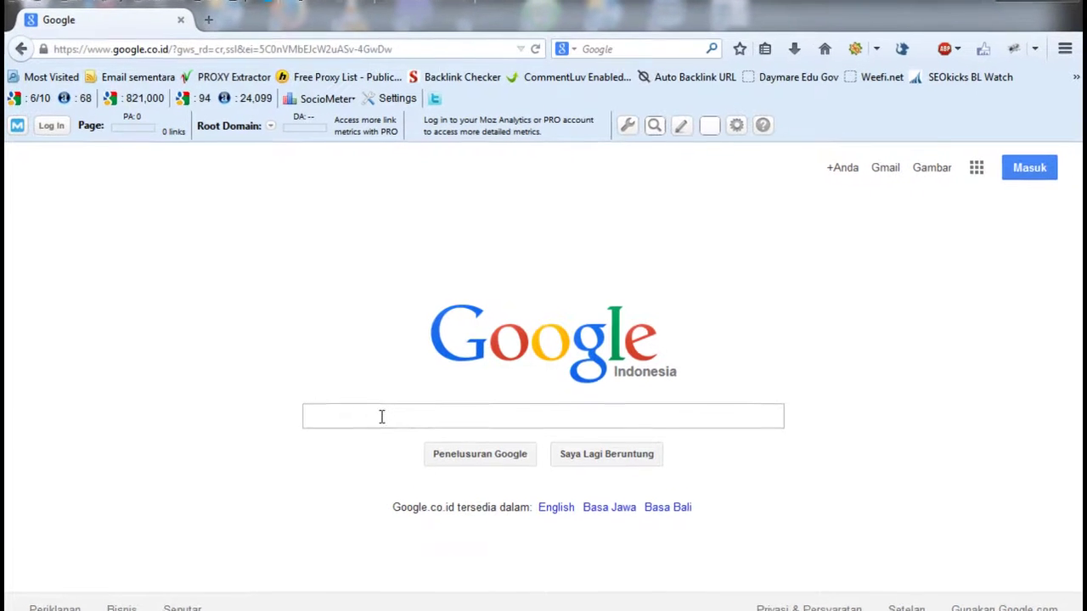
- Search Google for 'google keyword planner' and open the Google AdWords: Keyword Planner result
click(382, 416)
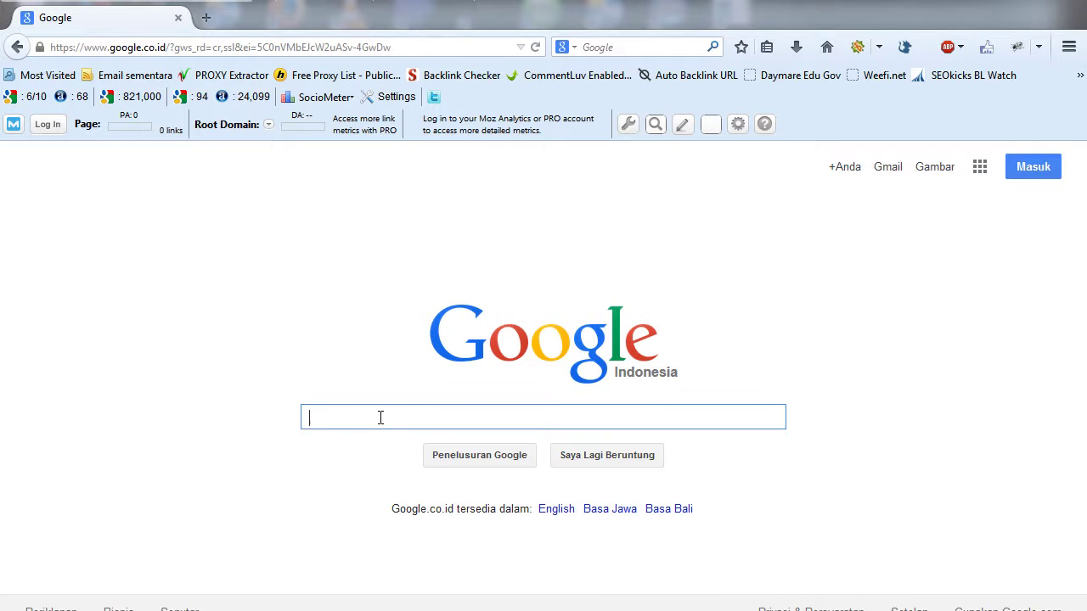
text(google ke)
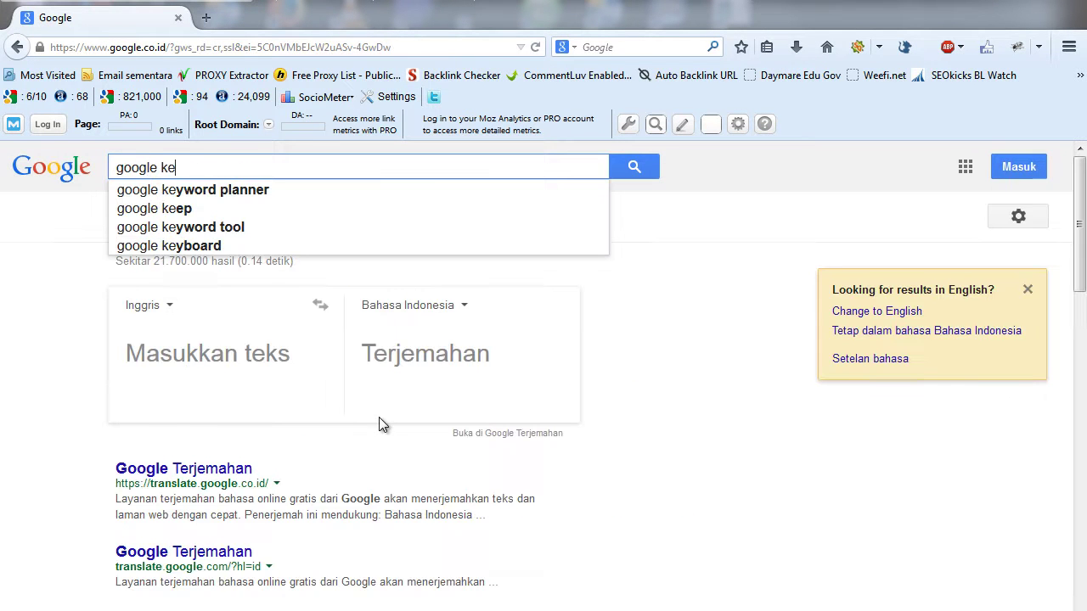
text(yword planner)
key(Return)
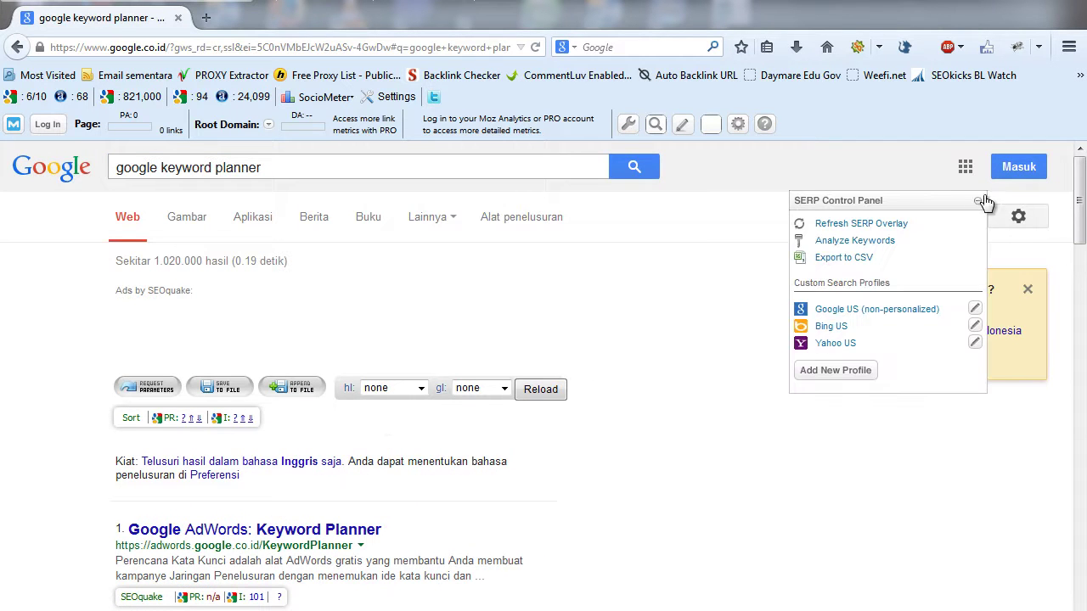
click(978, 205)
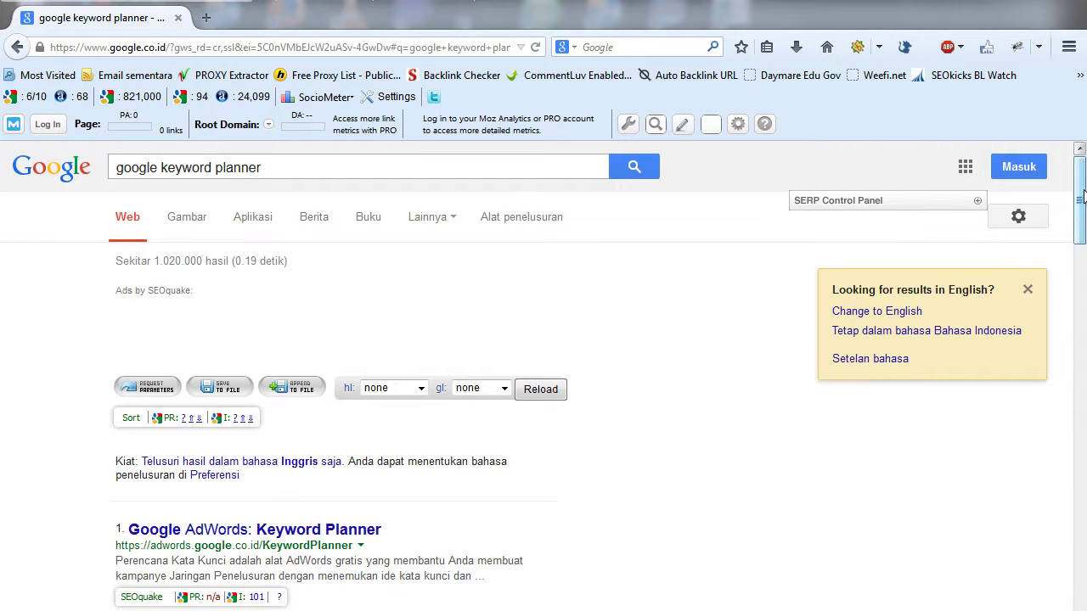
scroll(1079, 203, down, 1)
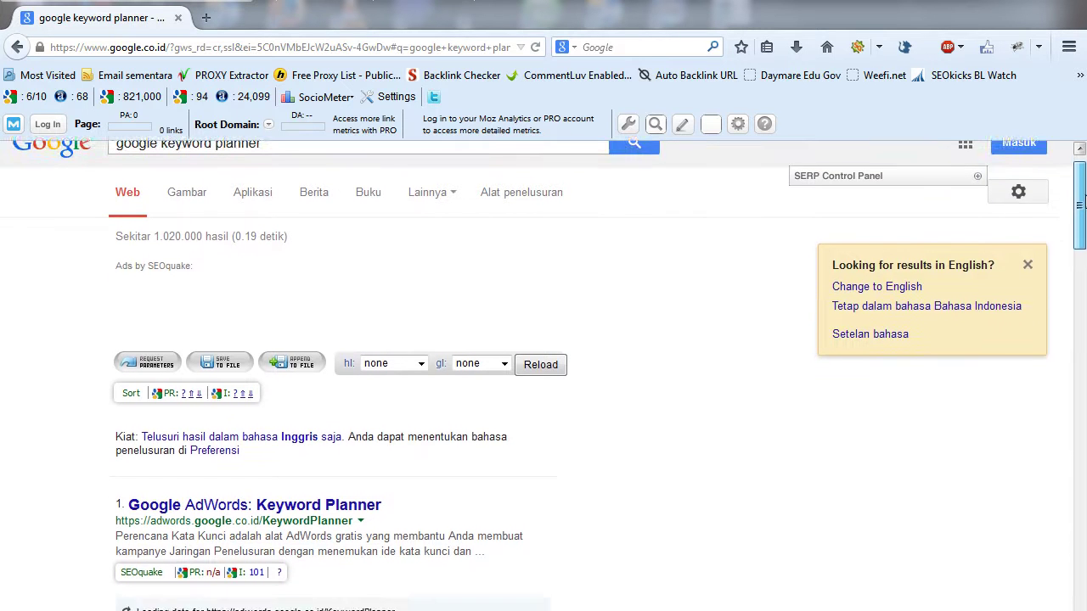
scroll(1080, 201, down, 2)
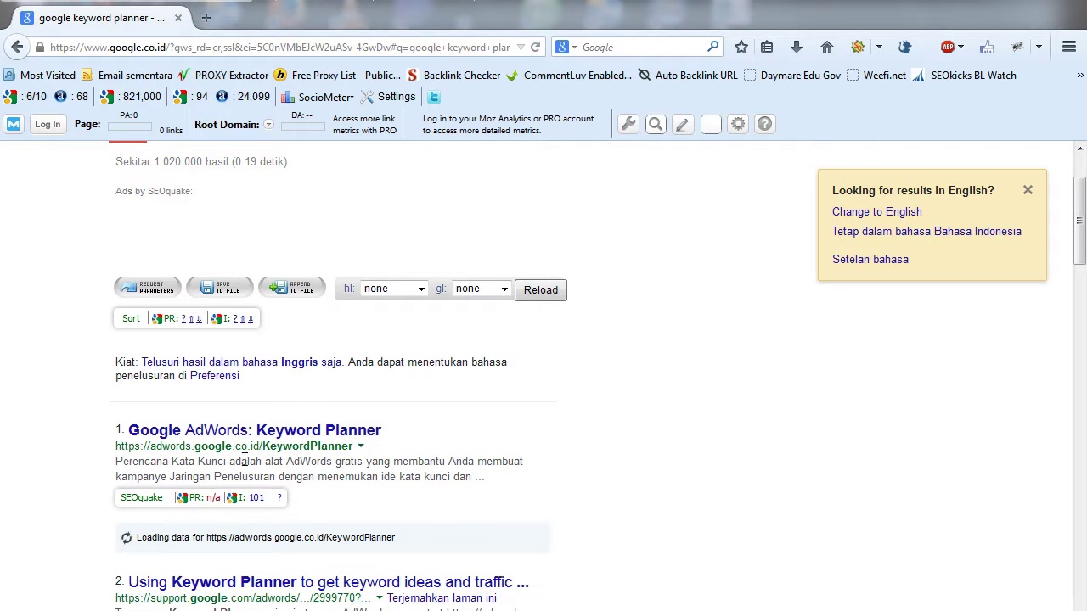
click(280, 433)
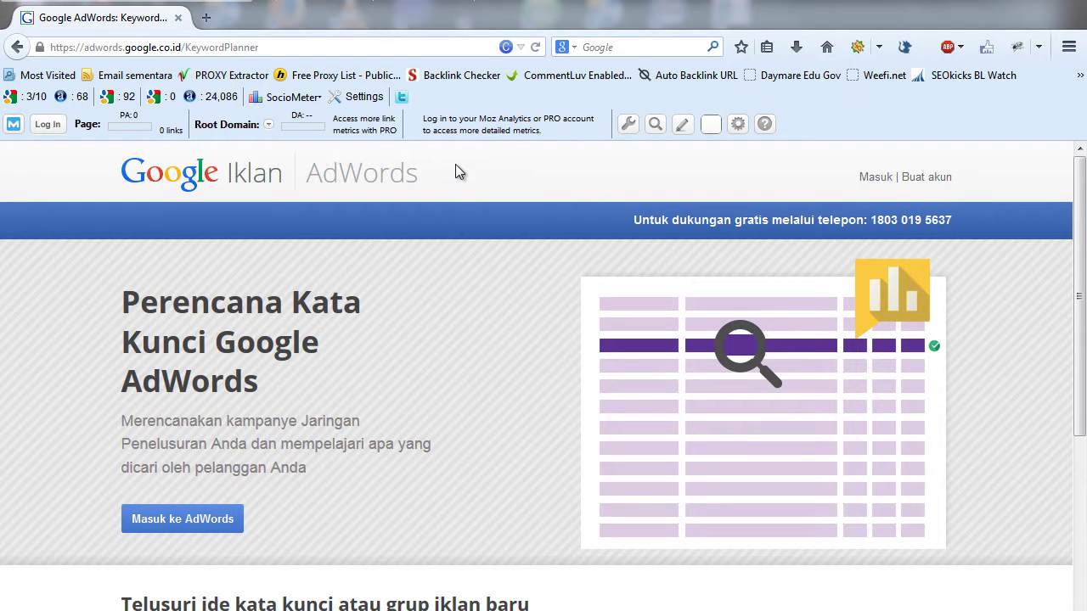
- Sign in to AdWords with the saved account e-mail and password, without staying signed in
click(875, 176)
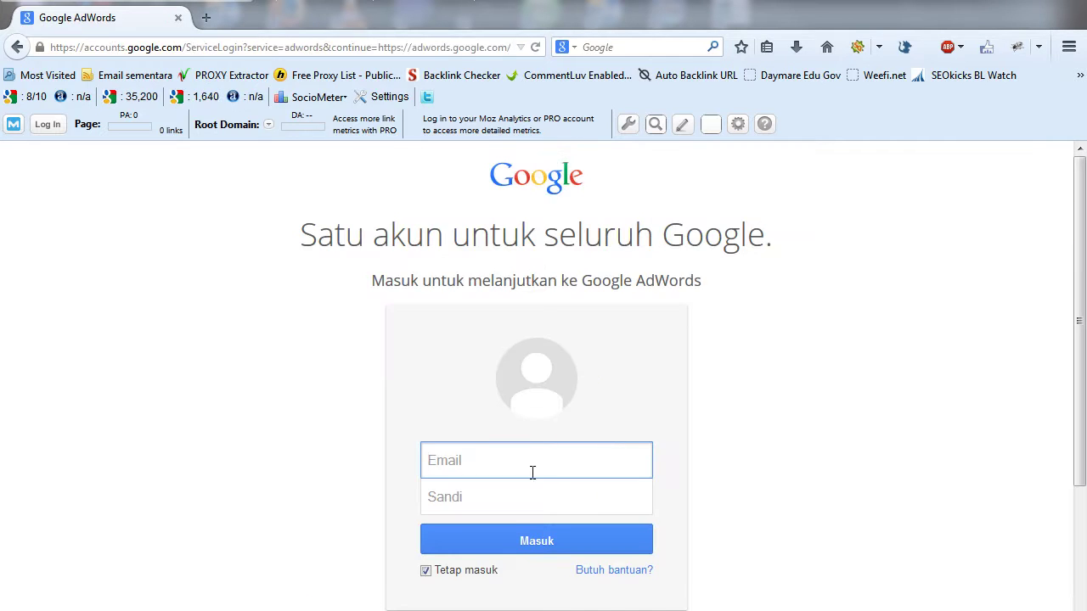
click(426, 572)
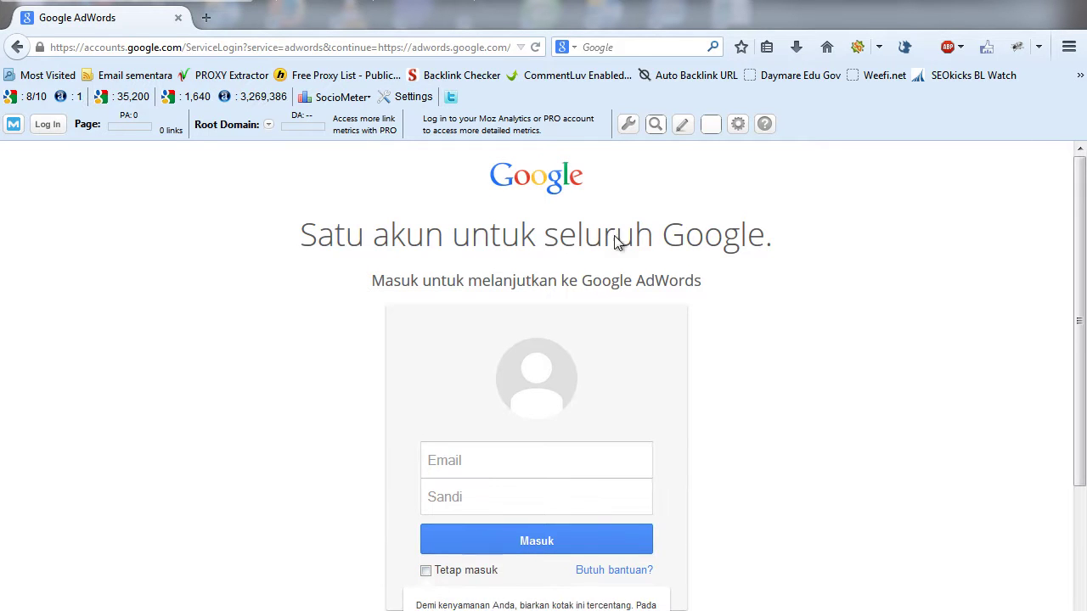
click(457, 458)
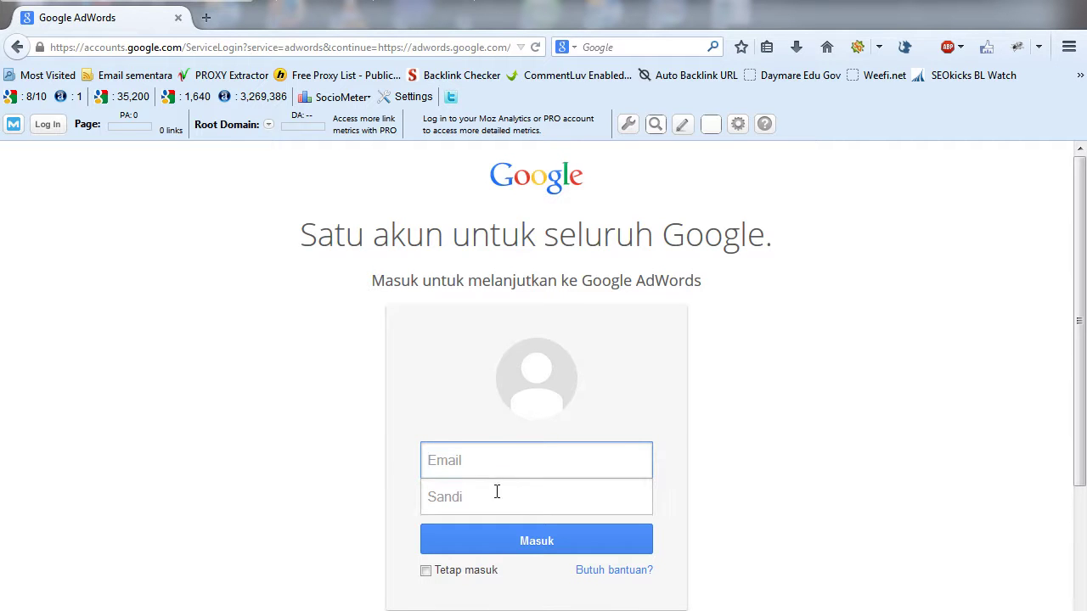
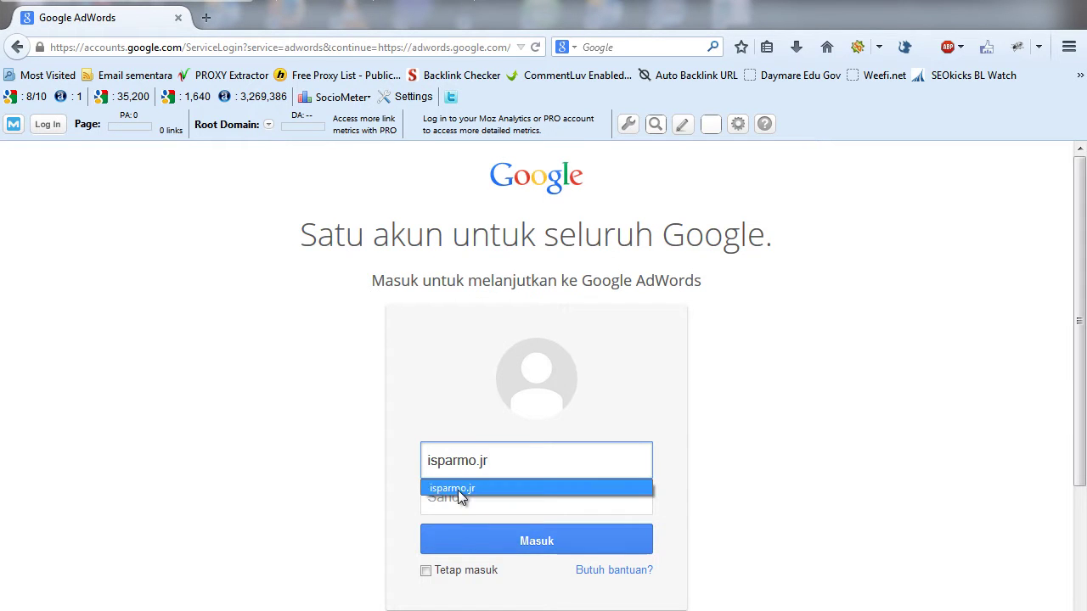
click(456, 489)
click(458, 490)
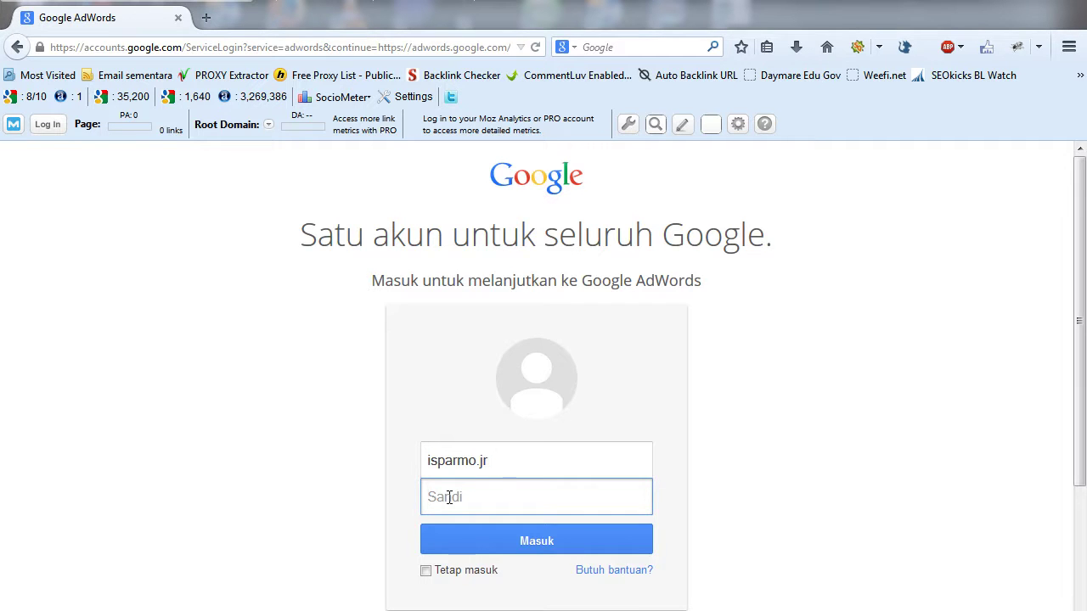
text(●●●●●●●●●●)
click(540, 542)
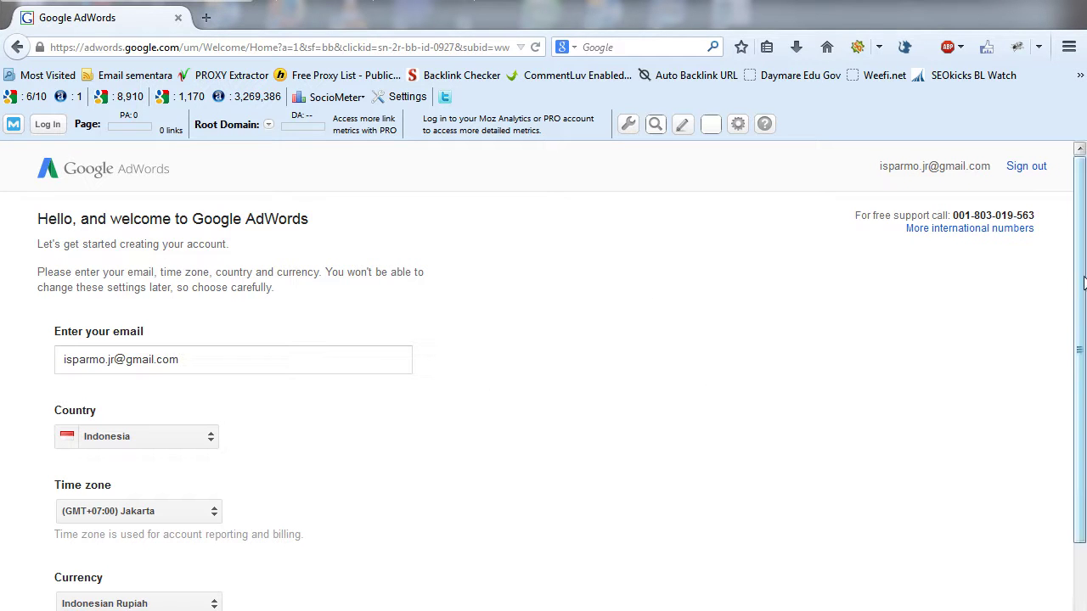
- Save the Indonesia, (GMT+07:00) Jakarta and Indonesian Rupiah settings and dismiss the connectivity notice
mouse_move(1084, 282)
mouse_down()
mouse_move(1083, 367)
mouse_move(1080, 286)
mouse_up()
mouse_move(1082, 327)
mouse_down()
mouse_move(1082, 306)
mouse_move(1082, 346)
mouse_up()
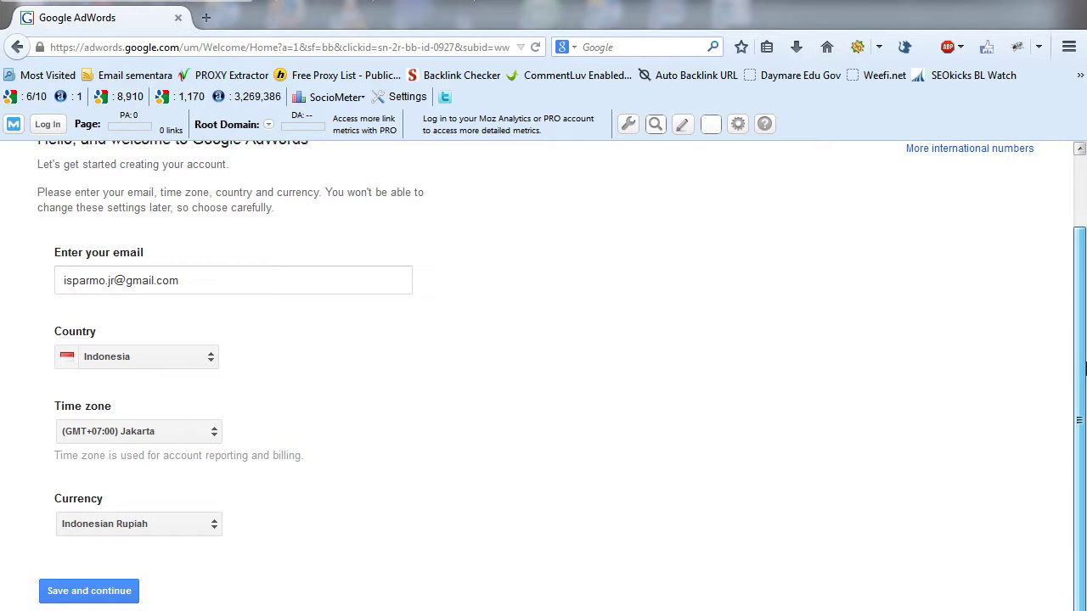
drag(1084, 367, 1053, 161)
scroll(1051, 308, down, 2)
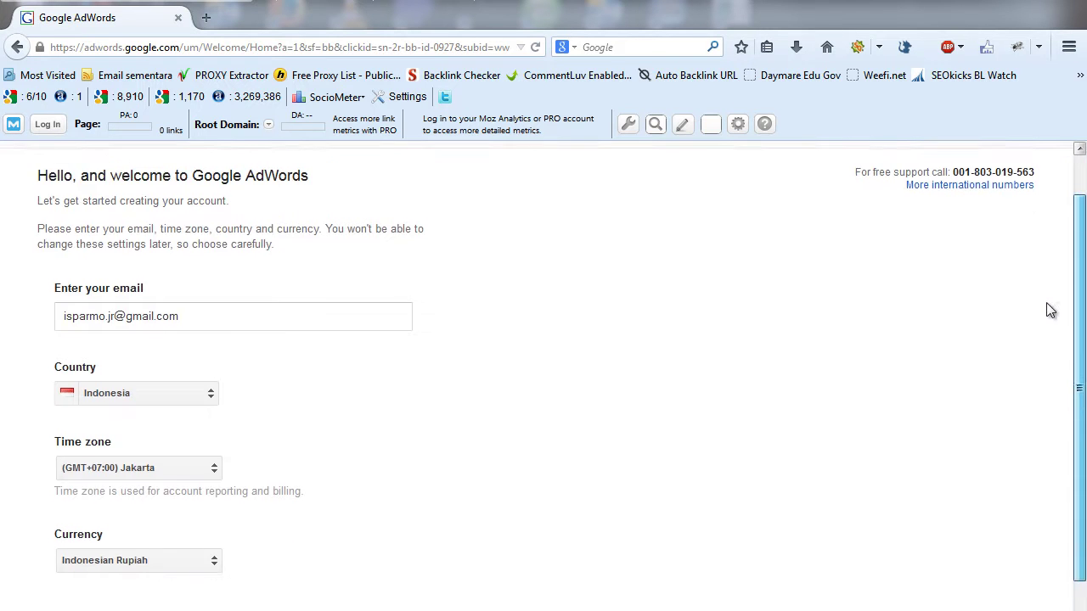
click(98, 590)
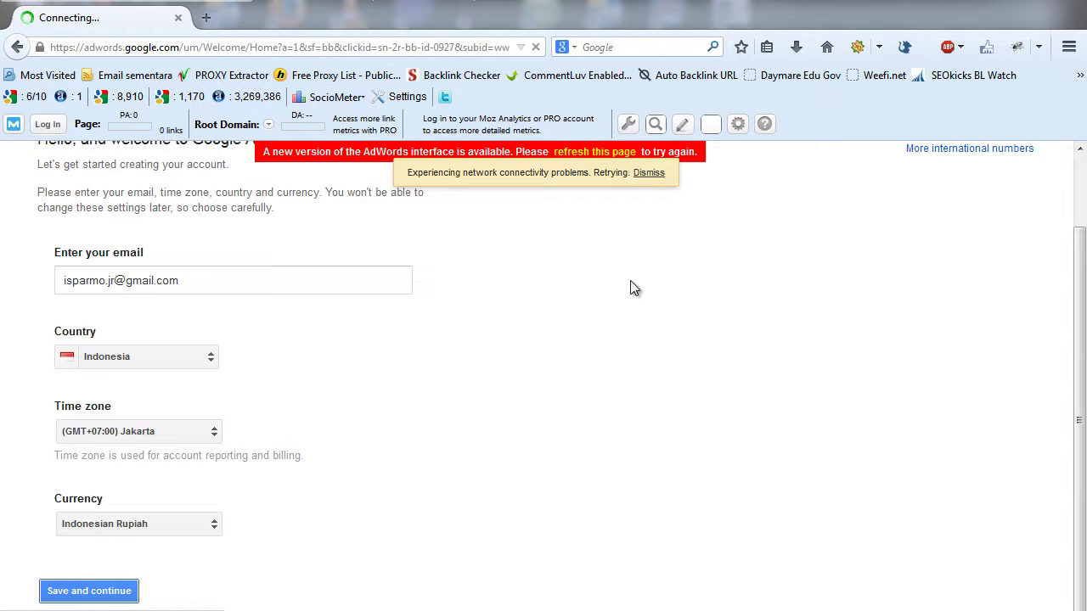
click(650, 173)
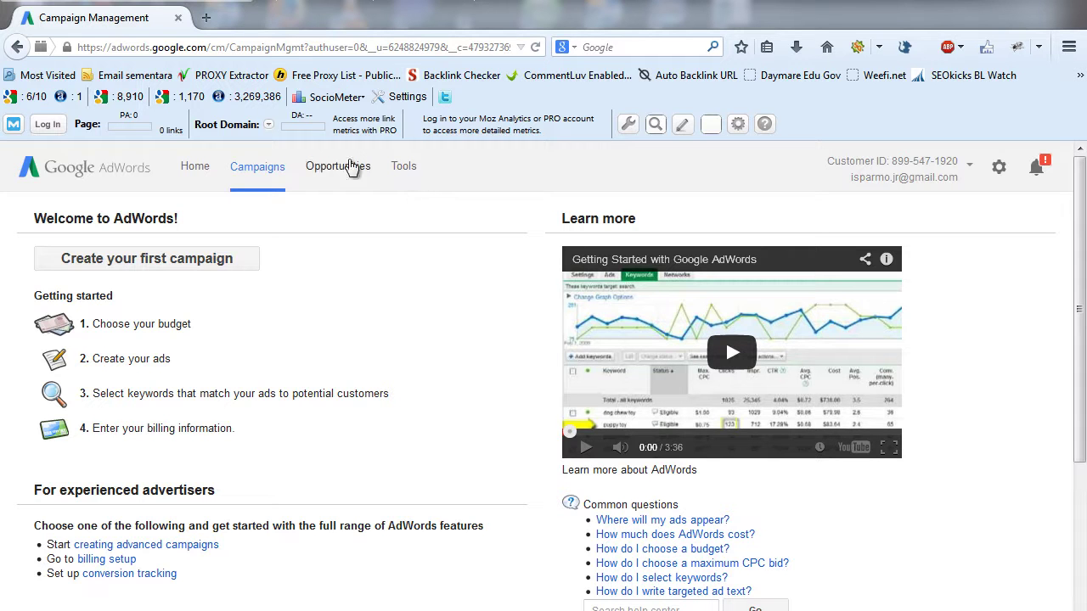
- Choose Keyword Planner from the AdWords Tools menu
click(406, 169)
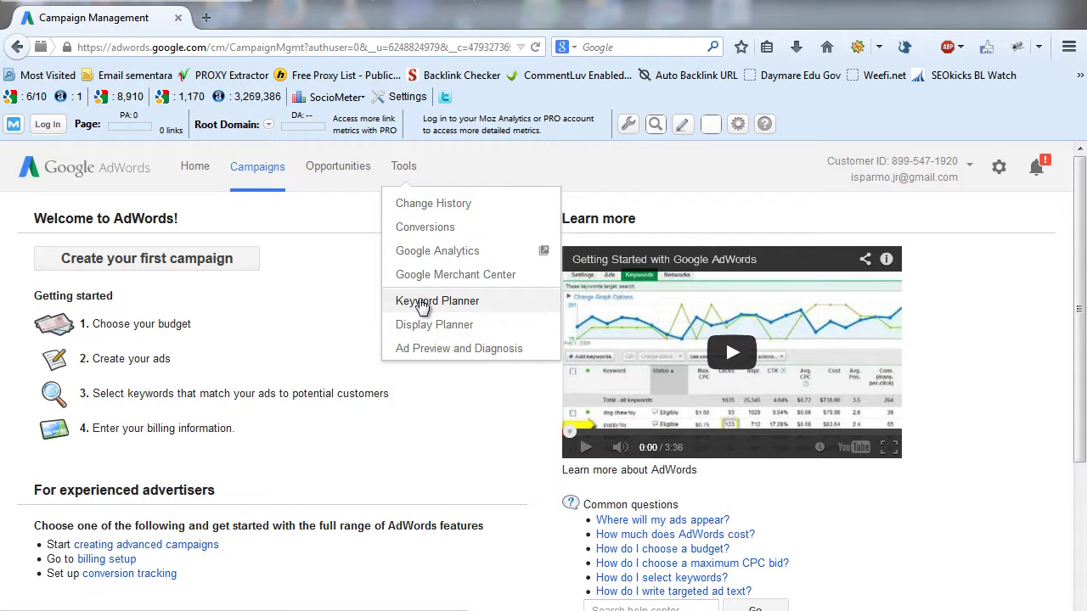
click(422, 303)
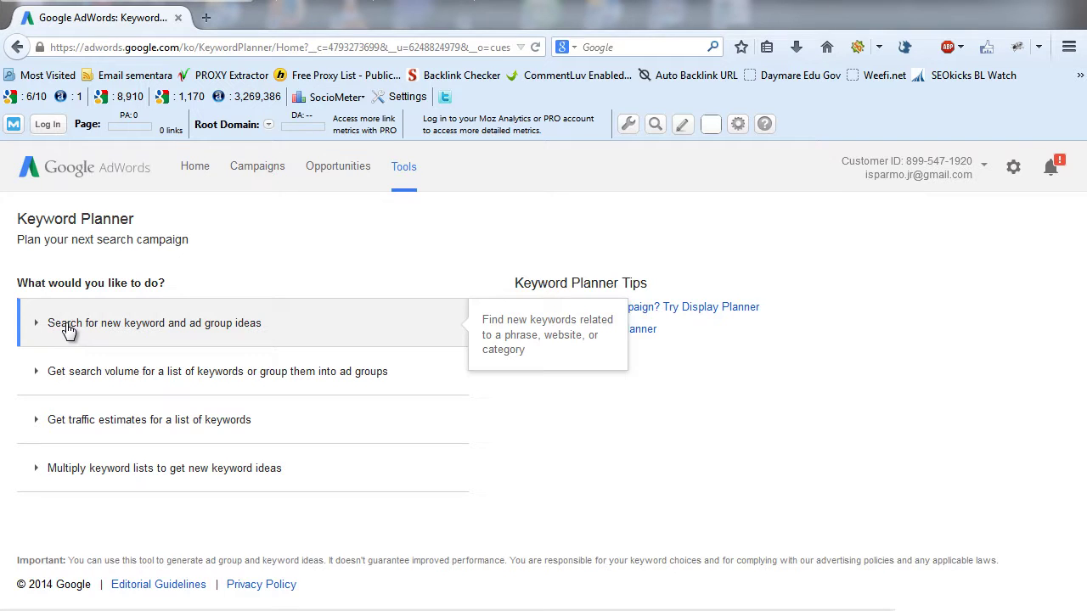
- Expand 'Search for new keyword and ad group ideas' and enter 'sewa mobil di bali' as the product
click(70, 331)
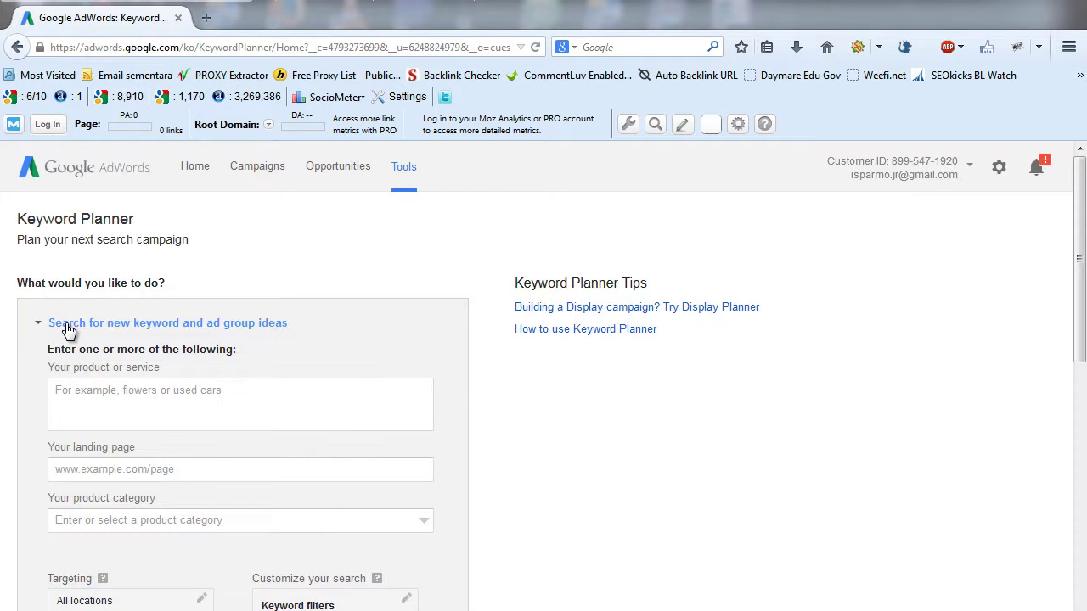
drag(1083, 197, 1083, 247)
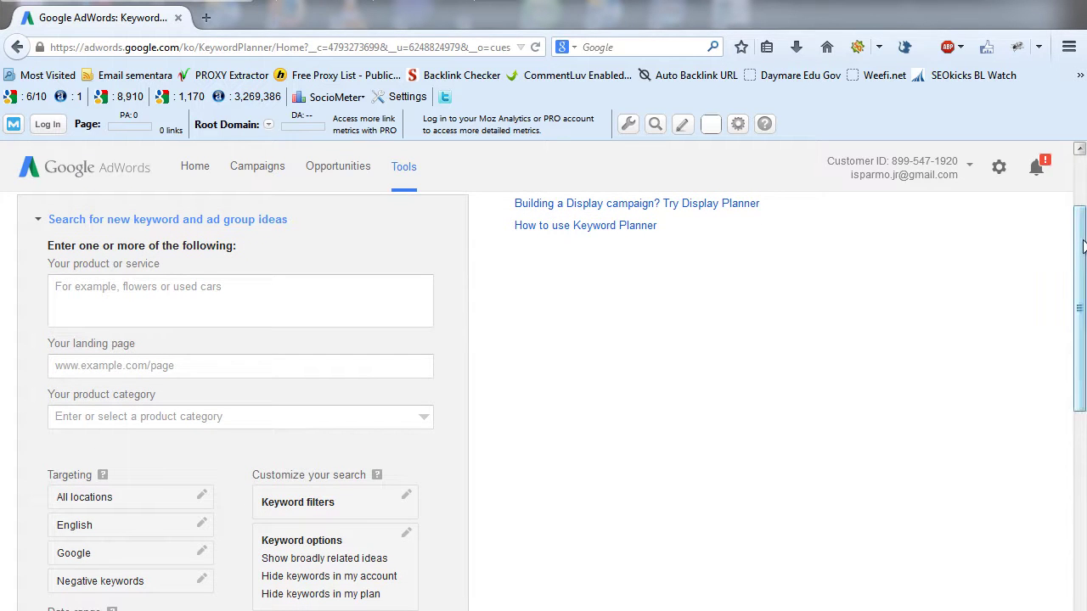
click(135, 300)
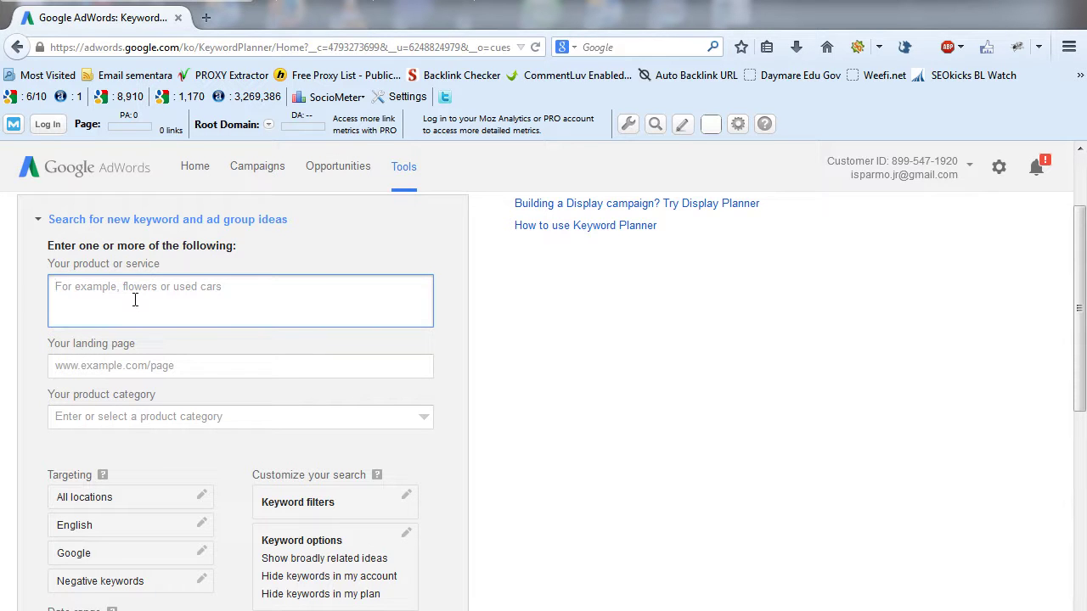
text(sewa mobil di bali)
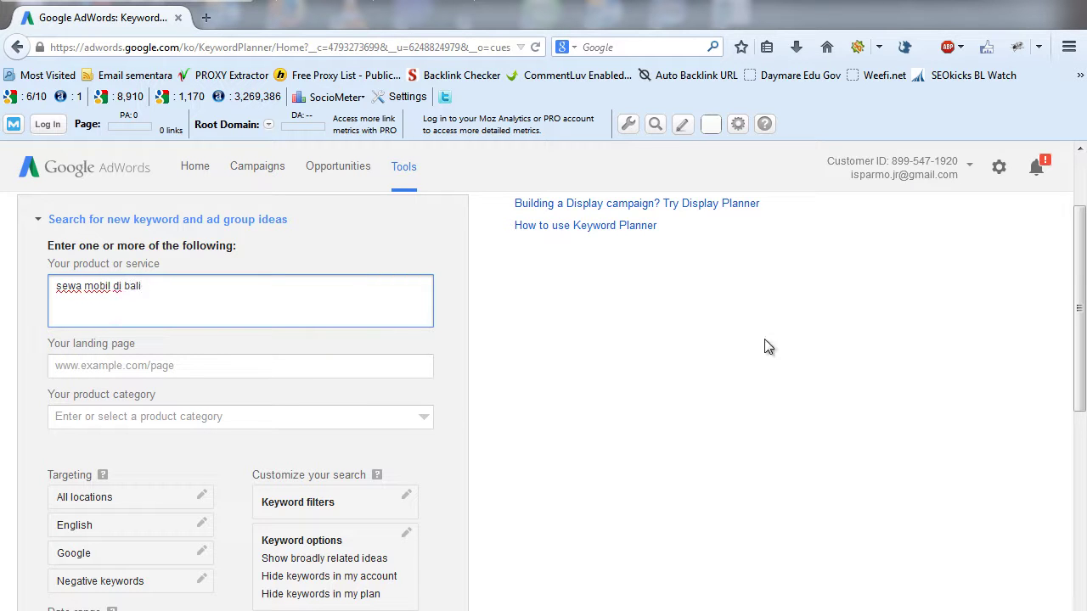
drag(1082, 254, 1084, 292)
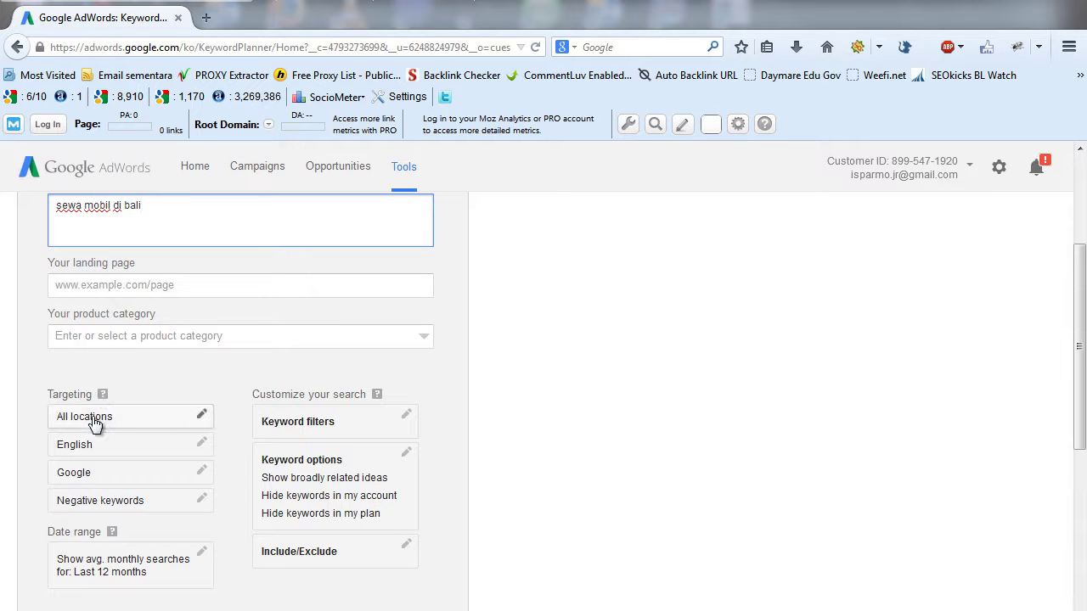
- Change the targeted location from All locations to Indonesia
click(201, 414)
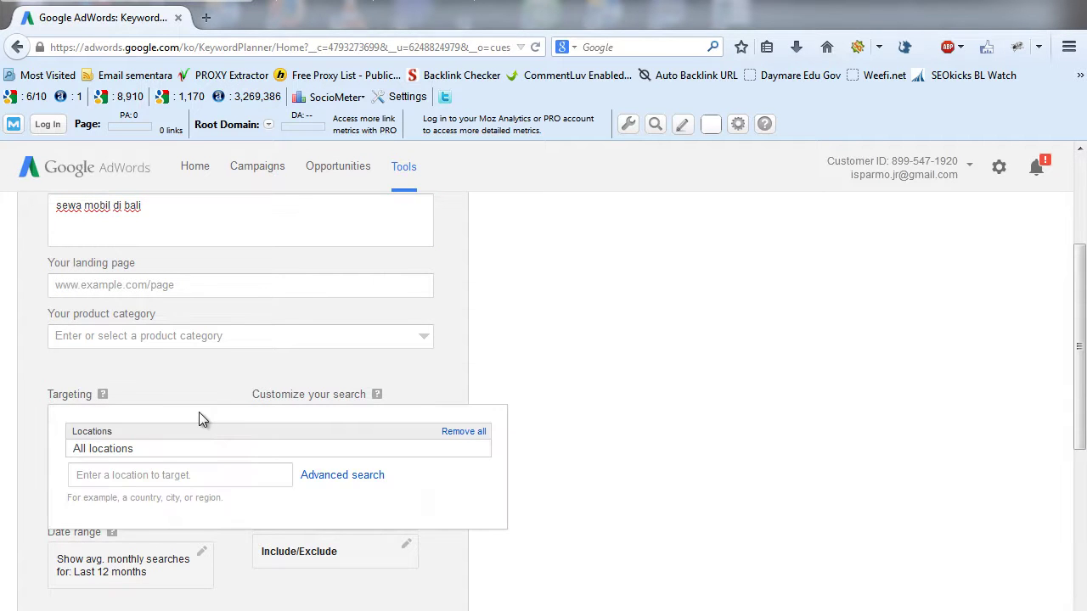
click(158, 476)
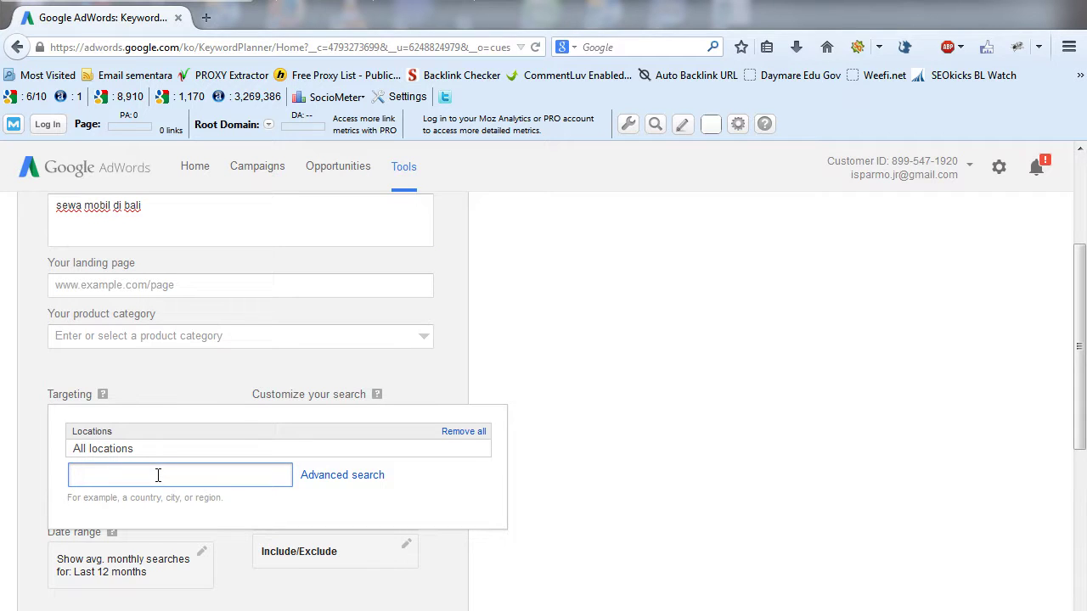
text(indnesia)
key(BackSpace)
key(BackSpace)
key(BackSpace)
key(BackSpace)
key(BackSpace)
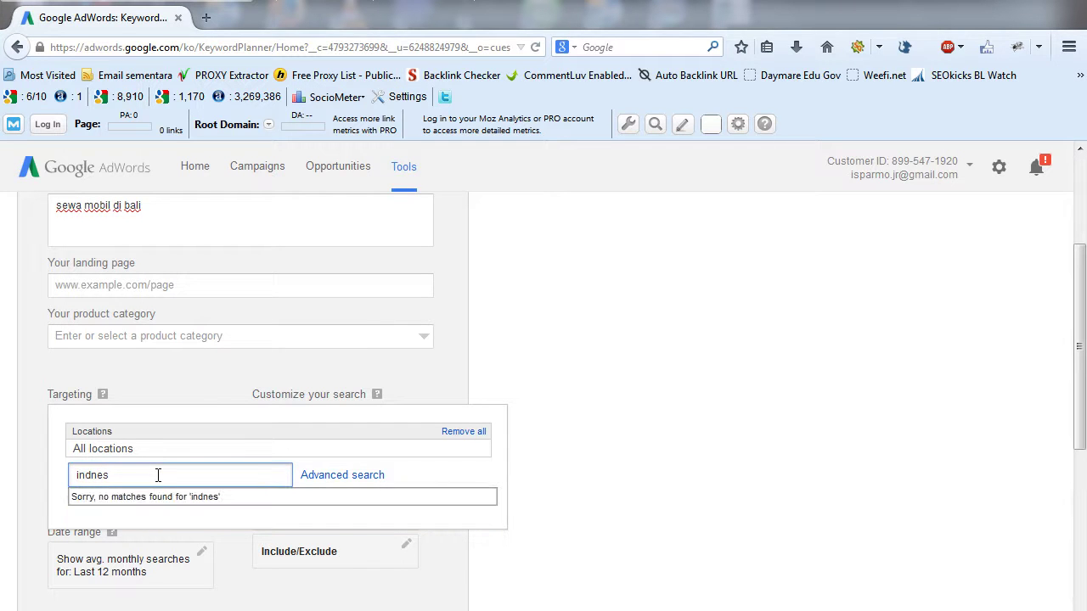
text(onesia)
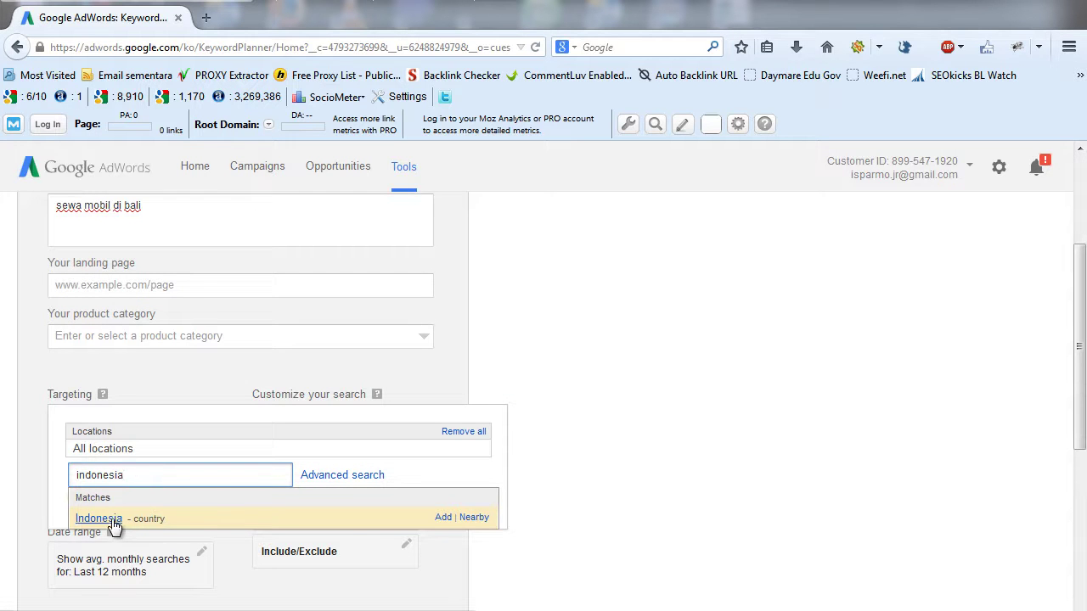
click(112, 519)
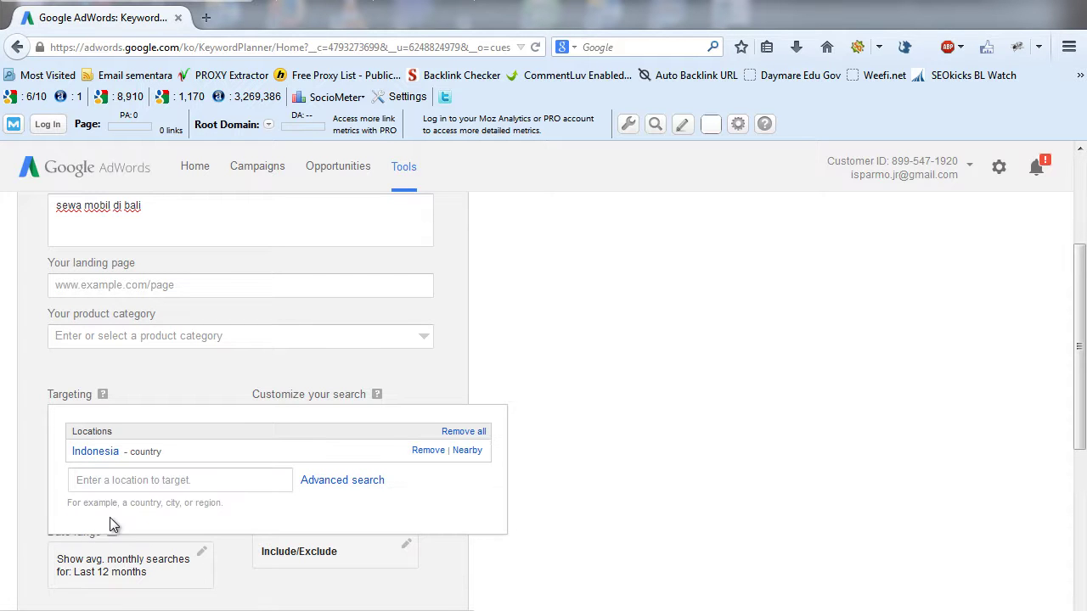
click(669, 465)
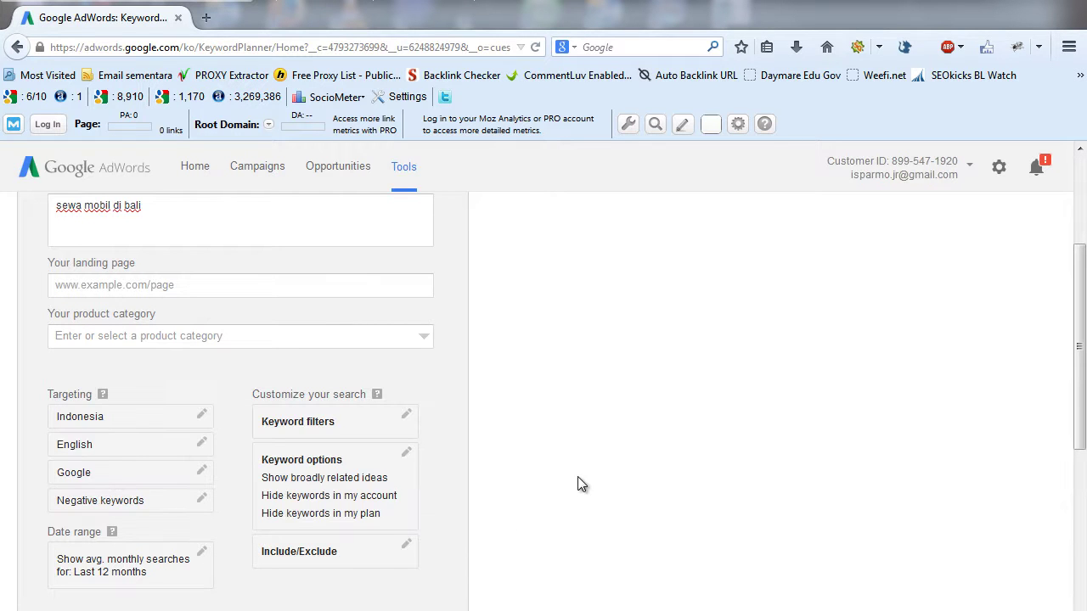
- Target the Indonesian language and remove English from the language targeting
click(145, 451)
drag(214, 302, 214, 337)
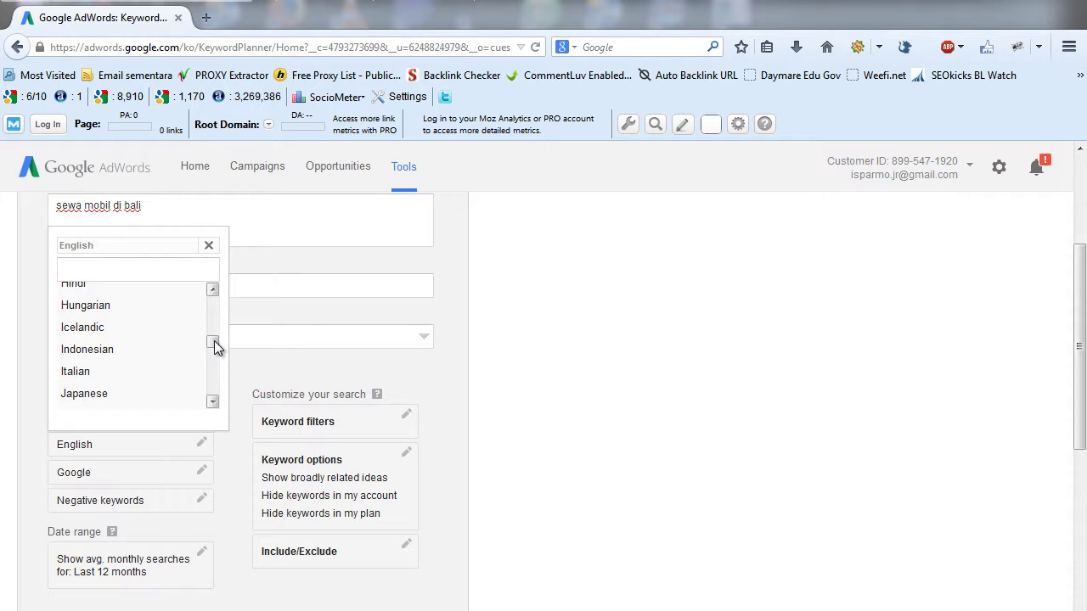
click(76, 350)
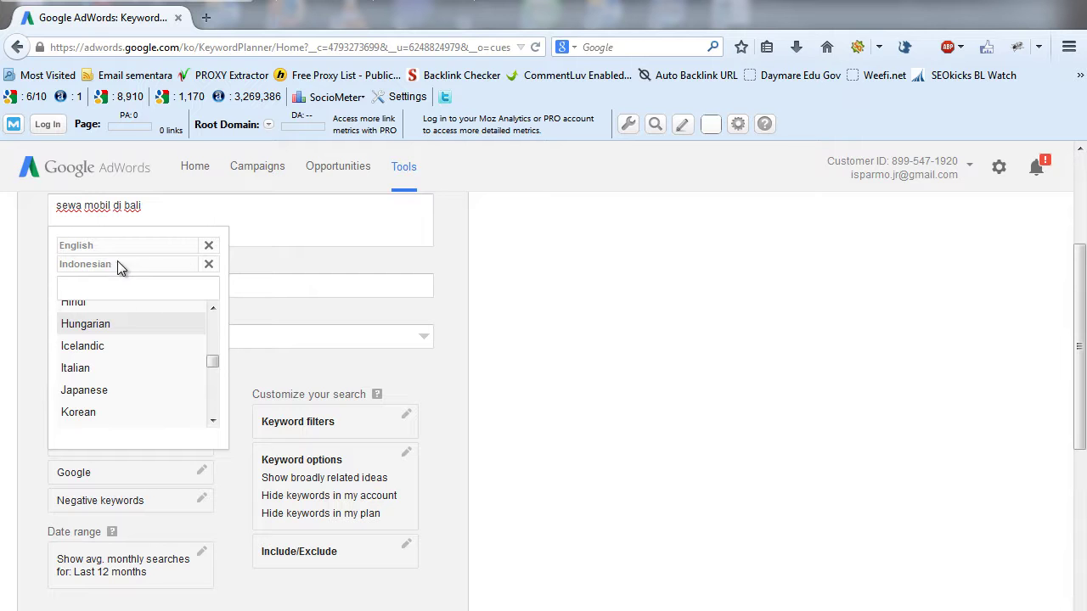
click(208, 246)
click(623, 388)
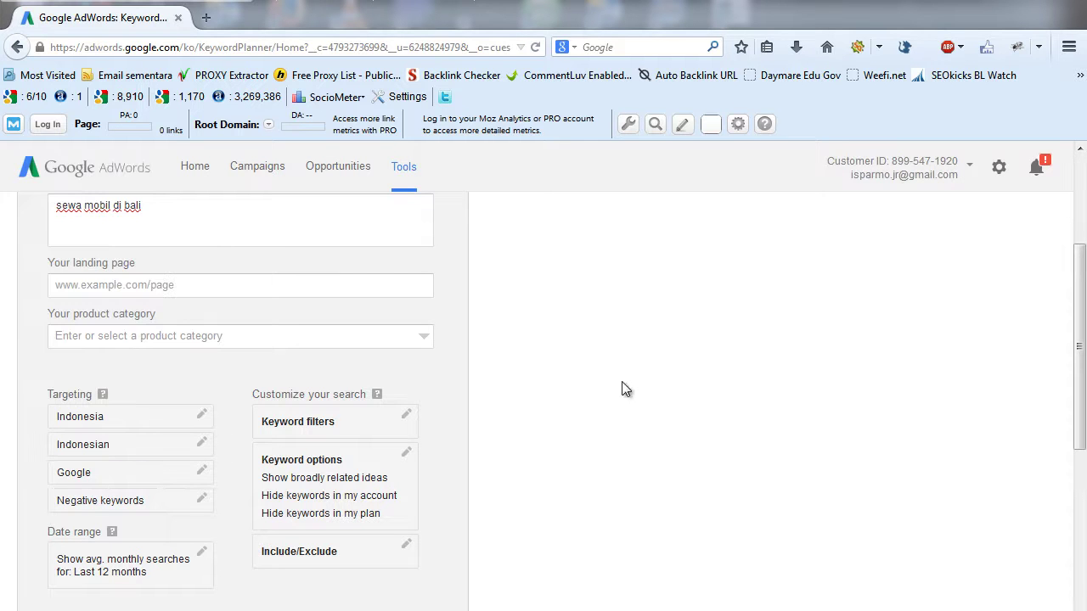
drag(1083, 398, 1076, 364)
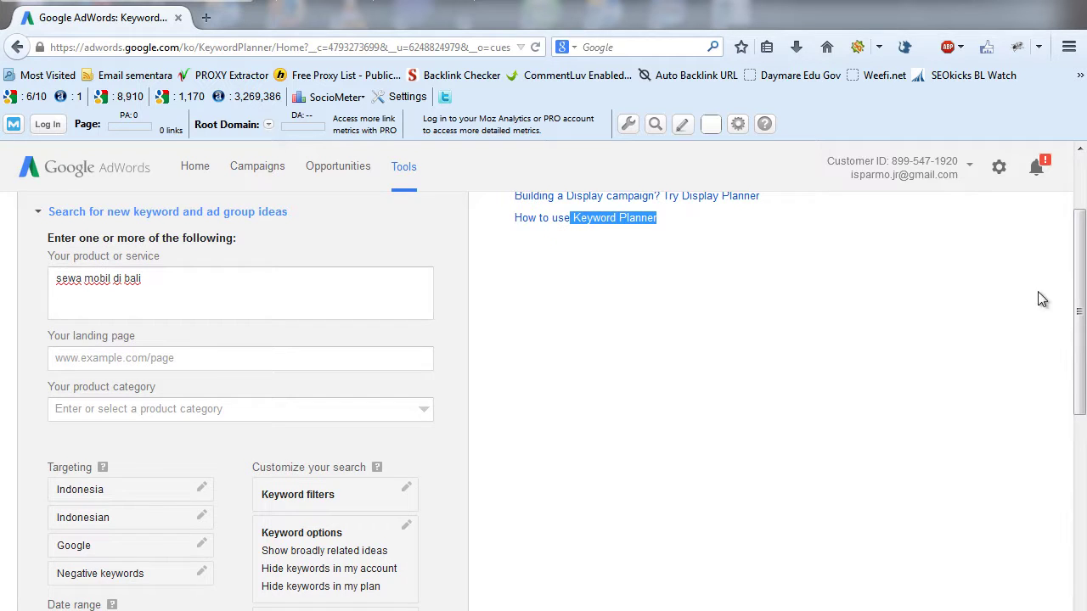
- Get ideas and show the Keyword ideas list: 'sewa mobil di bali' at 9,900 monthly searches, High competition
drag(1082, 299, 1082, 399)
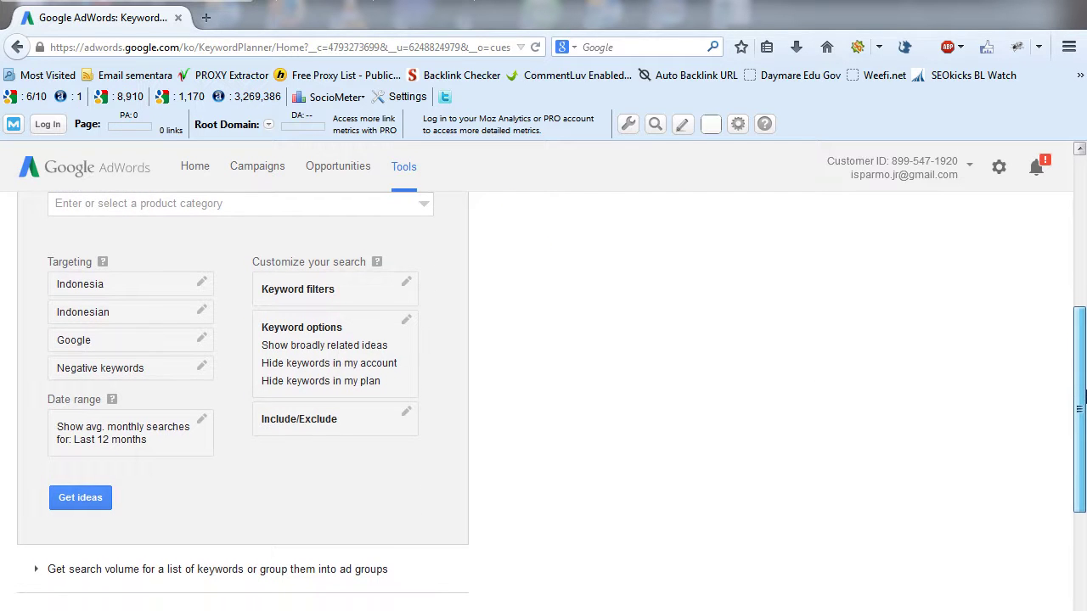
click(80, 498)
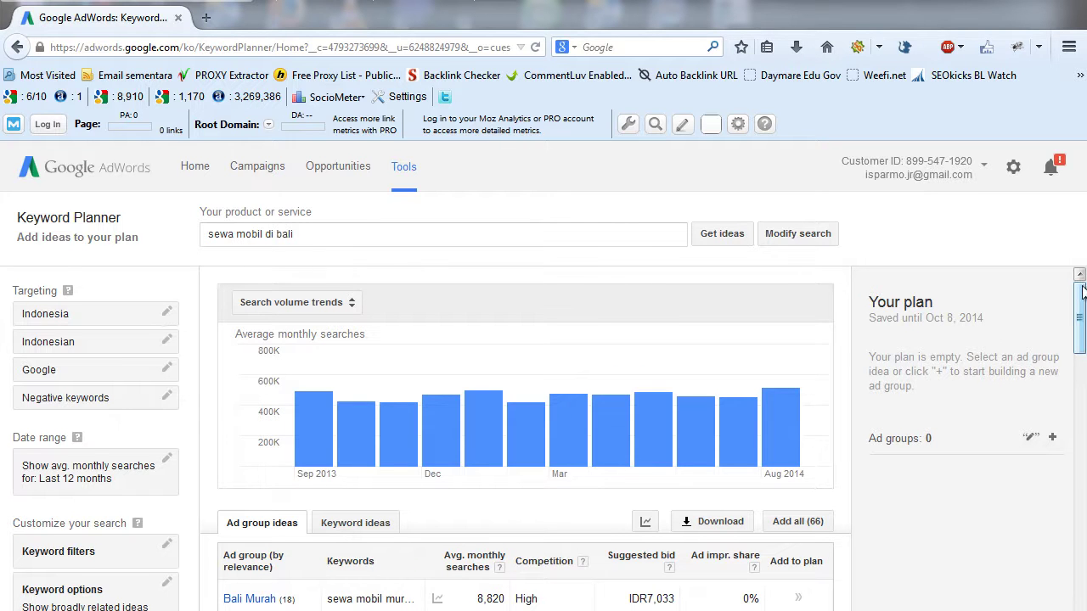
drag(1082, 292, 1083, 291)
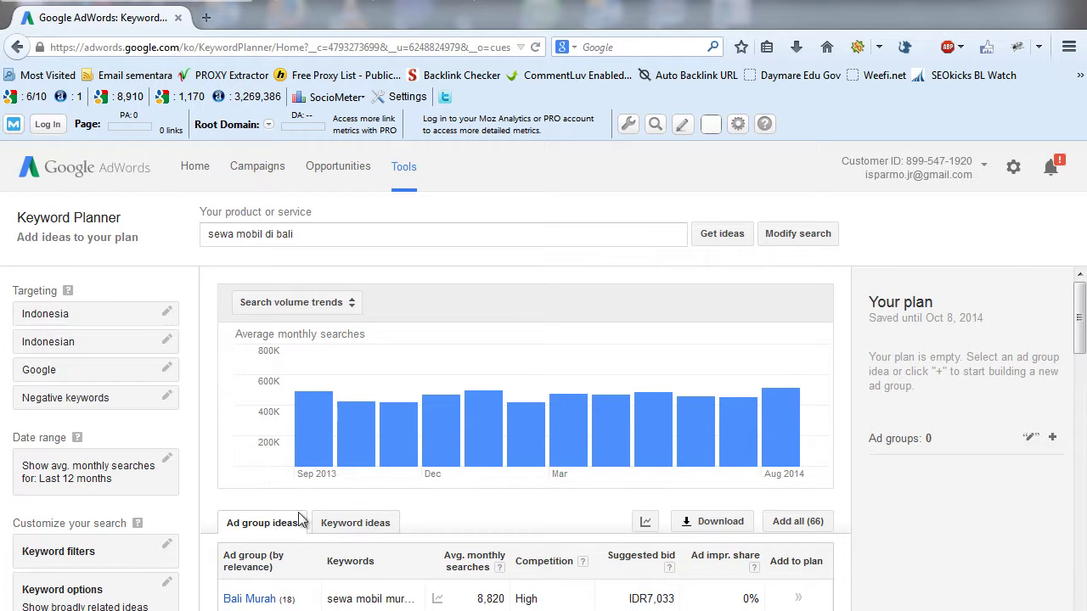
click(348, 528)
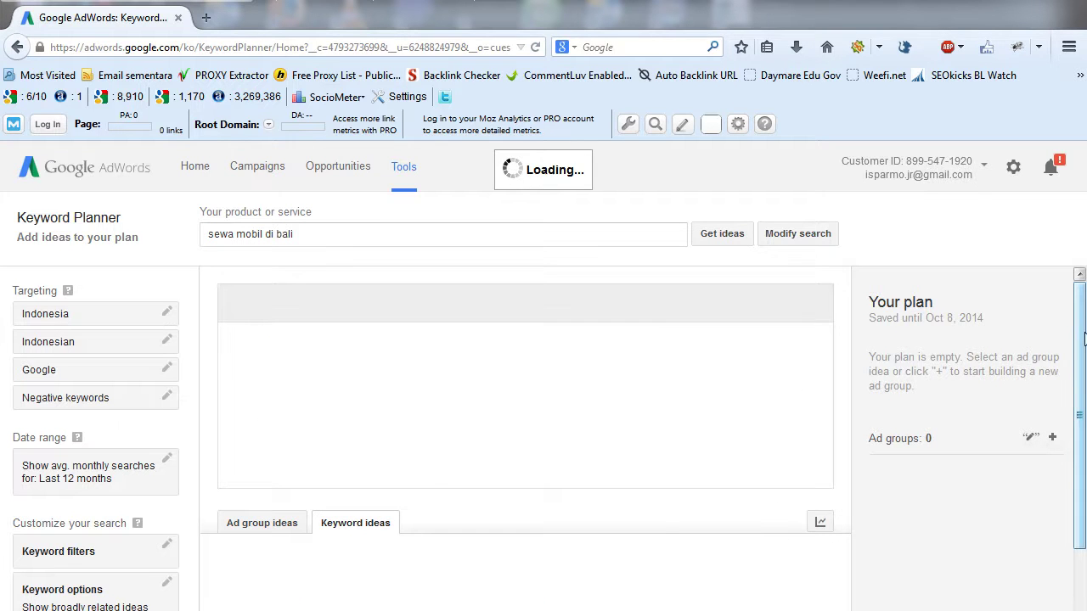
drag(1083, 312, 1082, 349)
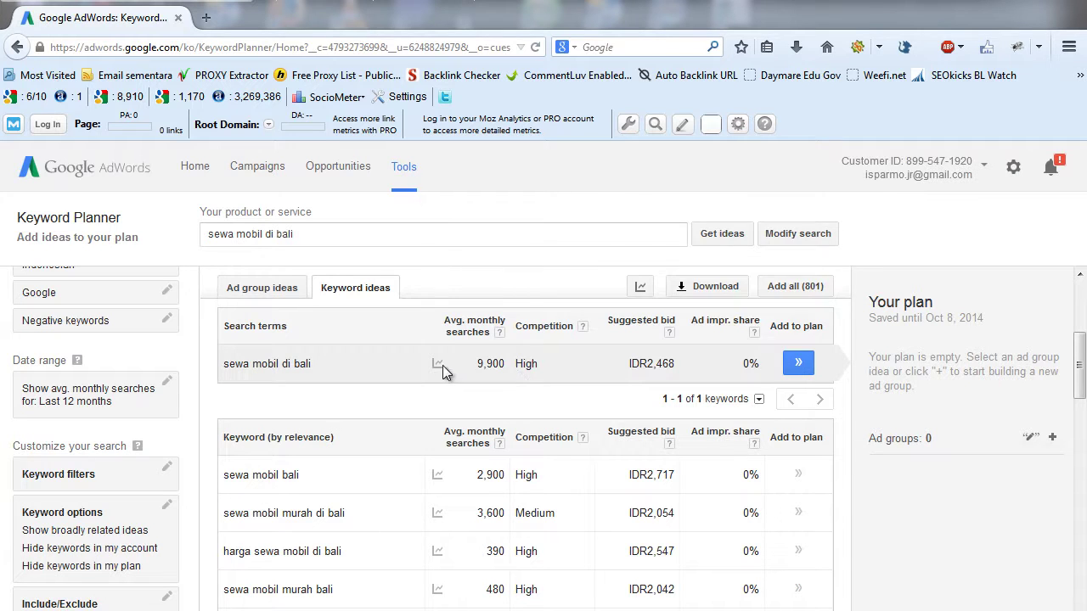
- View the monthly search trend for 'sewa mobil di bali', which peaks at 14,800 in May 2014
mouse_move(438, 367)
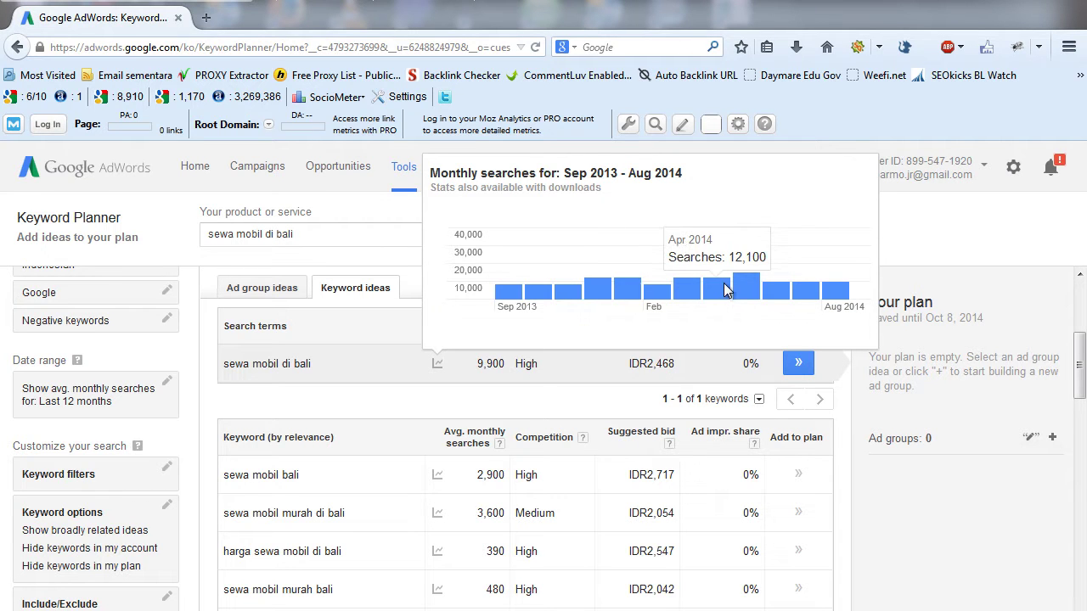
mouse_move(500, 302)
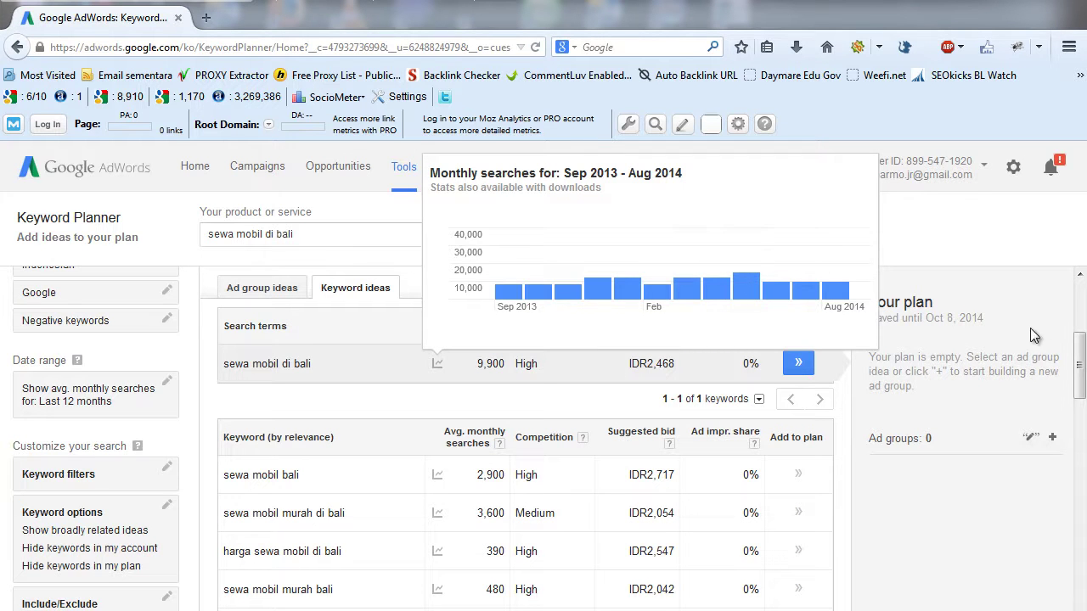
- Download the 801 keyword ideas as an Excel CSV file and open it in Excel
mouse_move(1080, 365)
mouse_down()
mouse_move(1081, 579)
mouse_move(1082, 350)
mouse_up()
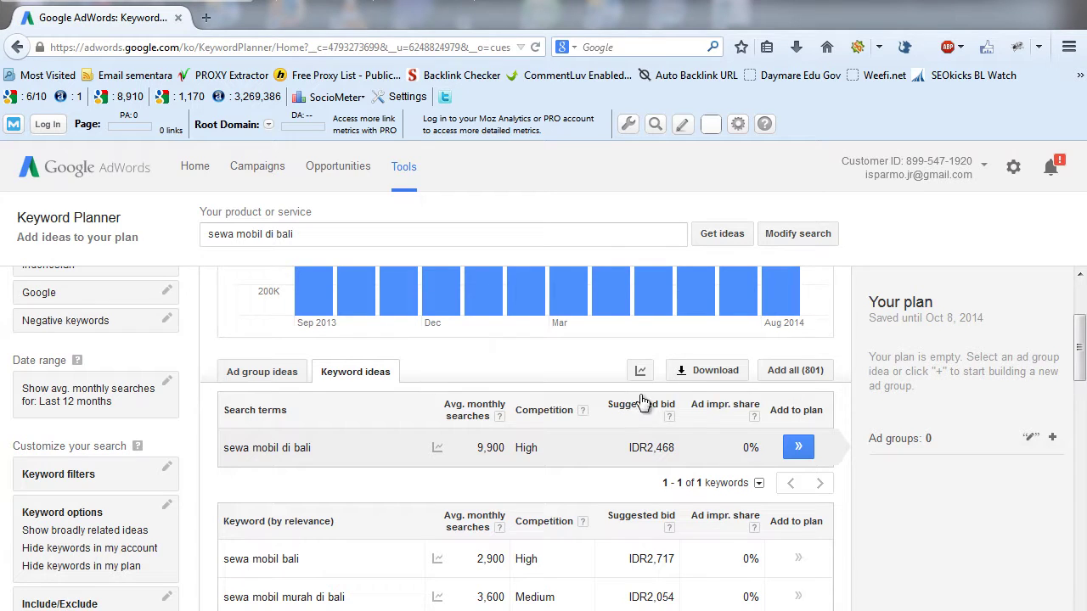
click(713, 373)
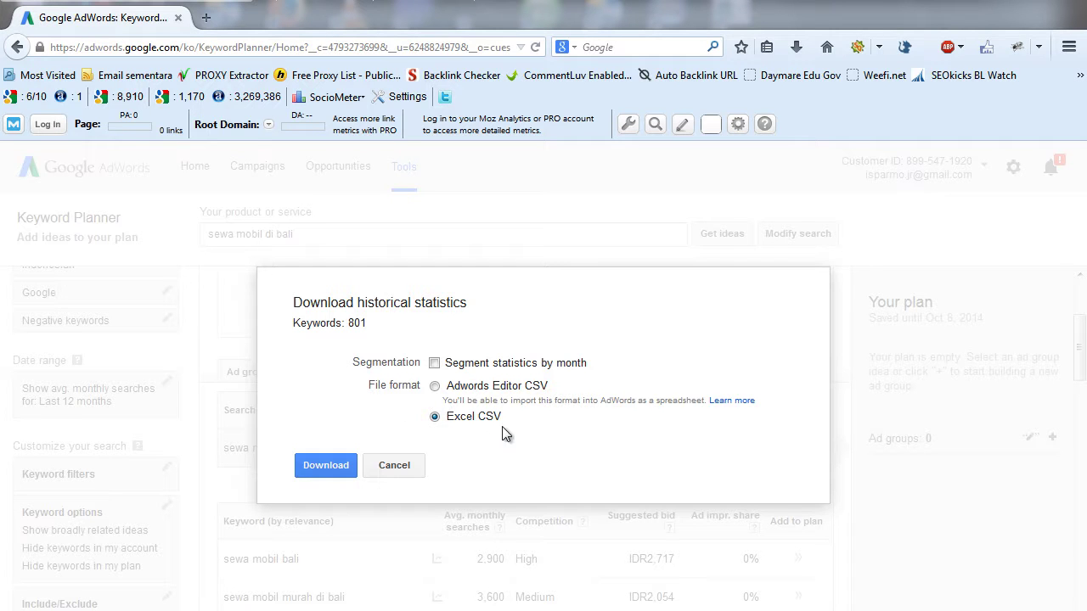
click(329, 470)
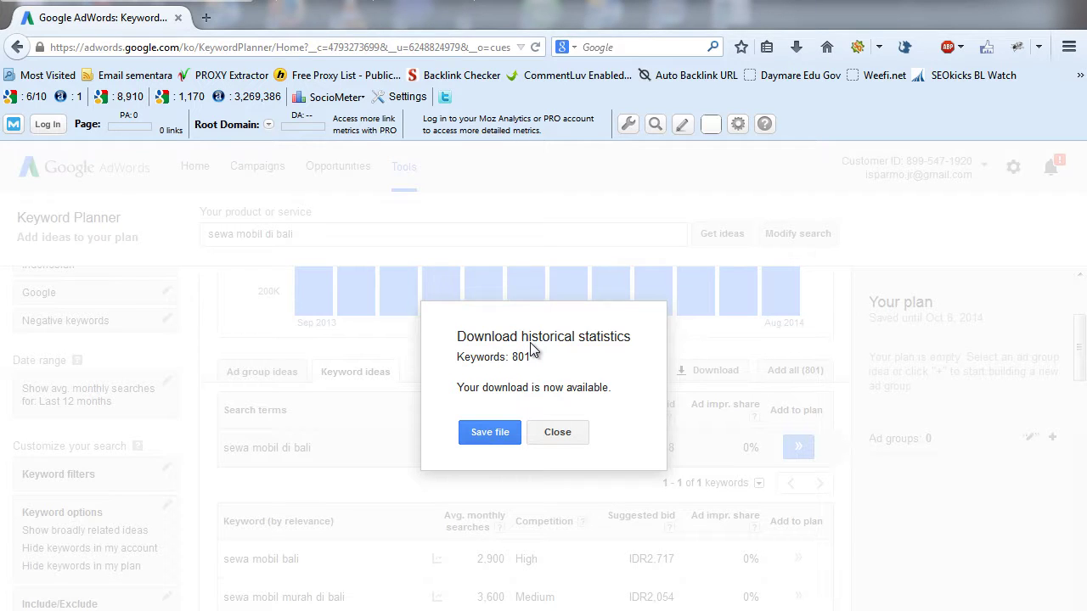
click(494, 433)
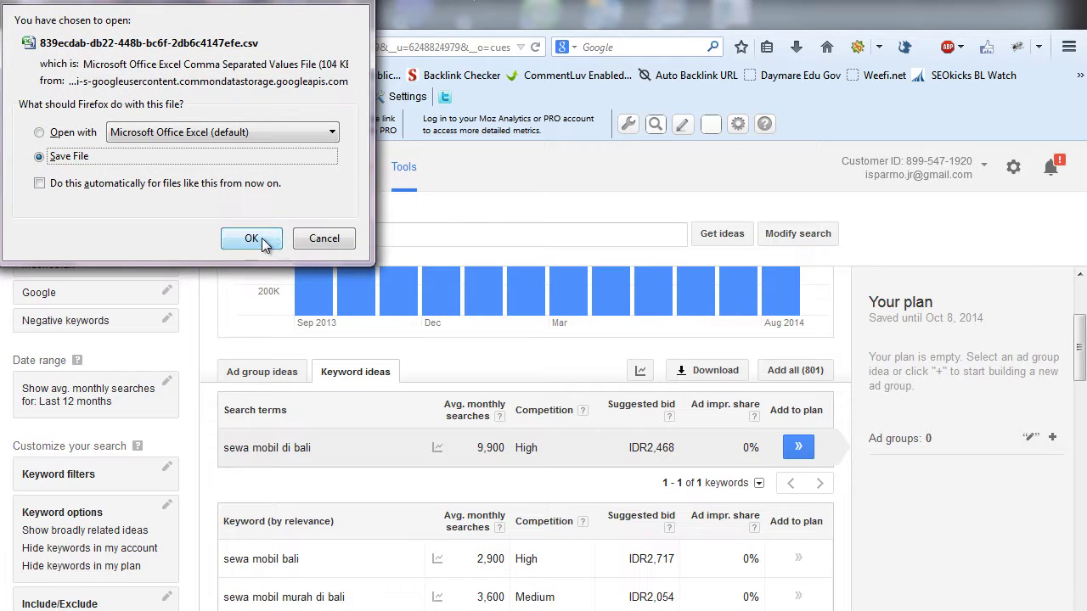
click(251, 239)
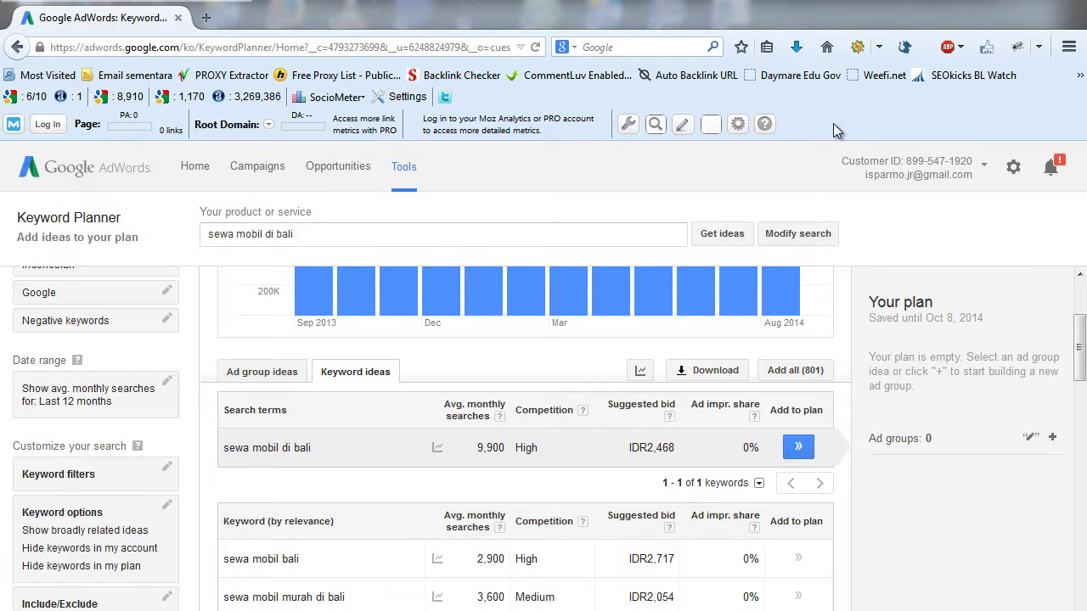
click(798, 49)
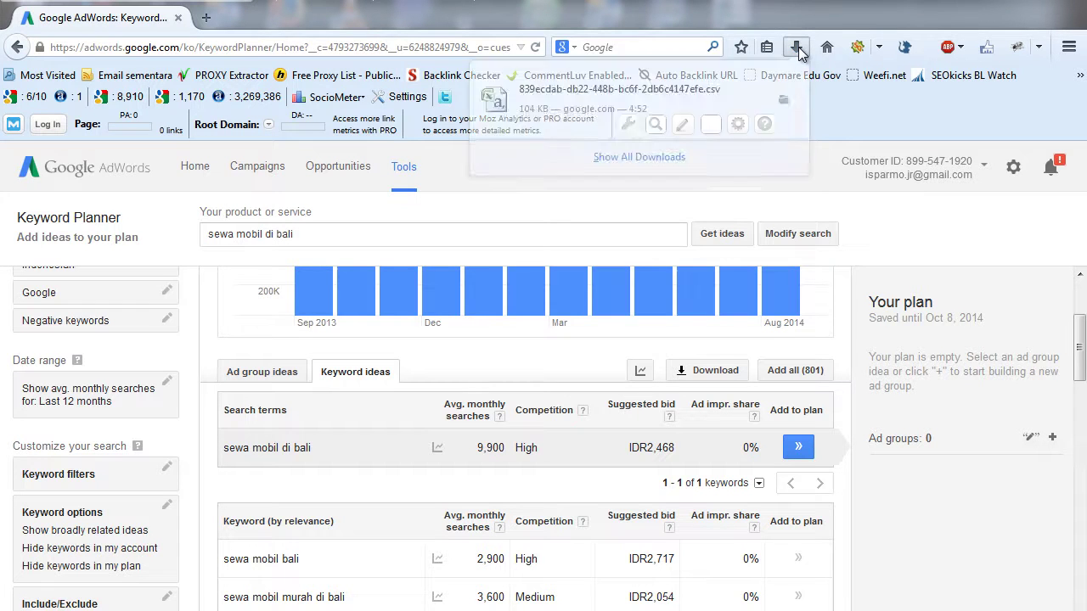
click(615, 99)
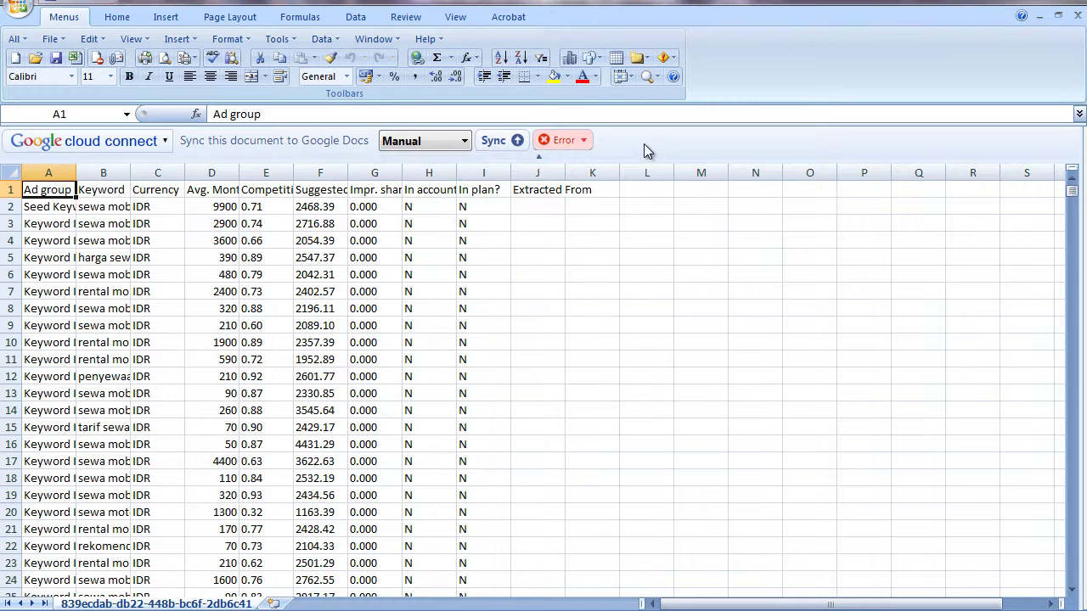
- Collapse the Google Cloud Connect bar and widen the Keyword (B) and Avg. Monthly Searches (D) columns
click(539, 156)
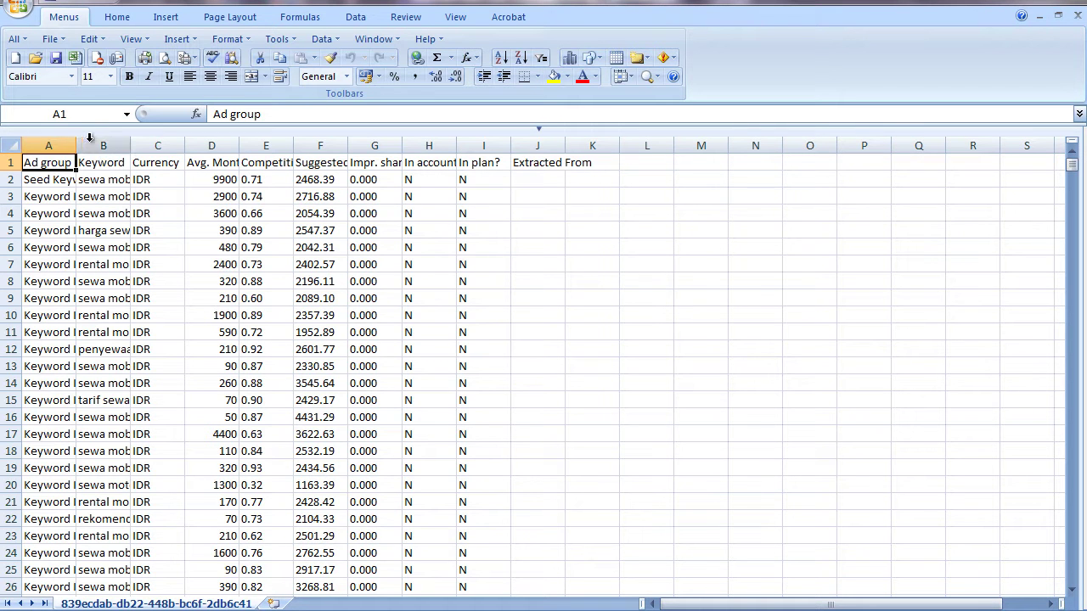
drag(130, 144, 305, 145)
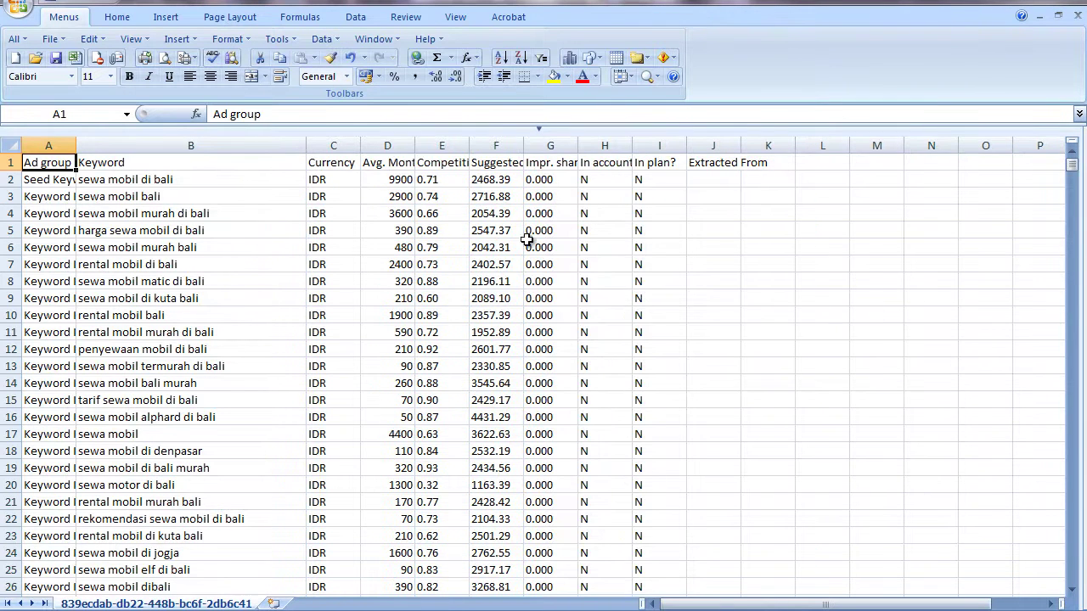
click(911, 277)
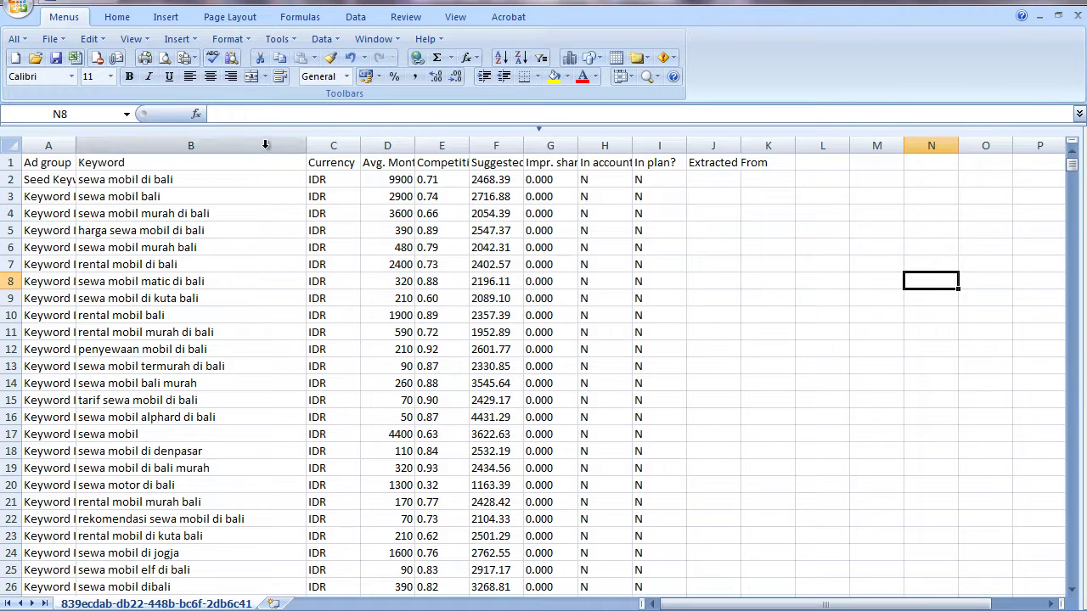
click(210, 144)
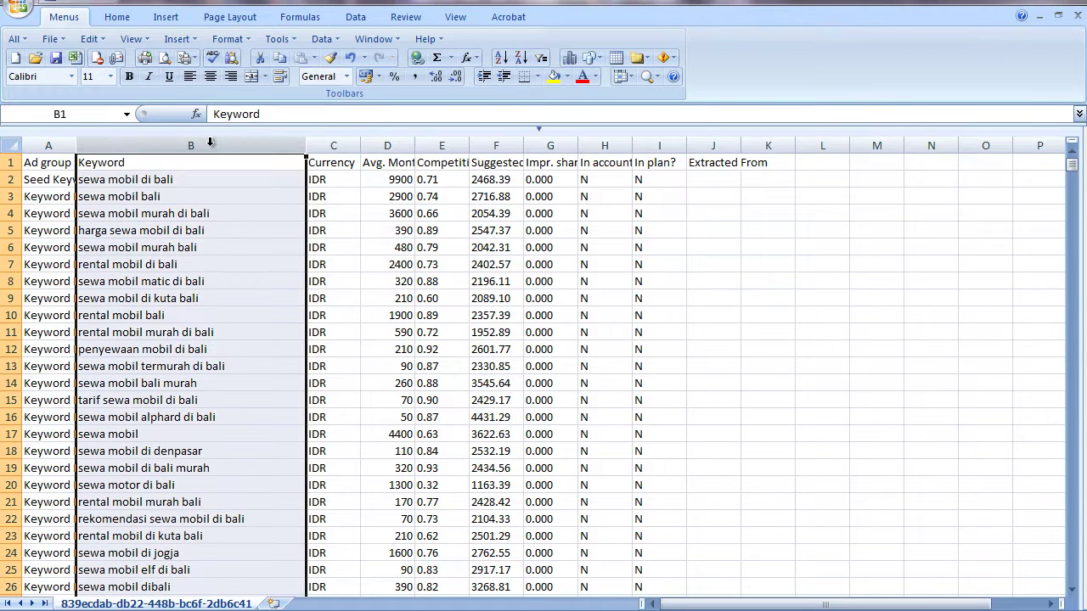
drag(414, 145, 586, 146)
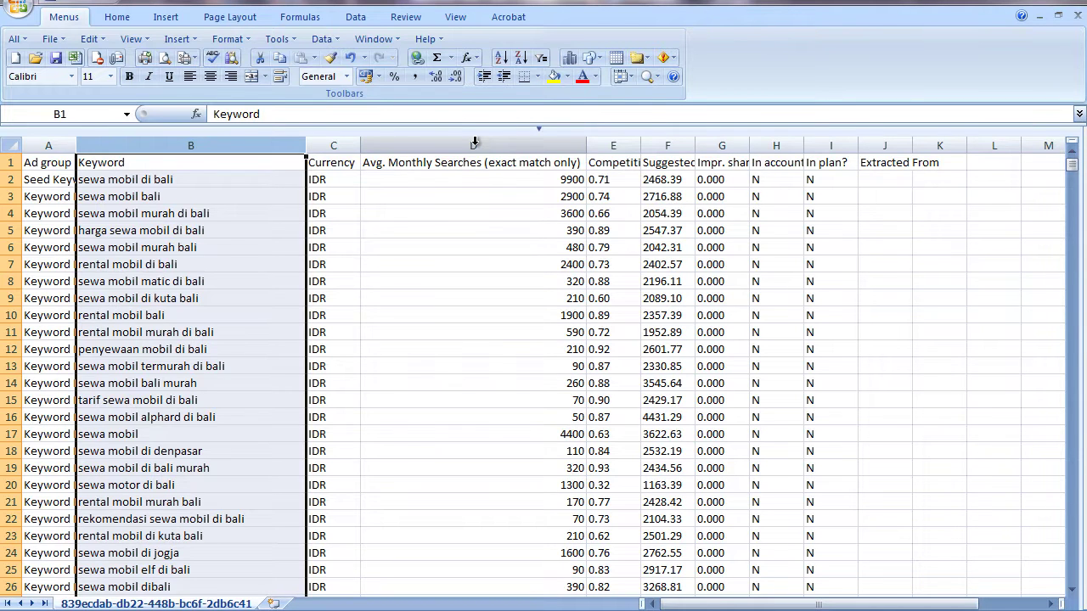
click(475, 143)
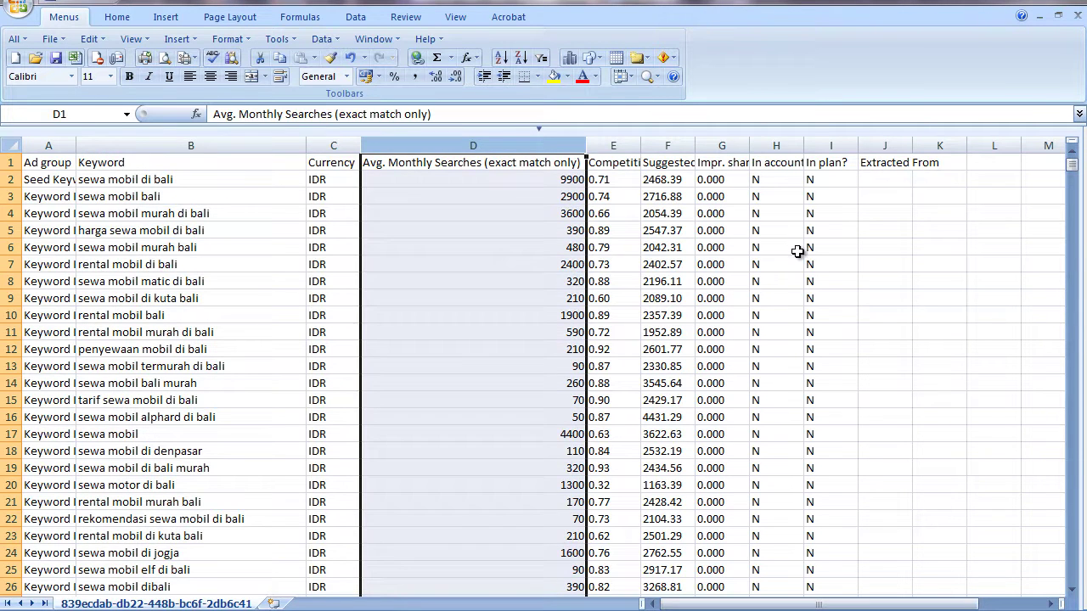
click(797, 251)
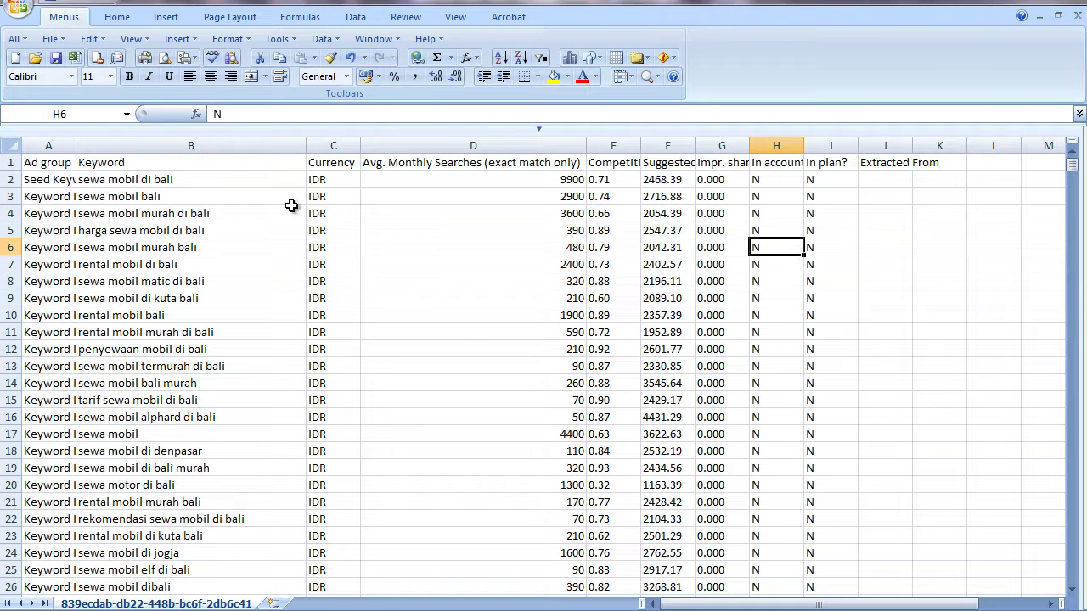
click(49, 142)
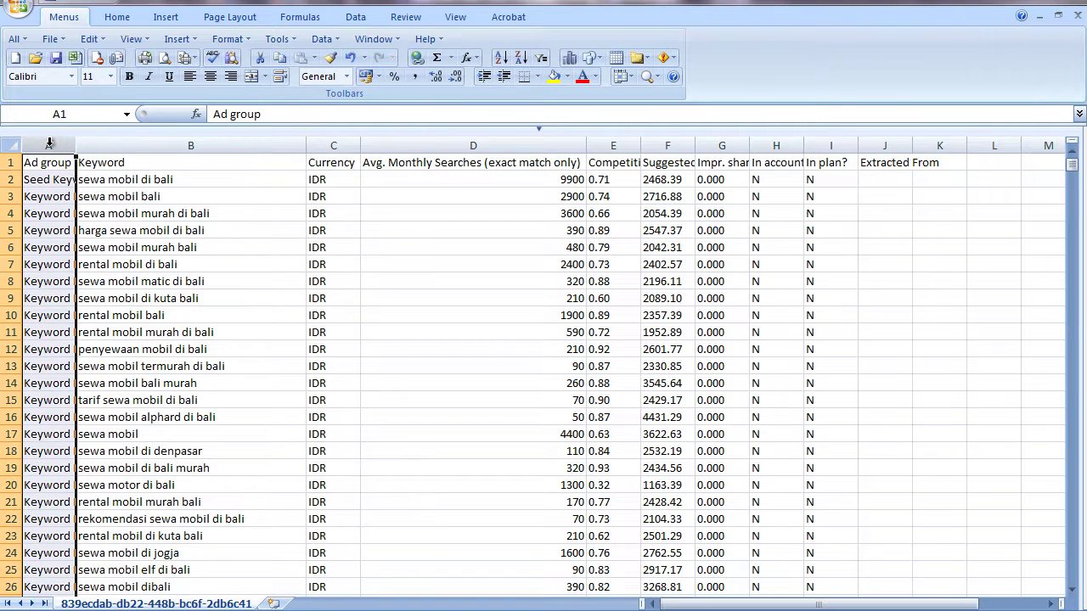
- Hide columns A, C, E and F through J, leaving only Keyword and Avg. Monthly Searches
right_click(49, 142)
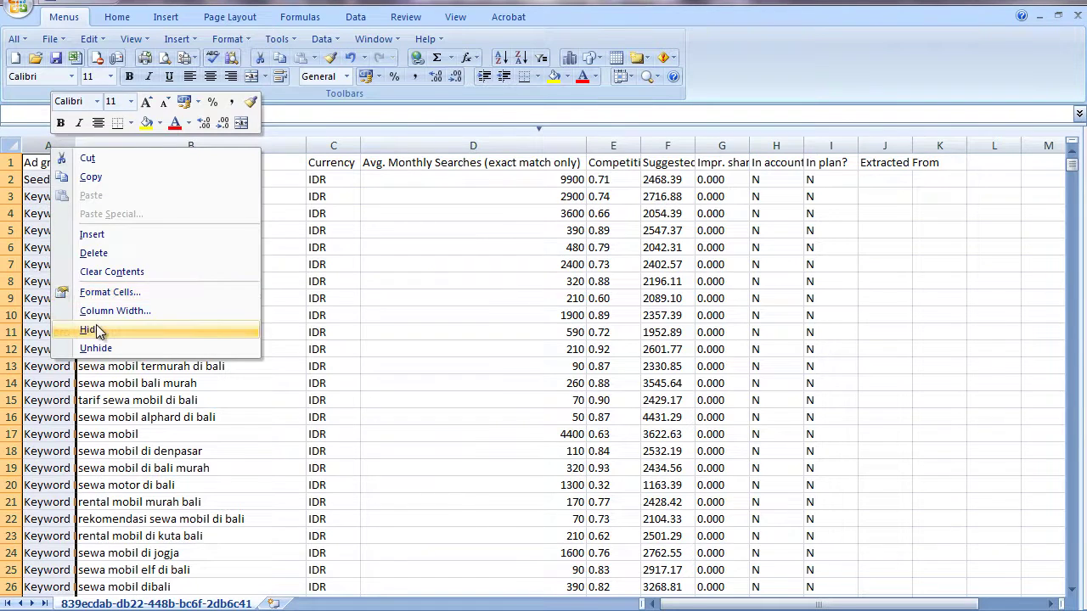
click(95, 328)
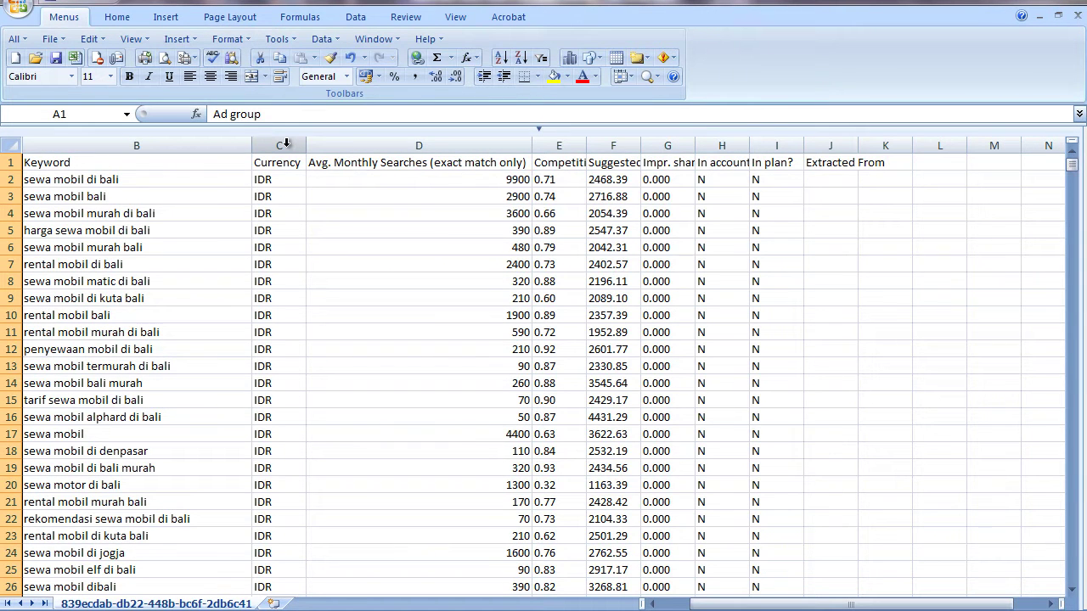
click(287, 144)
right_click(287, 145)
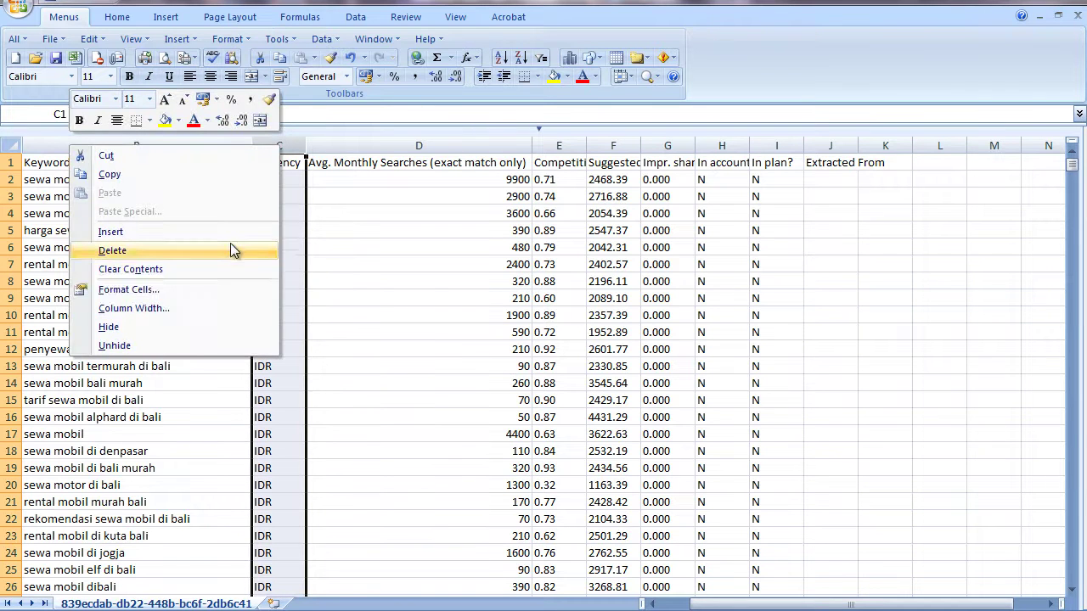
click(213, 325)
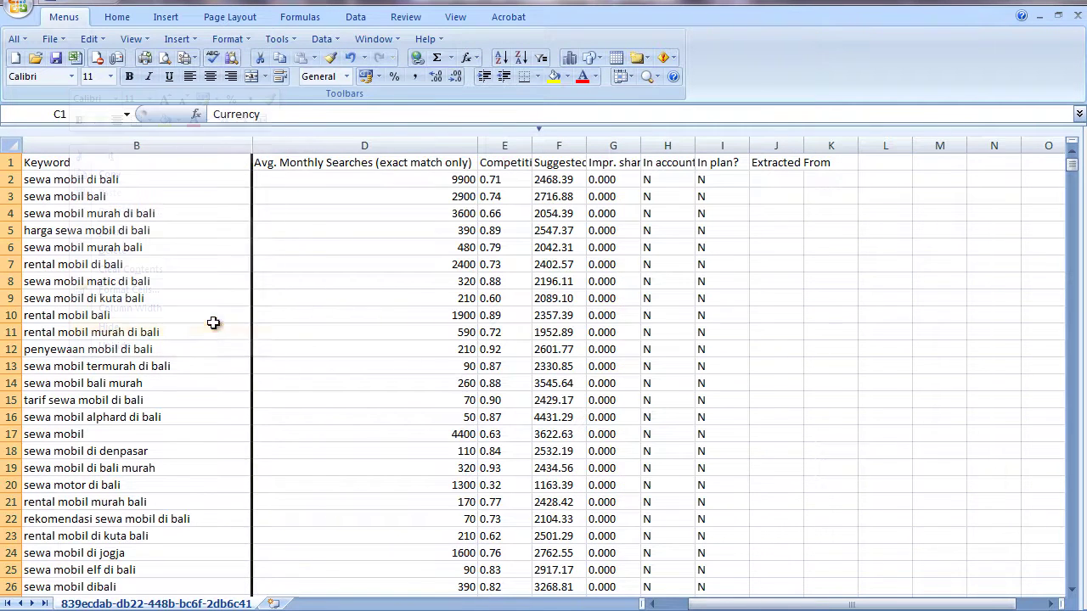
right_click(509, 146)
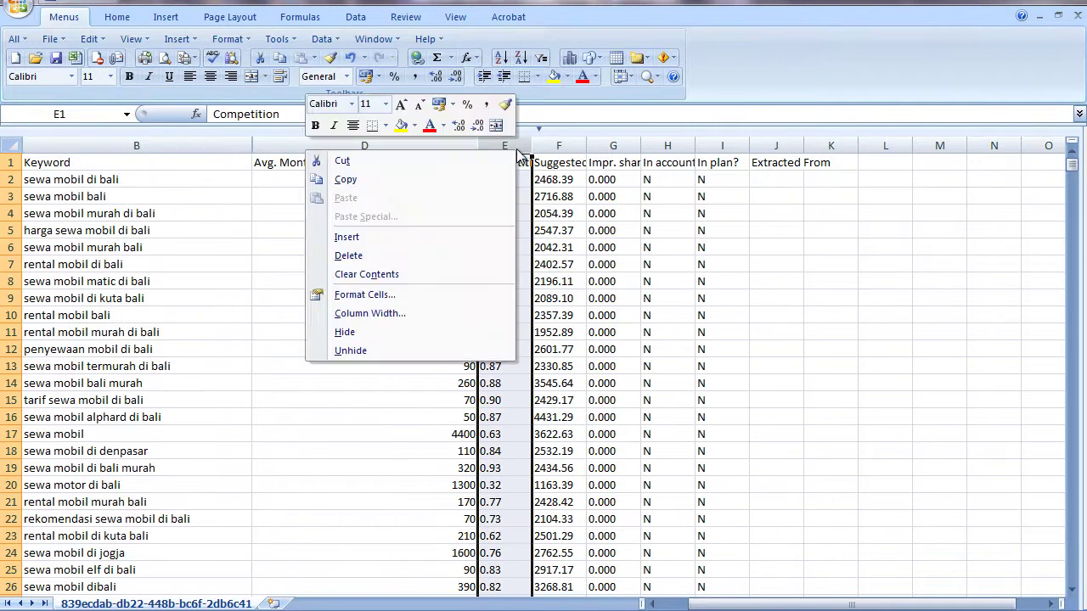
click(400, 332)
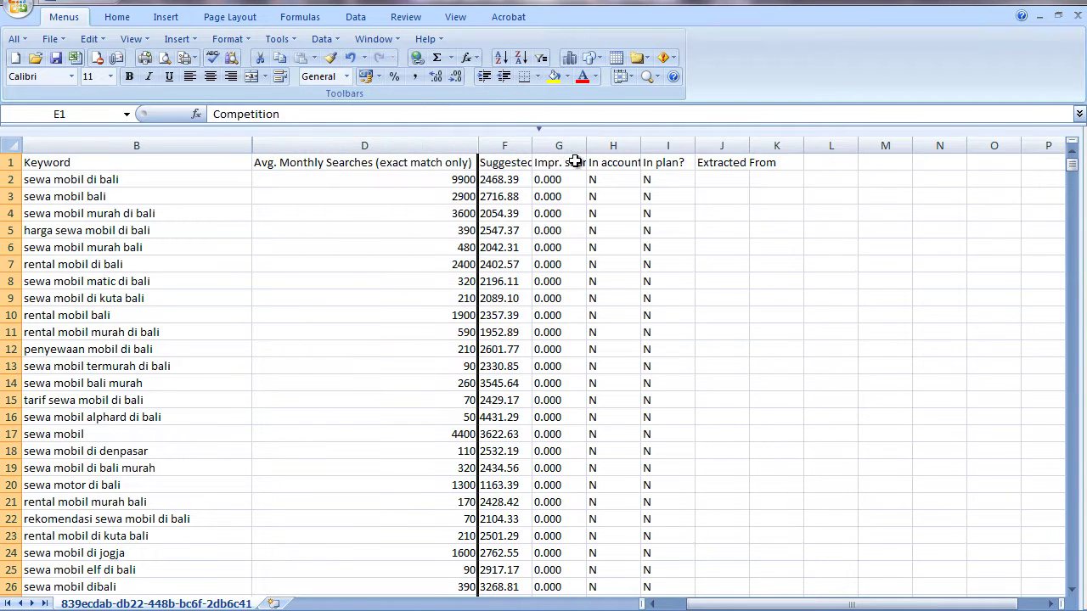
click(521, 142)
drag(521, 142, 694, 145)
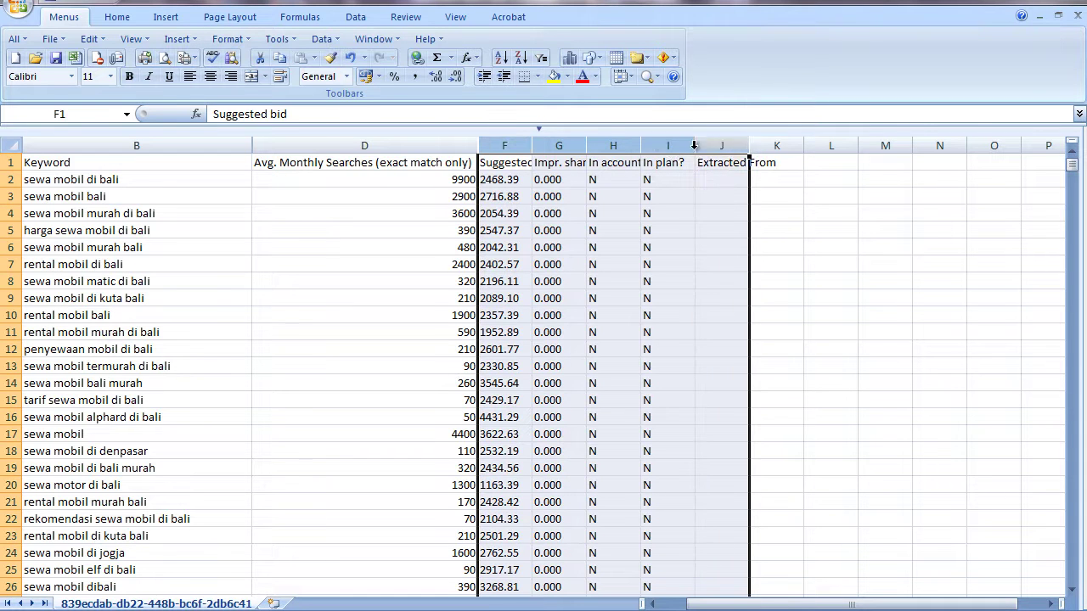
right_click(570, 139)
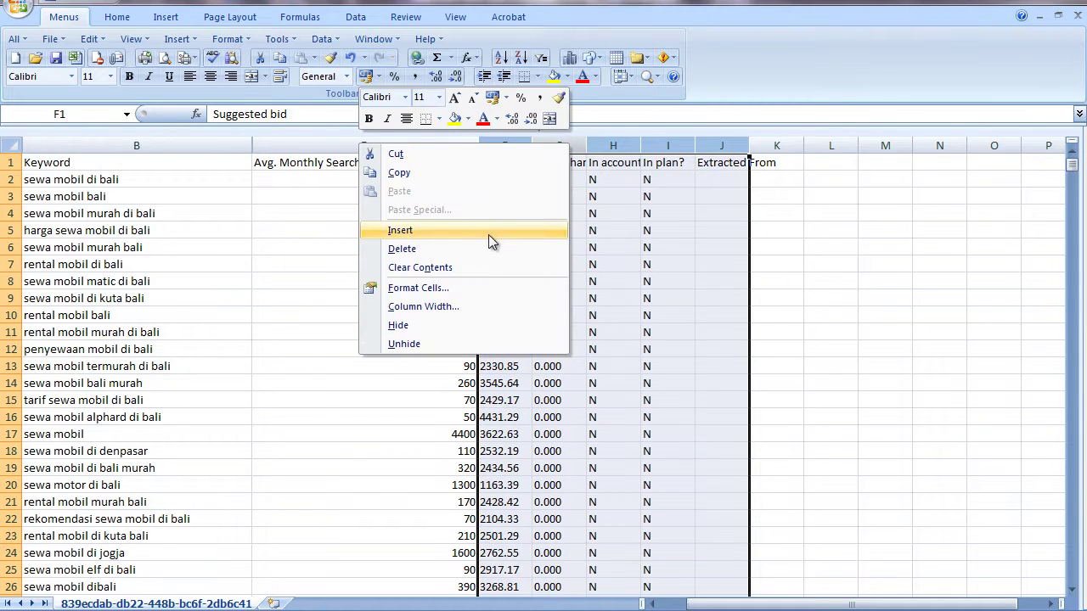
click(475, 326)
click(600, 242)
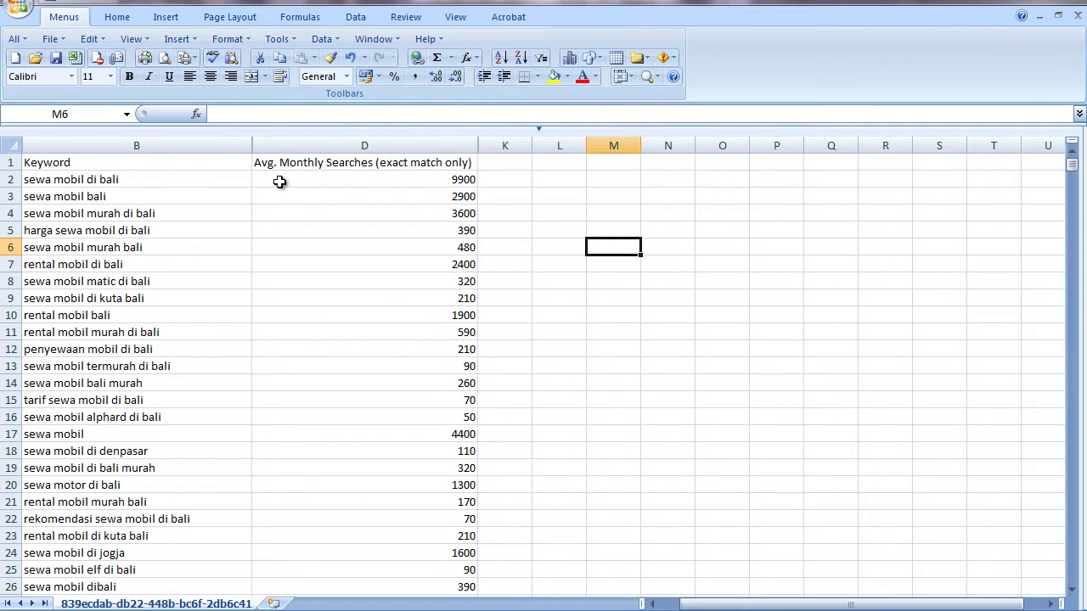
- Make the header row 1 bold and centred
click(11, 162)
click(129, 76)
click(213, 78)
click(396, 265)
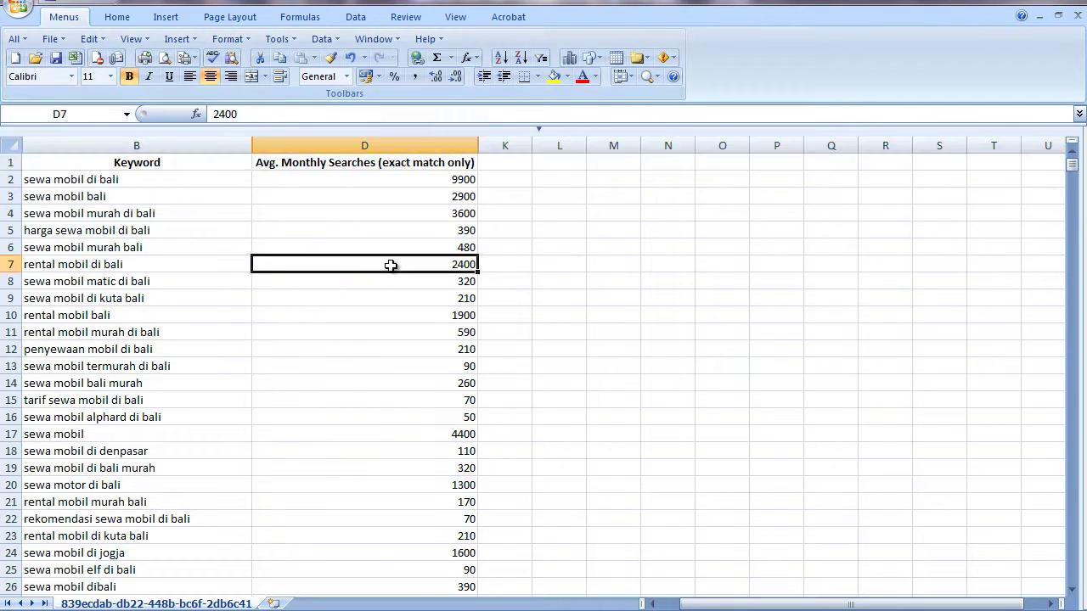
click(671, 311)
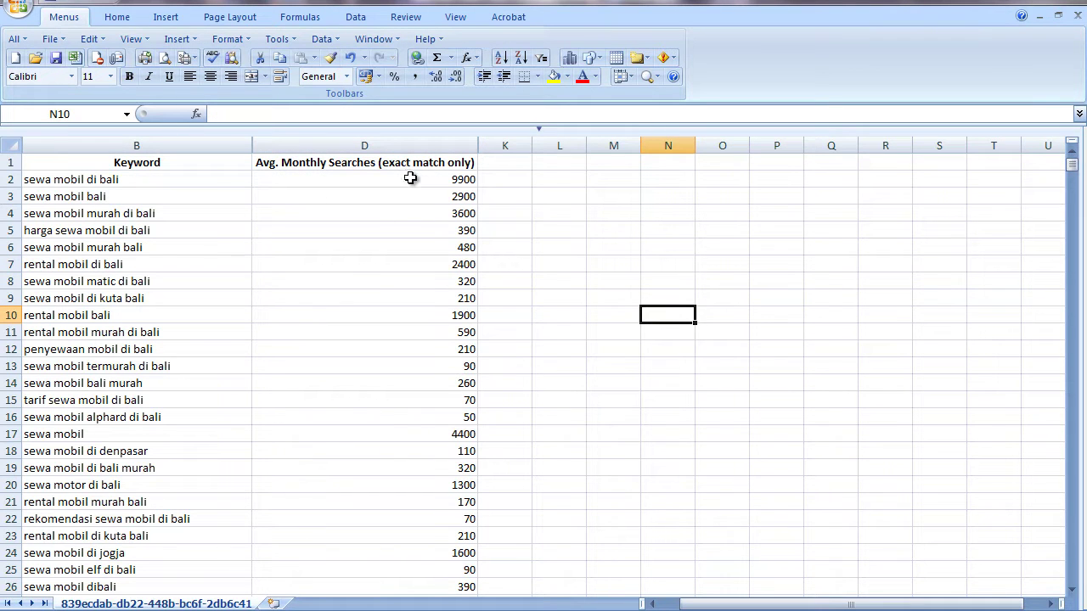
click(133, 177)
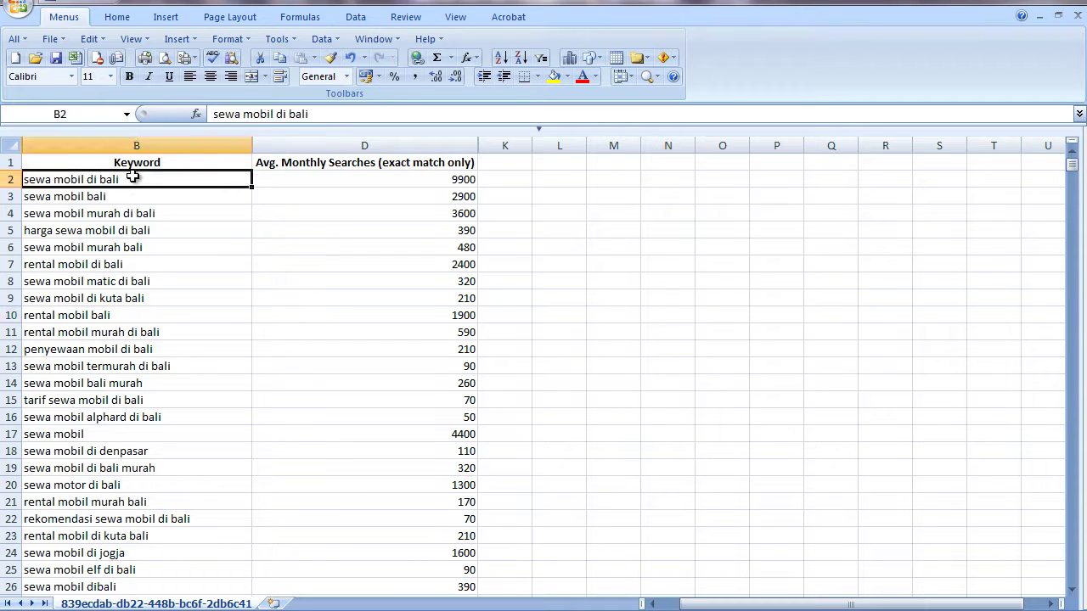
click(610, 277)
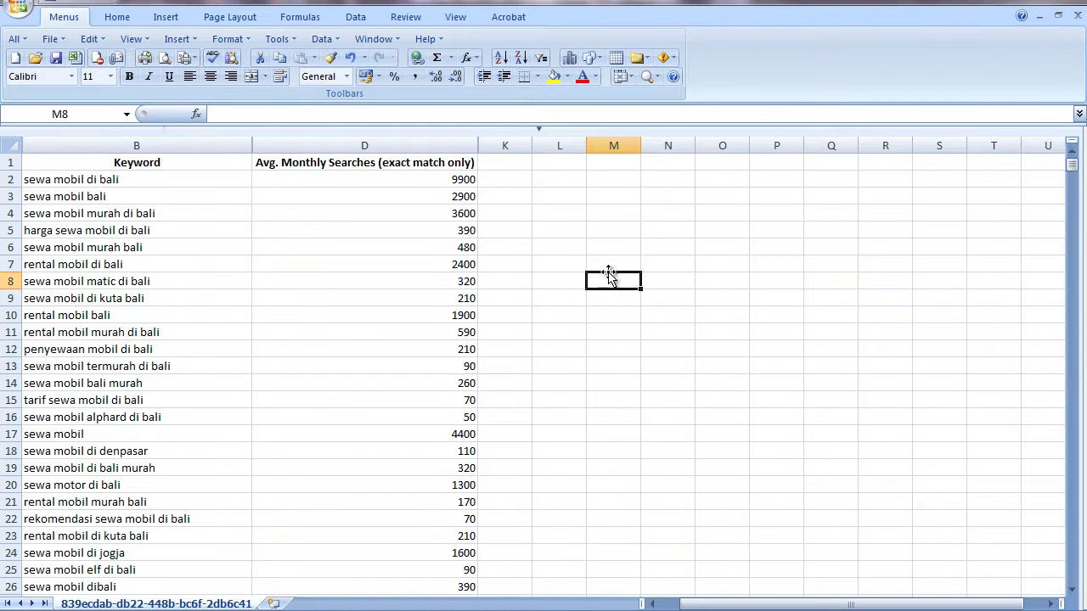
- Set up Save As as an Excel Workbook in Documents, named 'Riset Keywor sewa mobil dibali'
click(17, 5)
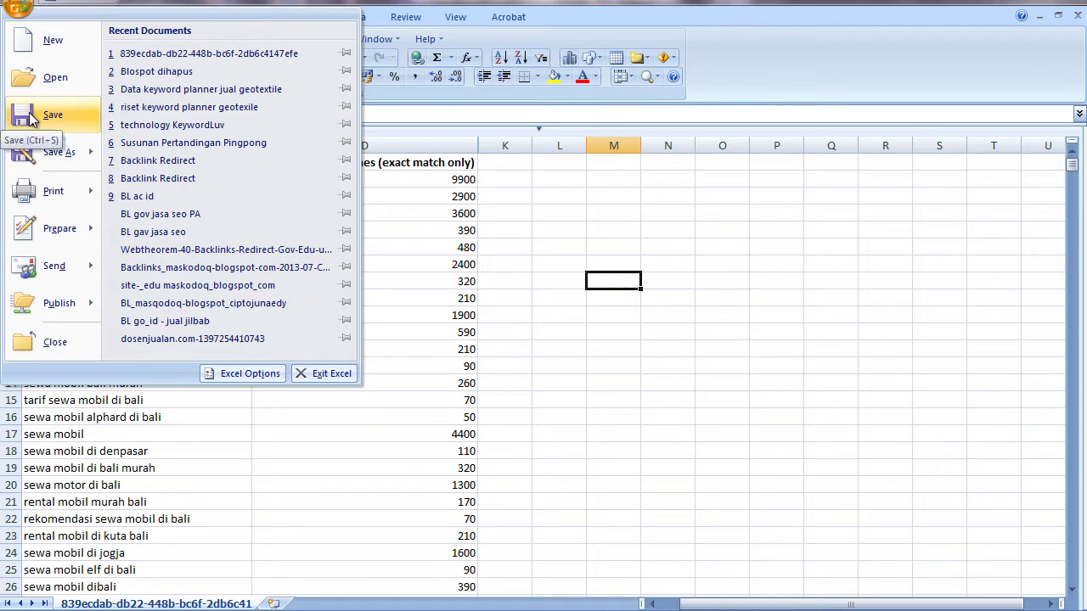
mouse_move(42, 151)
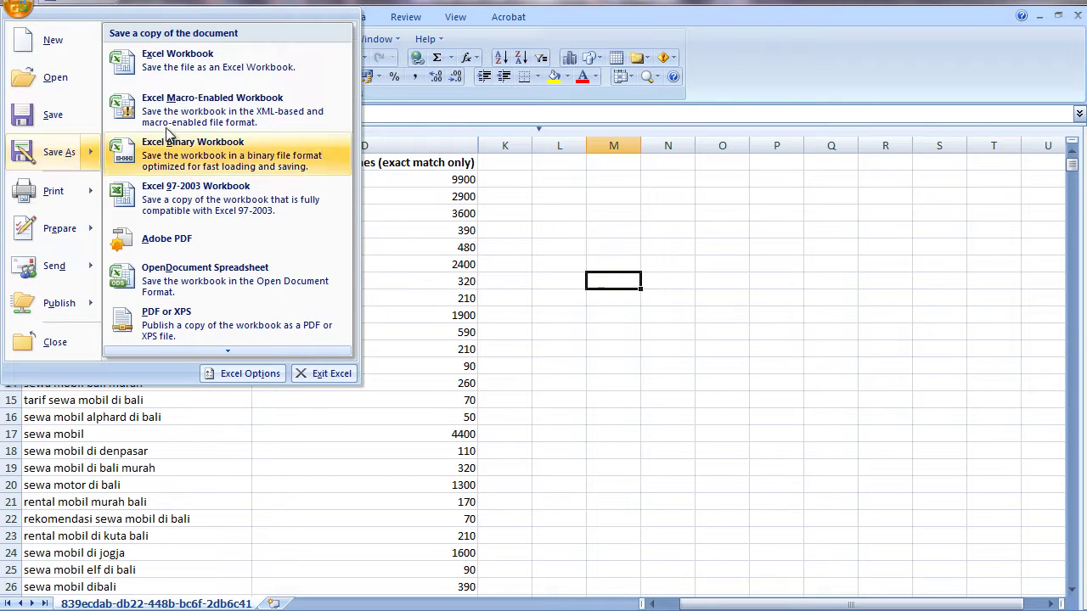
click(185, 61)
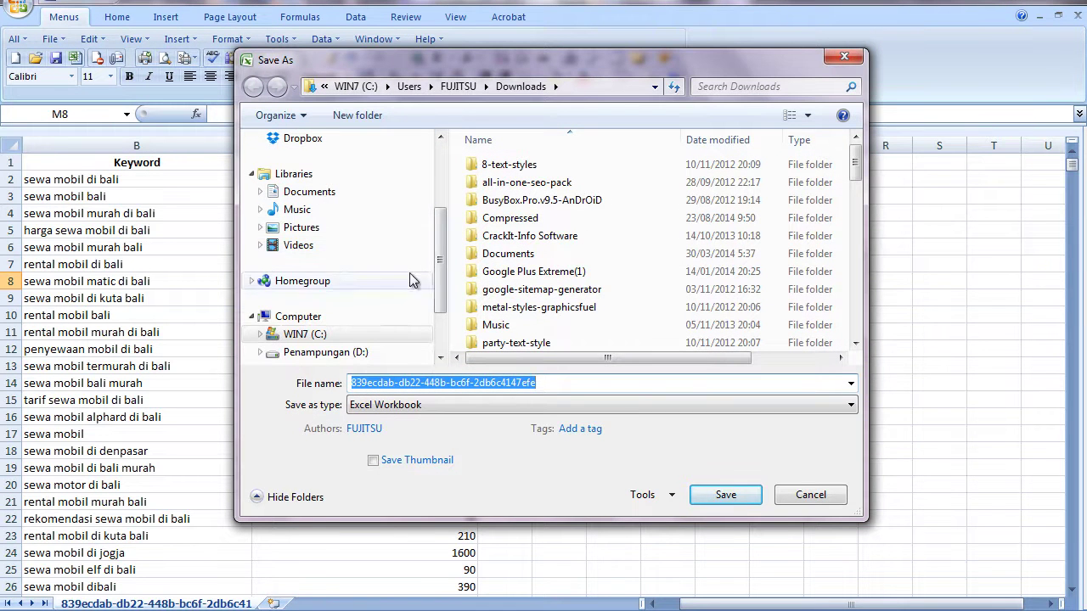
scroll(439, 257, up, 3)
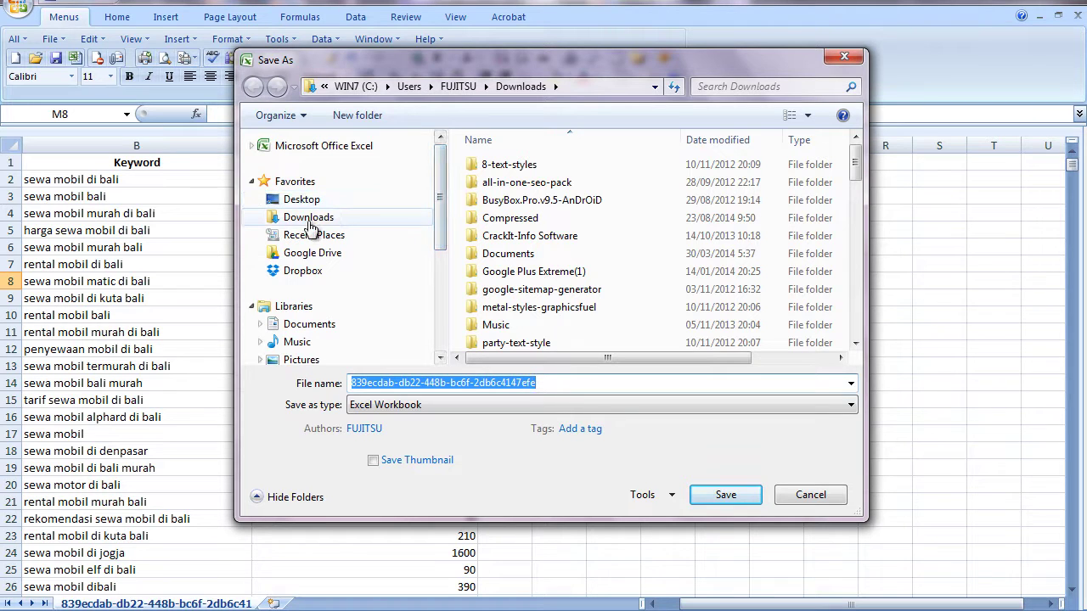
click(302, 327)
double_click(560, 382)
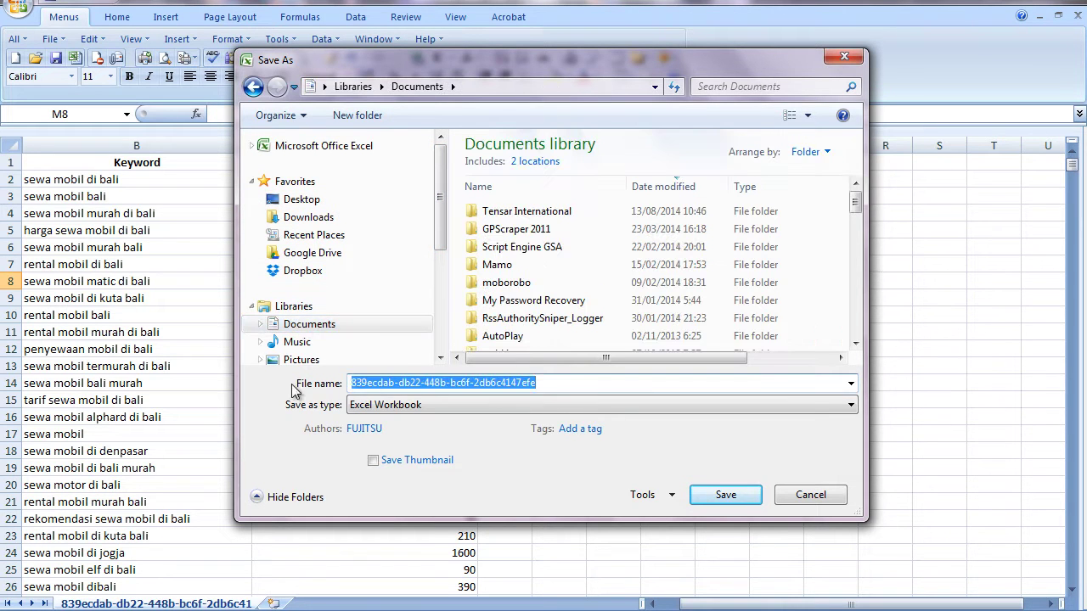
text(Riset )
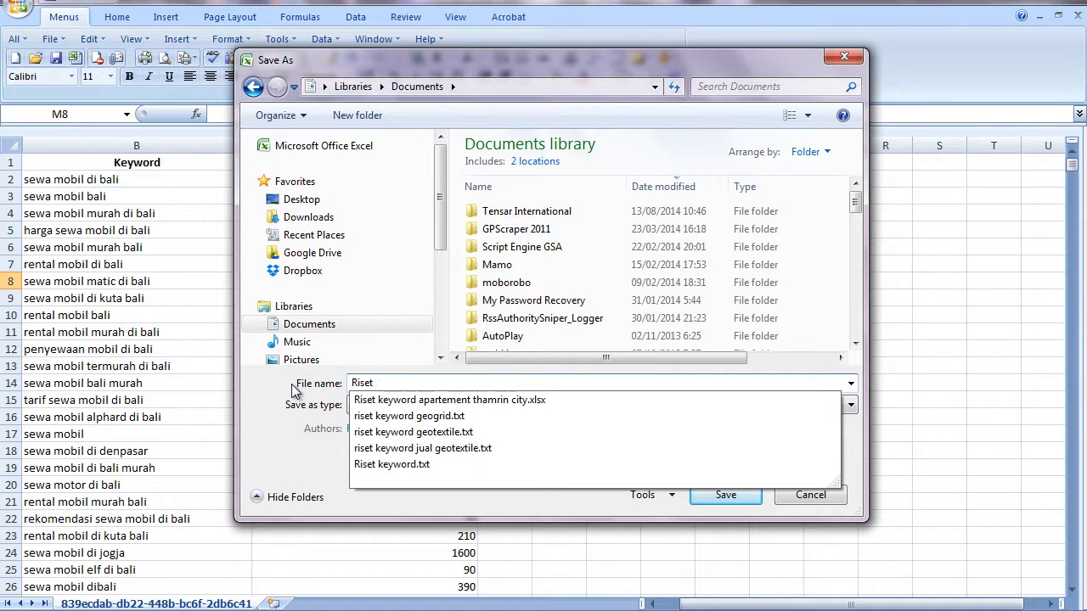
text(ey)
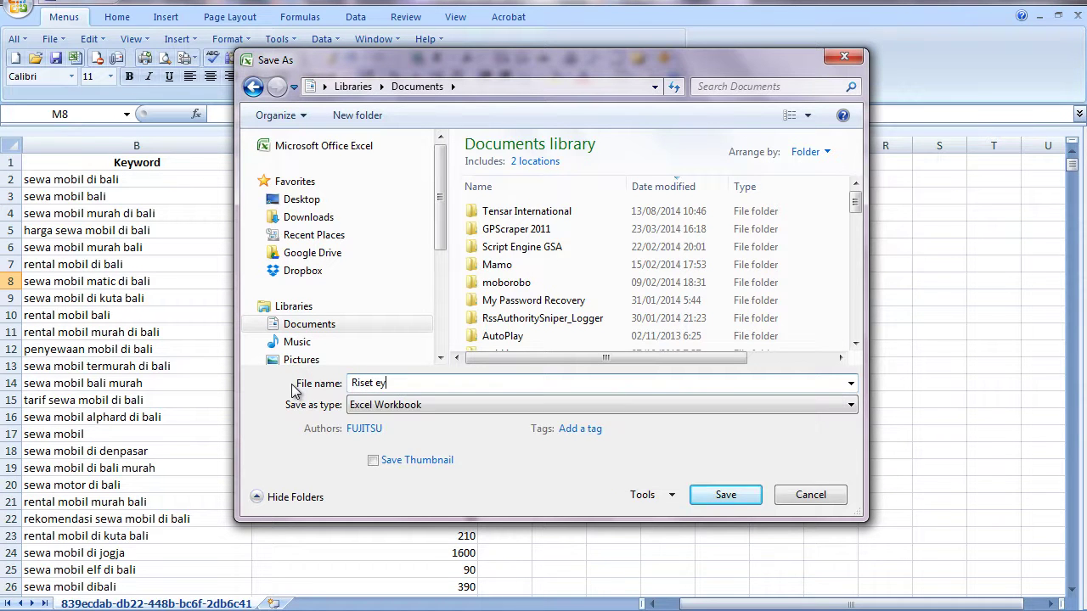
key(BackSpace)
key(BackSpace)
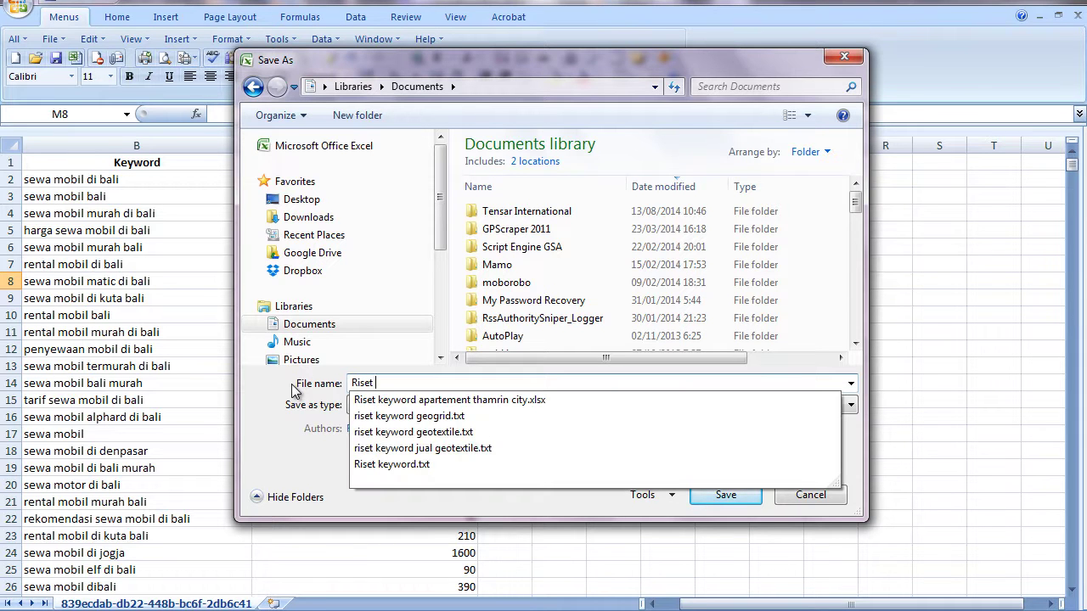
text(Keywor sewa mobil dibali)
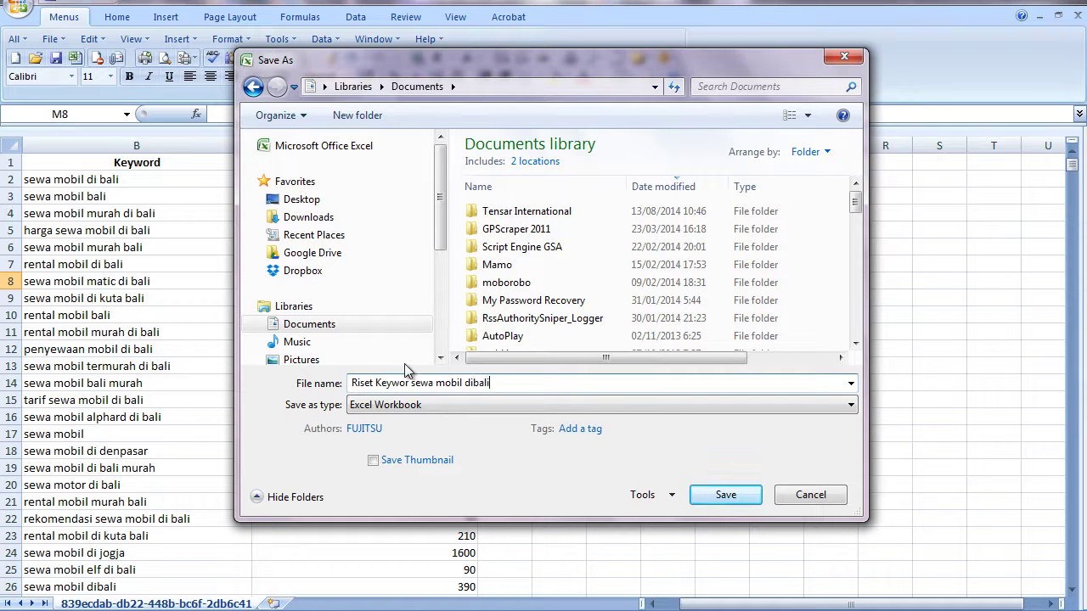
- Save the workbook as 'Riset Keywor sewa mobil dibali'
click(725, 493)
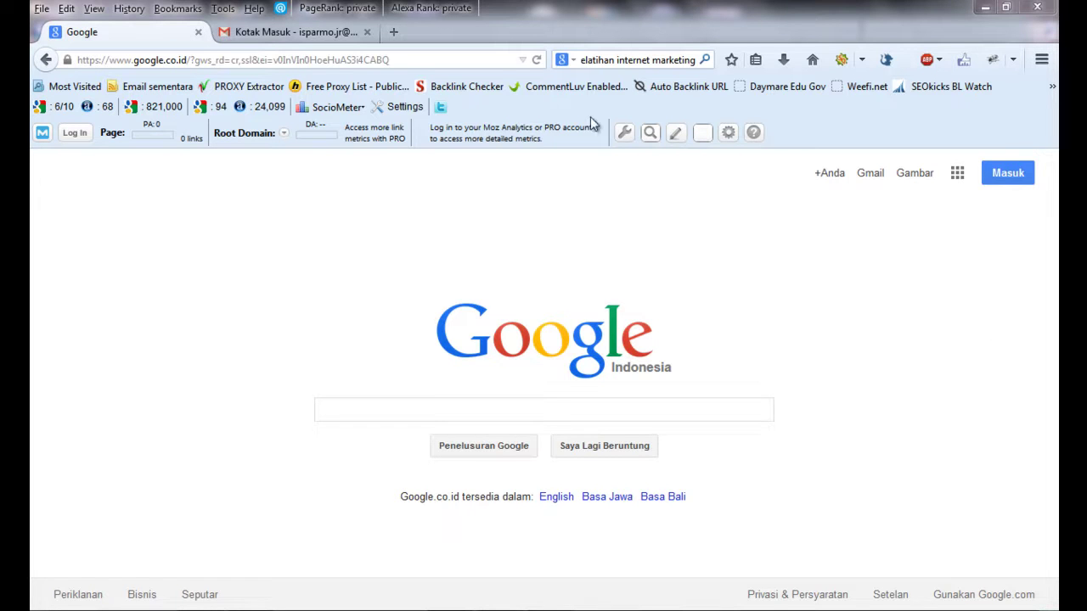
- Go to slideshare.net in the current Firefox tab
click(447, 60)
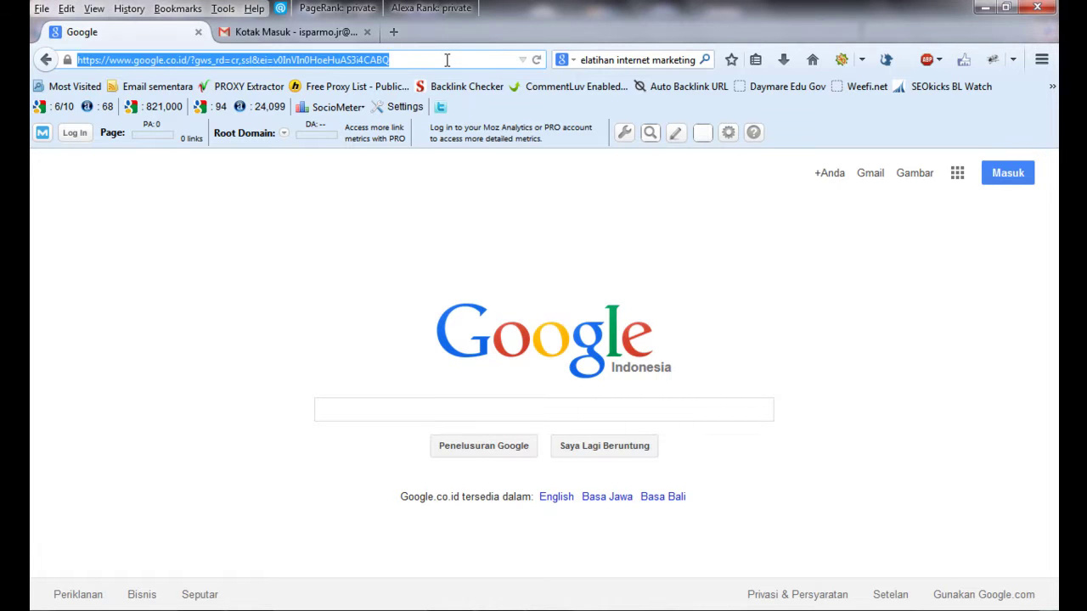
text(s)
text(ishare)
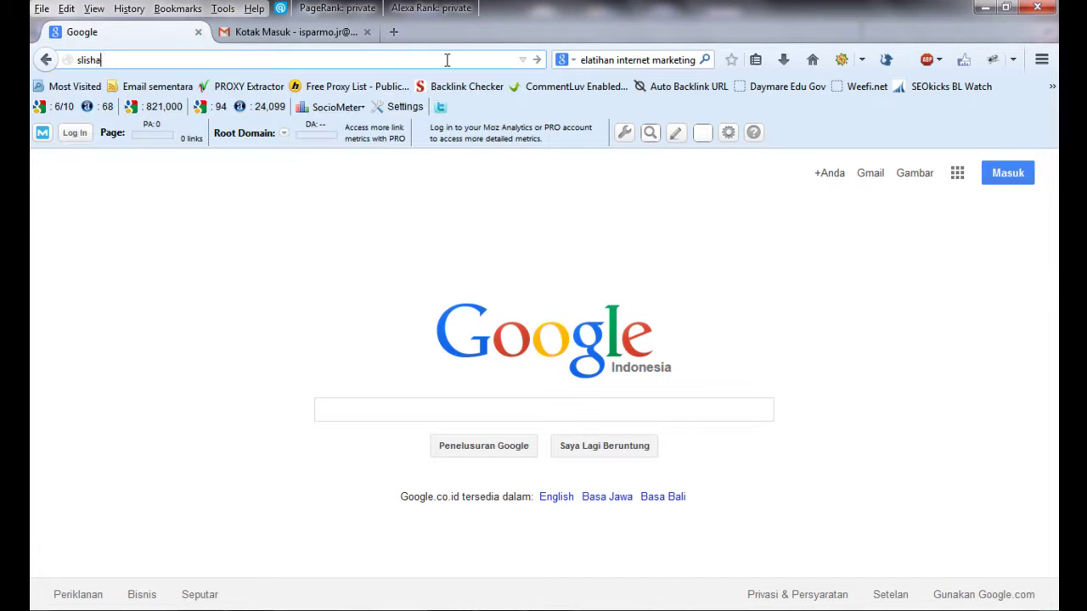
key(BackSpace)
key(BackSpace)
key(BackSpace)
key(BackSpace)
key(BackSpace)
key(BackSpace)
key(BackSpace)
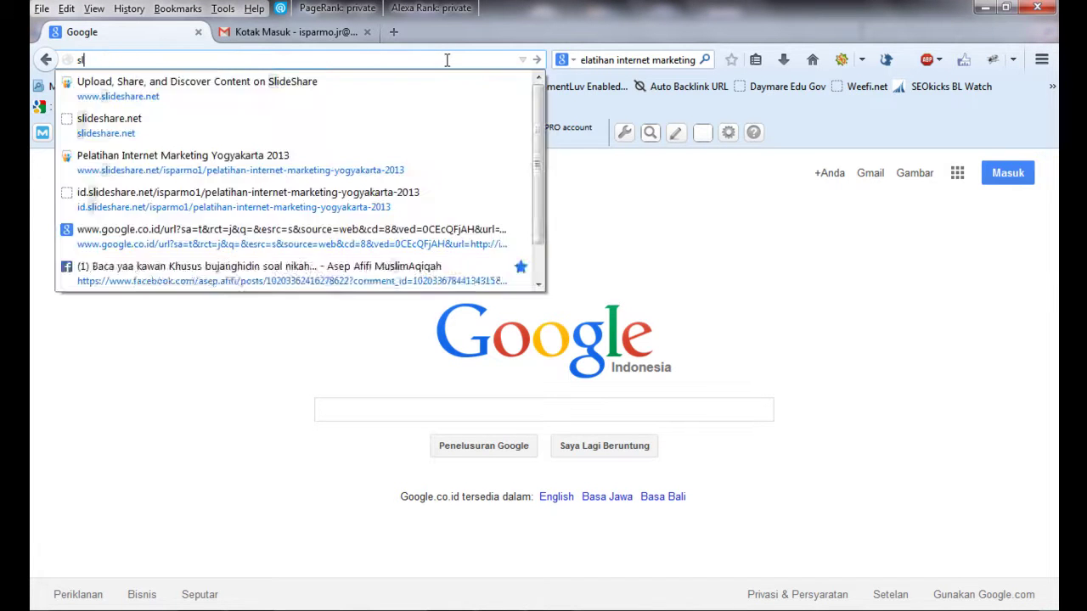
text(lide)
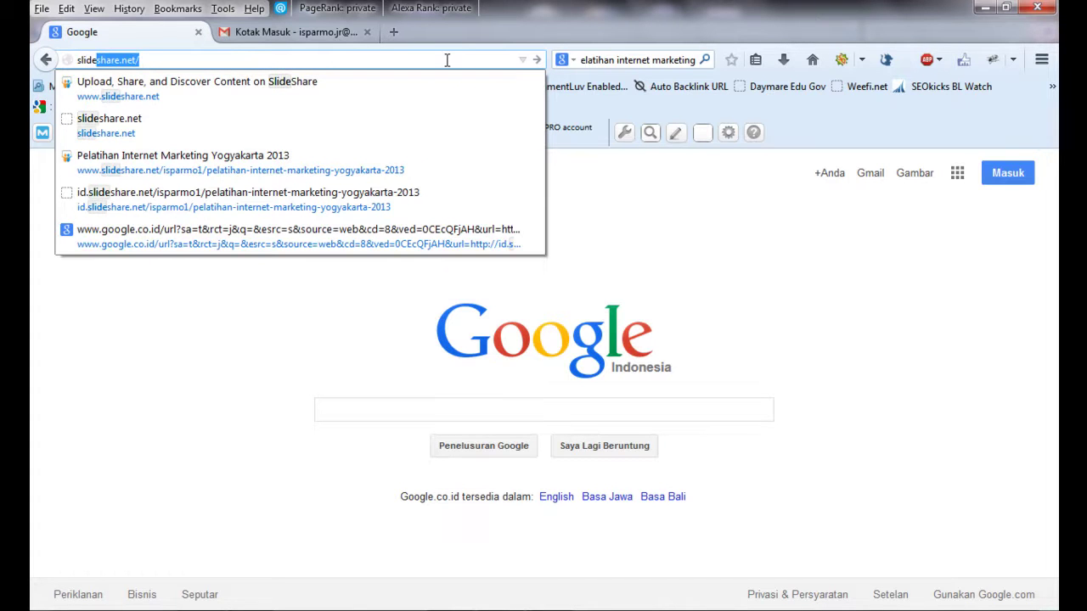
key(Right)
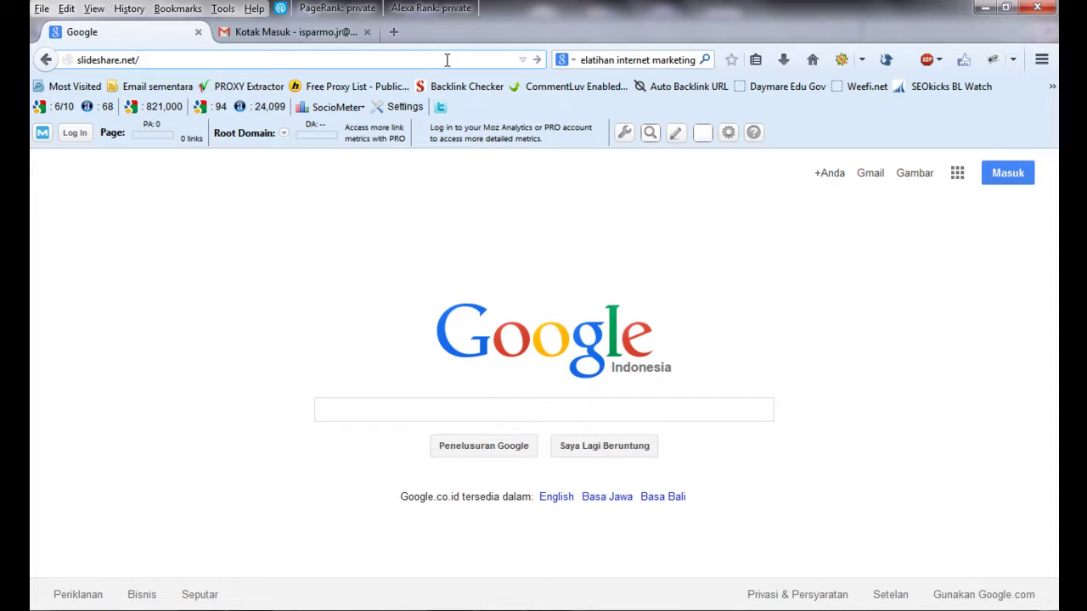
key(Return)
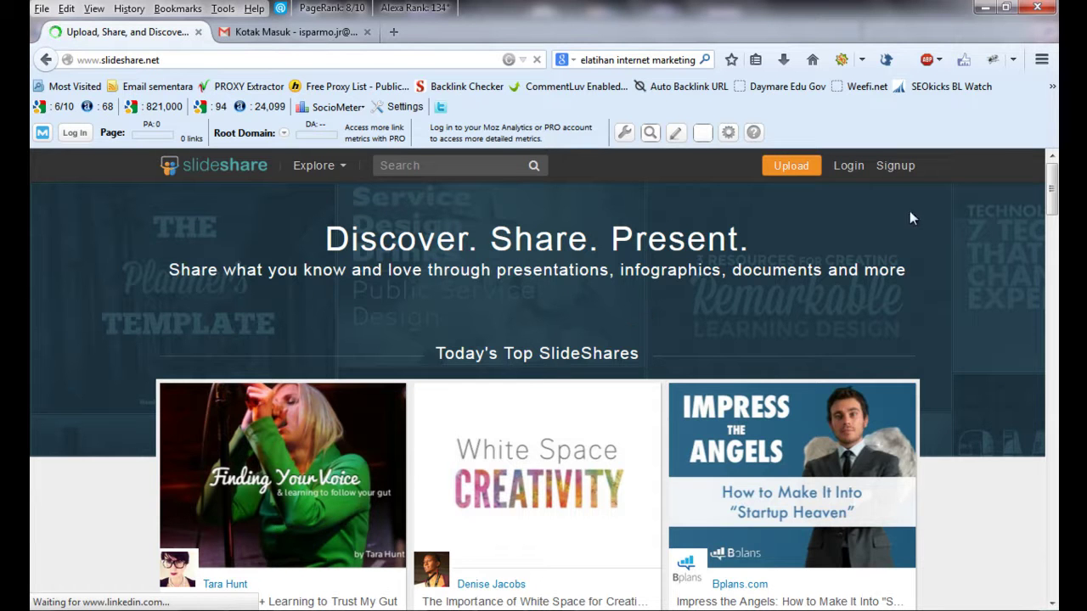
- Open the SlideShare signup form and enter the account's e-mail address
click(896, 167)
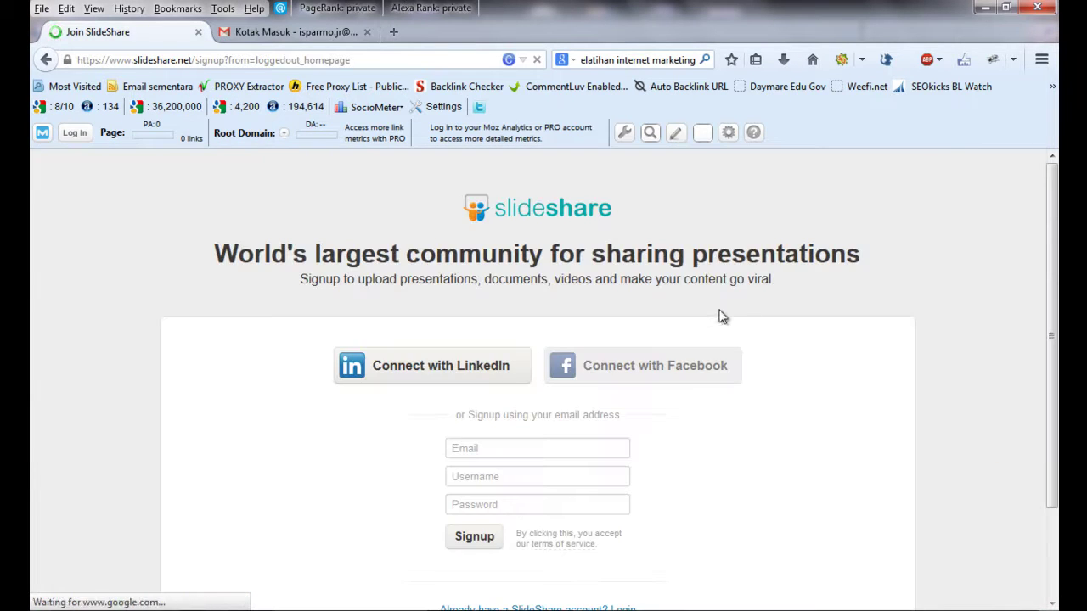
scroll(1045, 279, down, 2)
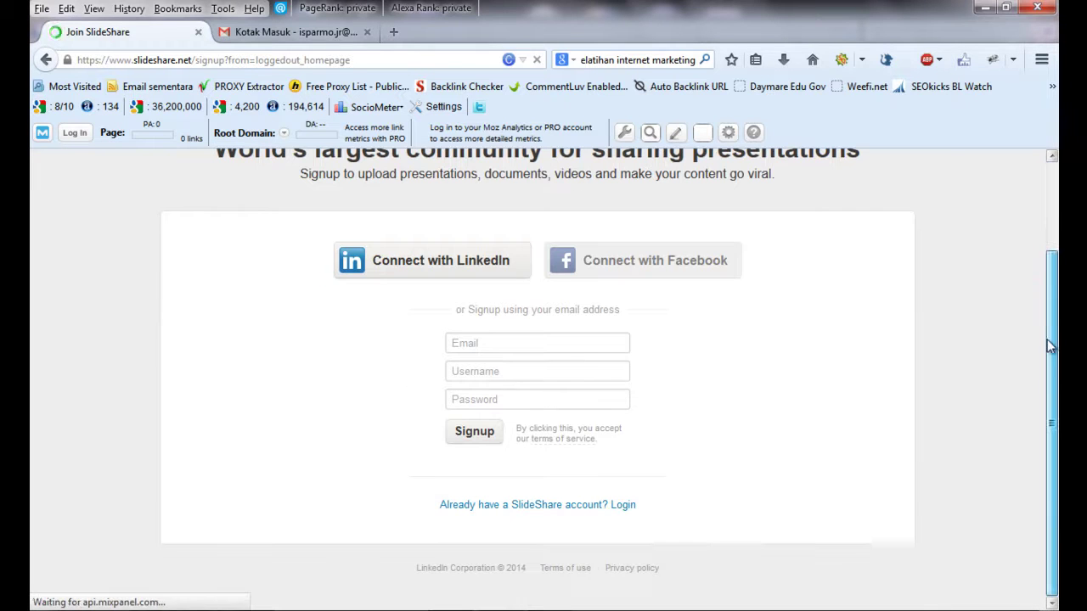
click(515, 343)
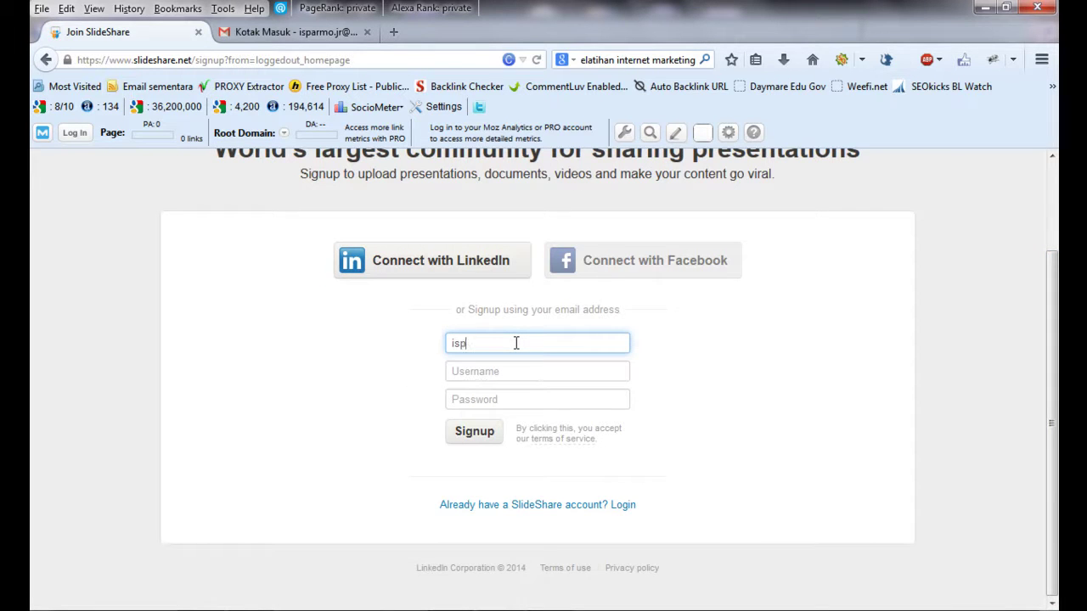
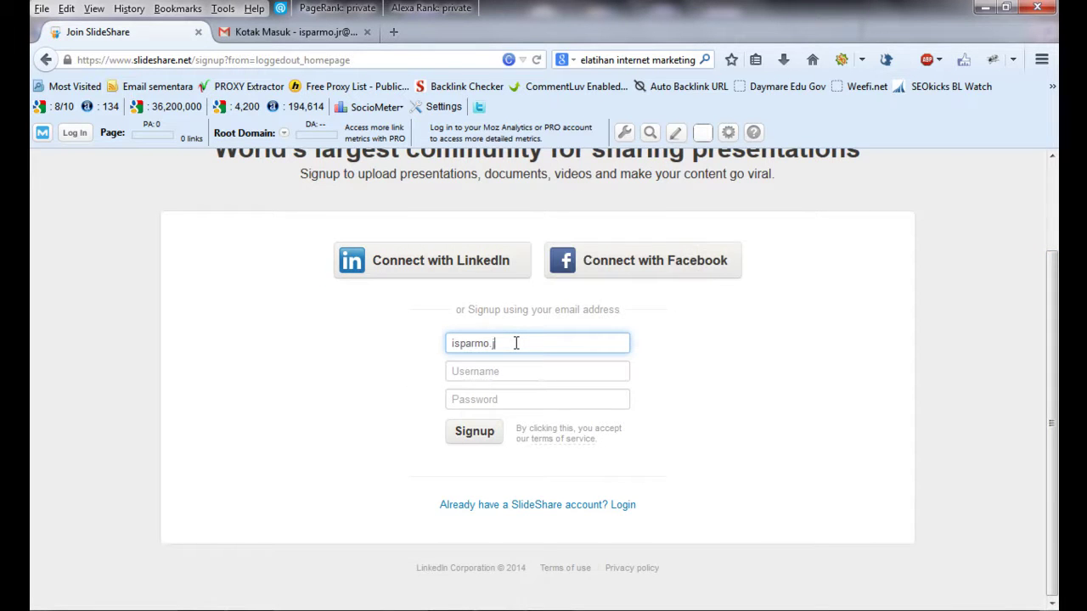
- Fill in the username, correcting it until the form accepts it
click(501, 371)
text(ispamo)
key(BackSpace)
key(BackSpace)
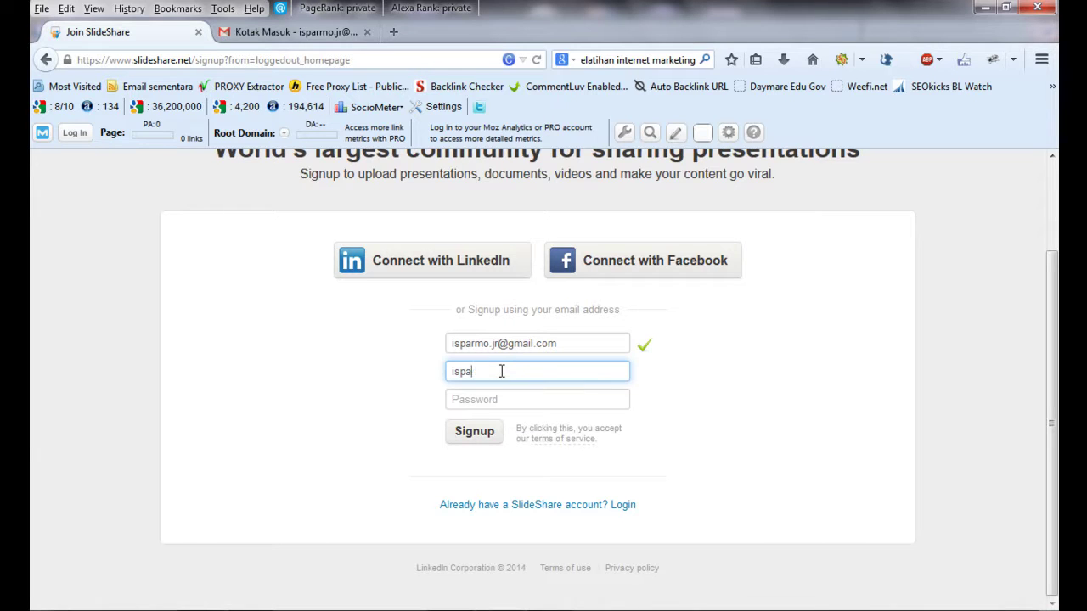
text(rmo.)
click(499, 396)
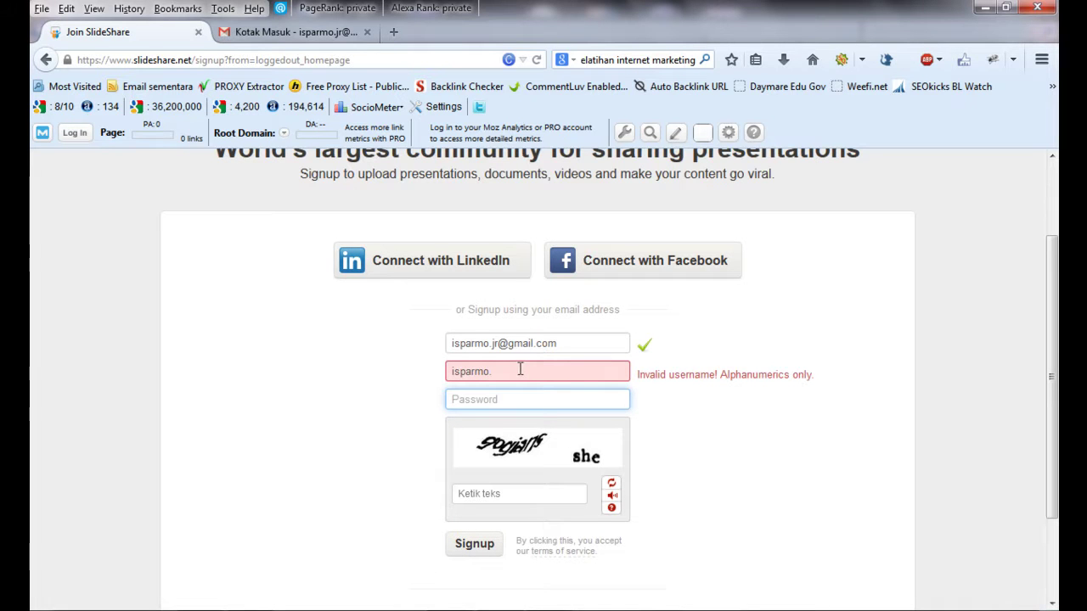
click(501, 371)
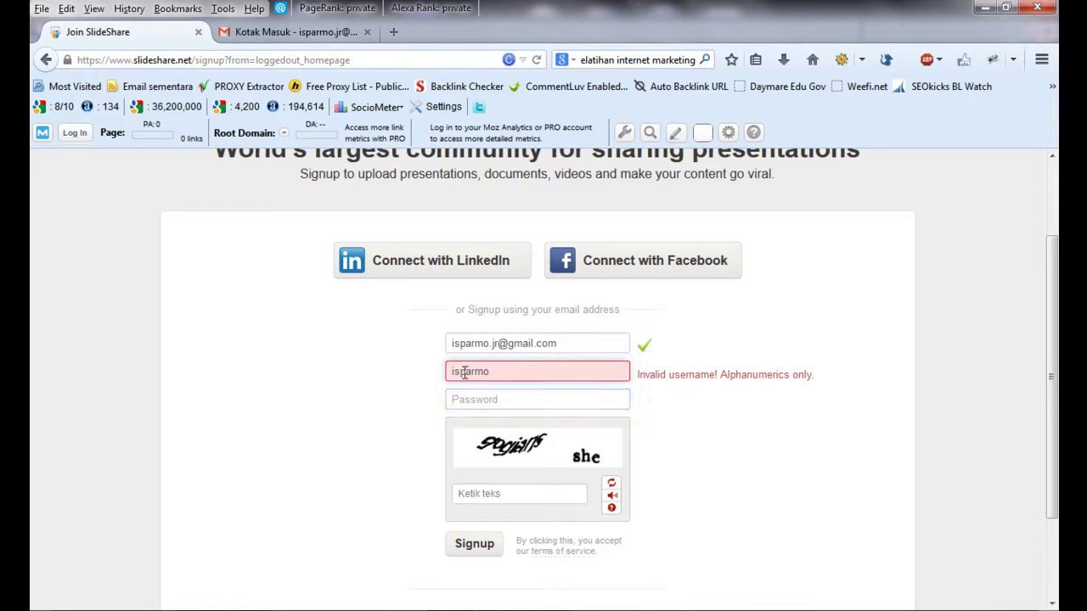
key(BackSpace)
text(.)
text(jr)
click(496, 396)
click(523, 372)
key(BackSpace)
key(BackSpace)
key(BackSpace)
text(jr)
- Enter the password and the captcha text, then submit the signup form
click(511, 399)
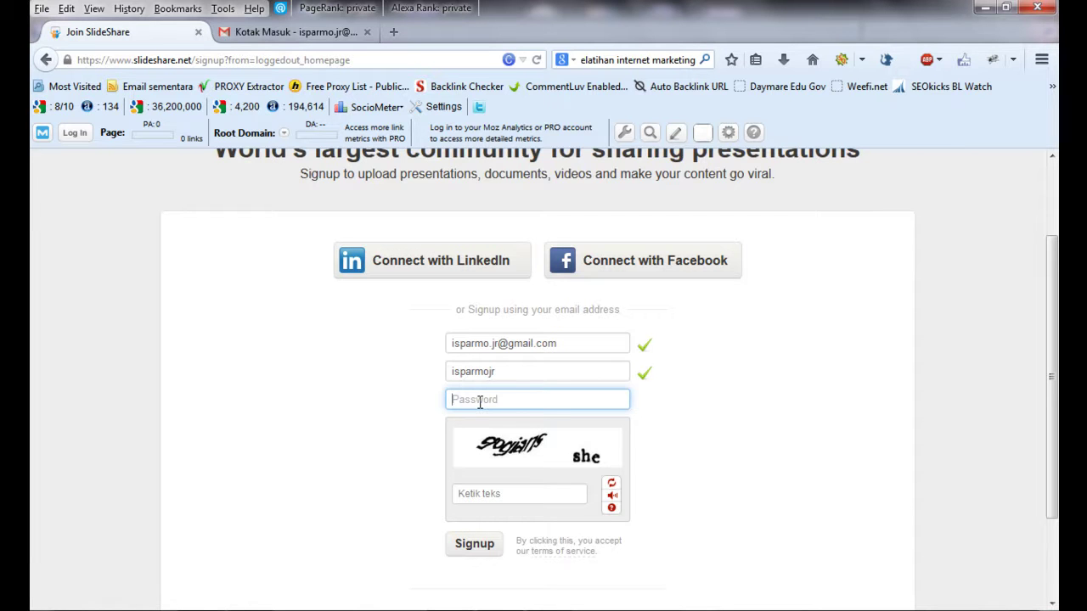
text(•••••••••)
click(484, 493)
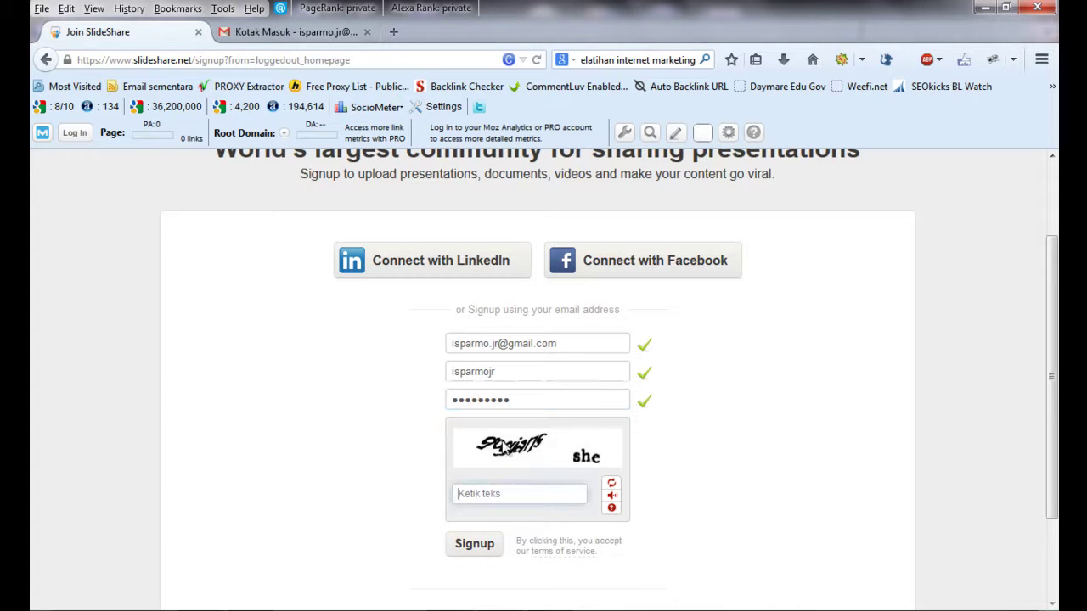
text(gogians she)
click(476, 544)
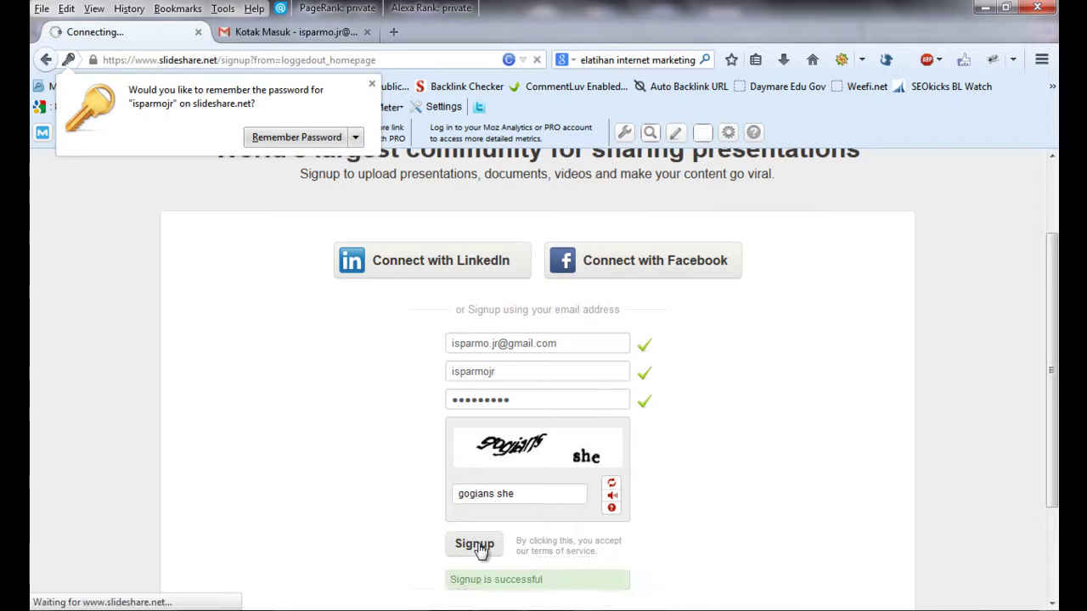
- Dismiss the remember-password prompt and open the new account's profile page from the account menu
click(371, 85)
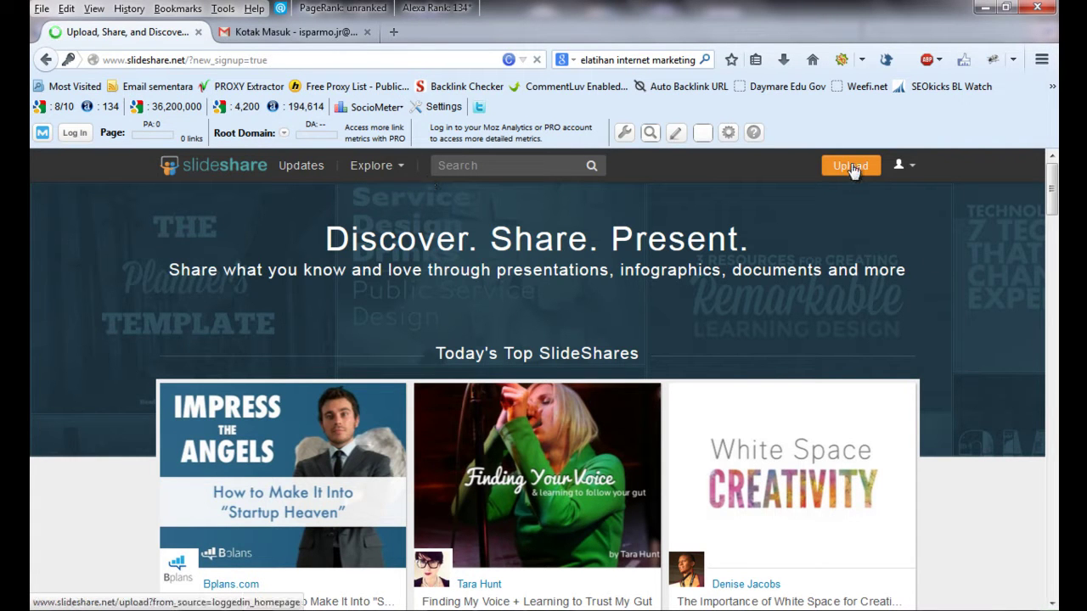
mouse_move(1053, 198)
mouse_down()
mouse_move(1053, 246)
mouse_move(1053, 187)
mouse_up()
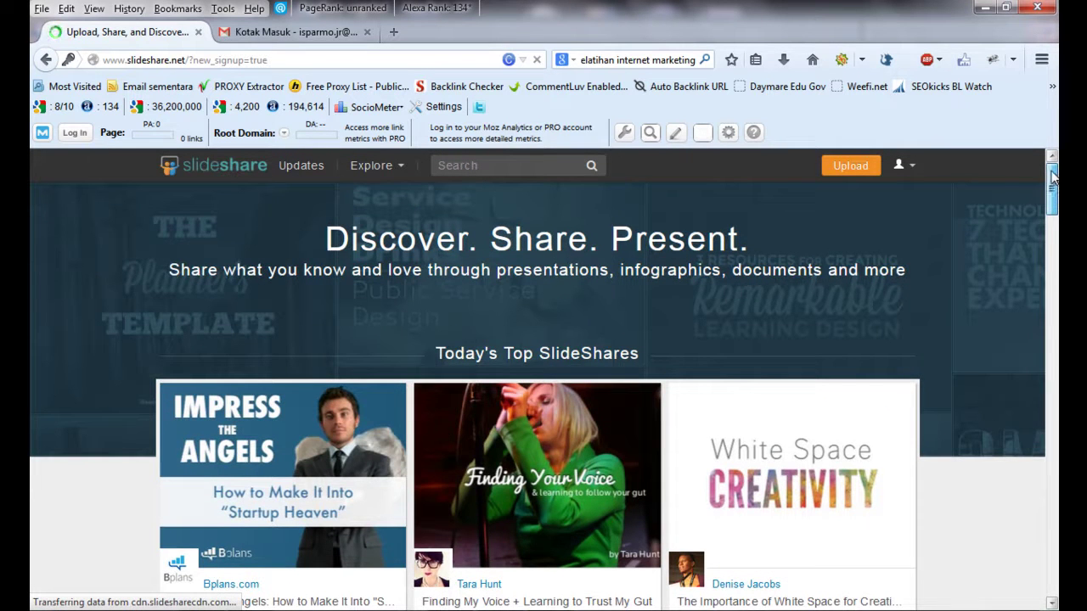
click(914, 166)
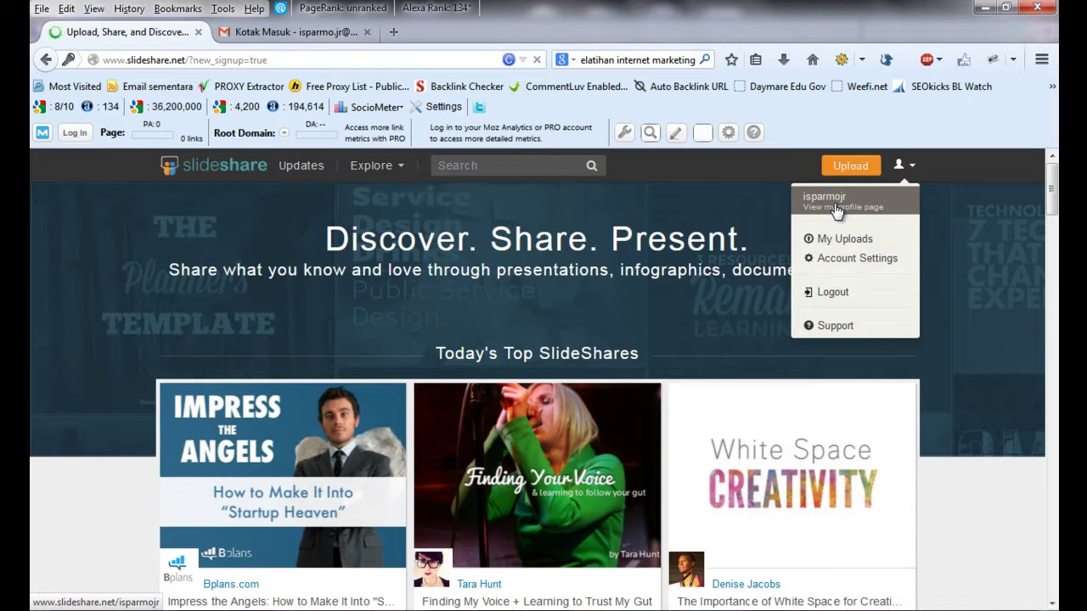
click(914, 168)
click(914, 169)
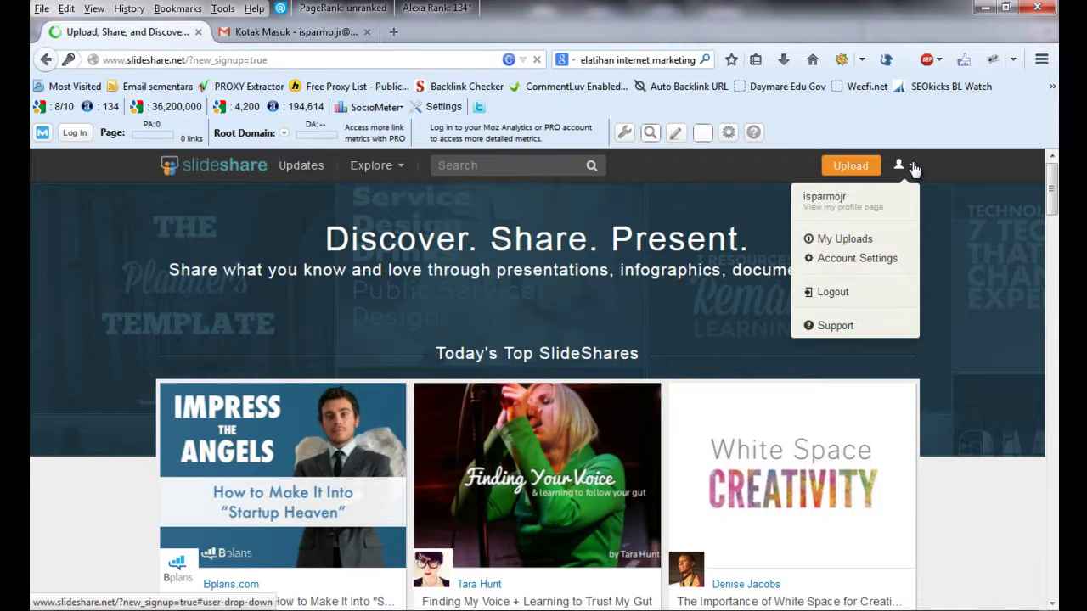
click(915, 169)
click(915, 169)
click(914, 169)
click(901, 167)
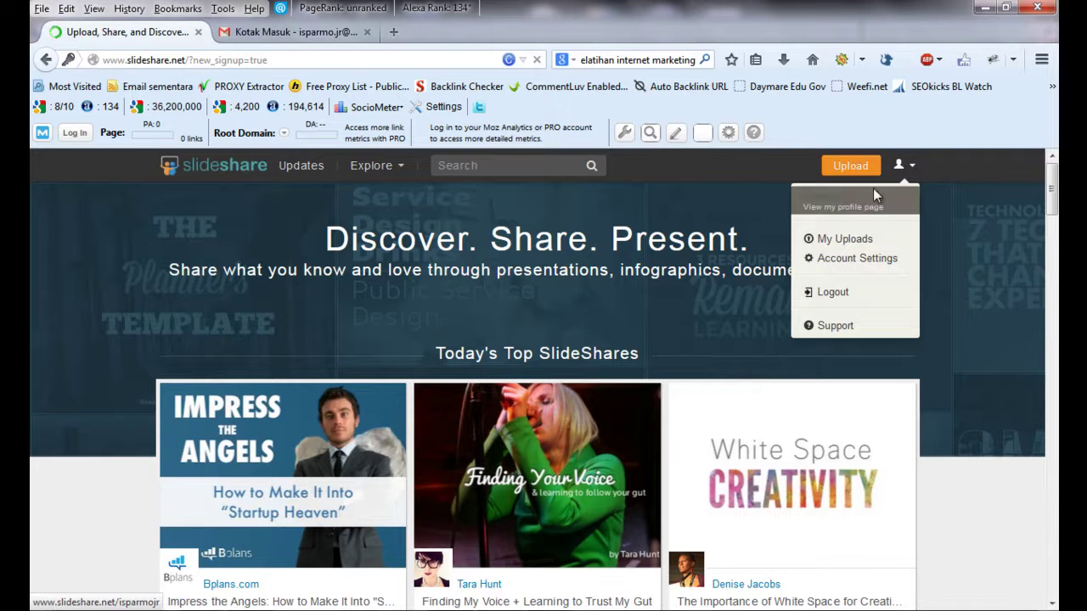
click(858, 208)
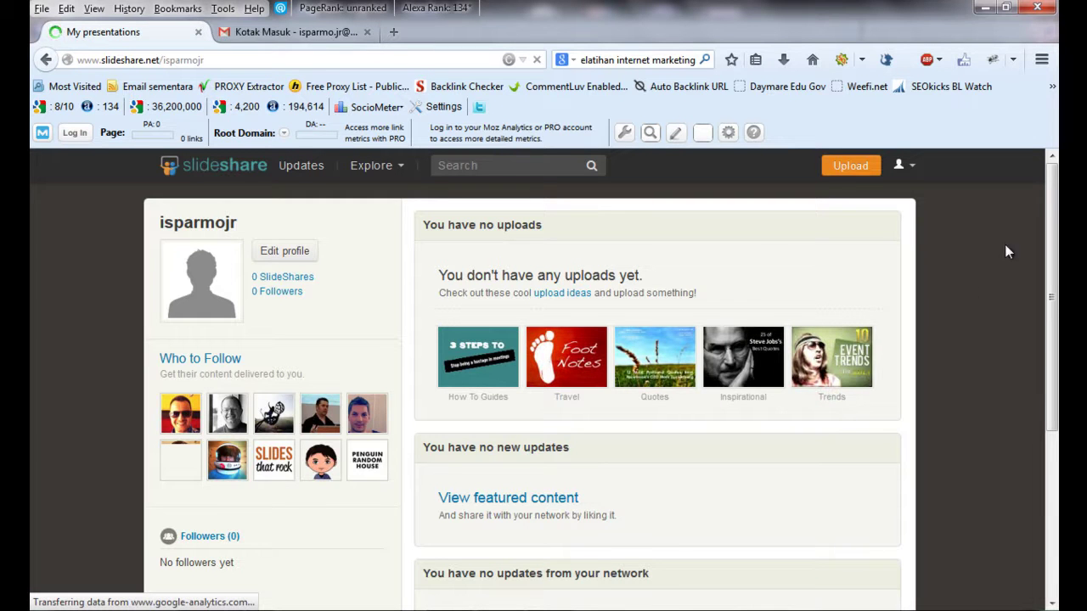
drag(1051, 212, 1050, 183)
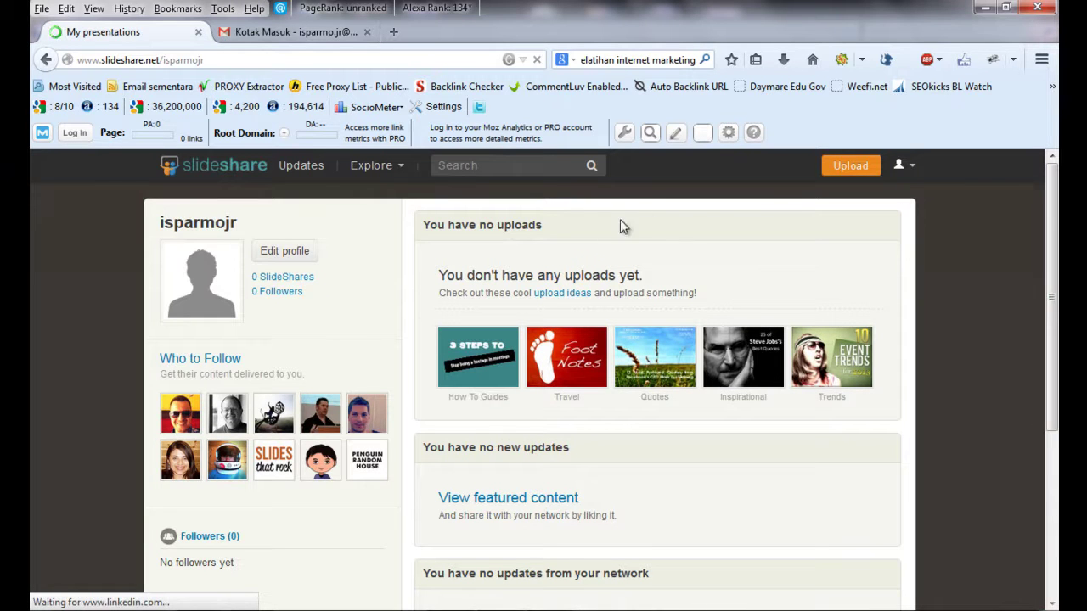
- Open the Edit Profile page showing Personal Details
click(279, 254)
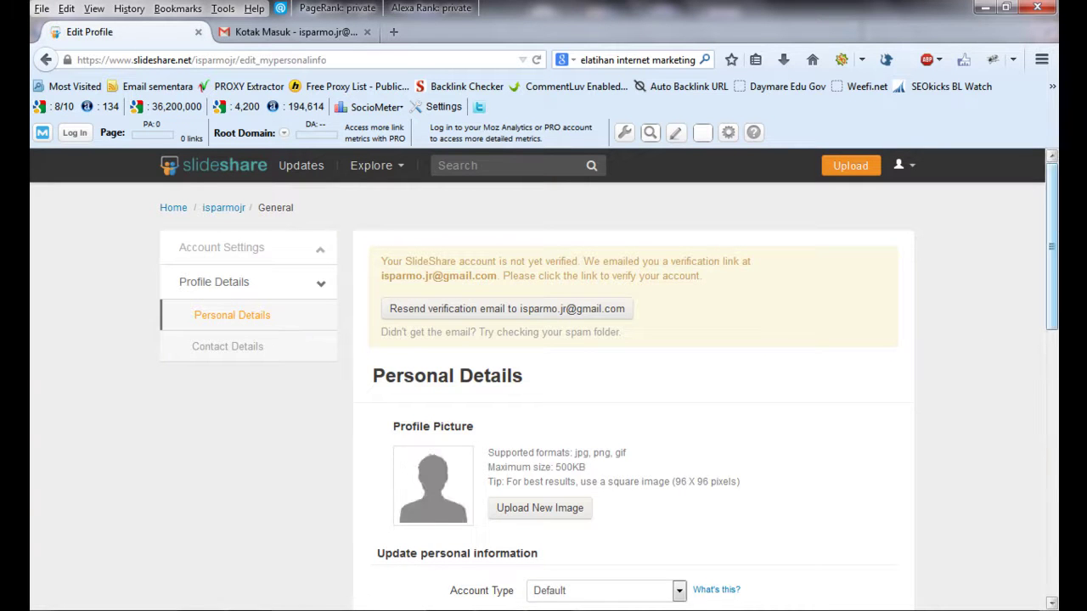
drag(1053, 222, 1057, 286)
mouse_move(1058, 269)
mouse_down()
mouse_move(1053, 239)
mouse_move(1053, 256)
mouse_up()
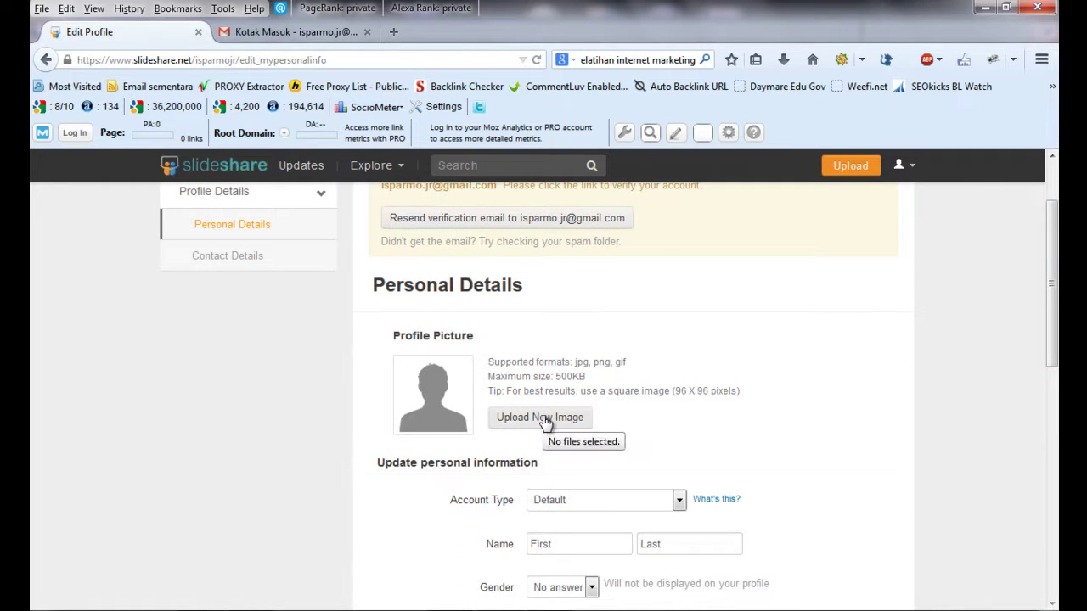
drag(1053, 275, 1053, 313)
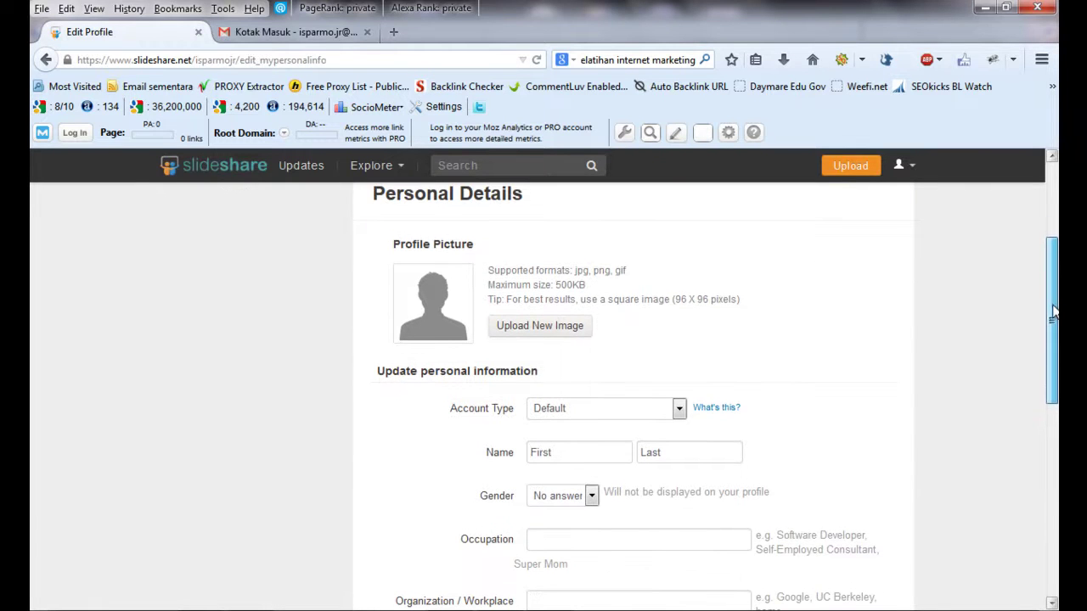
- Try uploading a profile photo from Dropbox and dismiss the over-0.5MB rejection alert
click(545, 330)
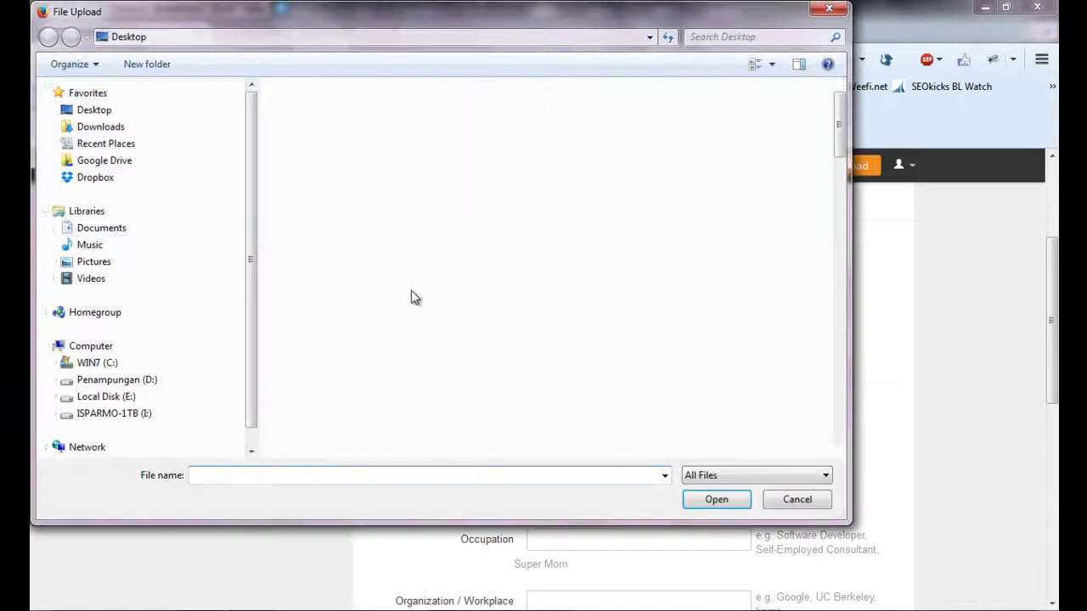
click(100, 178)
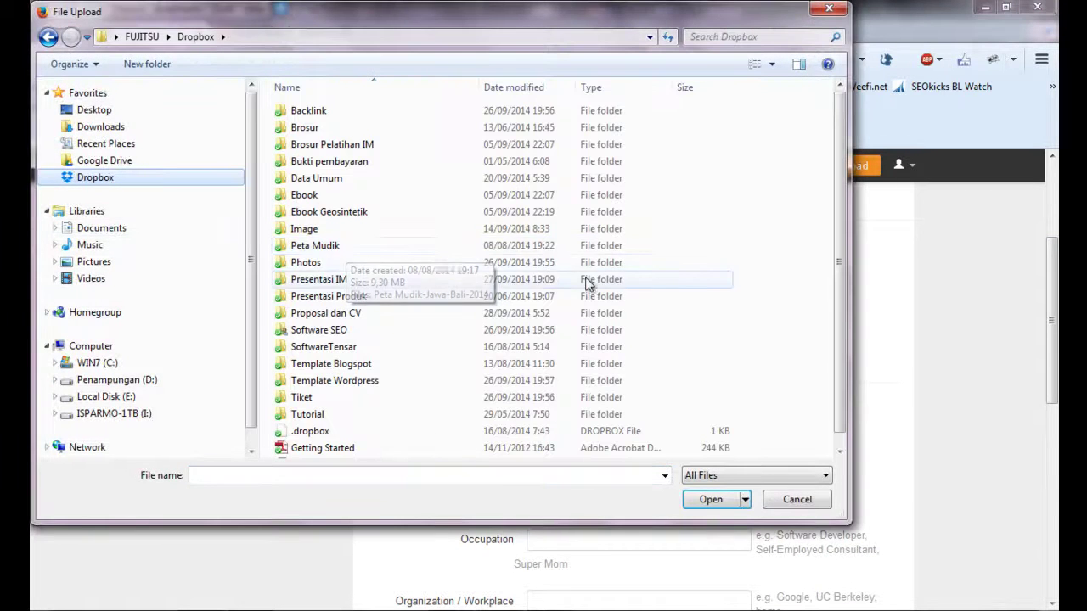
scroll(835, 276, down, 1)
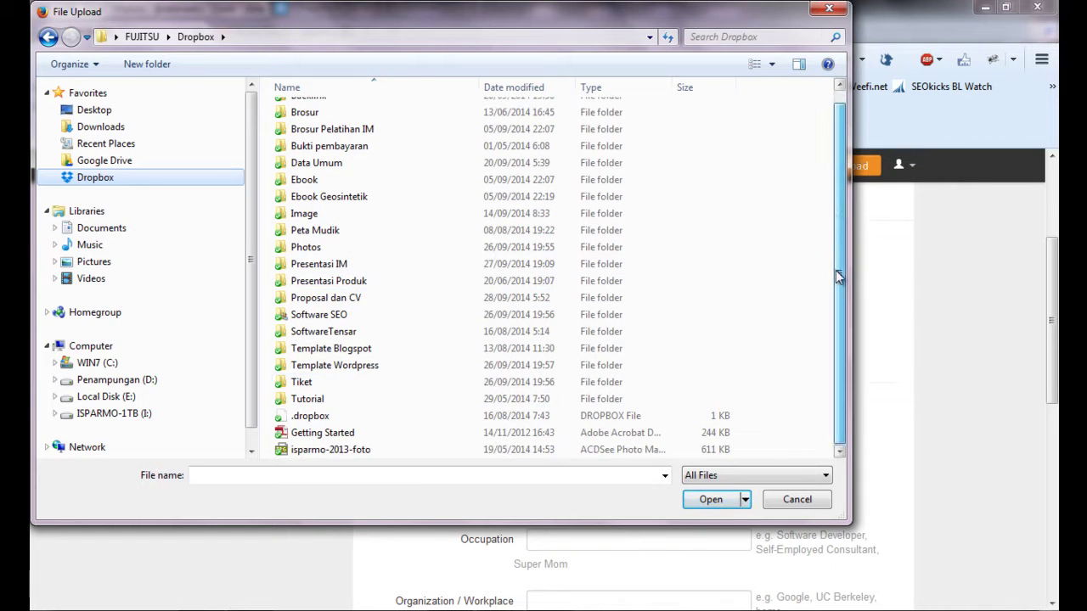
click(353, 451)
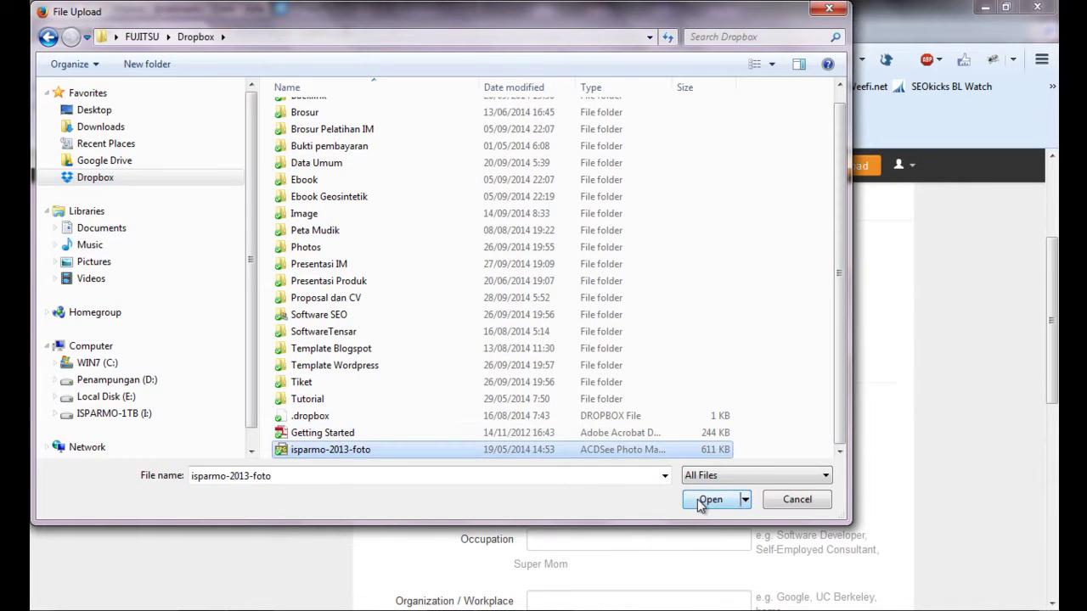
click(703, 506)
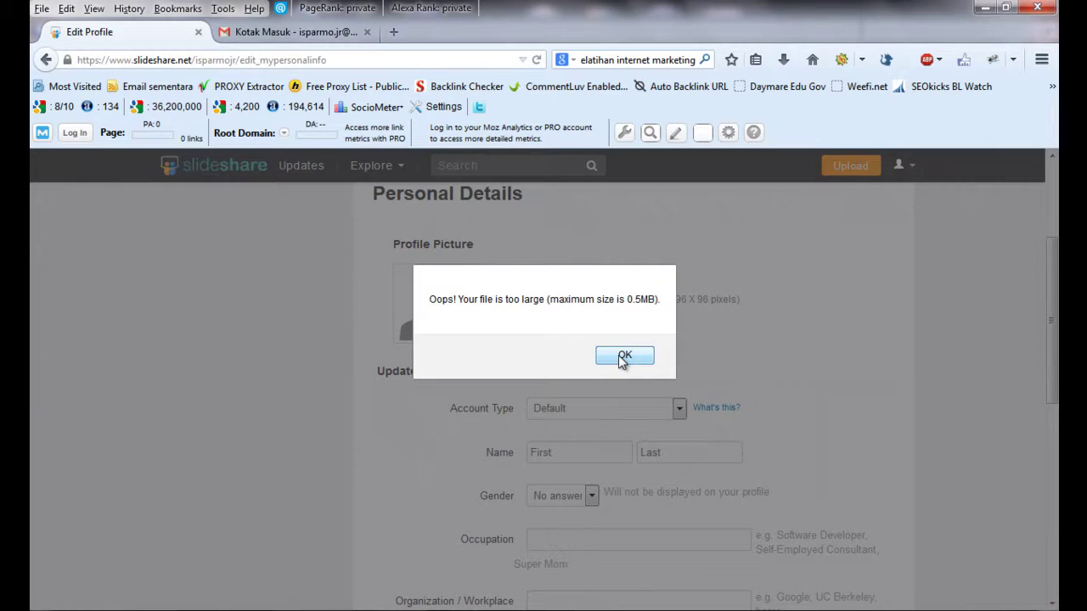
click(623, 356)
scroll(721, 326, down, 2)
- Set the SlideShare account type to Professional Speaker
click(680, 313)
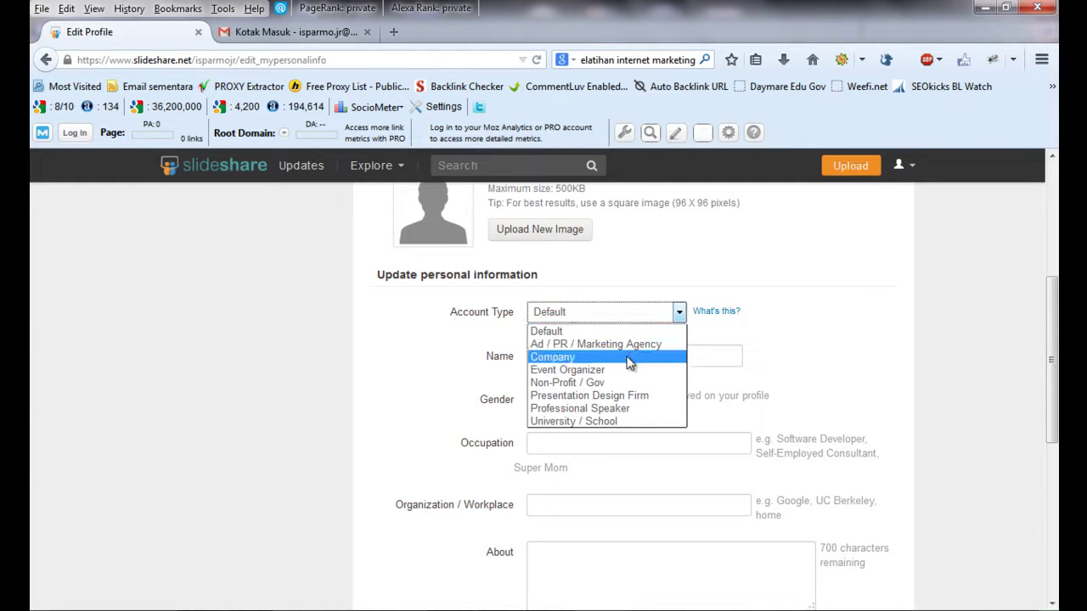
click(622, 409)
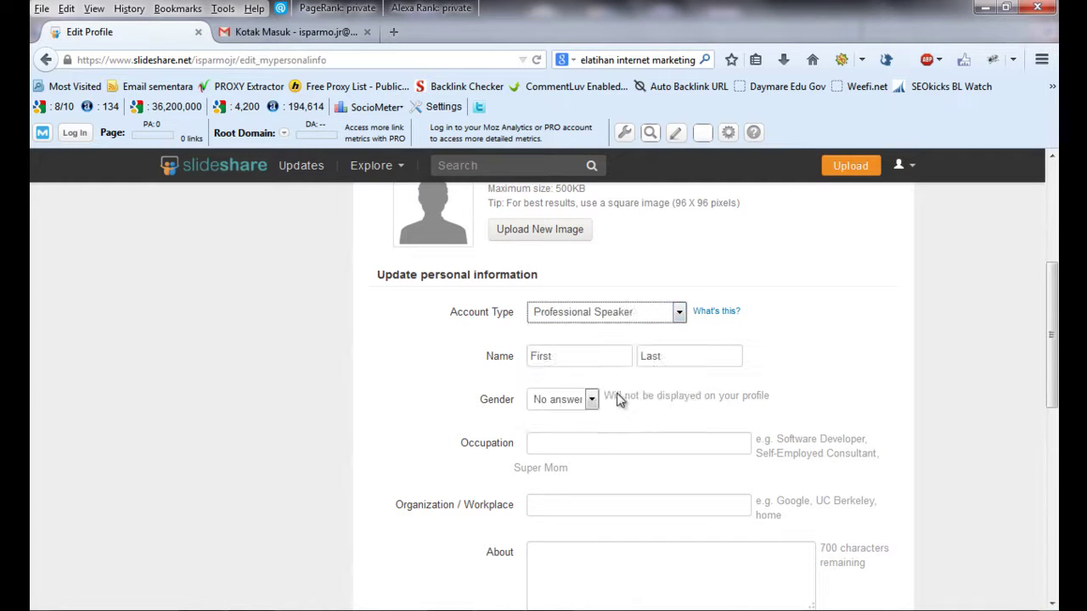
click(678, 314)
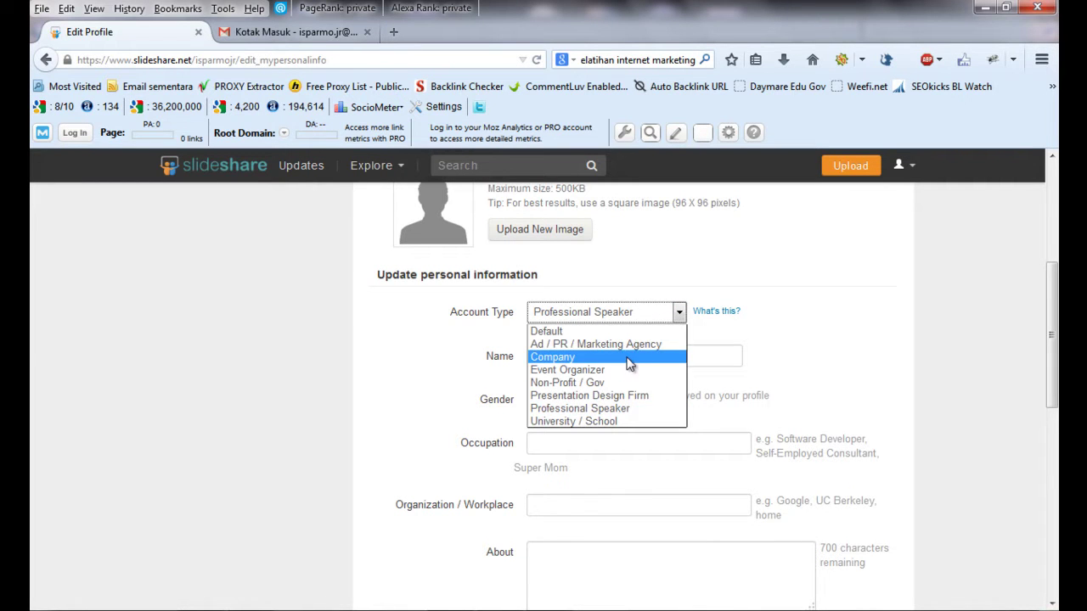
click(808, 345)
- Fill in the first and last name fields and set Gender to Male
click(555, 357)
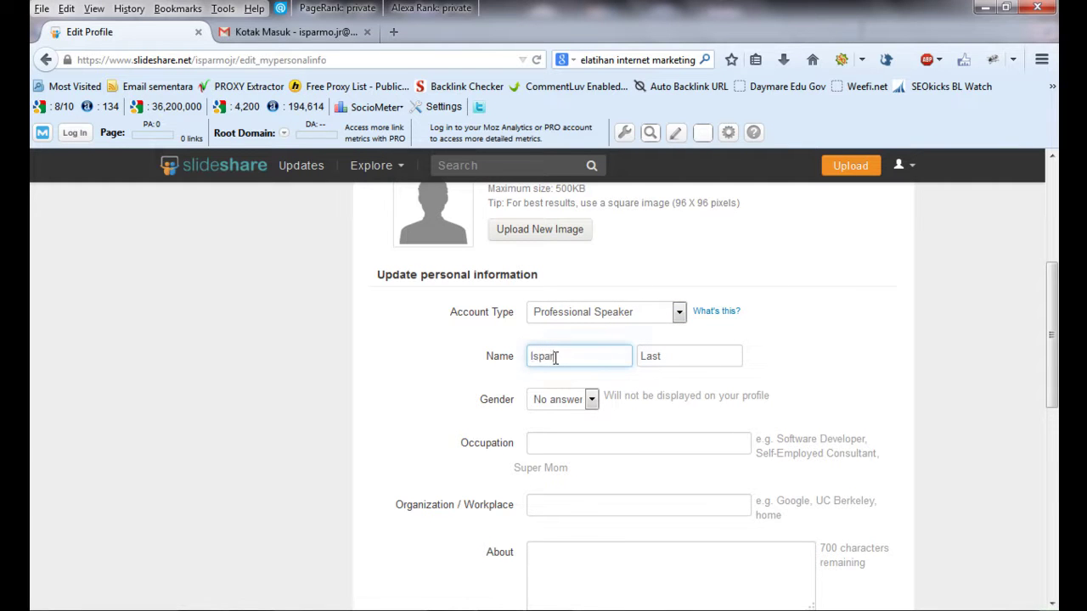
click(680, 357)
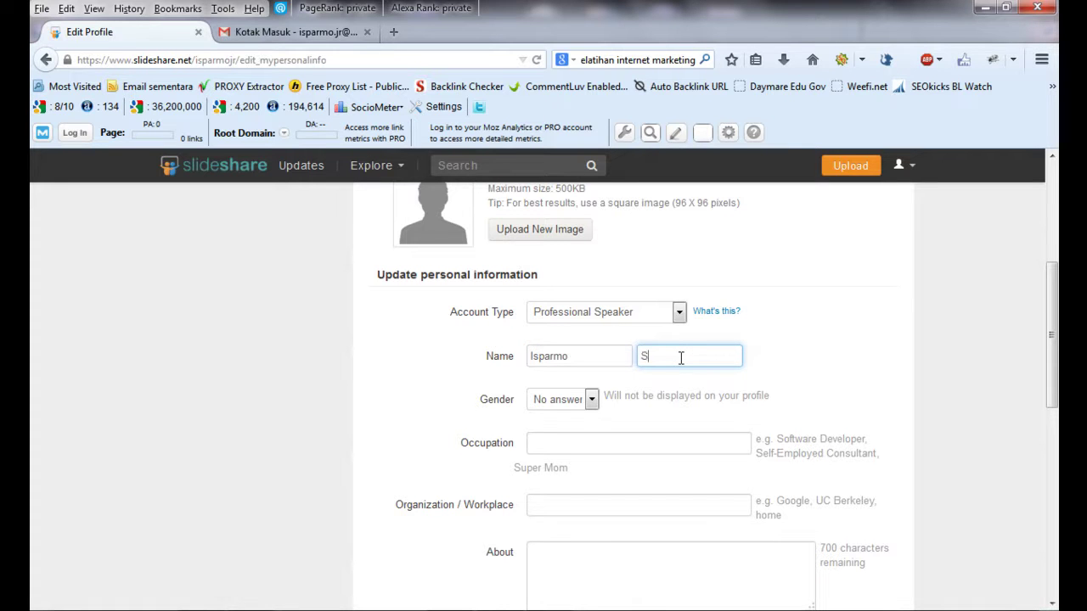
click(590, 400)
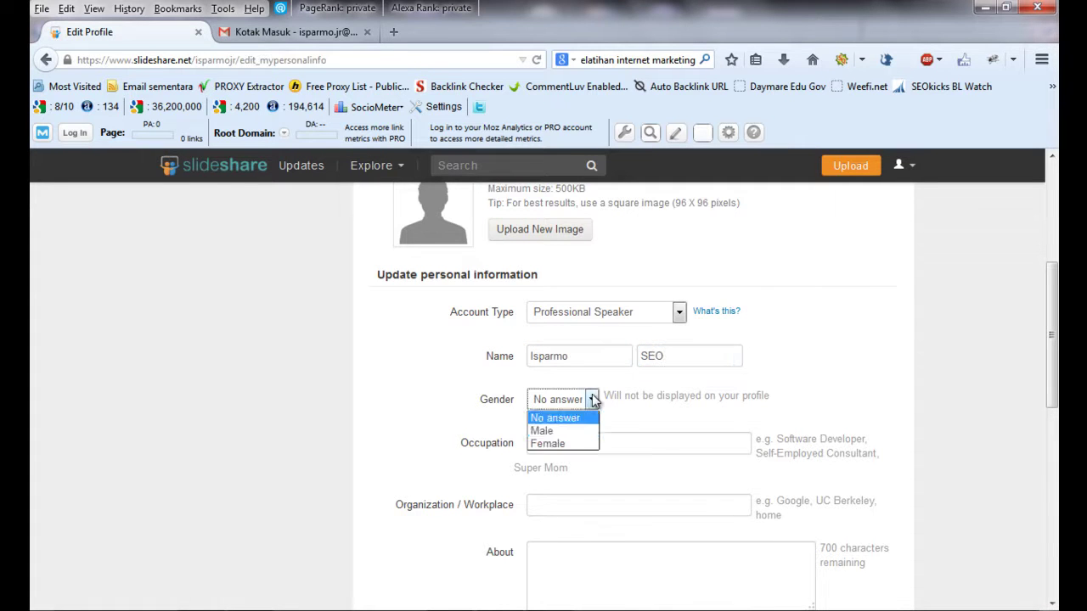
click(550, 431)
click(563, 439)
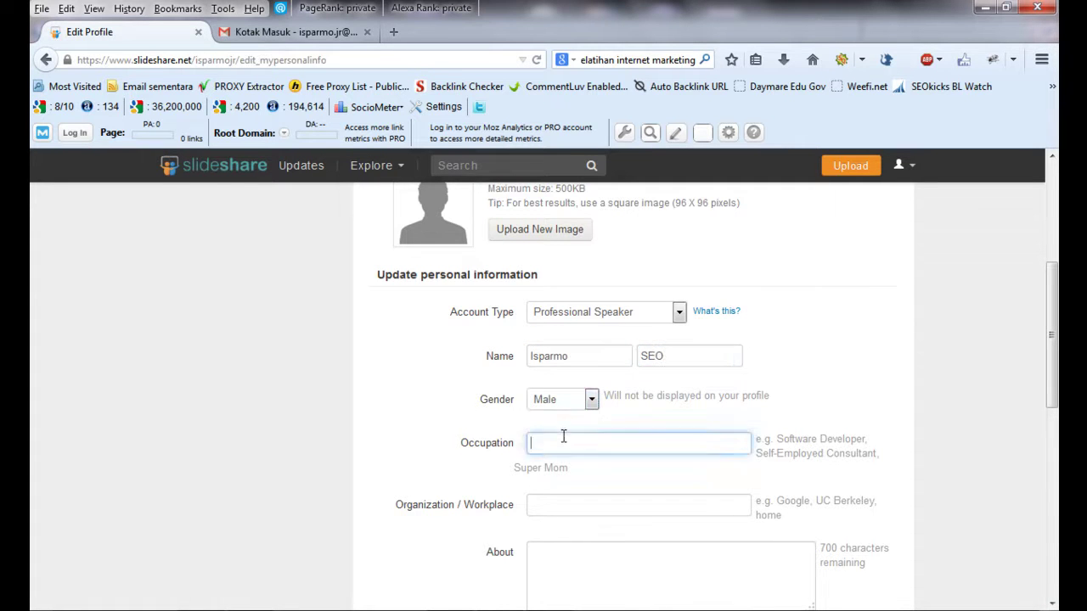
scroll(1058, 313, down, 3)
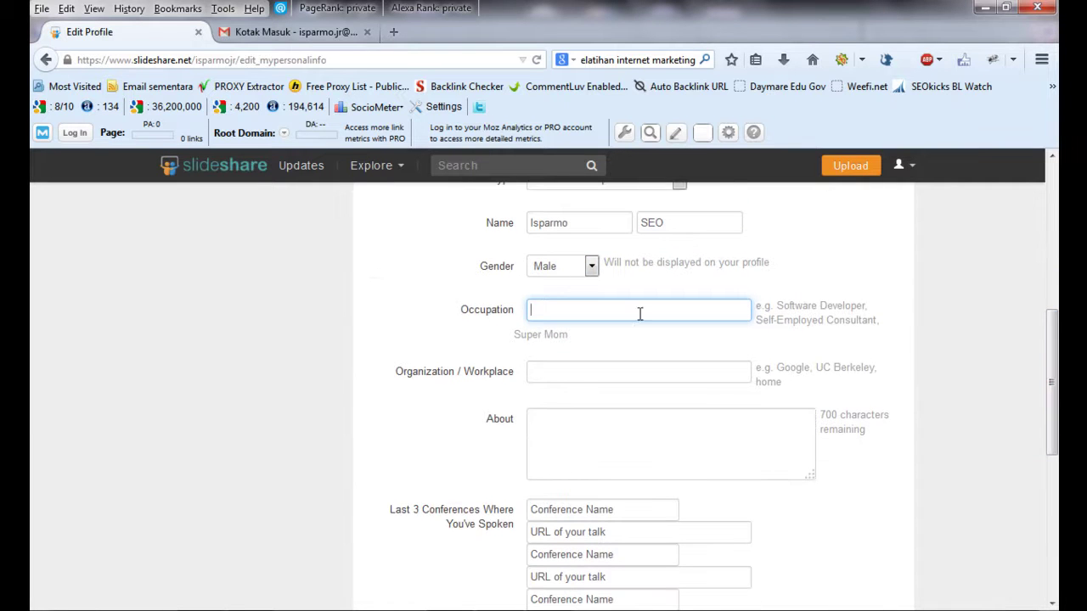
- Enter Master Trainer as occupation and 'Internet' as the organization/workplace
text(Master Trainer)
key(Tab)
text(Internet)
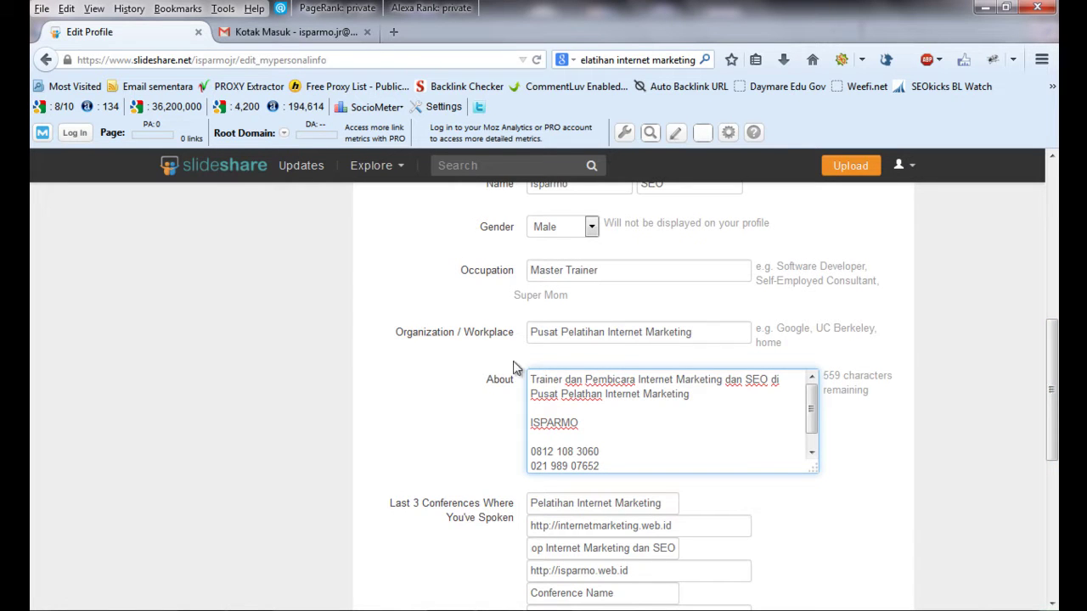
- Edit the first conference talk URL and save the profile details
scroll(813, 417, down, 1)
scroll(813, 417, up, 1)
scroll(1049, 418, down, 3)
scroll(1049, 419, down, 2)
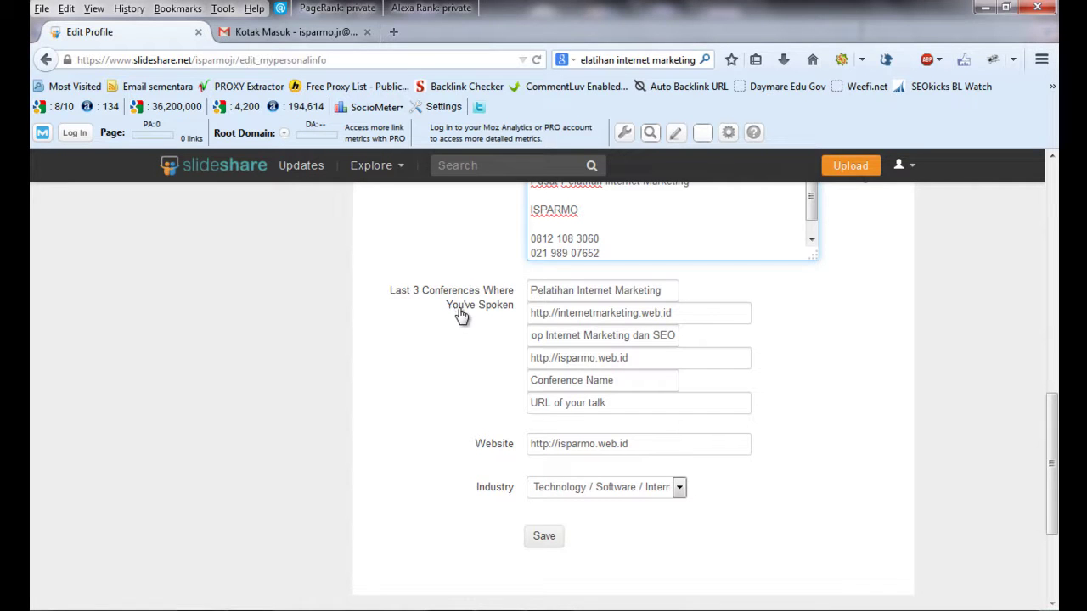
click(688, 313)
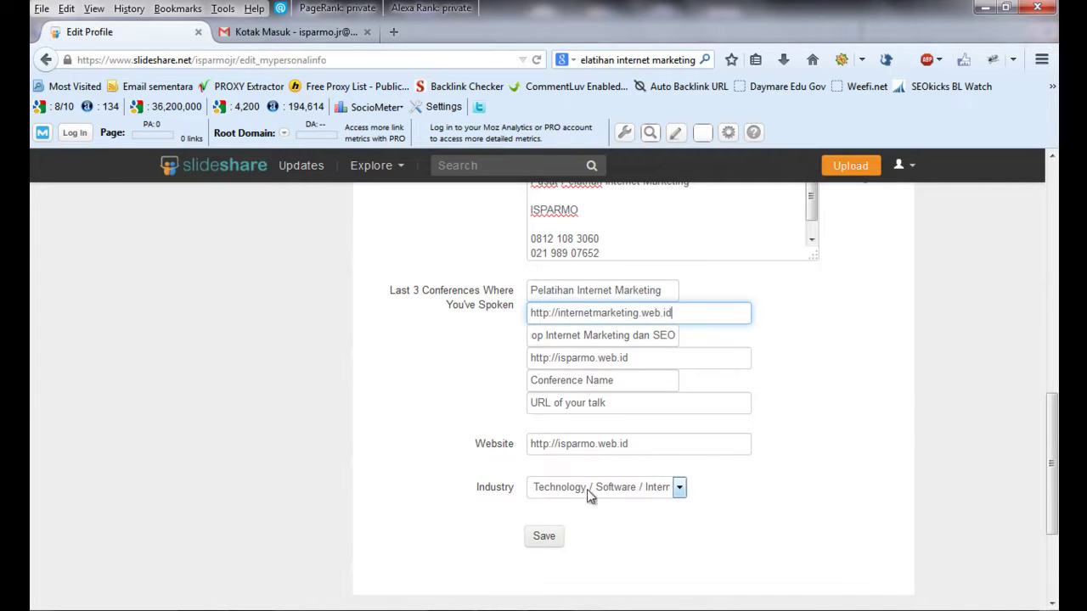
click(544, 537)
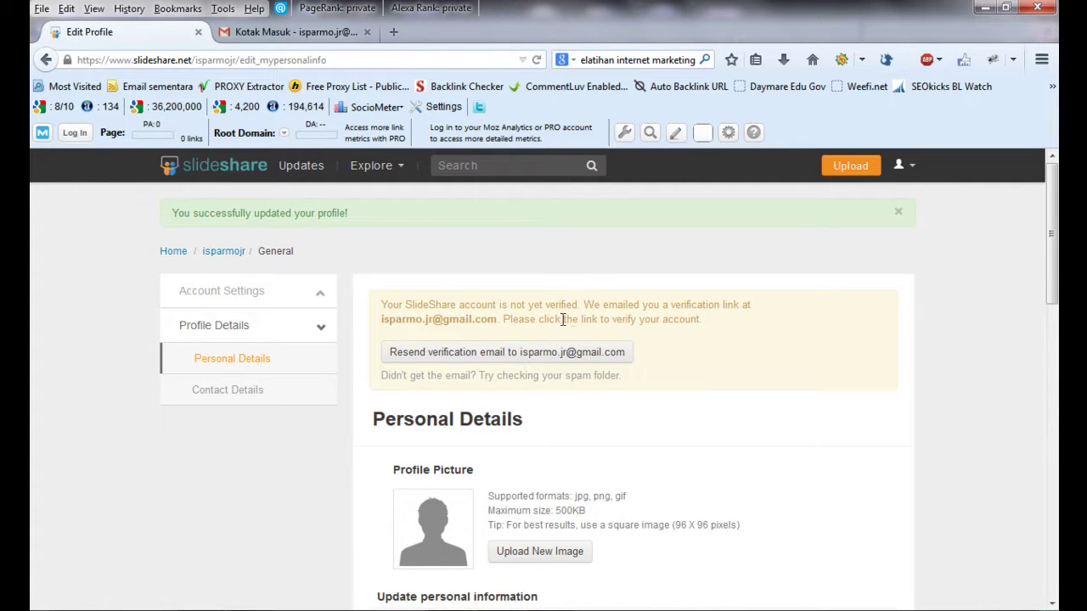
- Open SlideShare's 'Please confirm your email address' email from Gmail's social category
click(274, 31)
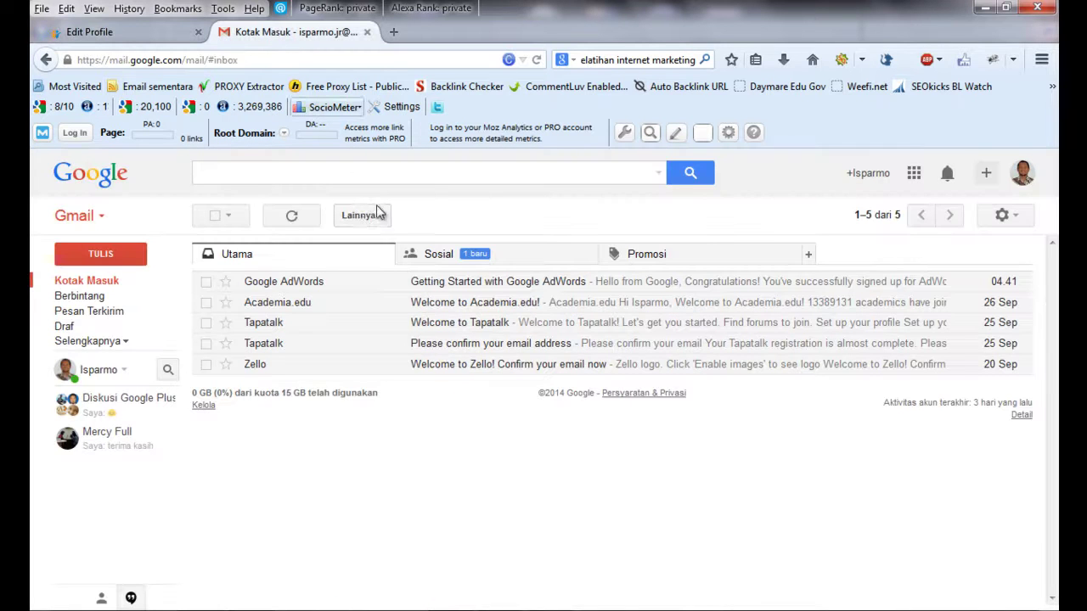
click(93, 287)
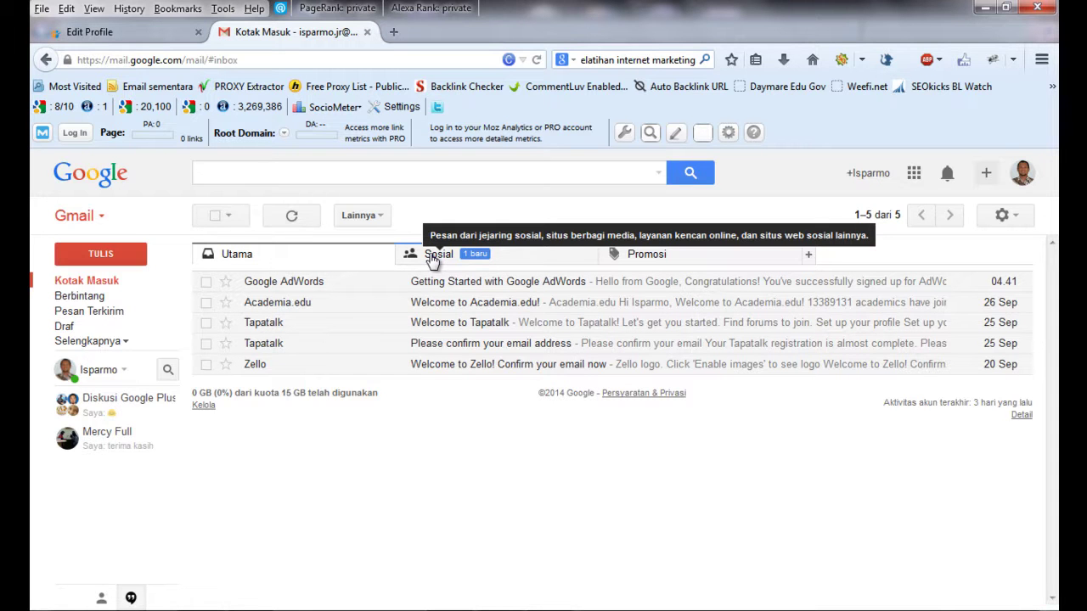
click(435, 255)
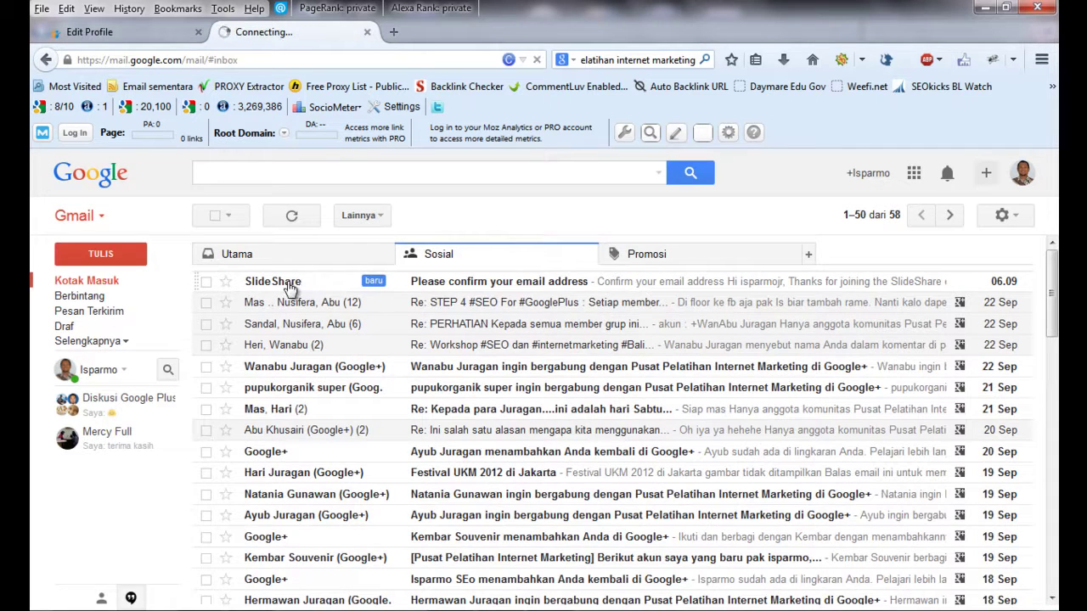
click(289, 288)
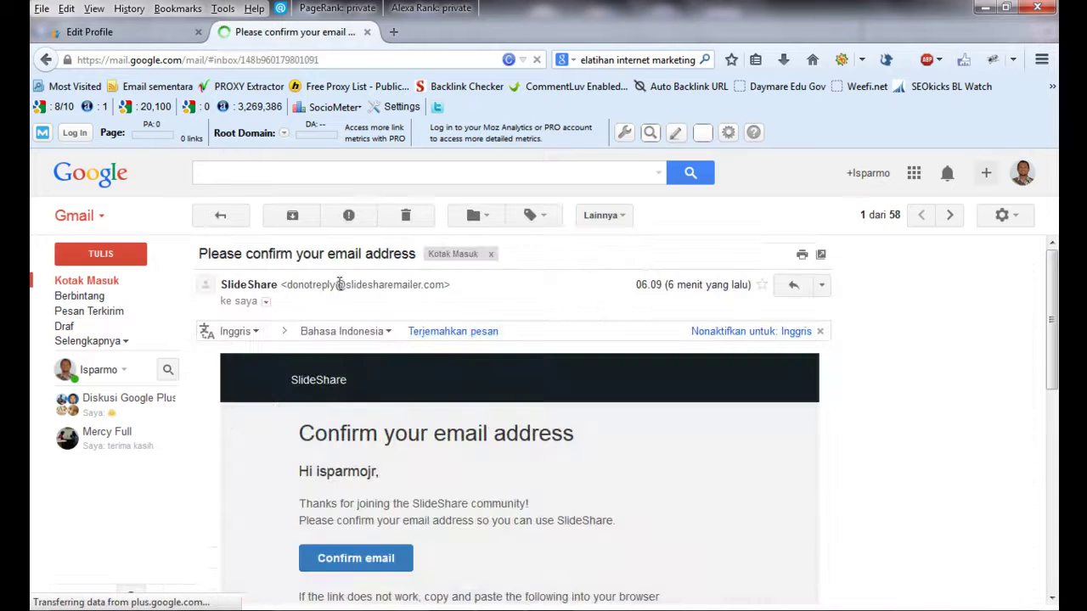
- Confirm the email address and view the newly opened SlideShare newsfeed tab
scroll(1056, 297, down, 2)
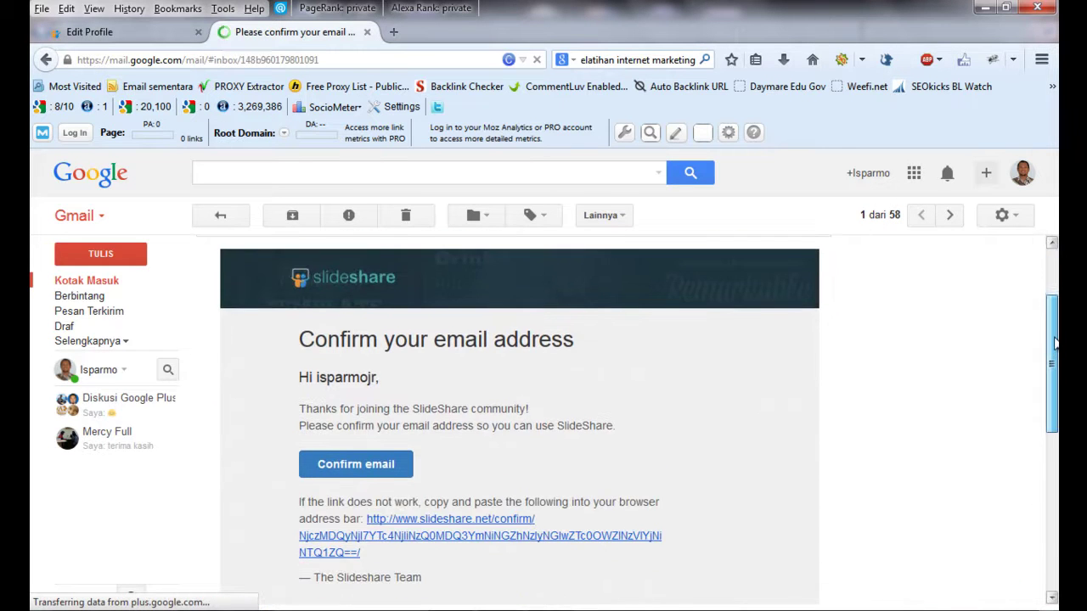
click(356, 466)
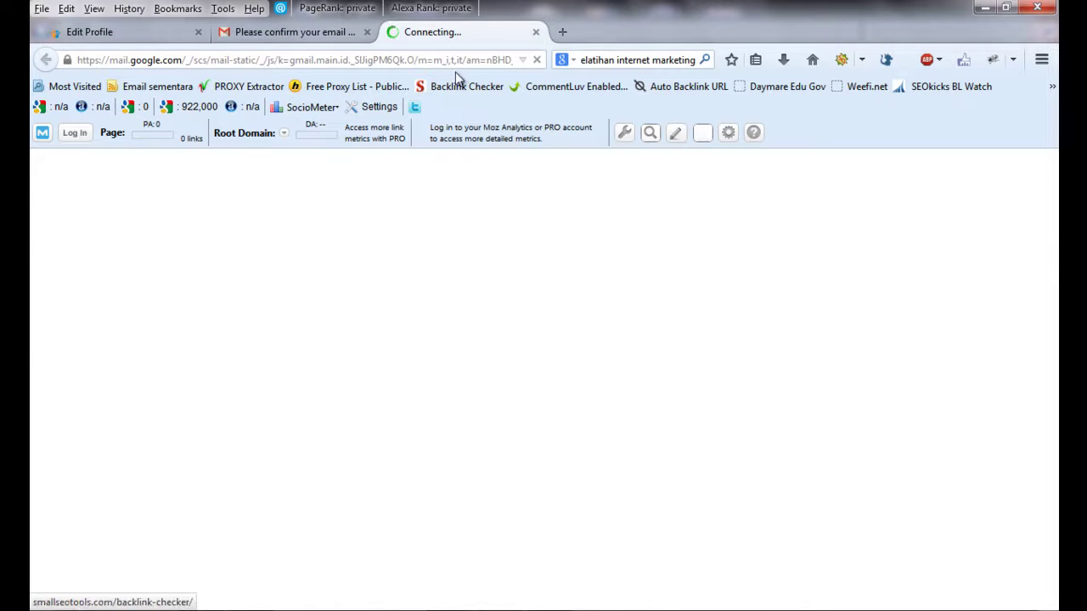
click(146, 38)
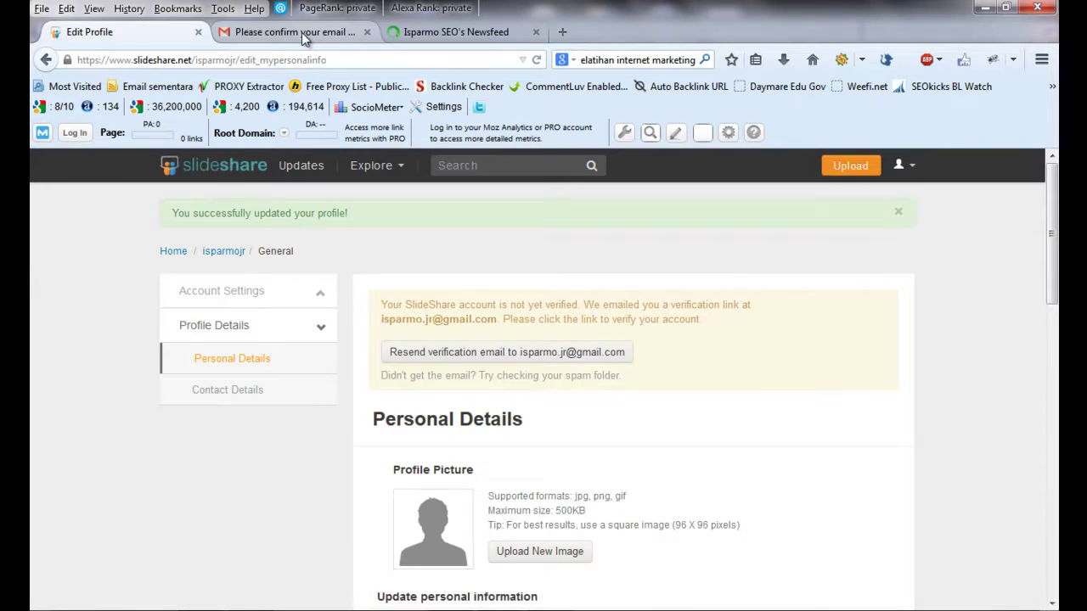
click(301, 33)
click(452, 36)
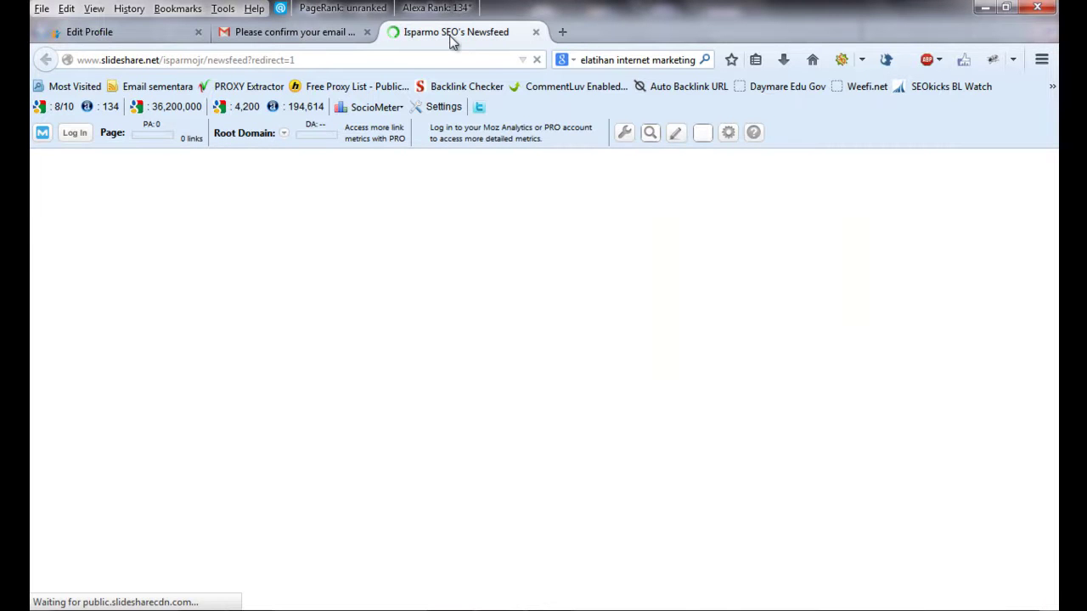
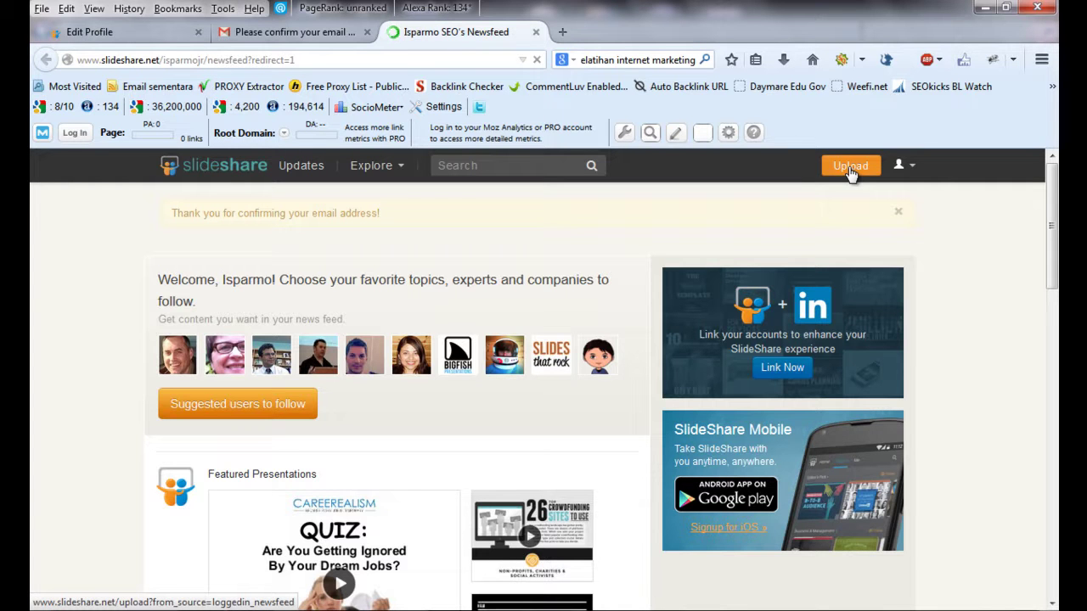
- Switch from the SlideShare newsfeed to the Word document 'Pelatihan Internet Marketing dan SEO di Bali'
key(alt+Tab)
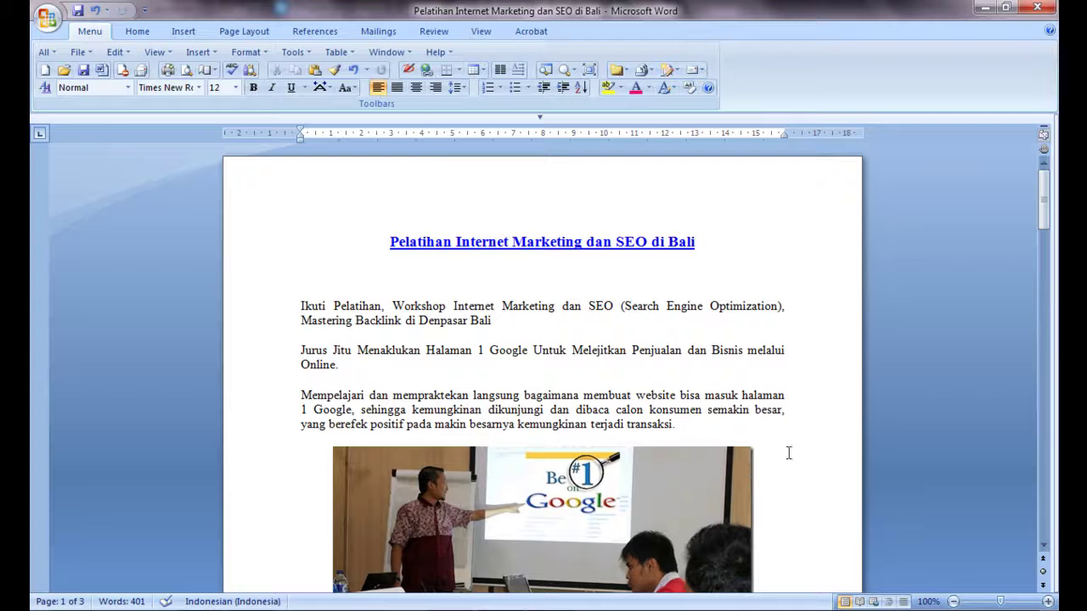
- Scroll through the Word document and select its title heading
drag(1044, 200, 1039, 445)
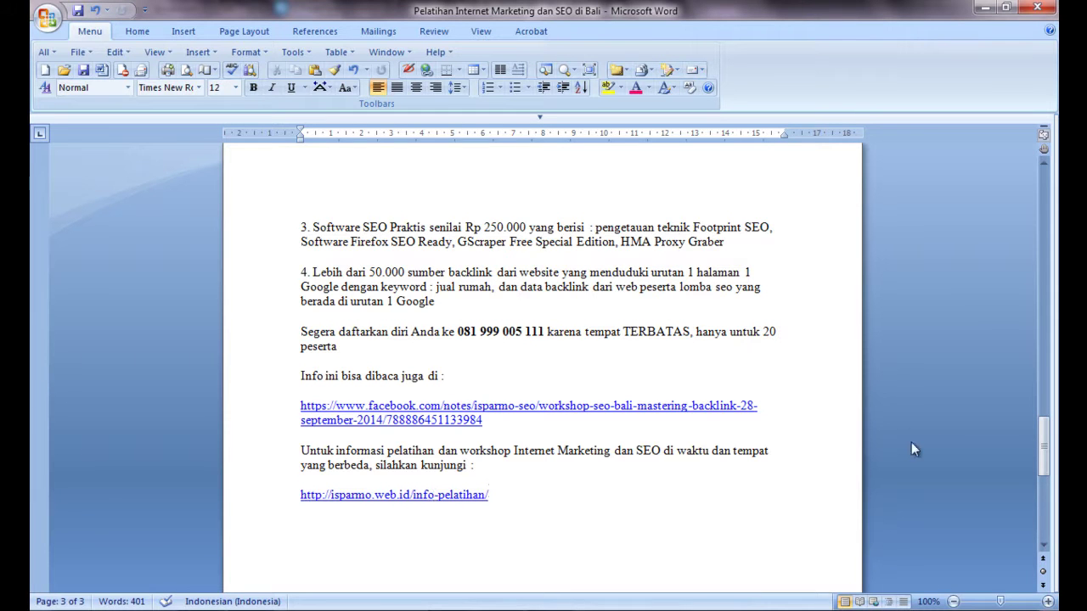
drag(1045, 441, 1045, 199)
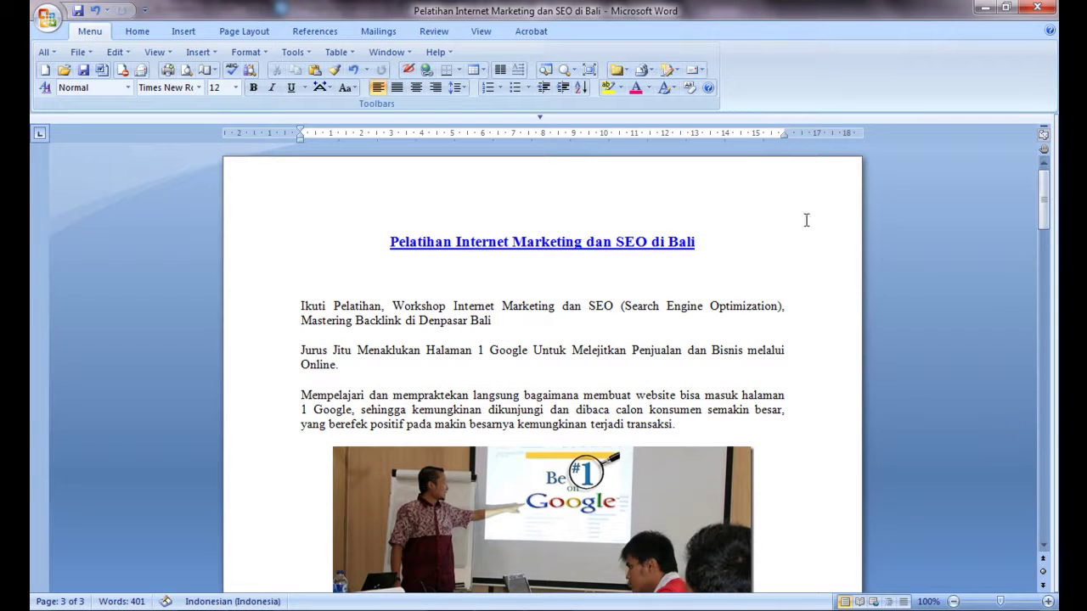
drag(702, 242, 376, 243)
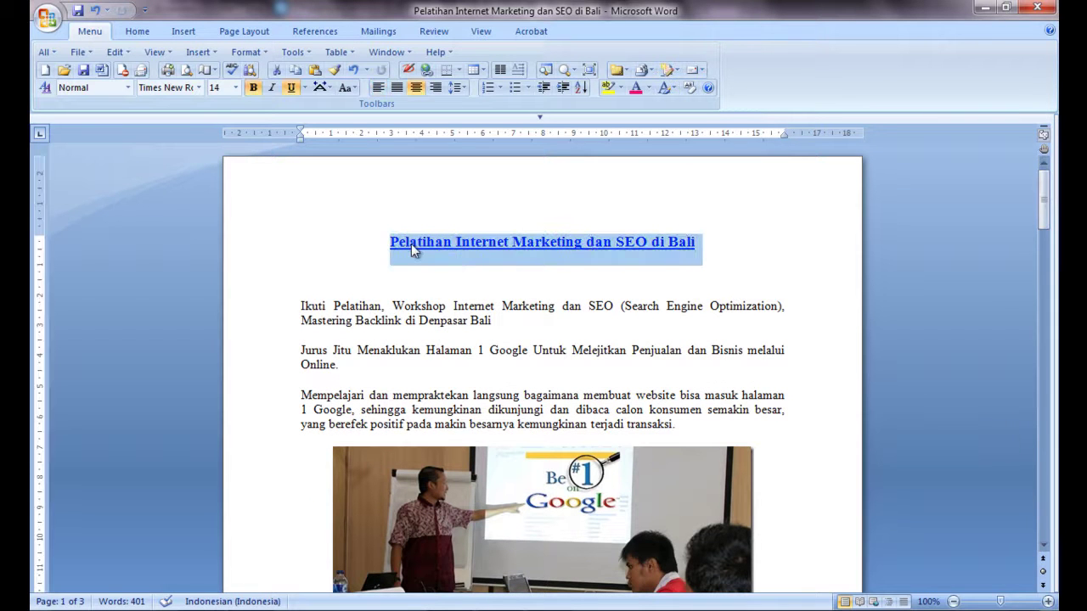
right_click(413, 246)
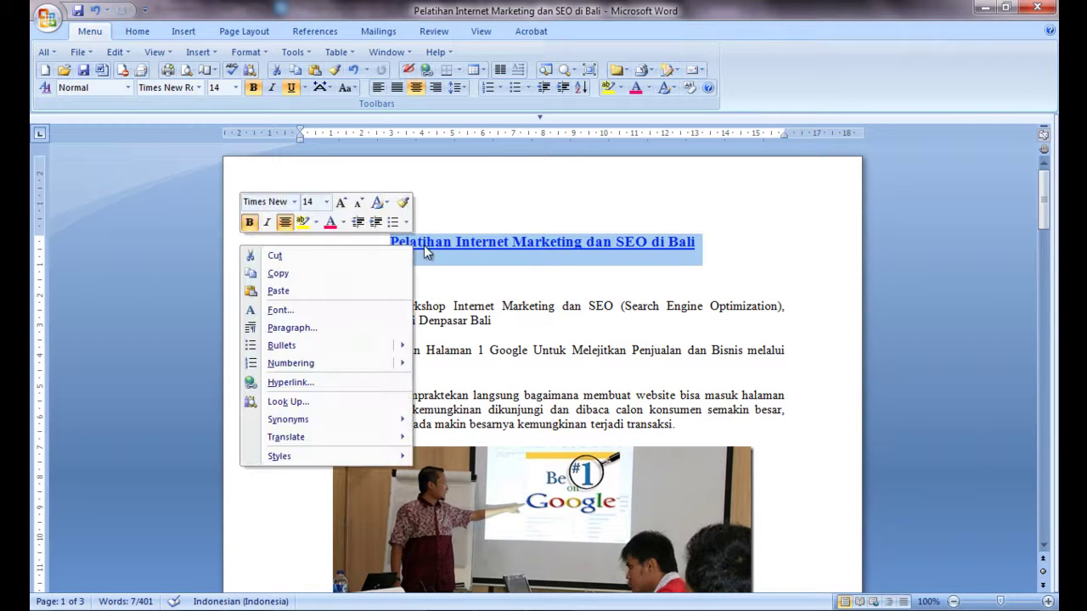
click(721, 239)
click(703, 241)
- Reselect the heading, open and cancel the Hyperlink dialog, then return to Firefox
drag(702, 241, 381, 243)
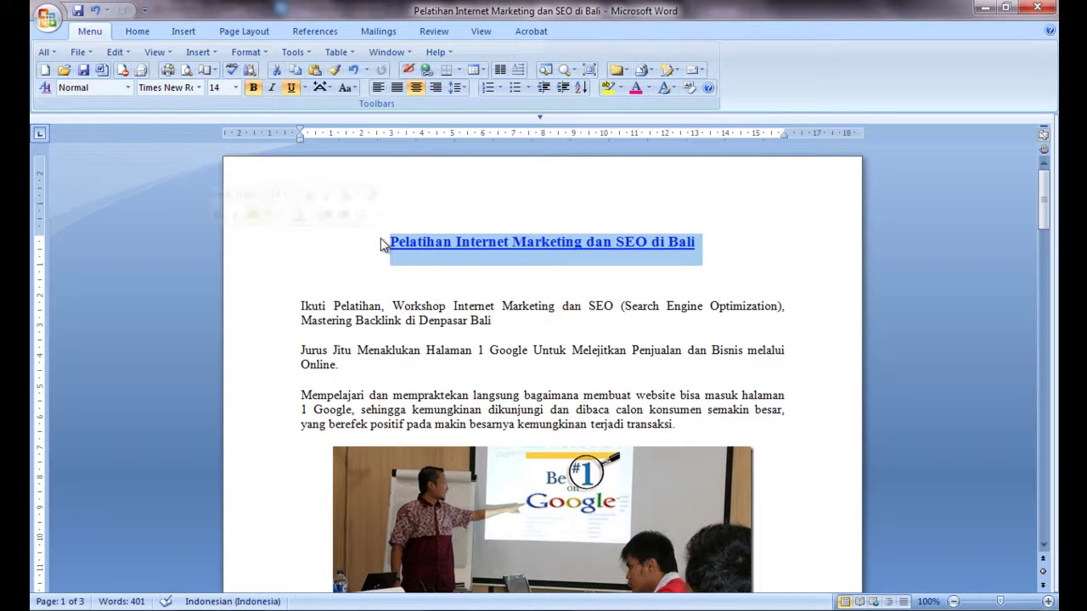
right_click(441, 242)
click(362, 376)
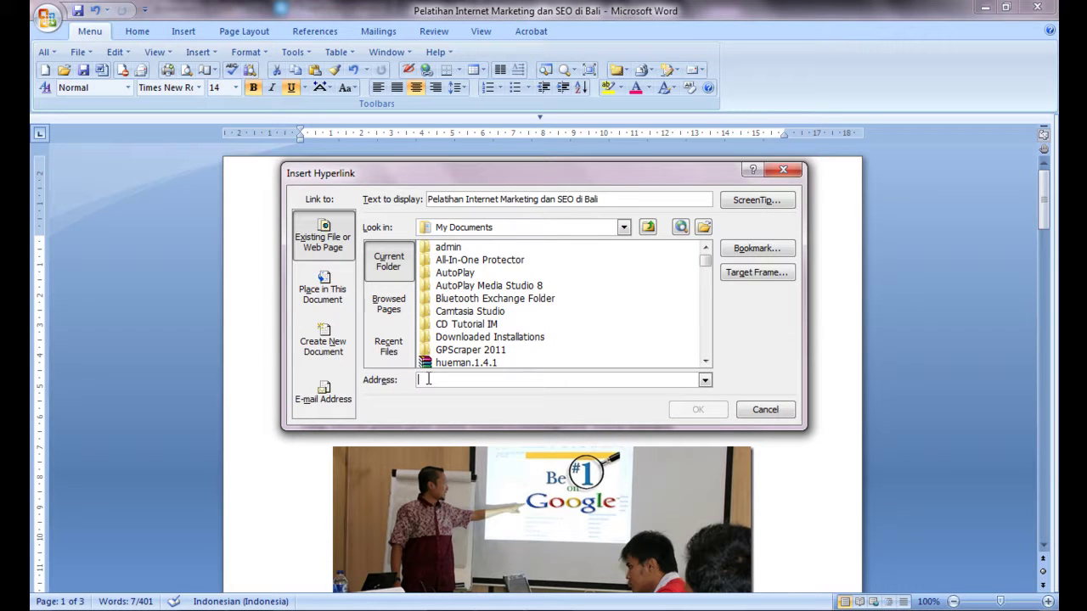
click(754, 413)
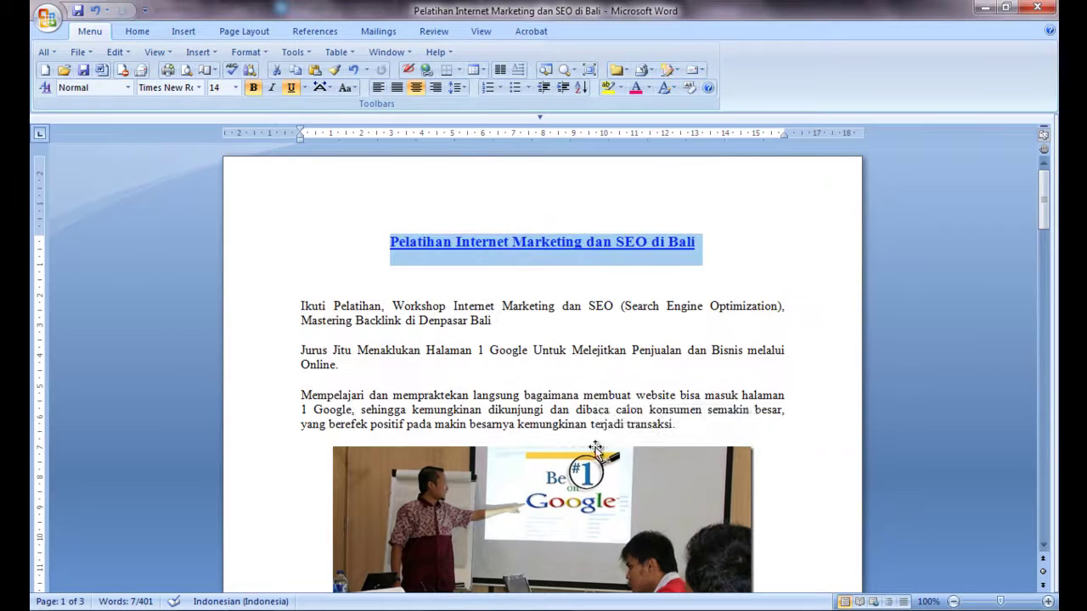
key(alt+Tab)
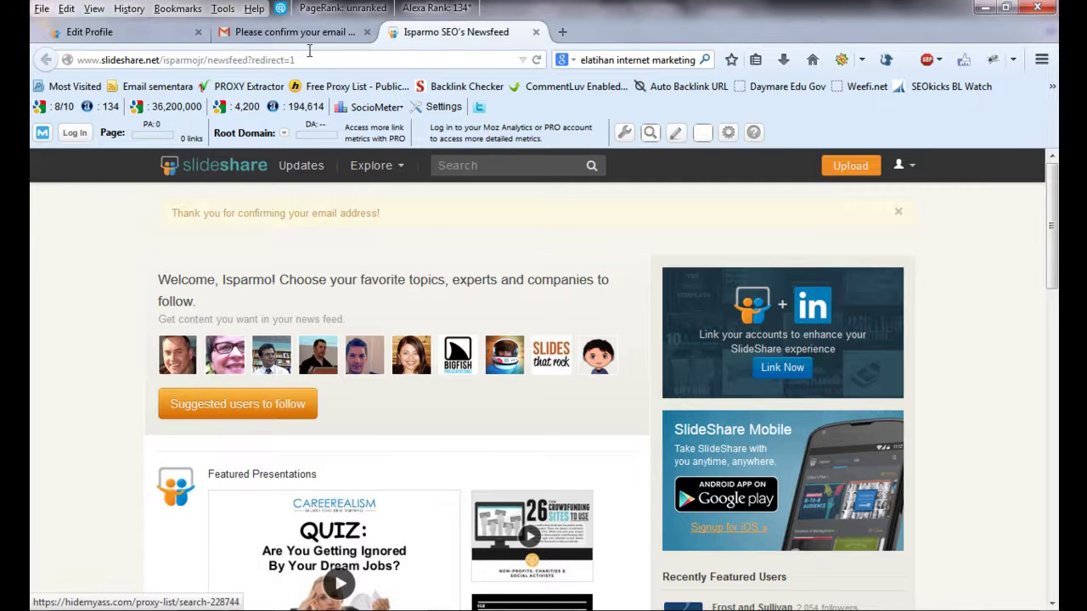
- Open the Workshop SEO Bali, 28 September 2014 article from isparmo.web.id and copy its URL
click(563, 34)
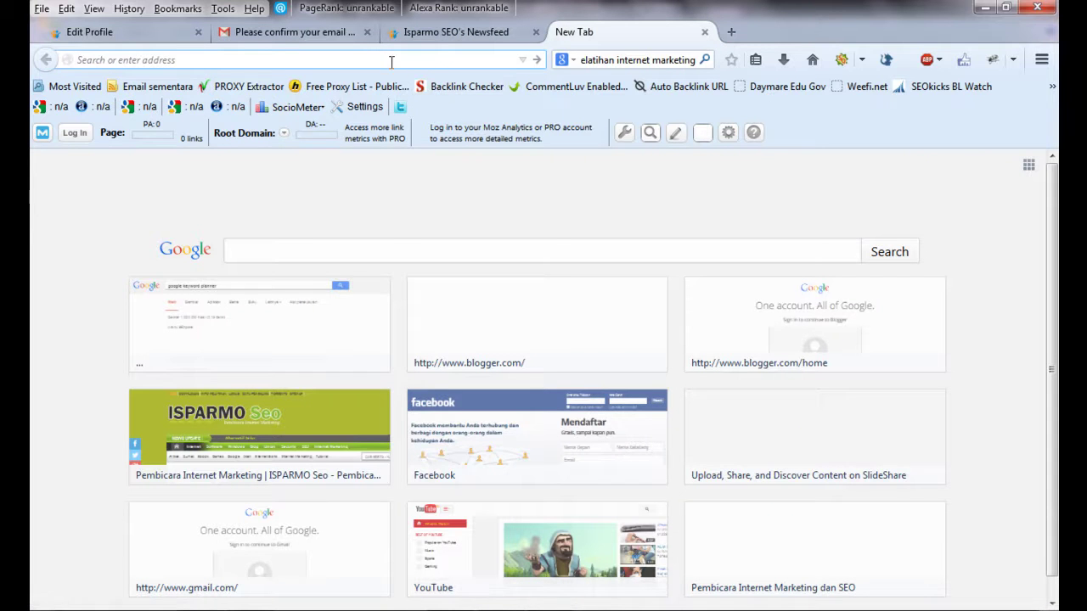
text(isparmo.web.id)
key(Return)
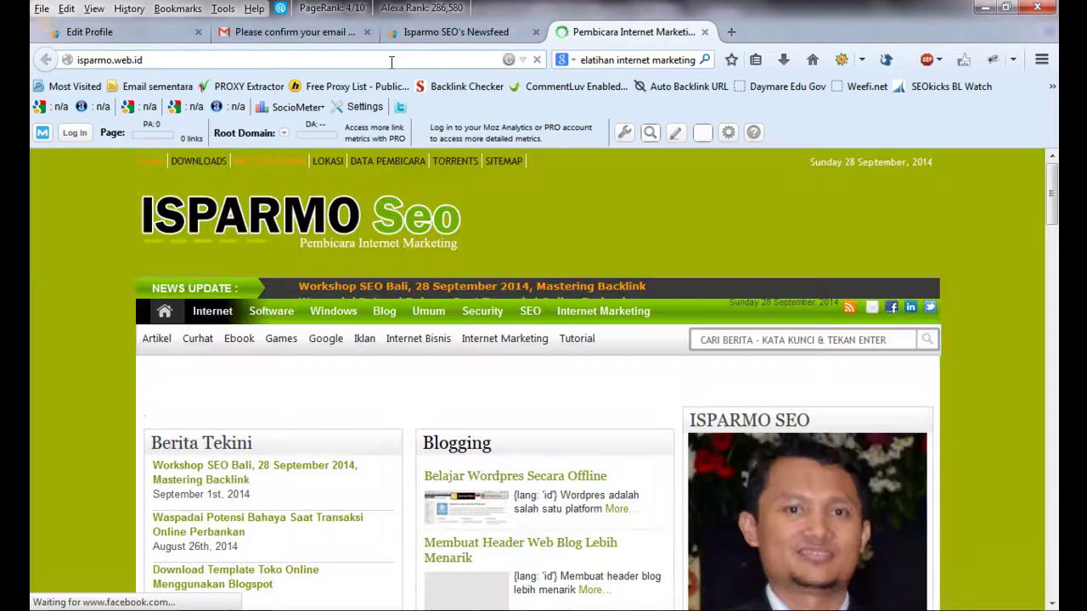
drag(1051, 199, 1050, 261)
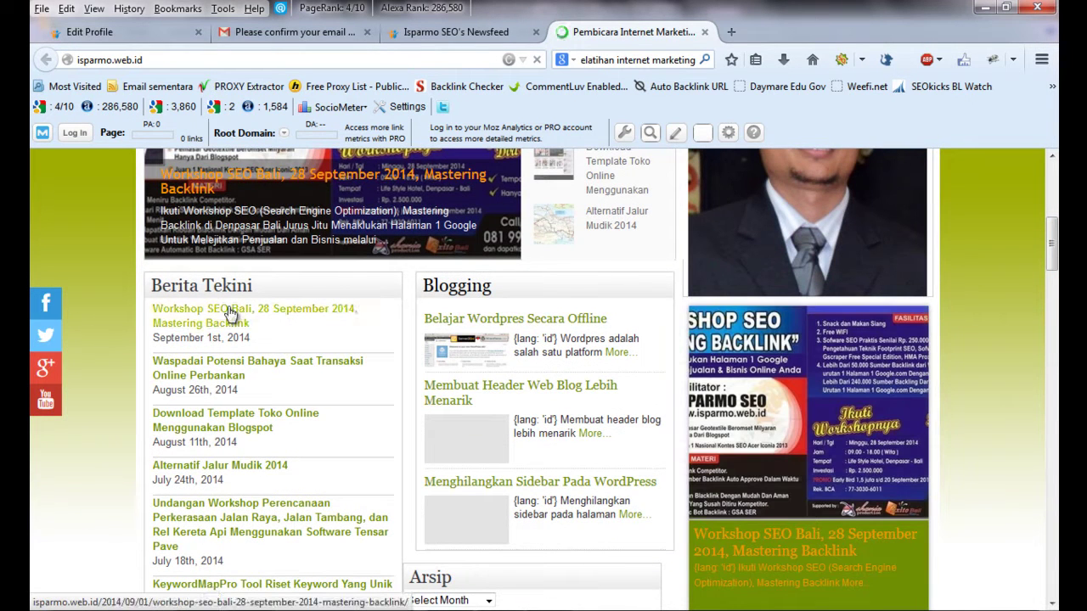
click(230, 315)
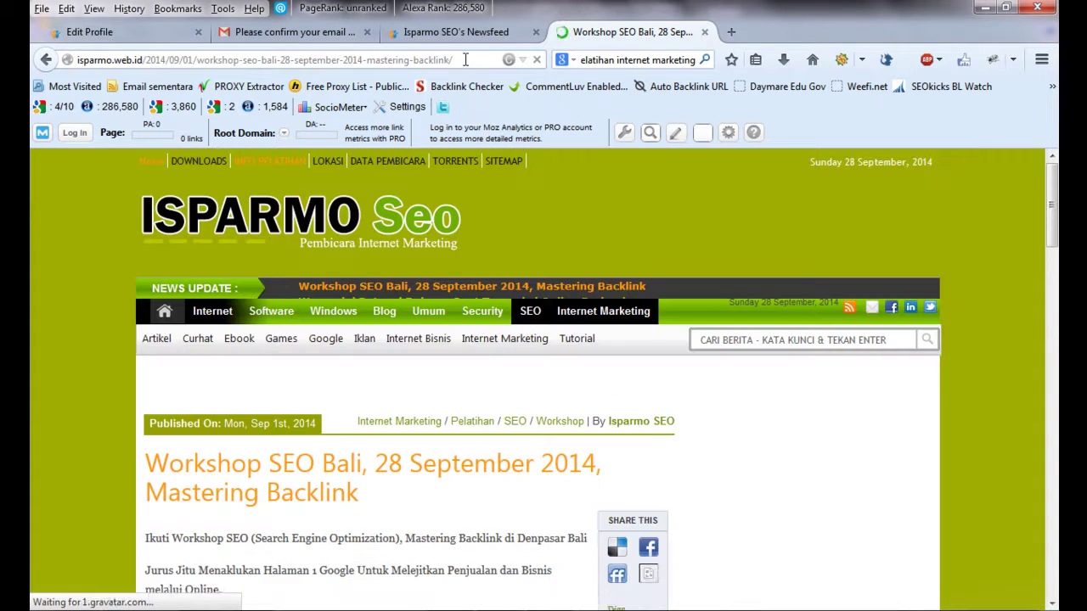
click(465, 60)
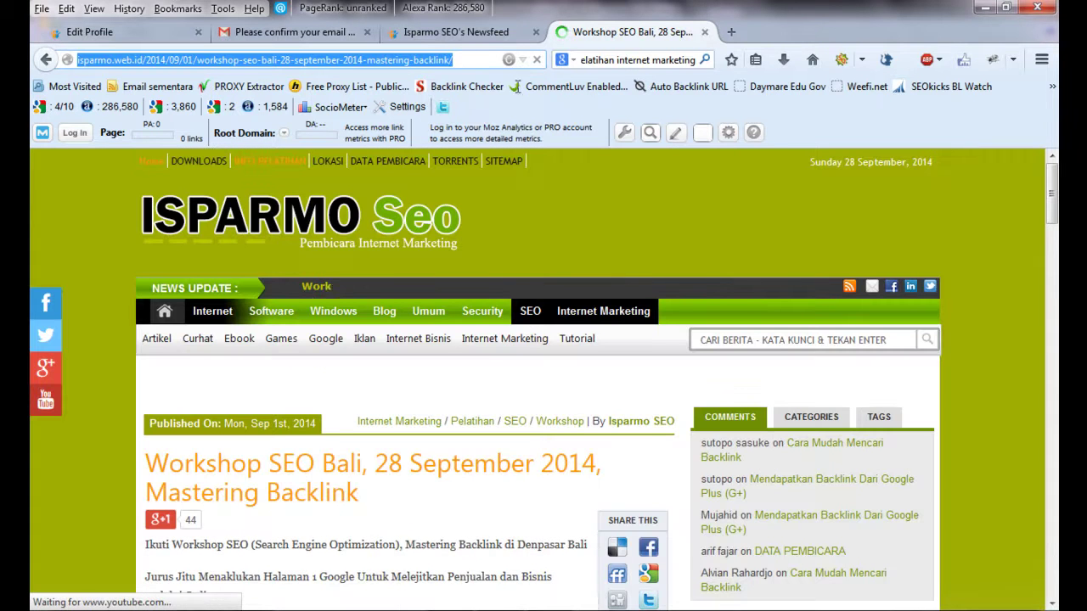
key(alt+Tab)
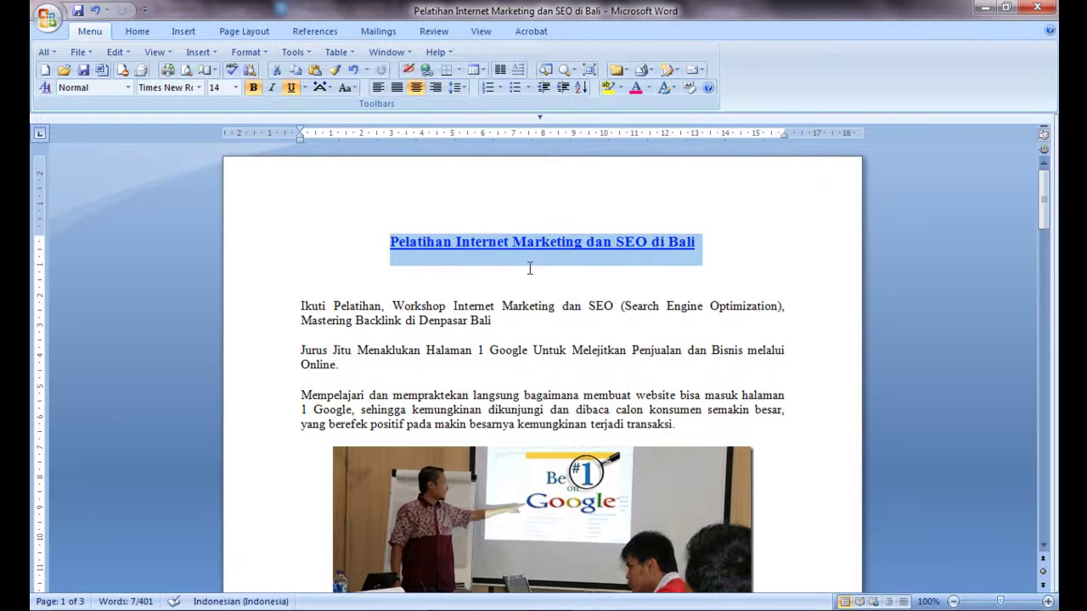
- Hyperlink the Word heading to the pasted Workshop SEO Bali article URL
right_click(516, 244)
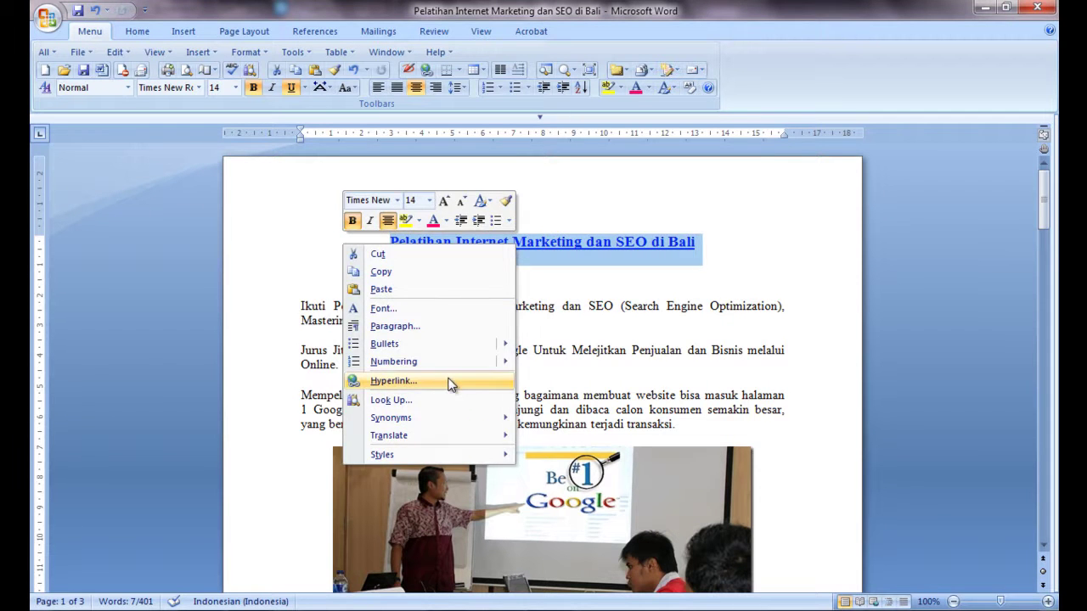
click(448, 380)
key(ctrl+v)
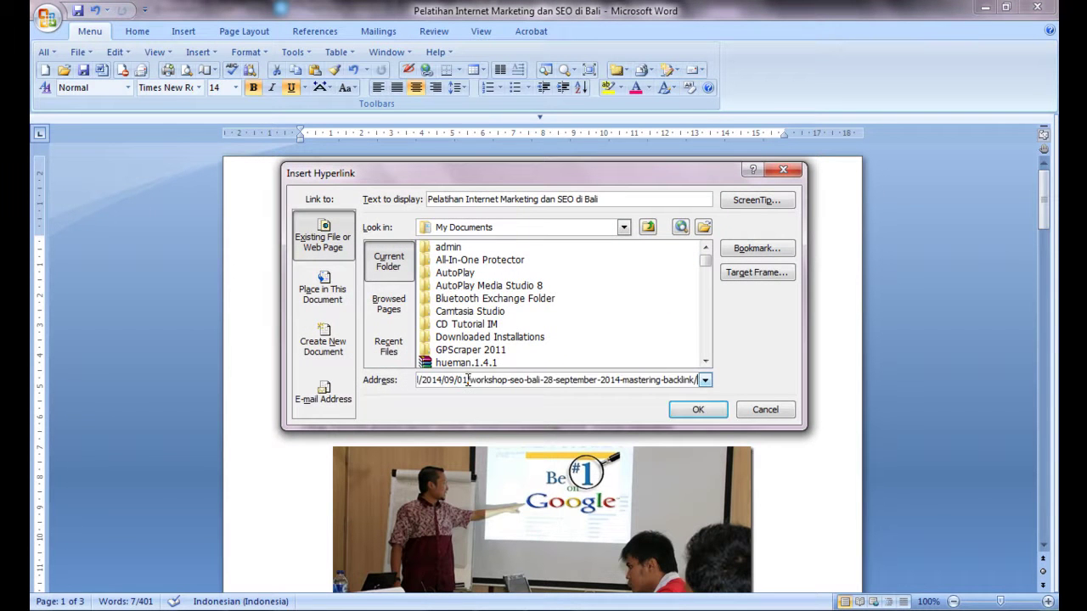
click(692, 411)
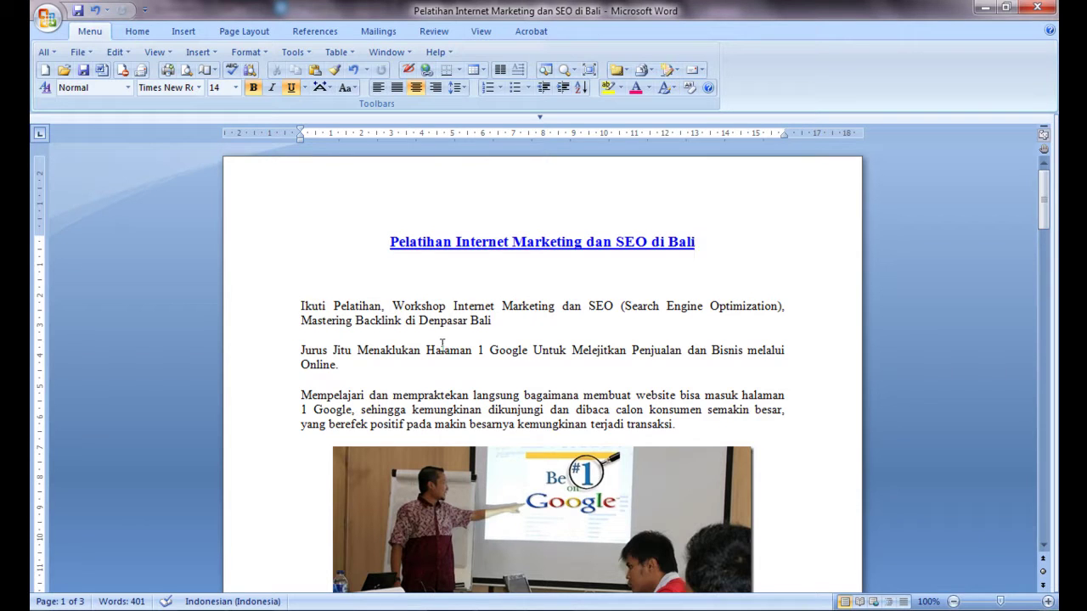
key(alt+Tab)
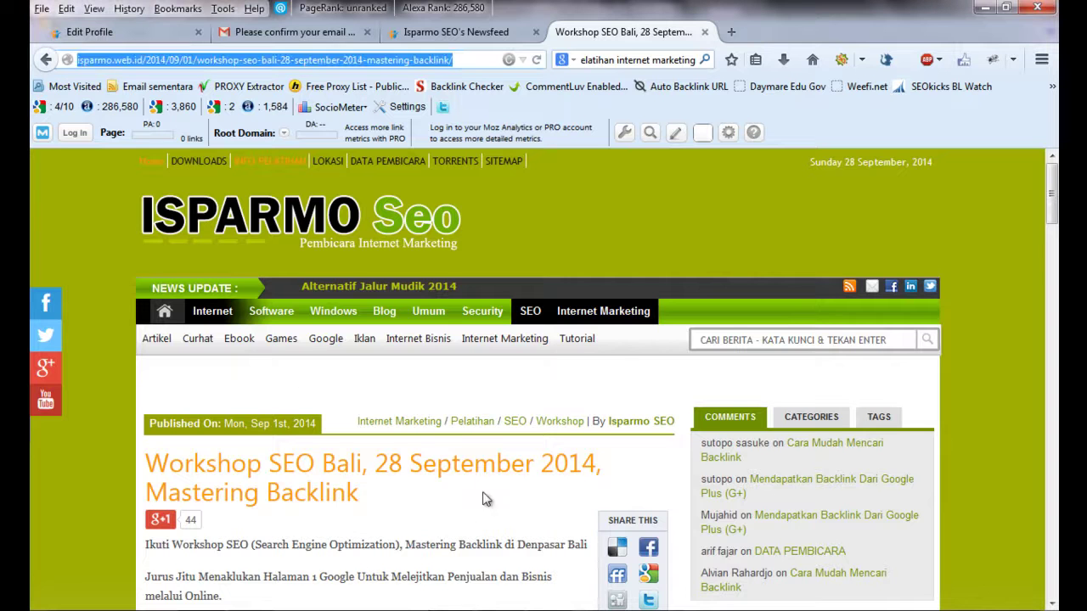
- Go to SlideShare's upload page and start choosing a file from the computer
click(501, 33)
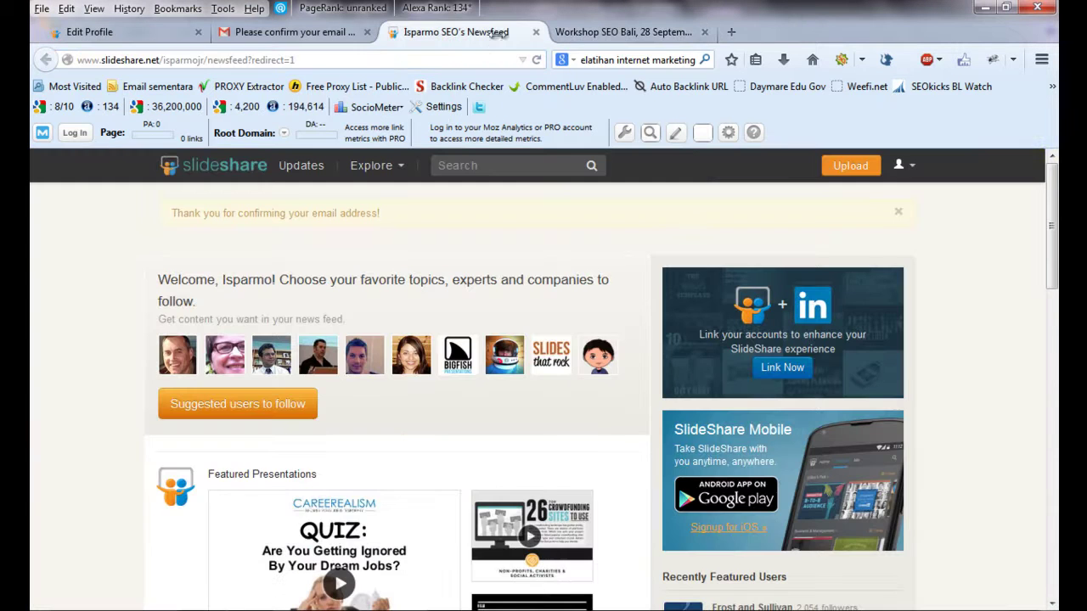
click(849, 167)
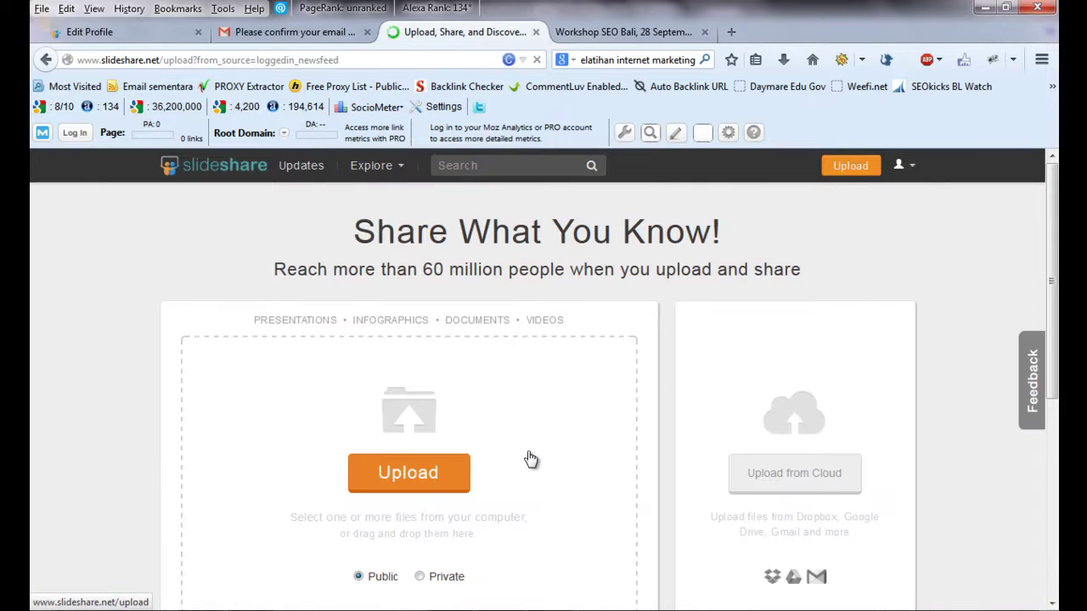
click(396, 476)
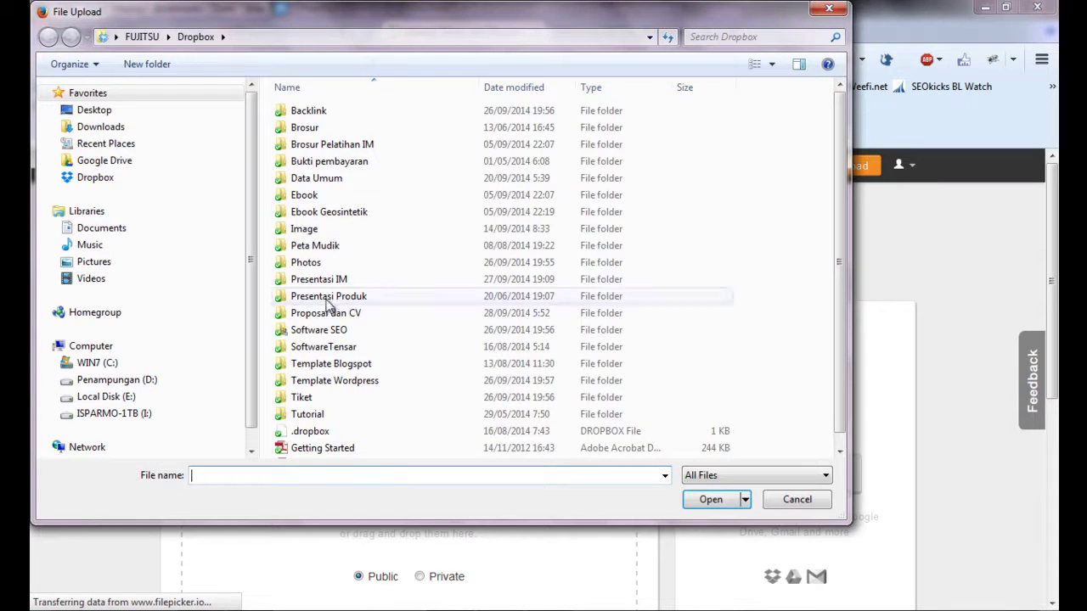
- Pick Pelatihan Internet Marketing dan SEO di Bali.docx from Documents and upload it
click(91, 228)
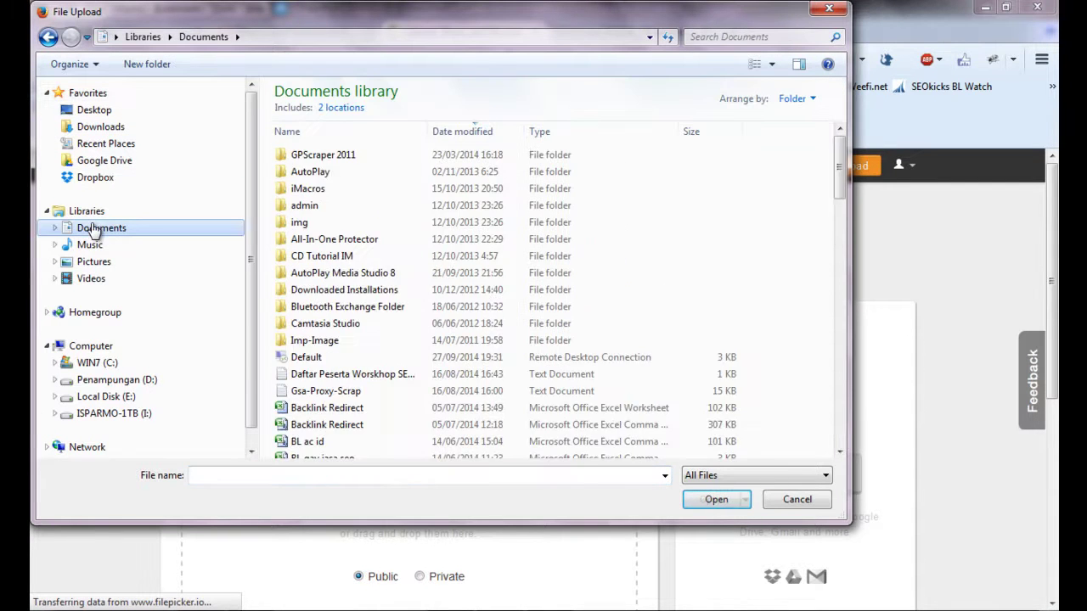
click(491, 134)
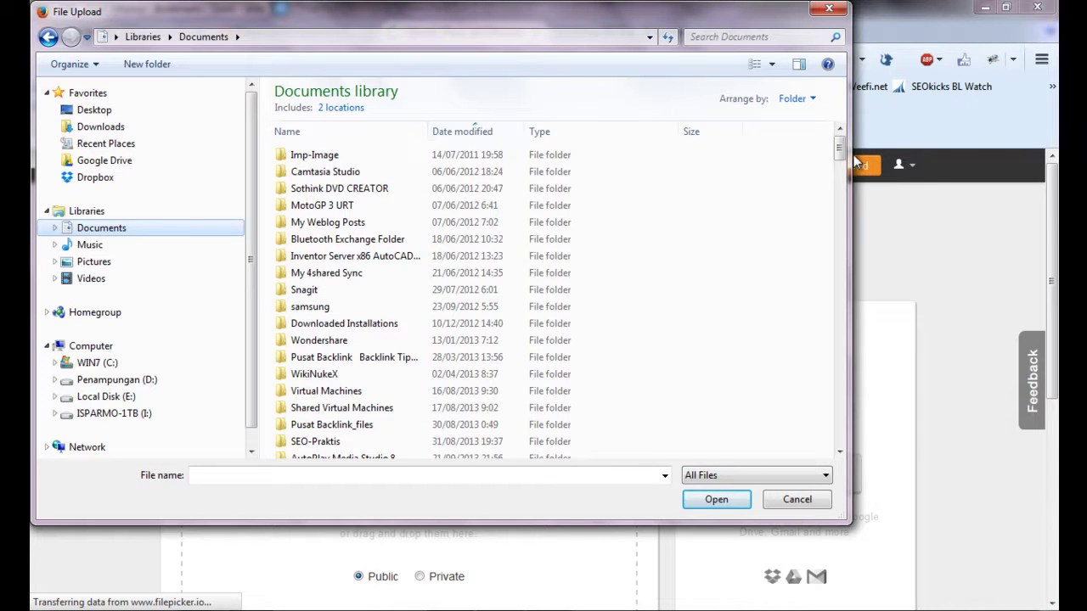
click(485, 134)
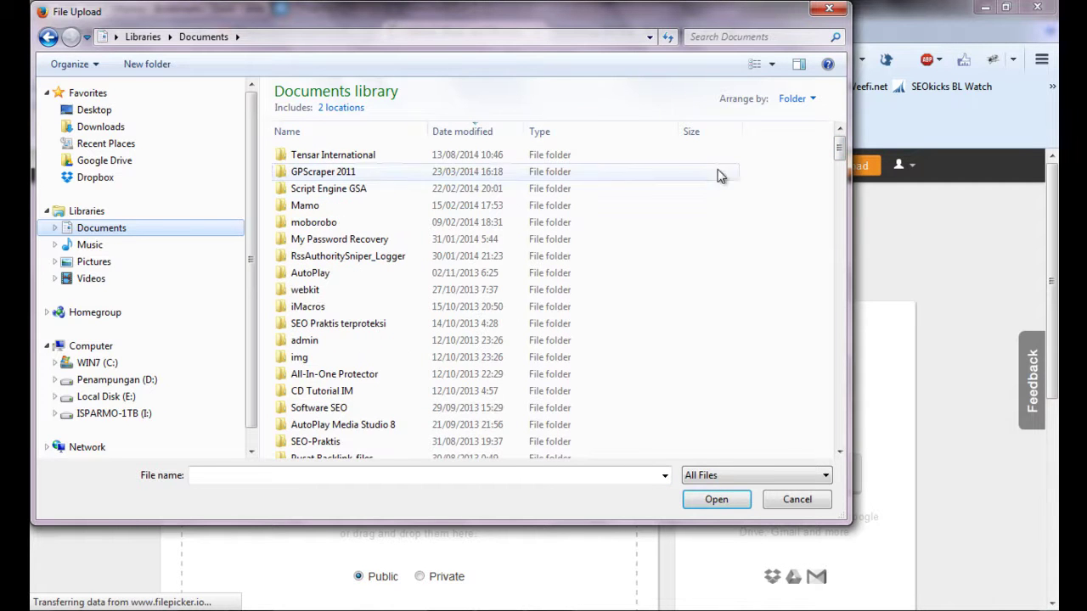
drag(838, 160, 839, 197)
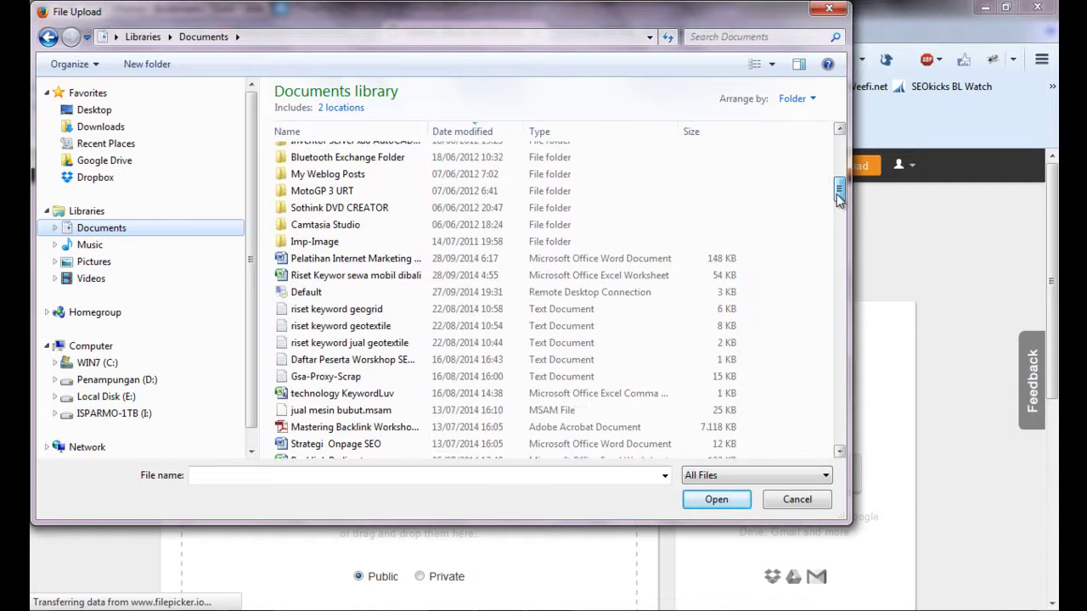
click(458, 258)
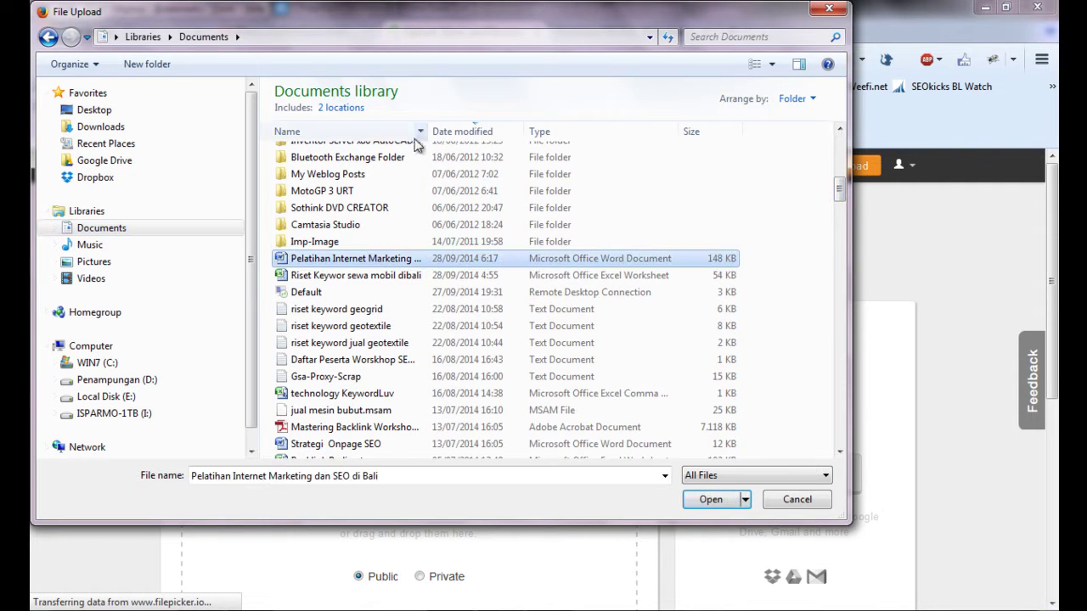
drag(426, 132, 572, 133)
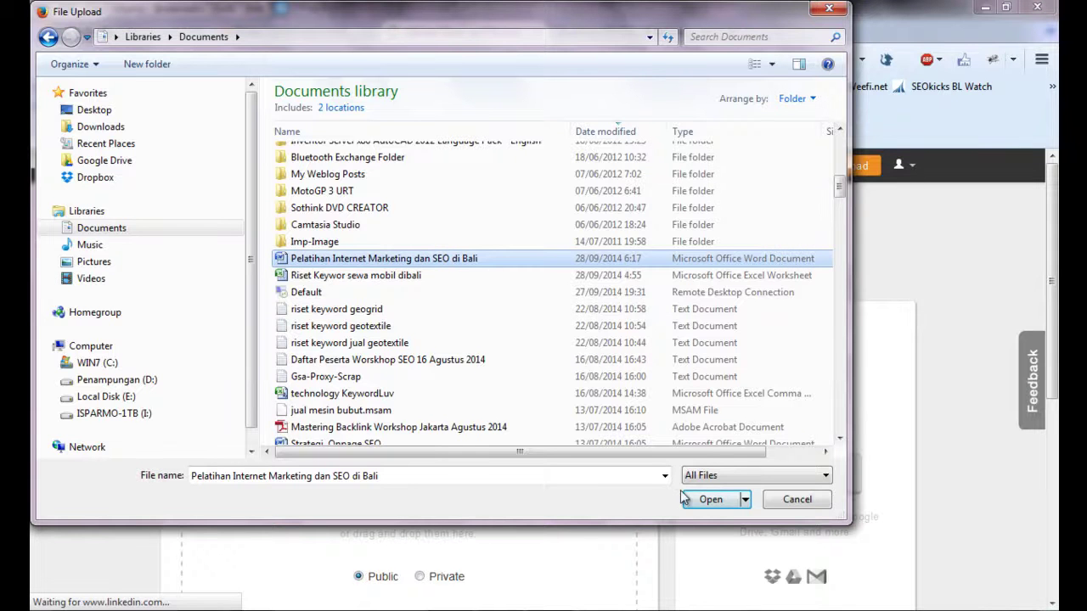
click(690, 501)
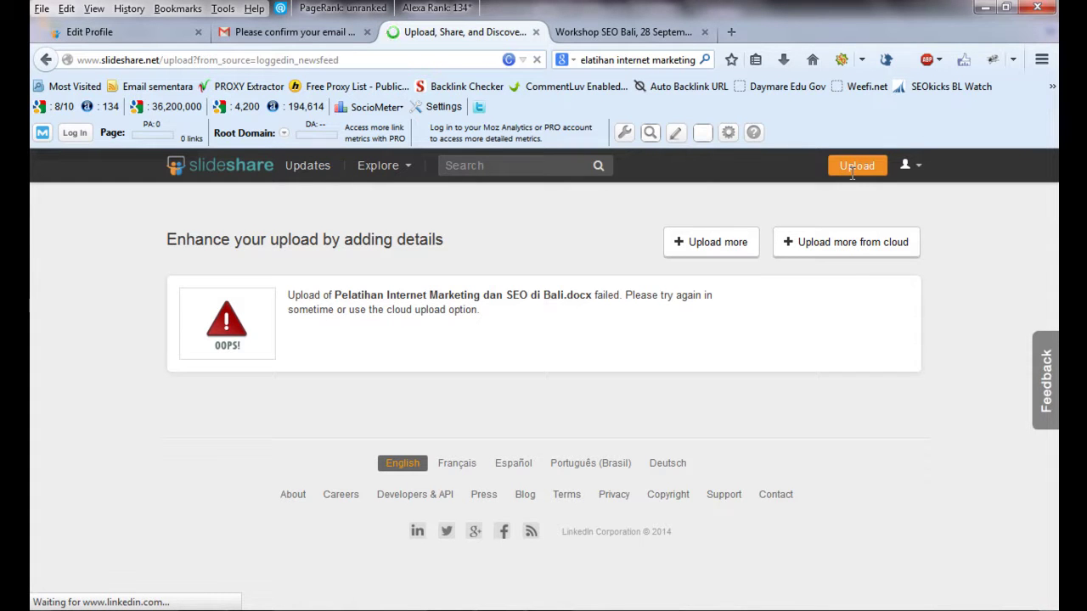
- Try the cloud upload option, then switch back to uploading from this computer
click(852, 242)
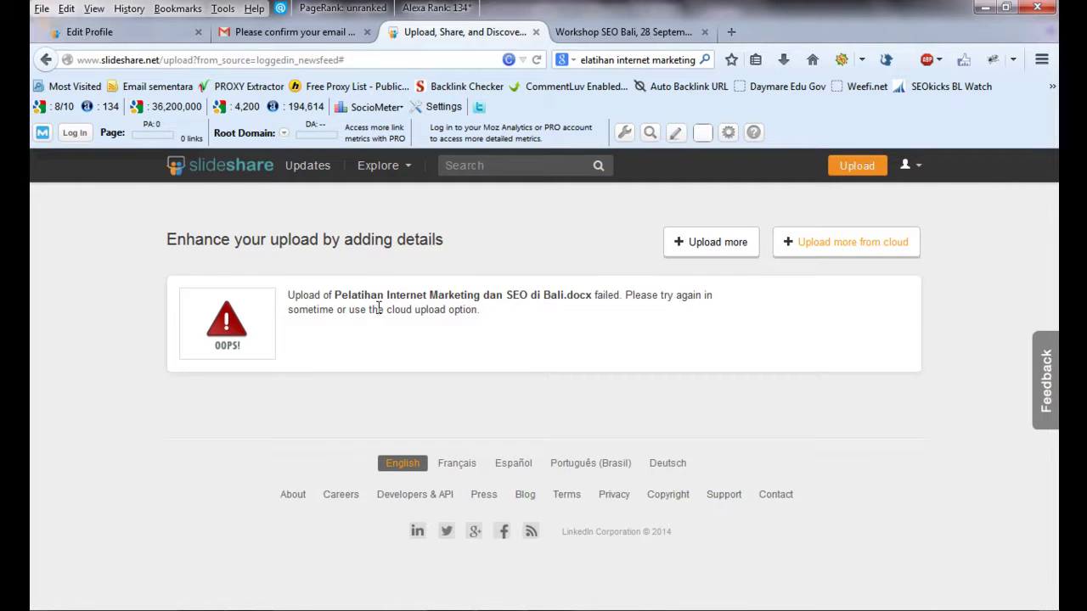
click(839, 252)
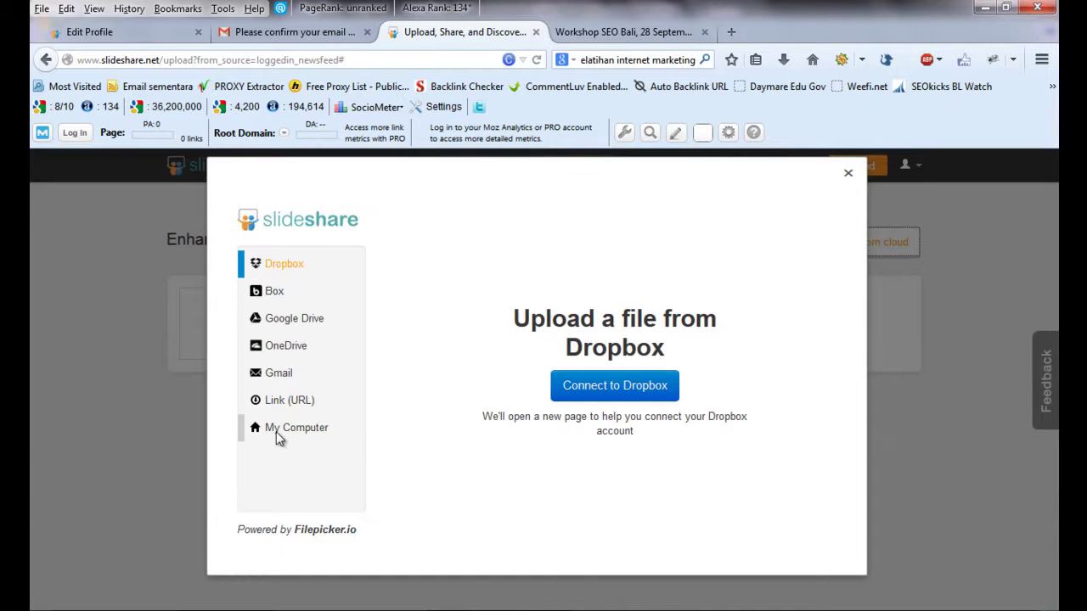
click(279, 431)
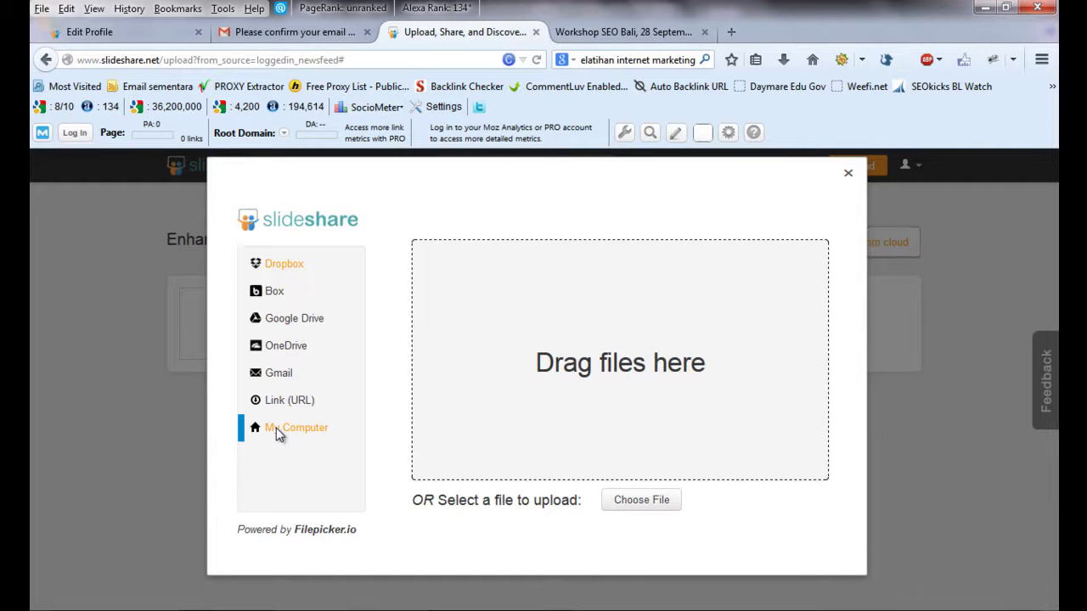
- Retry the upload with the Pelatihan Internet Marketing dan SEO di Bali document from Documents
click(642, 501)
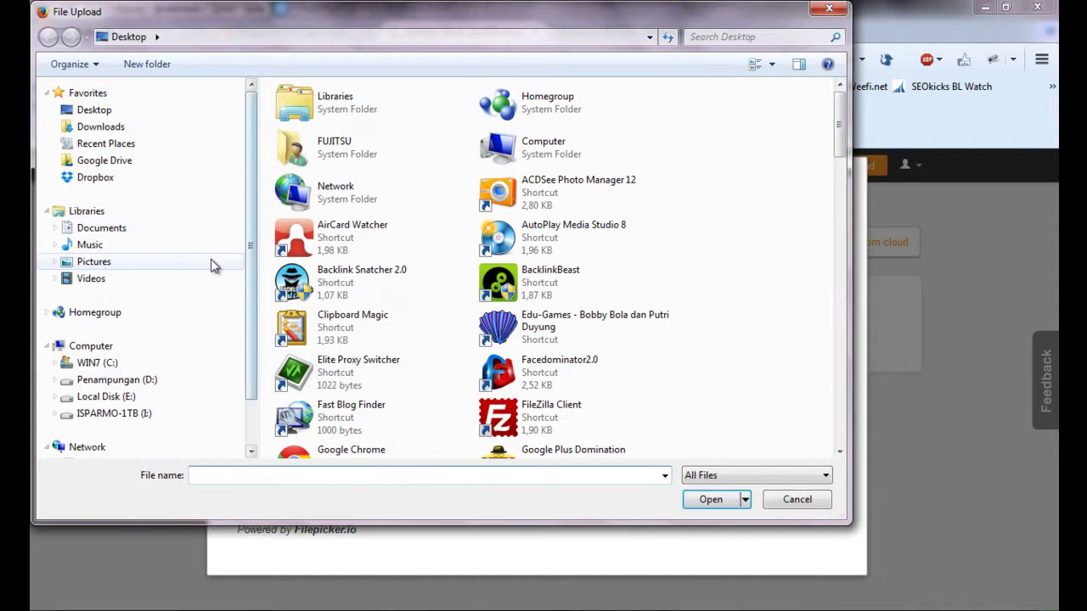
click(98, 228)
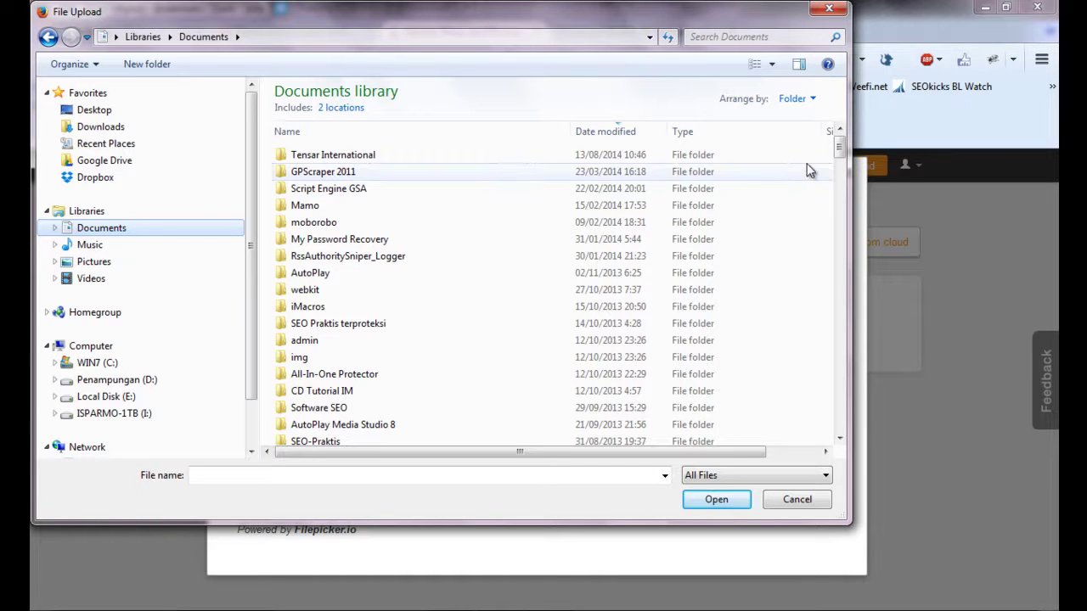
drag(838, 147, 838, 186)
click(357, 256)
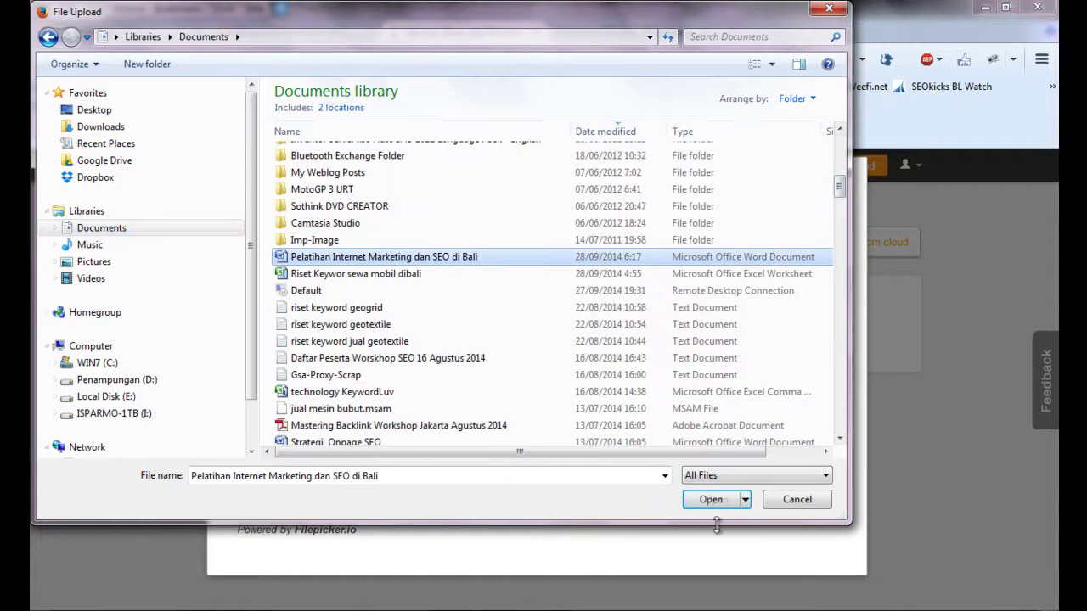
click(711, 501)
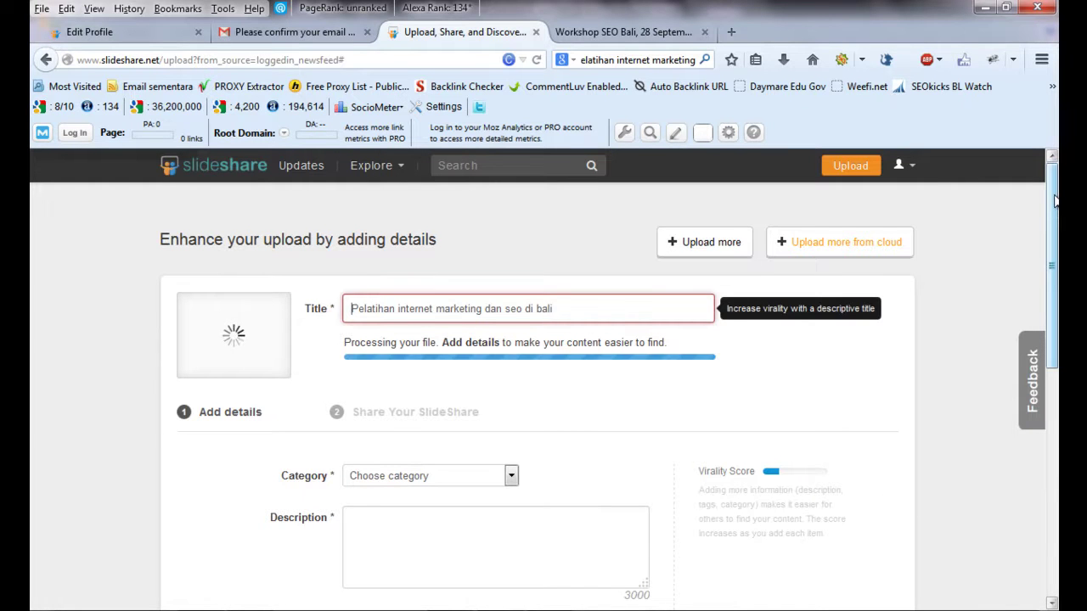
scroll(1056, 200, down, 2)
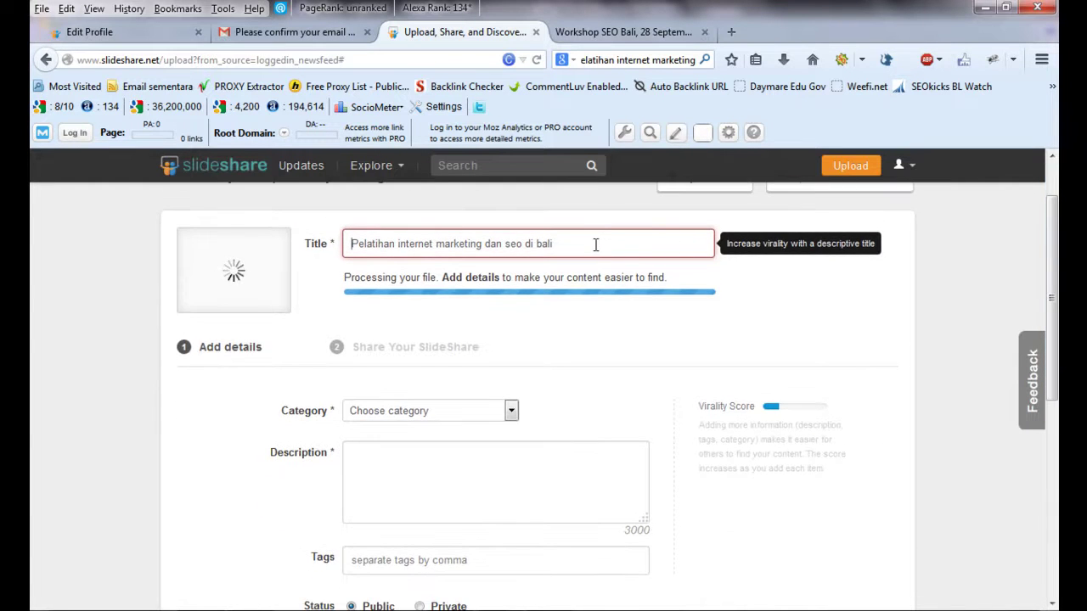
- Capitalize Internet, Marketing and SEO in the upload's Title field
click(401, 241)
key(BackSpace)
text(I)
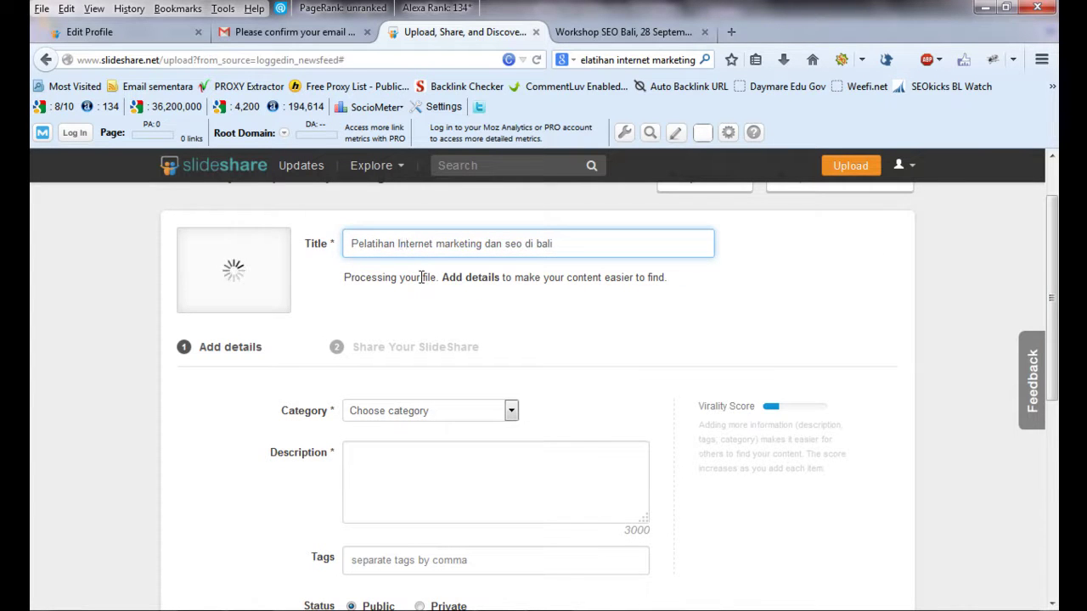
key(Right)
key(Right)
key(BackSpace)
text(M)
key(Right)
key(Right)
key(Right)
key(Right)
key(Right)
key(Right)
key(Right)
key(Right)
key(Right)
key(Right)
key(Right)
key(Right)
key(Right)
key(Right)
key(Right)
key(Right)
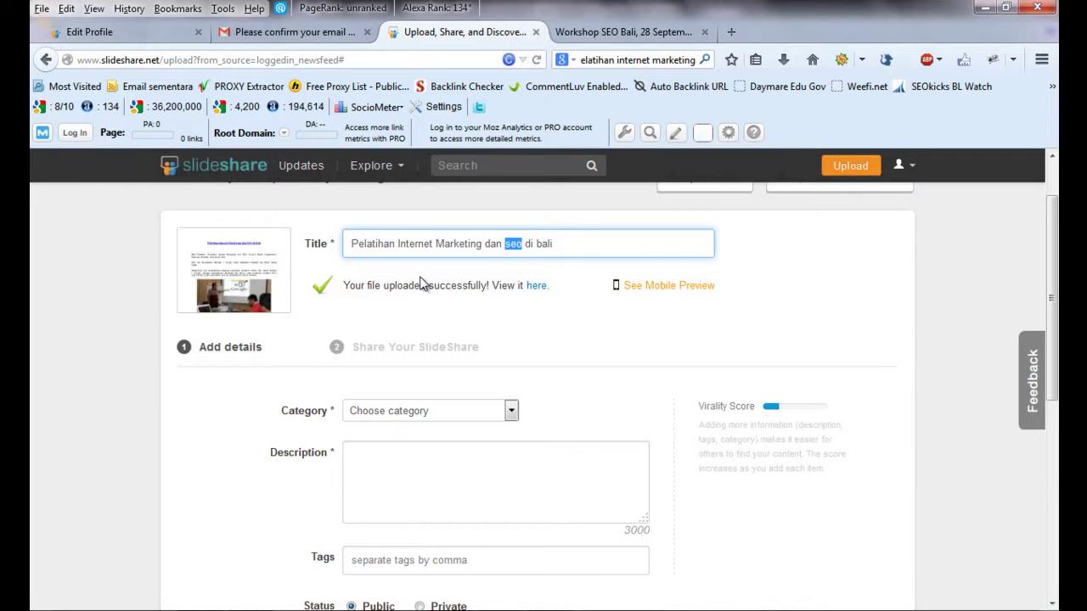
text(SEO)
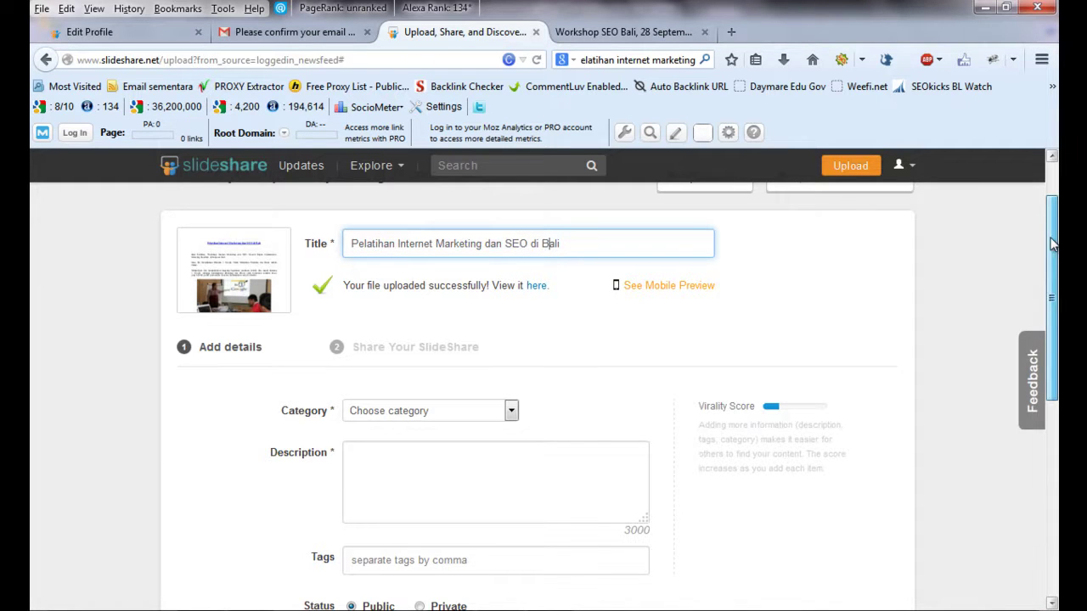
- Set the category to Internet and move into the Description box
drag(1051, 246, 1053, 259)
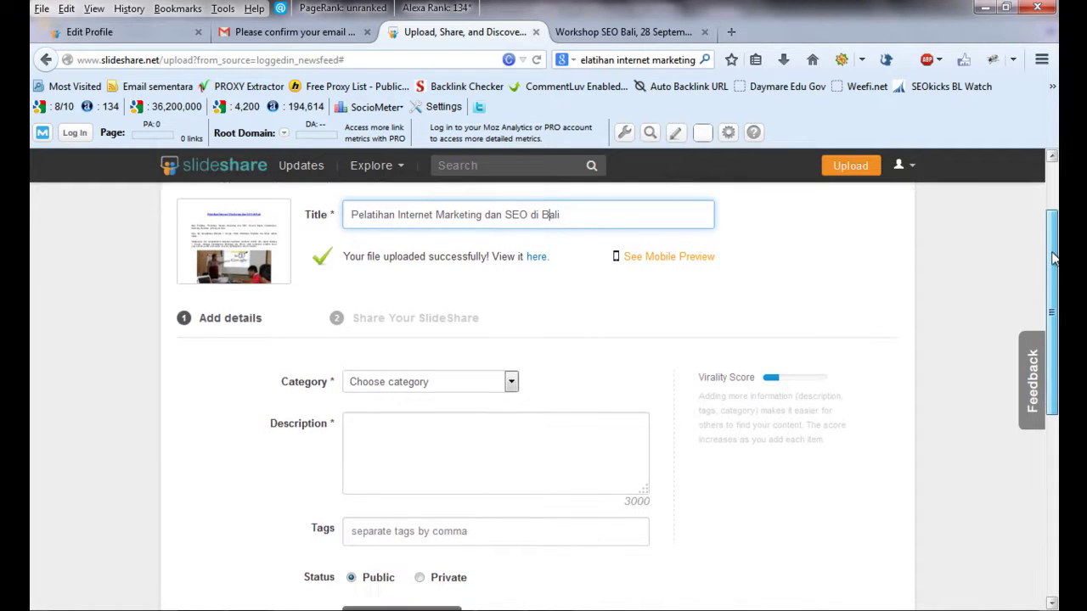
click(511, 384)
drag(523, 427, 523, 487)
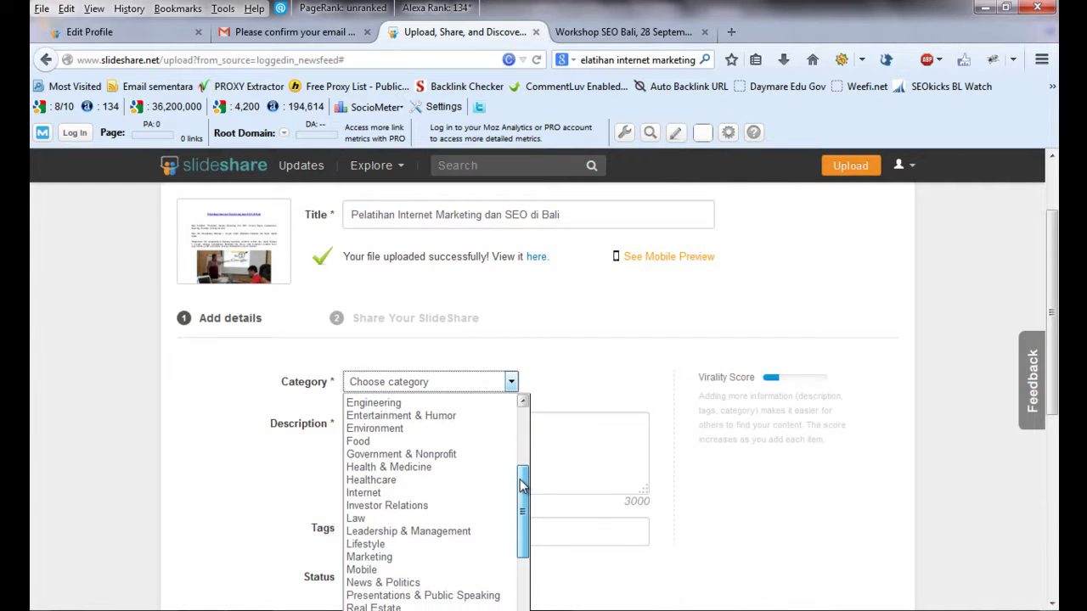
click(456, 491)
click(463, 429)
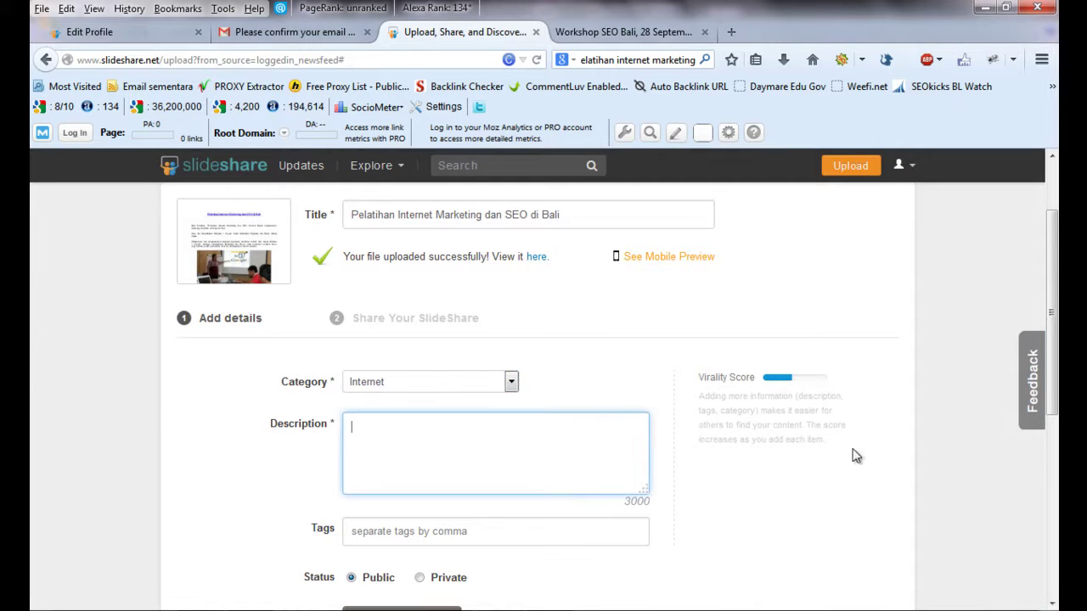
scroll(851, 450, down, 2)
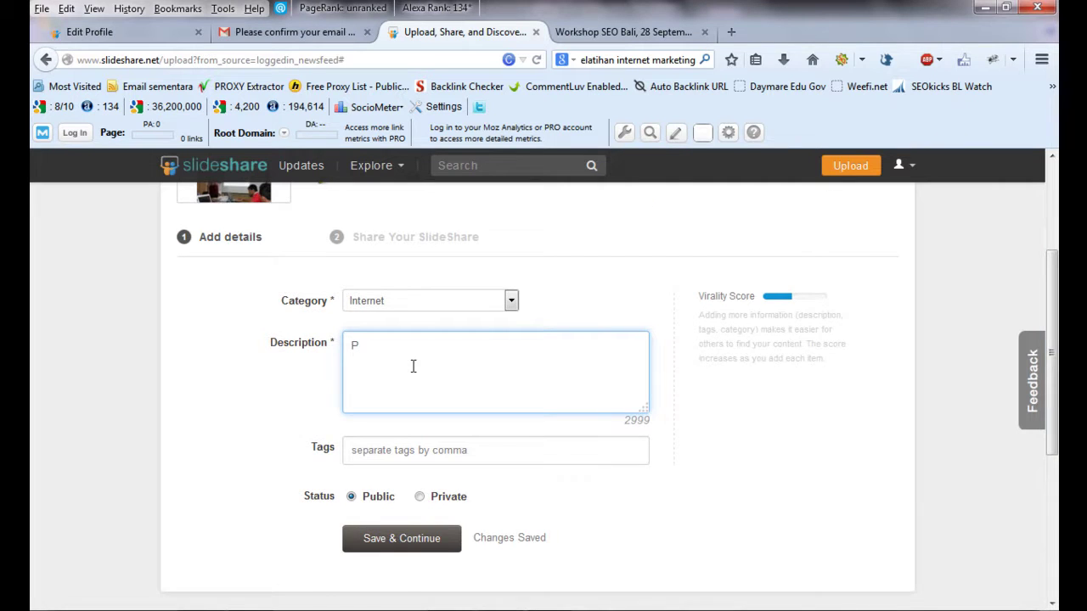
- Paste the 311-character workshop description with info links, then go to the Tags field
text(P)
key(ctrl+v)
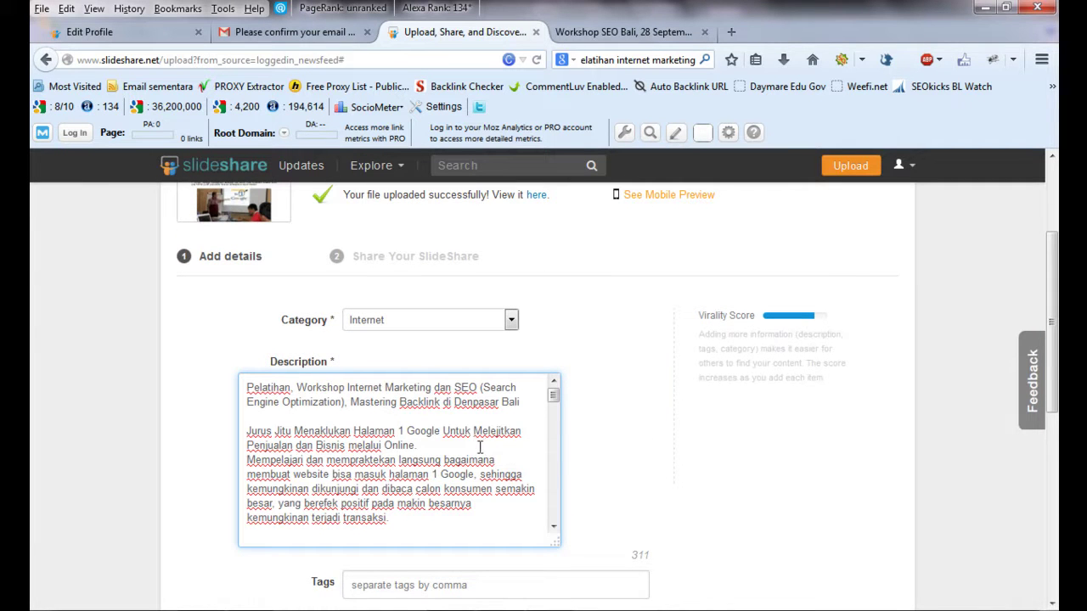
drag(552, 396, 557, 518)
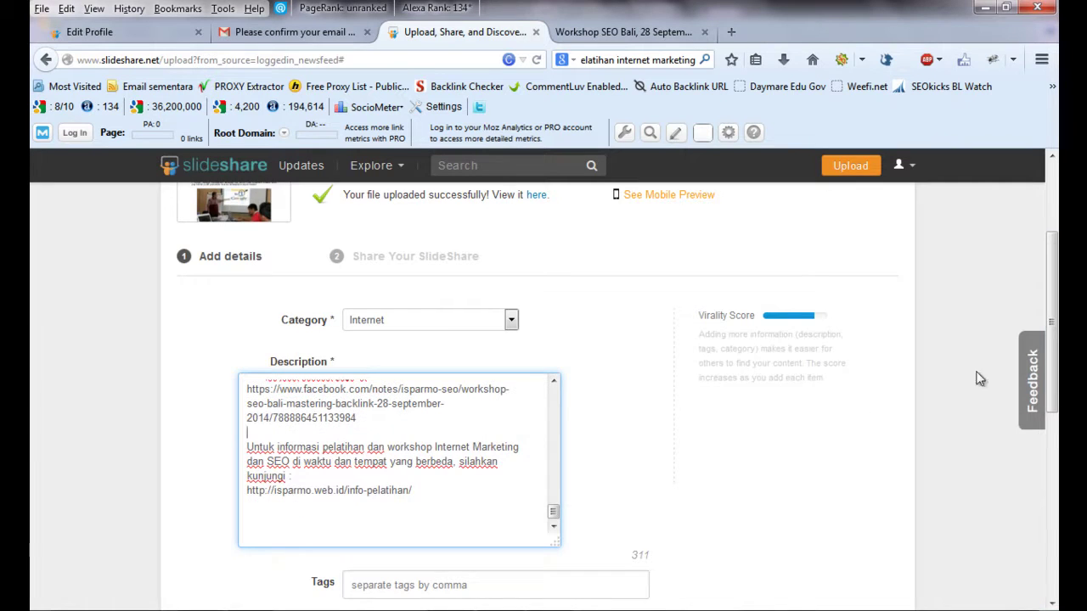
scroll(1057, 399, down, 3)
click(438, 427)
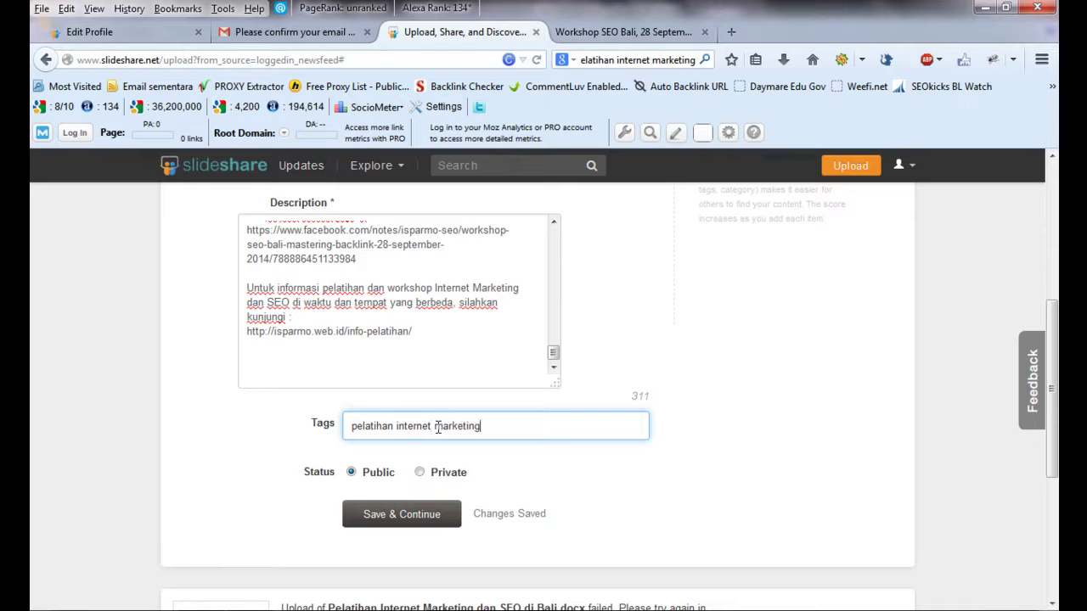
- Add tags 'pelatihan seo' and 'presentasi internet marketing', then Save & Continue
text(, pelatihan seo, presentasi inte)
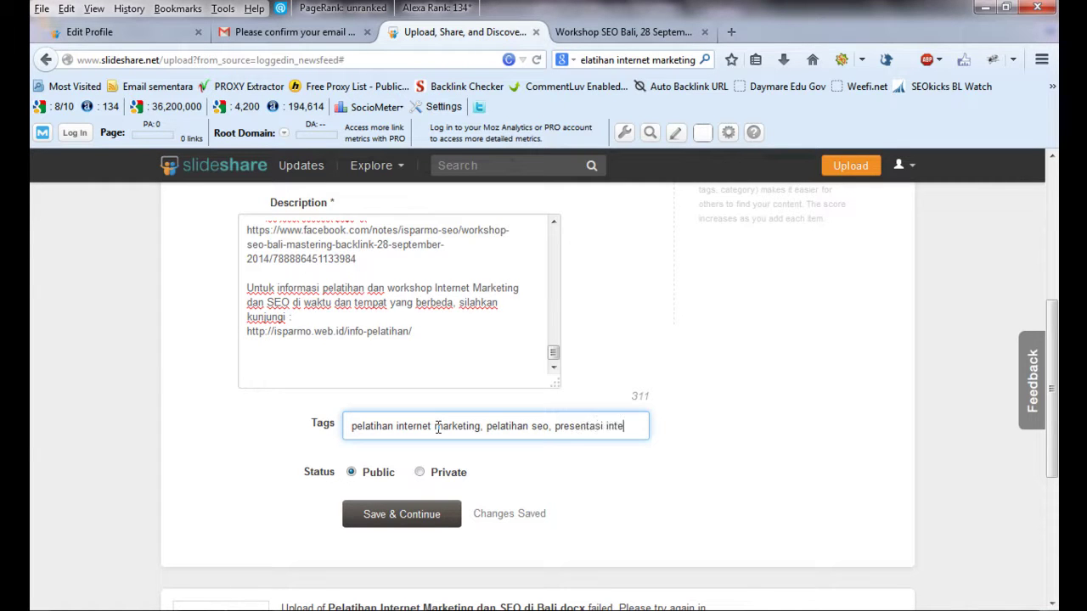
text(marketing)
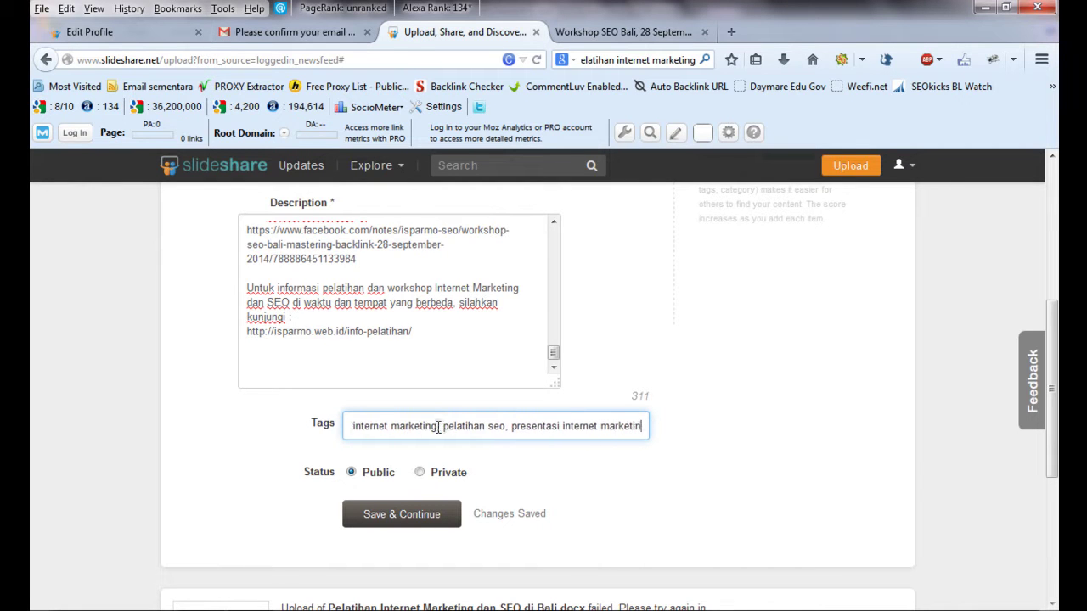
click(412, 521)
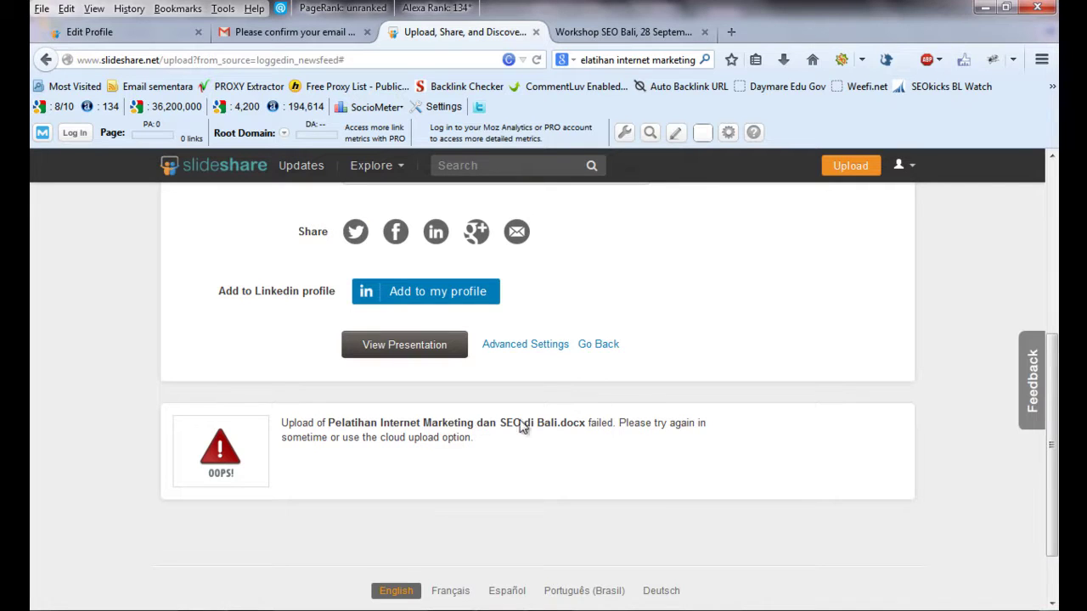
- View the published 3-page presentation in a new tab, then go to the profile page
right_click(415, 348)
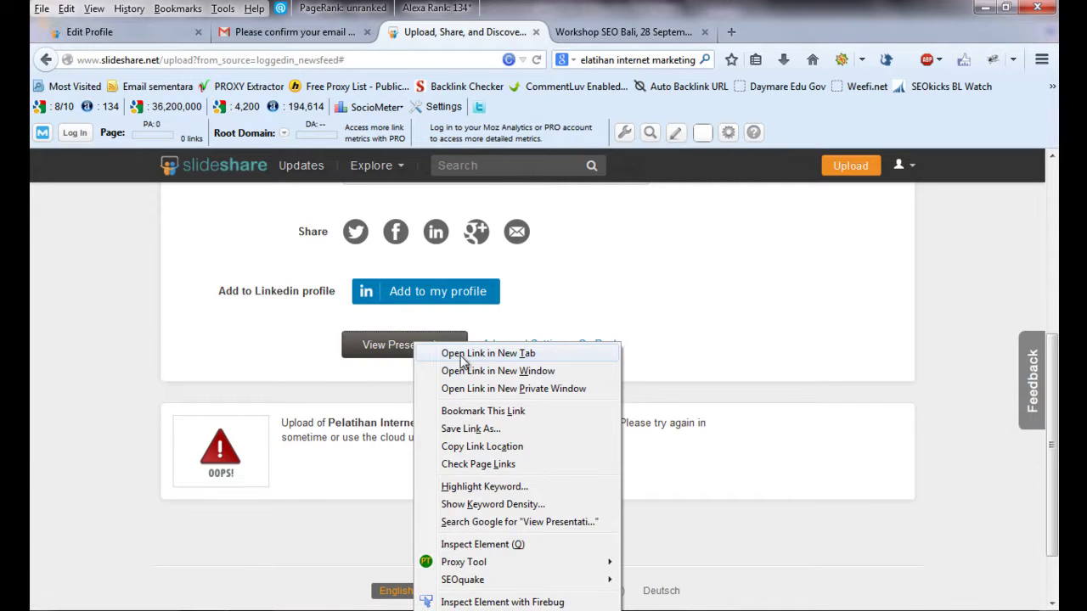
click(489, 353)
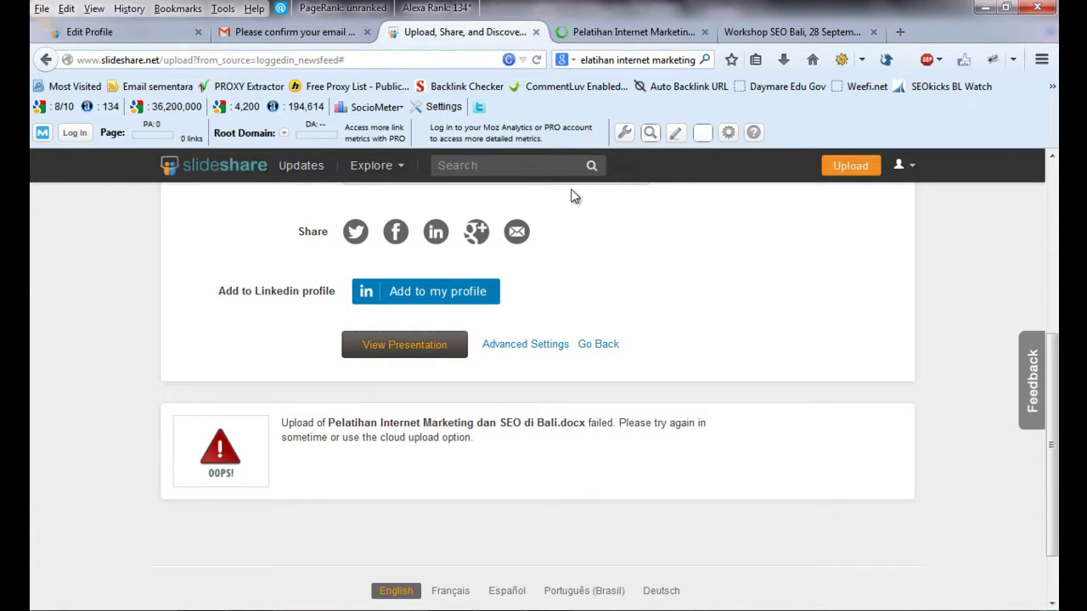
click(614, 28)
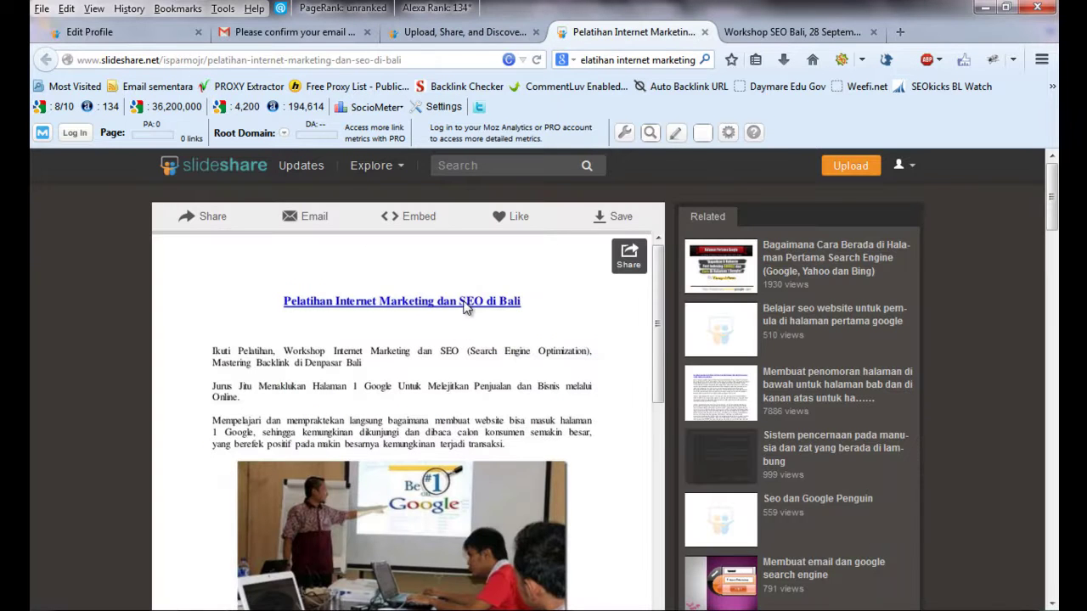
drag(1053, 211, 1051, 233)
drag(658, 242, 668, 191)
scroll(806, 204, up, 3)
click(912, 166)
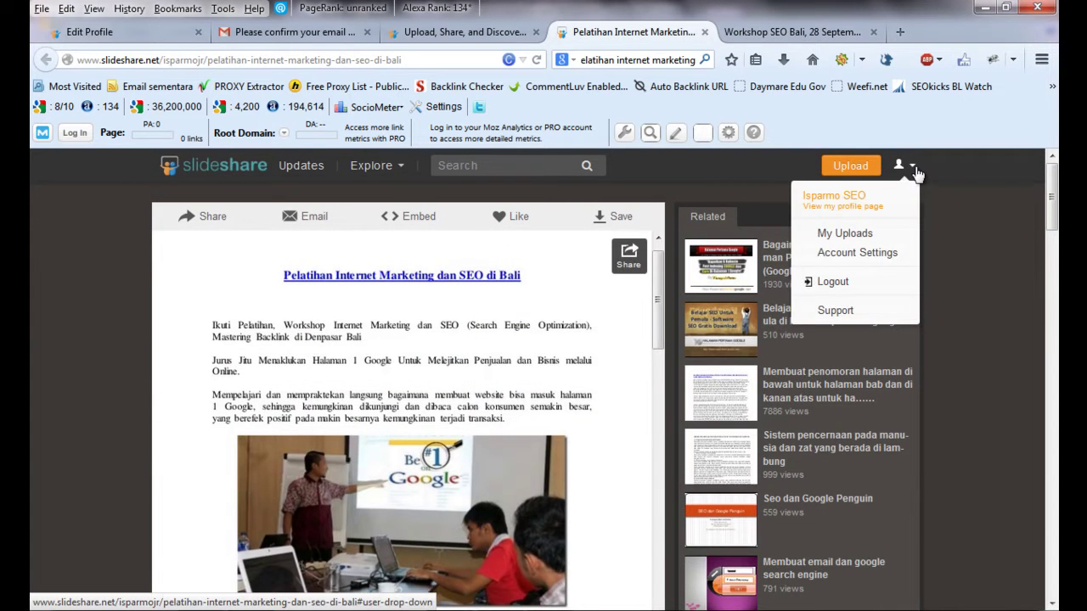
click(845, 213)
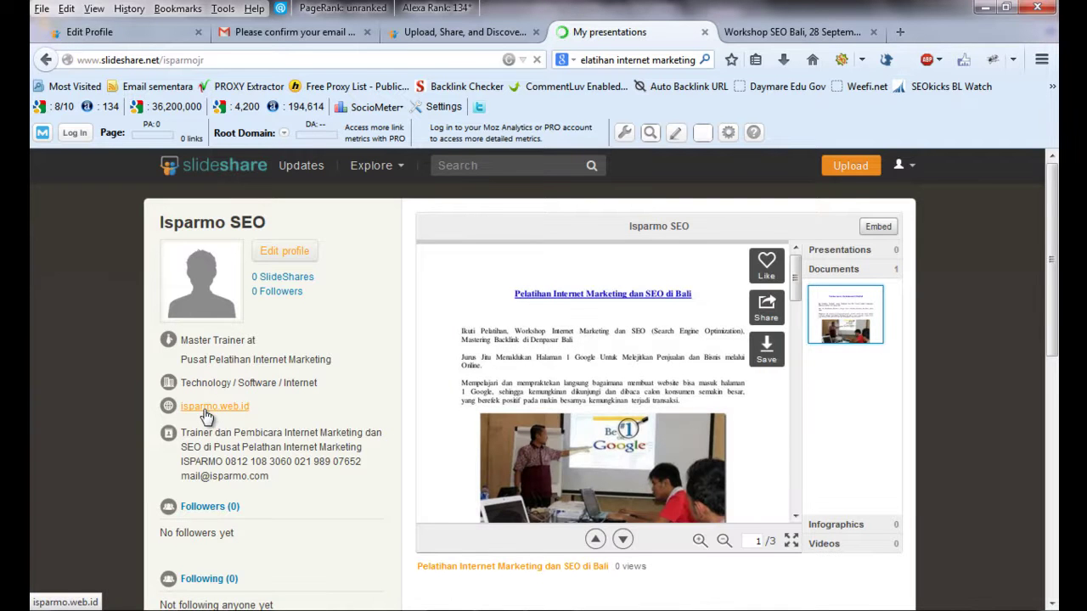
- Leave the SlideShare profile for a Firefox window showing google.co.id
mouse_move(1055, 278)
mouse_down()
mouse_move(1055, 395)
mouse_move(1056, 287)
mouse_up()
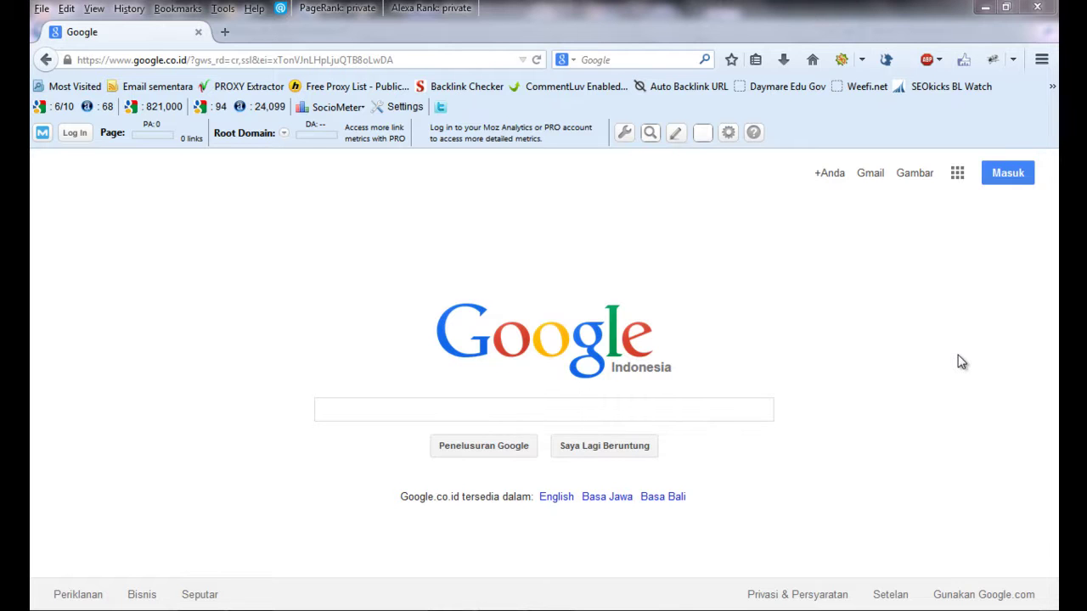
click(414, 60)
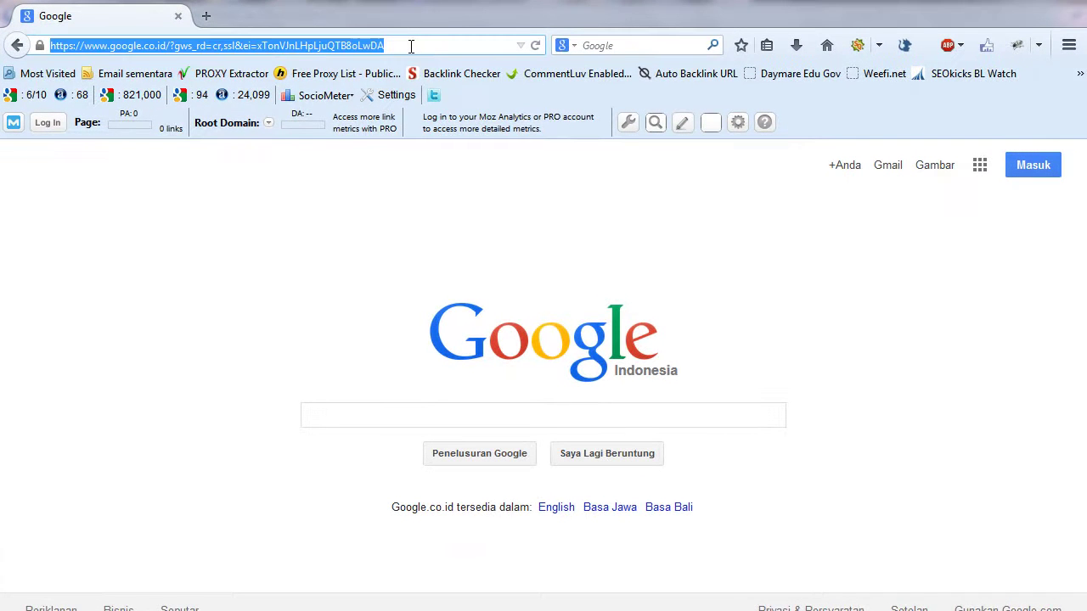
text(www.youtube)
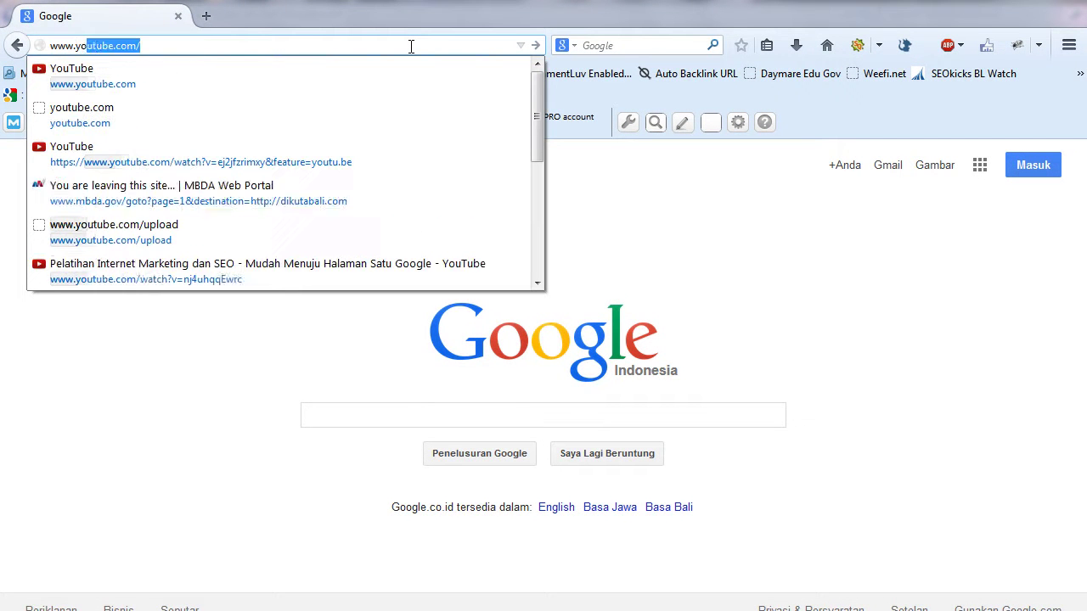
text(.com)
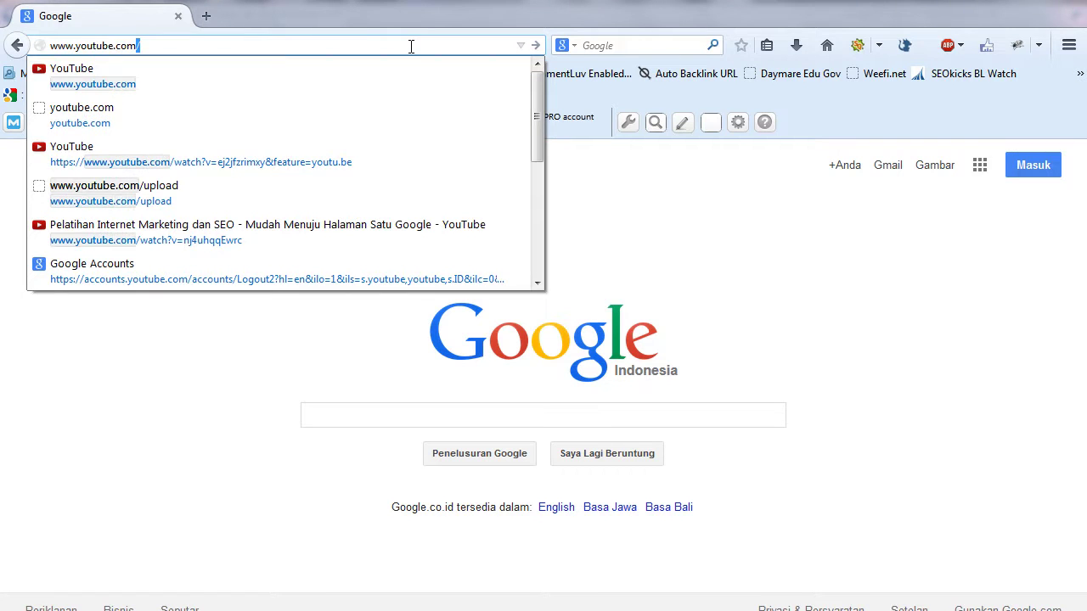
key(Return)
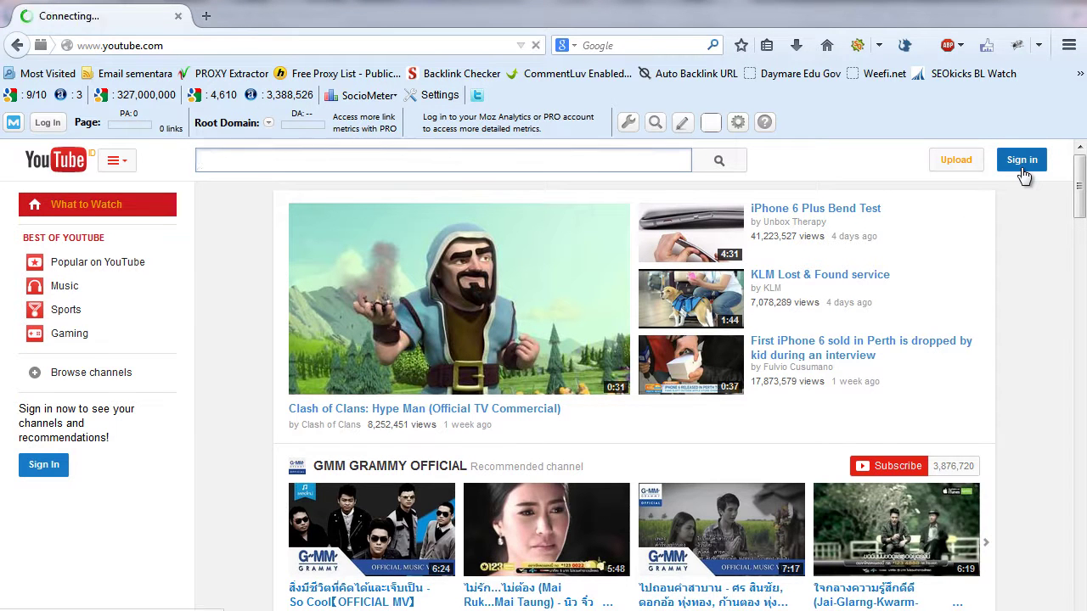
- Start a YouTube upload, then sign in with the saved Google account and its password
click(951, 165)
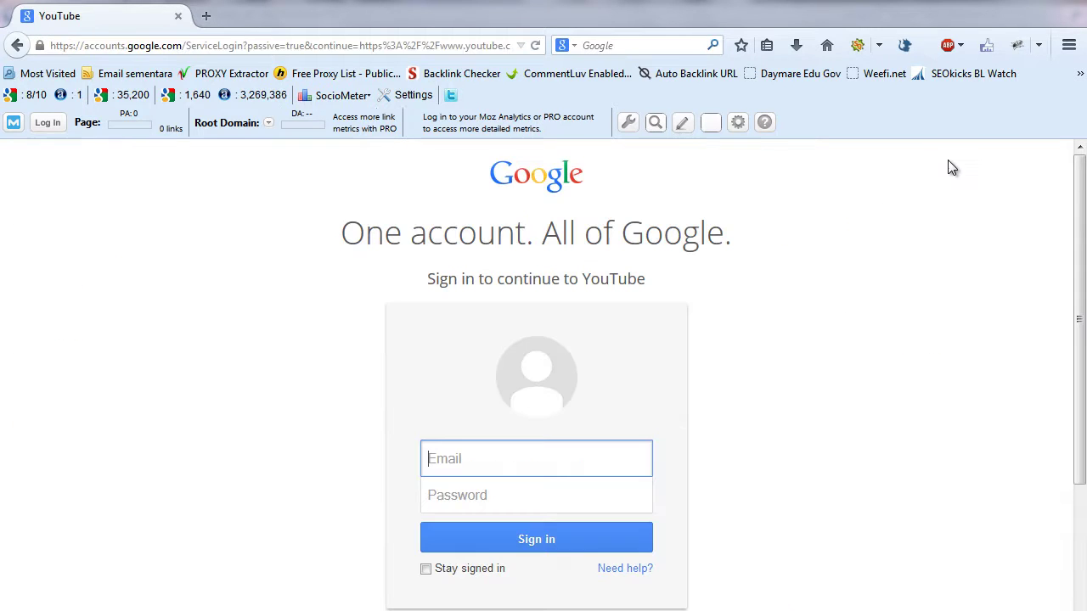
click(476, 457)
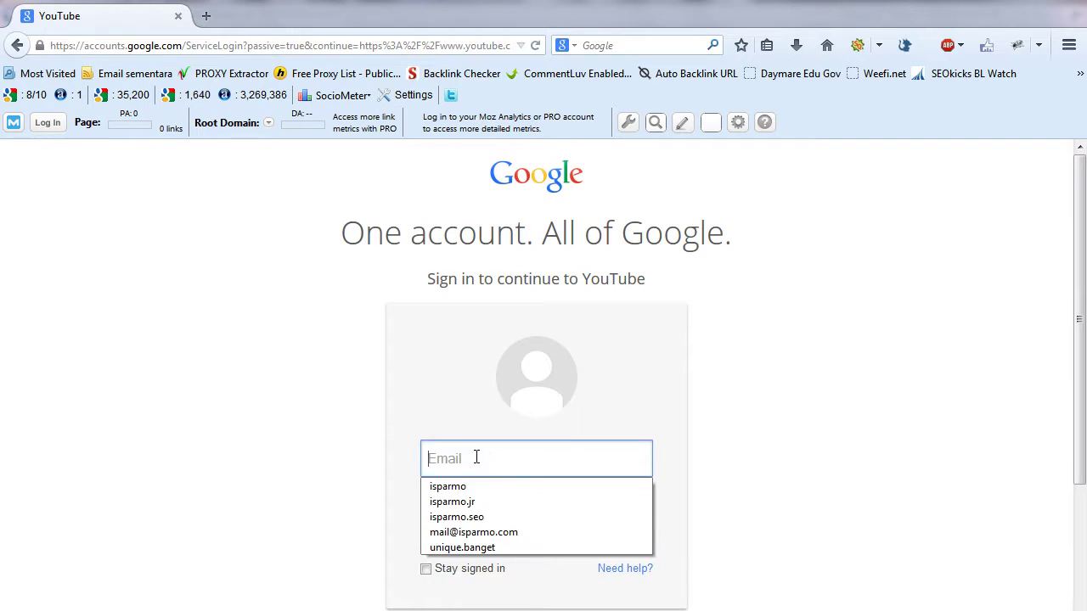
click(835, 375)
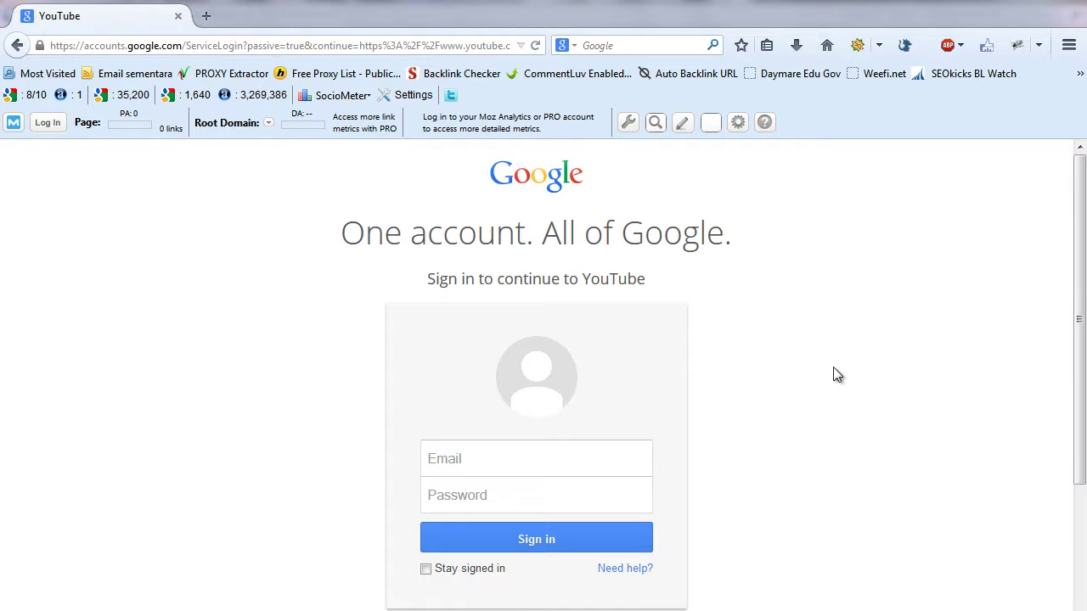
click(562, 460)
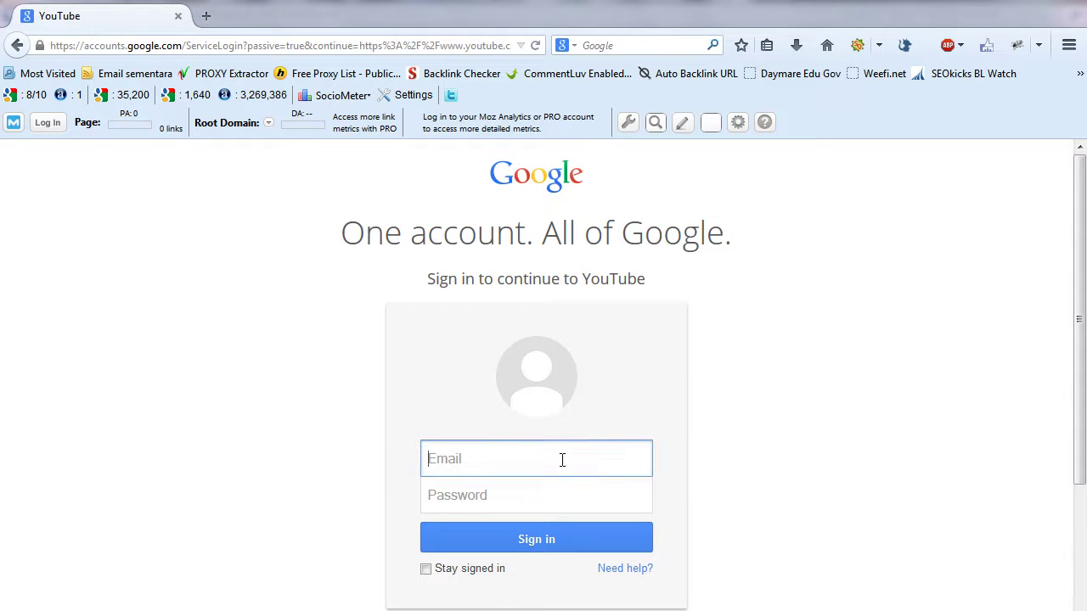
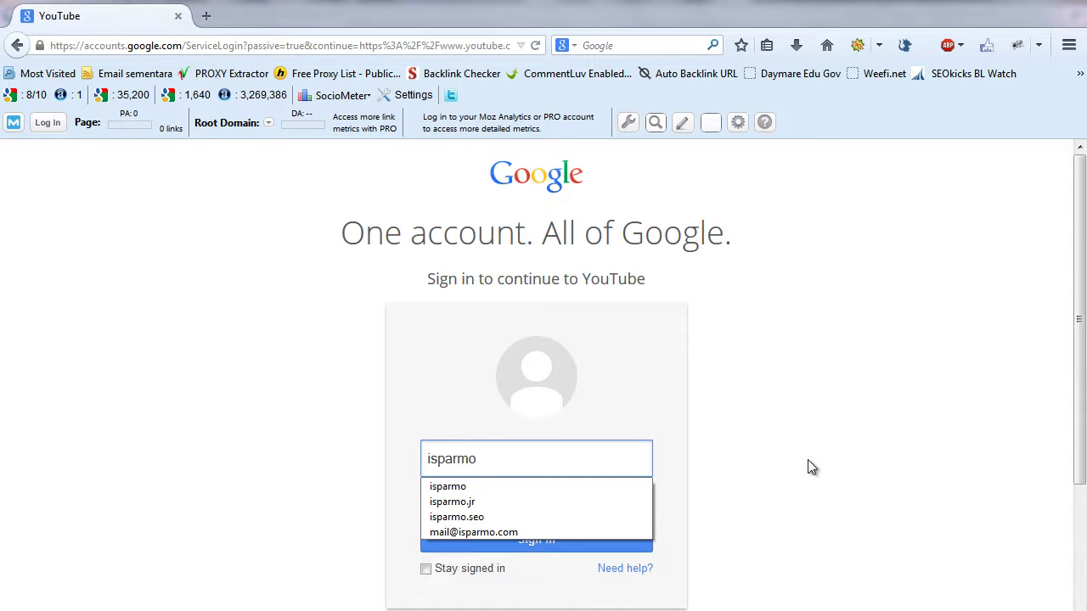
click(536, 502)
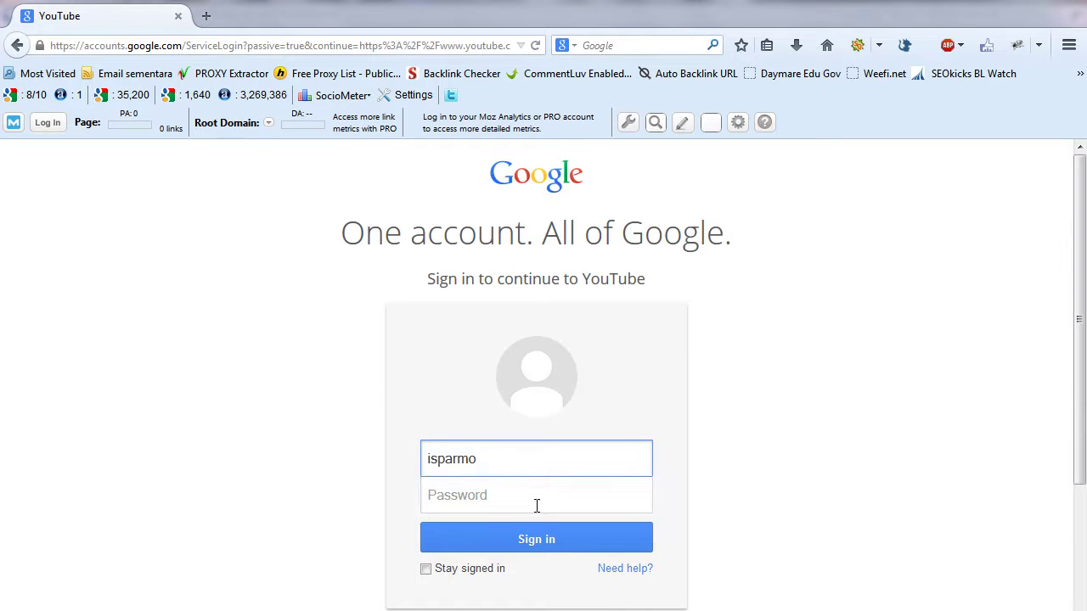
click(480, 496)
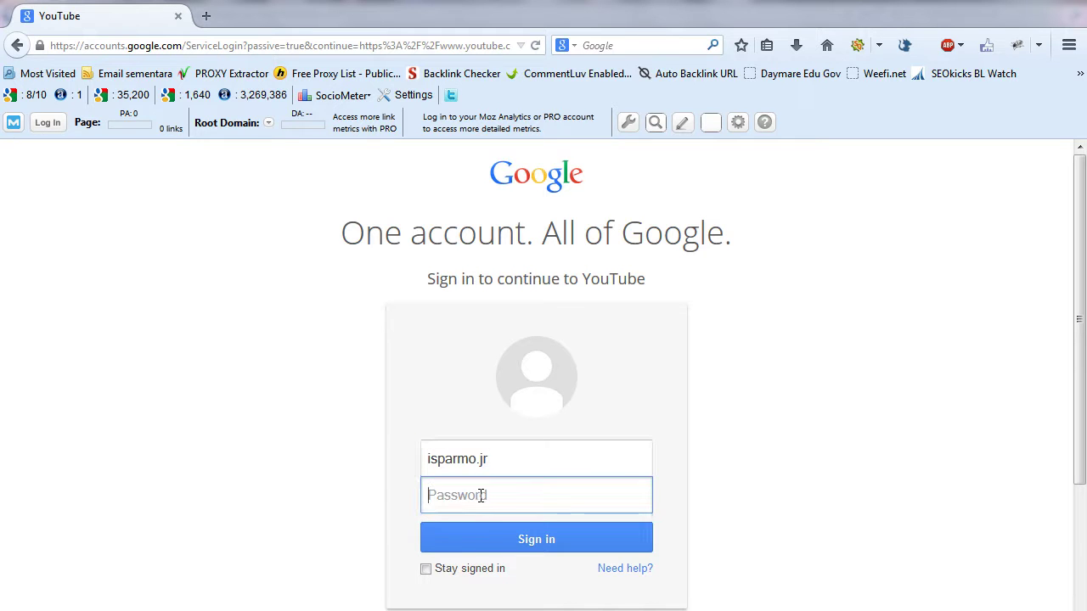
text(••••••••••)
click(499, 543)
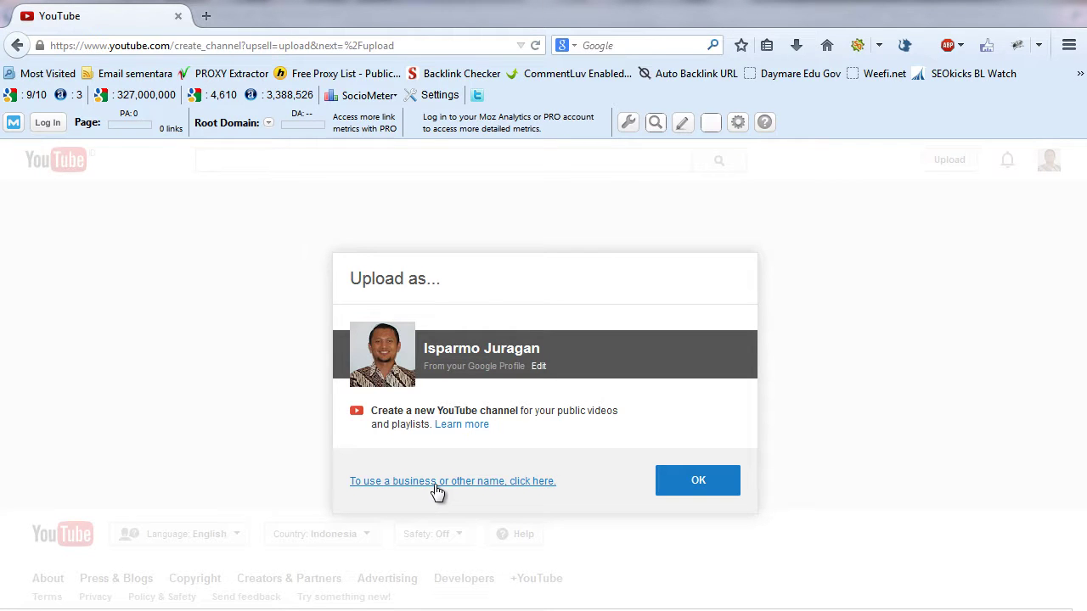
- Create business channel 'Pusat Pelatihan Internet Marketing', category Company, Institution or Organization, accepting the terms
click(453, 485)
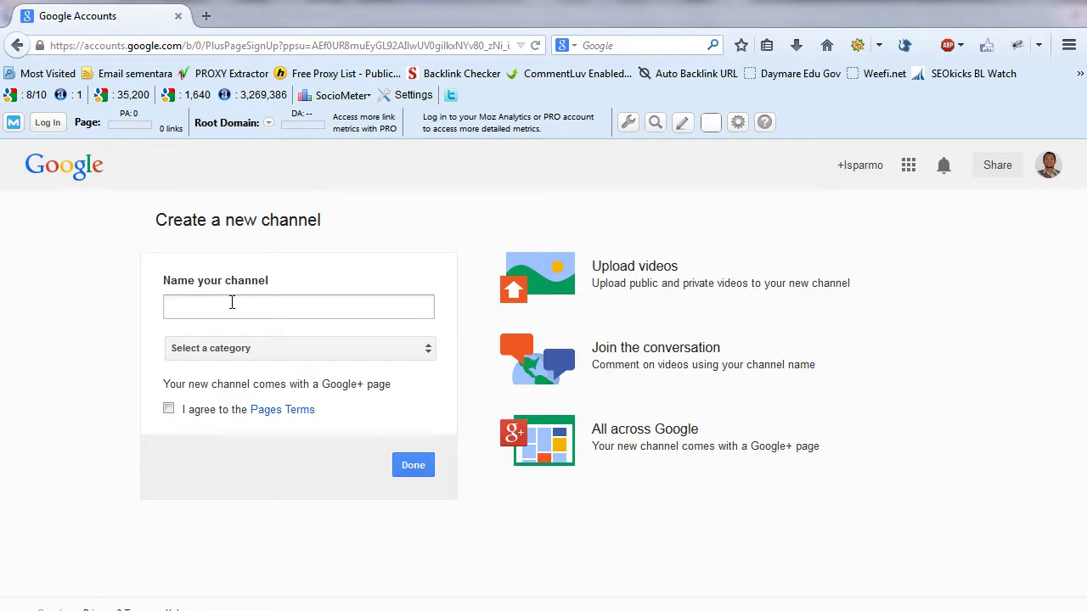
click(231, 304)
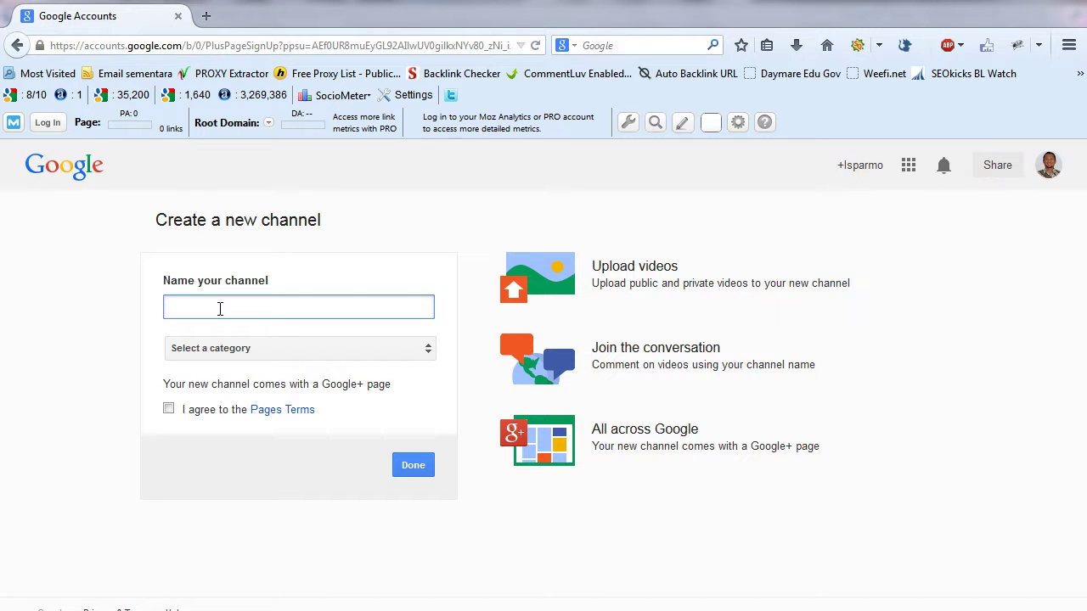
text(Pusat Pelatihan Internet Ma)
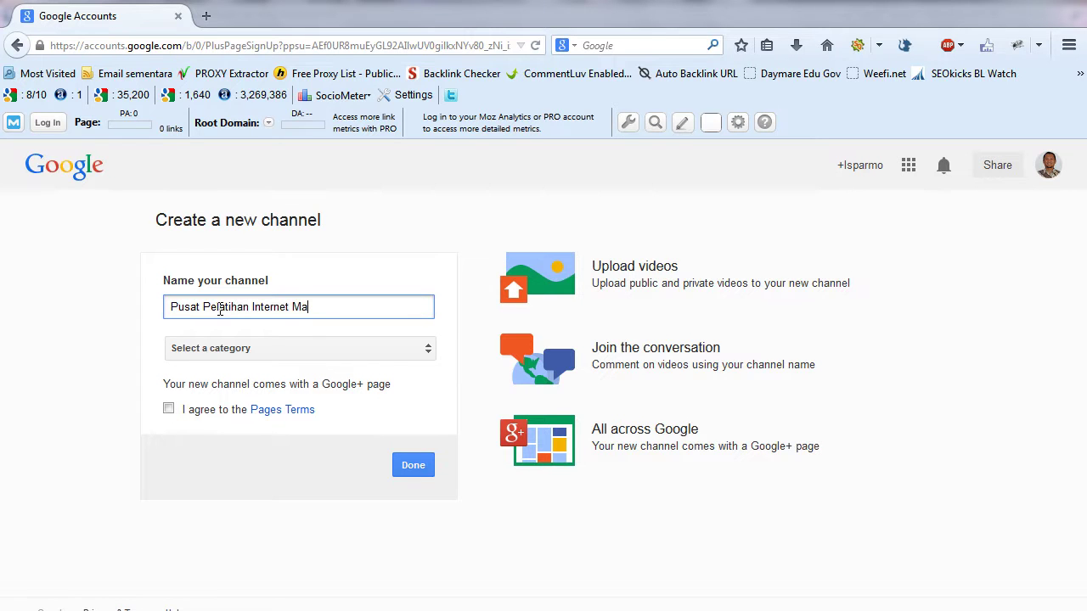
text(rketing)
click(339, 342)
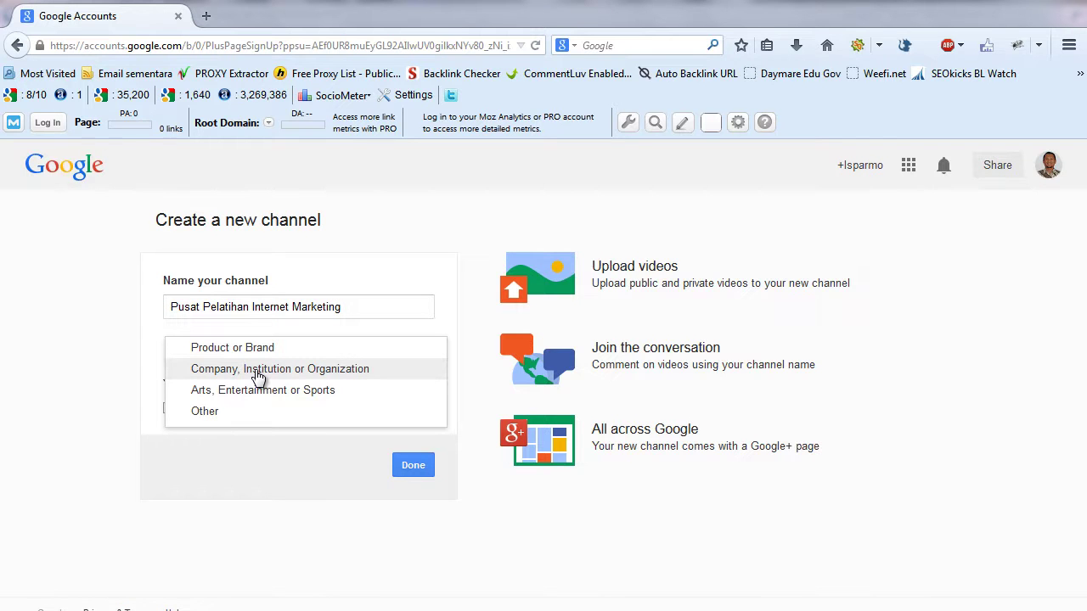
click(258, 373)
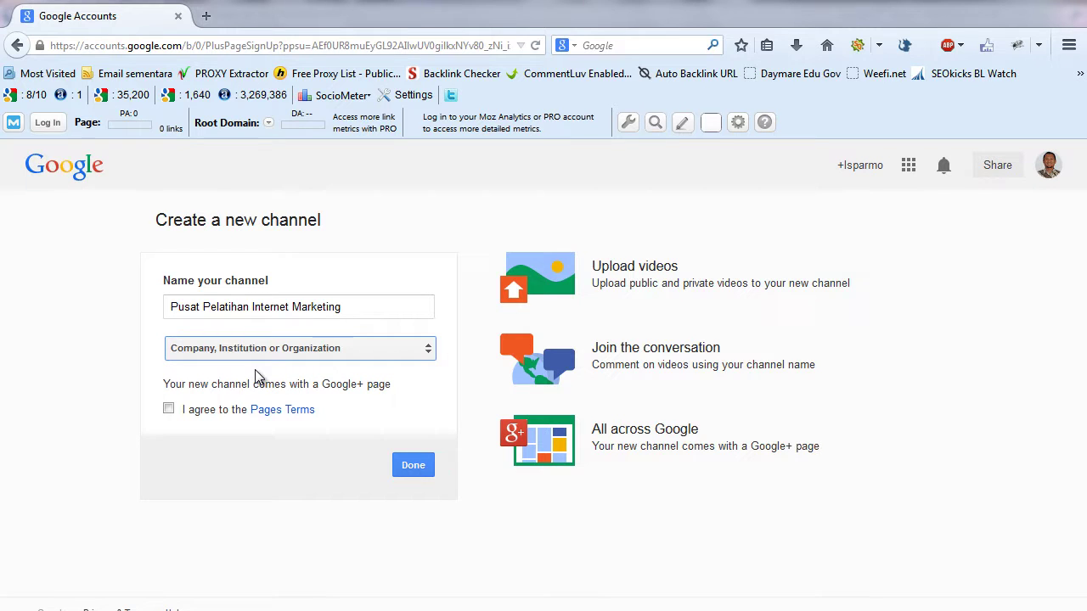
click(168, 411)
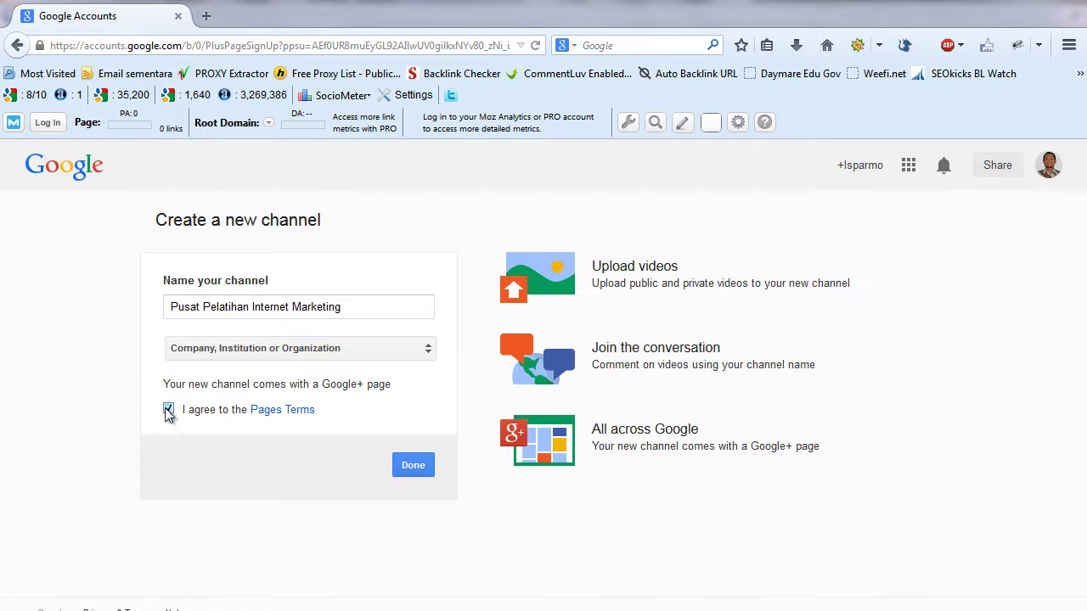
click(296, 349)
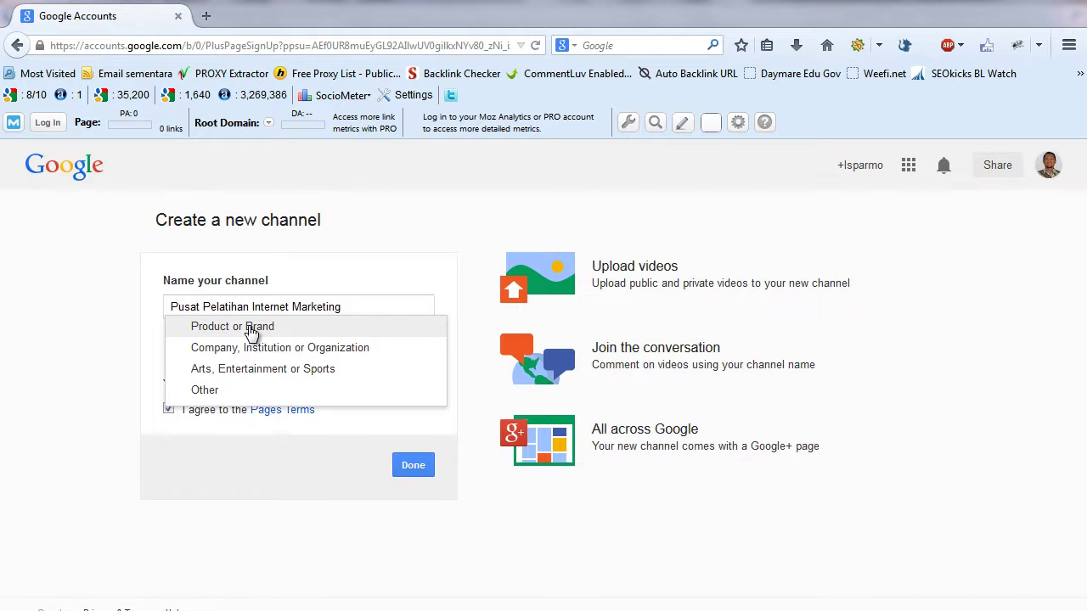
click(256, 492)
click(417, 470)
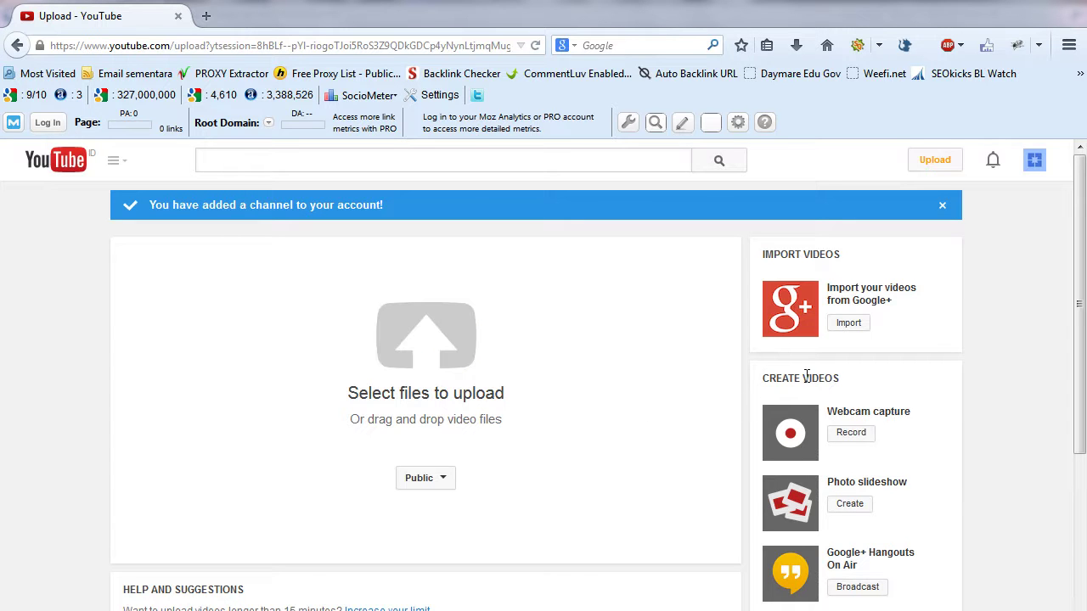
- Scroll down the upload page and start a new Photo slideshow
drag(1081, 229, 1081, 298)
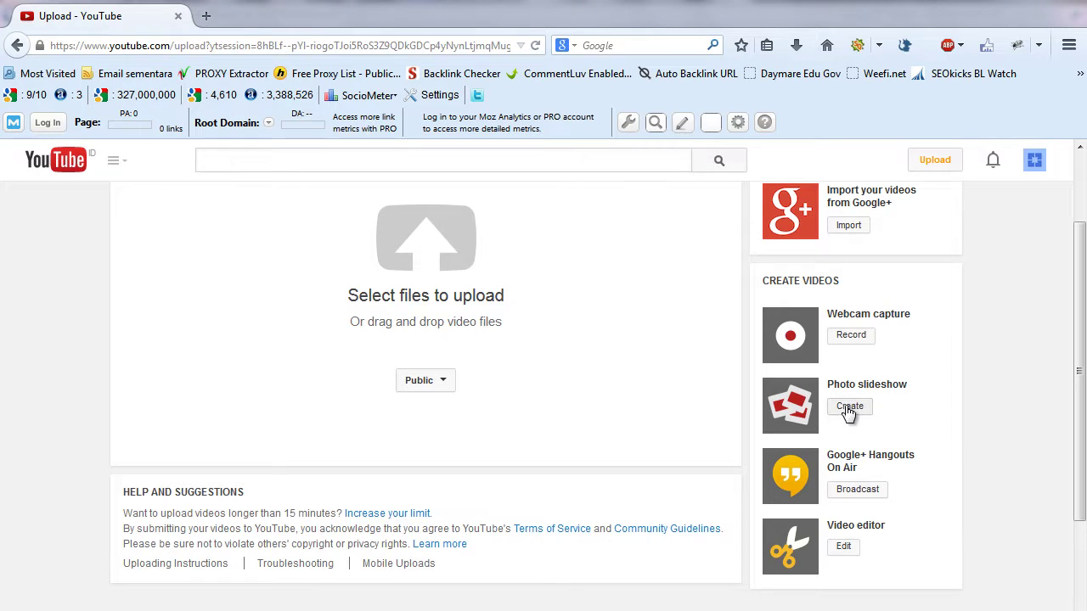
click(849, 408)
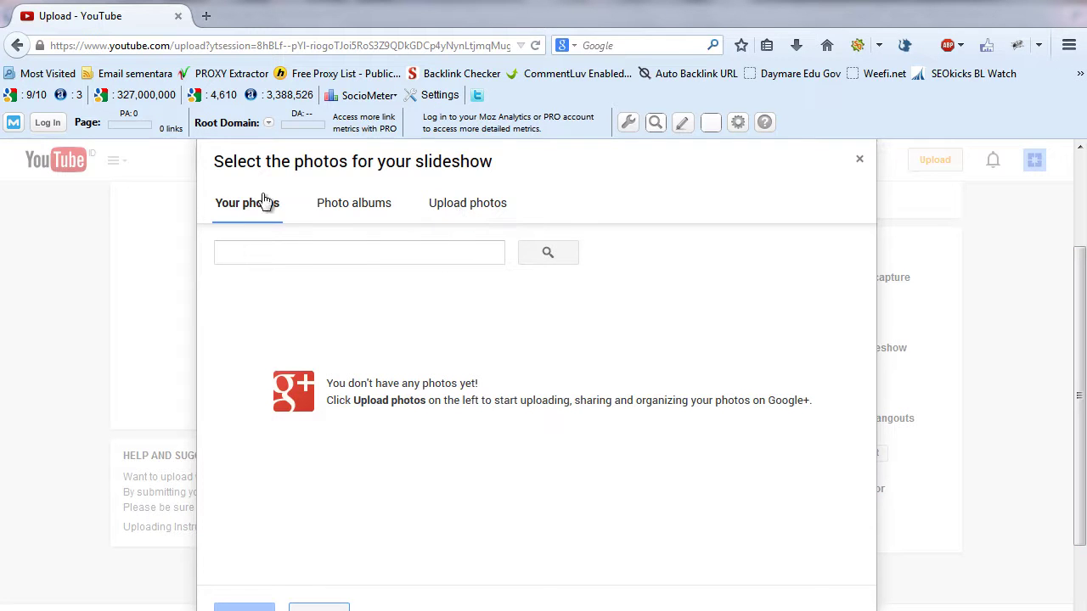
- On Upload photos, rename the album 'Foto Pelatihan Internet Marketing bersama' plus the owner's name
click(466, 207)
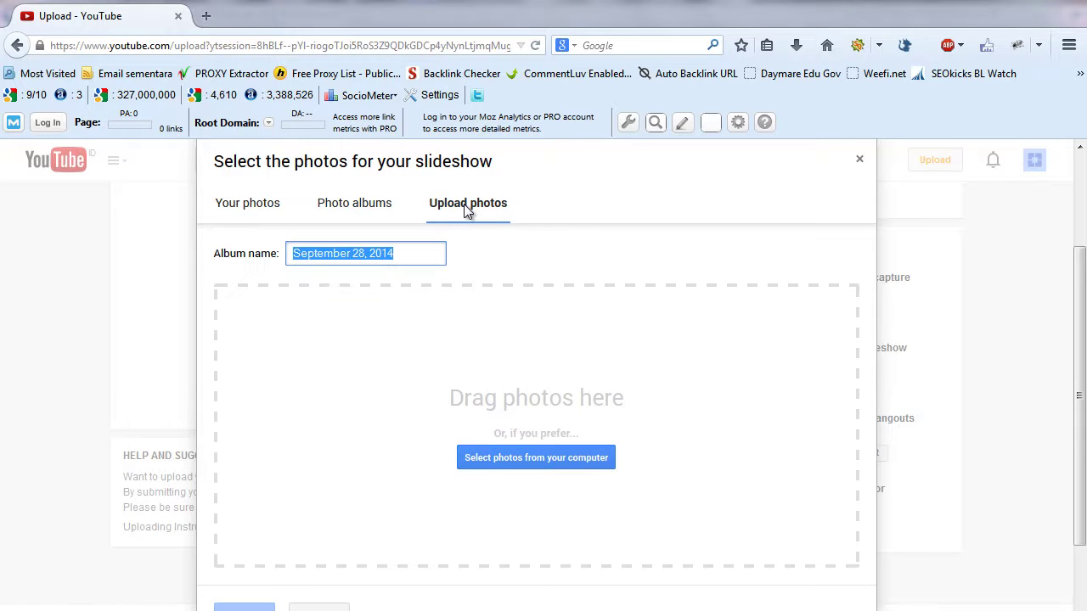
click(412, 255)
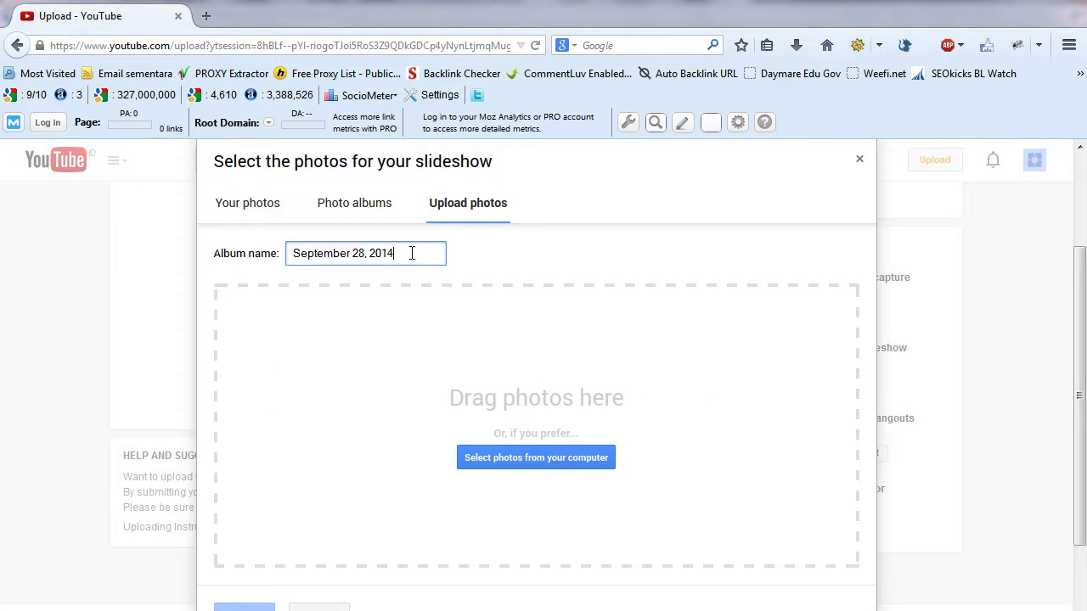
drag(391, 252, 217, 263)
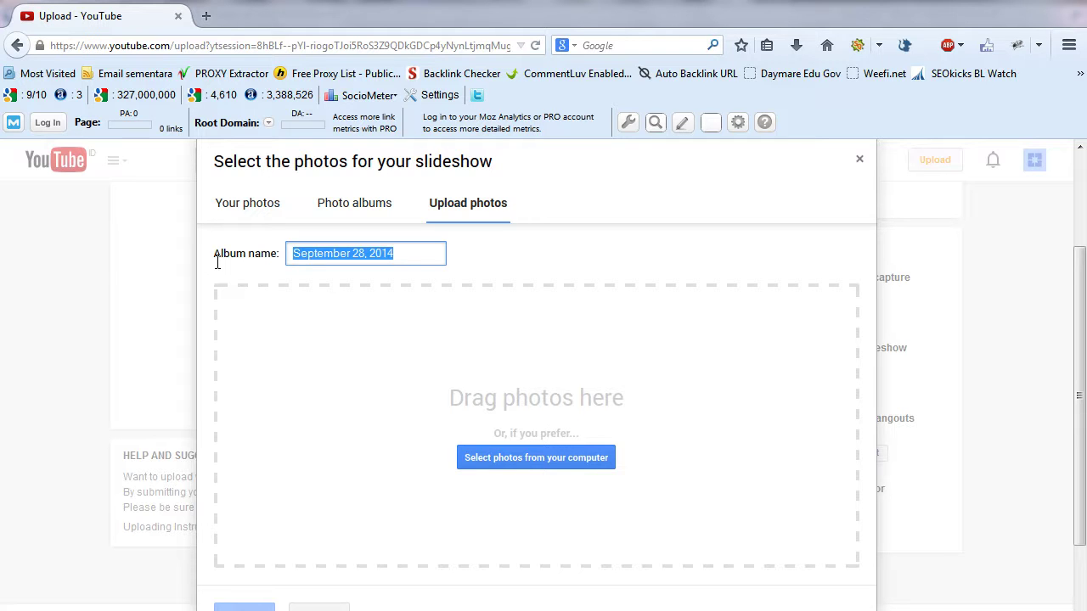
text(P)
text(oto)
text( Pelatihan )
text(Internet Ma)
text(rketi)
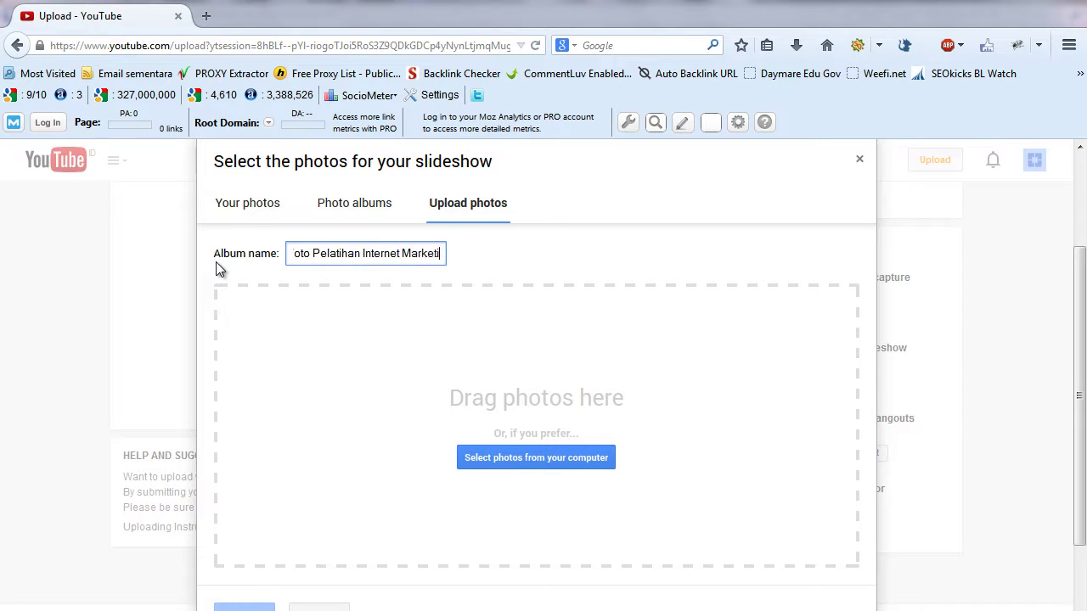
text(ng bers)
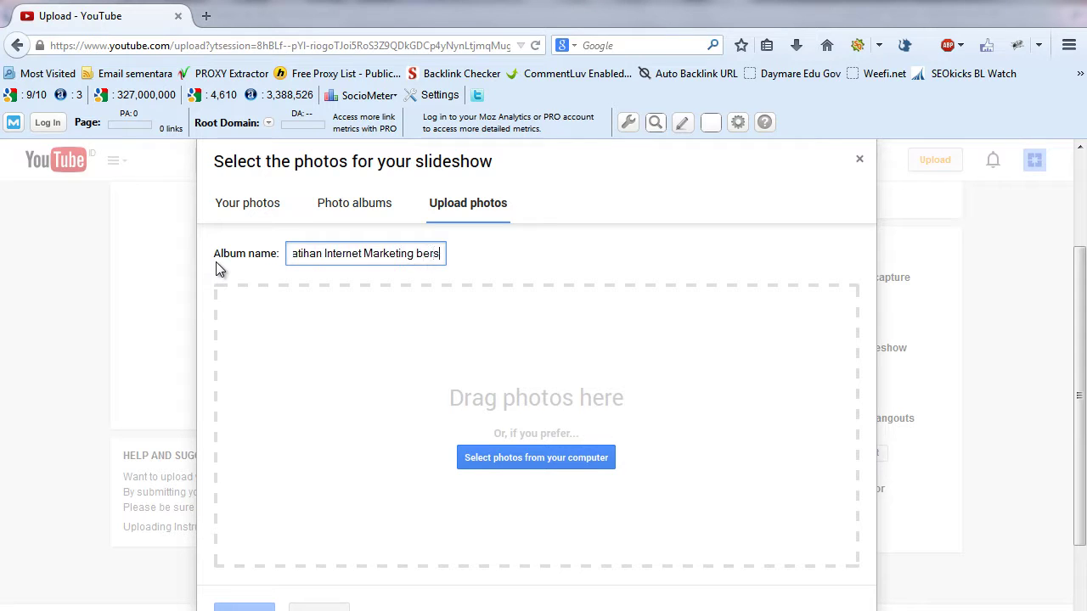
text(ama Ispar)
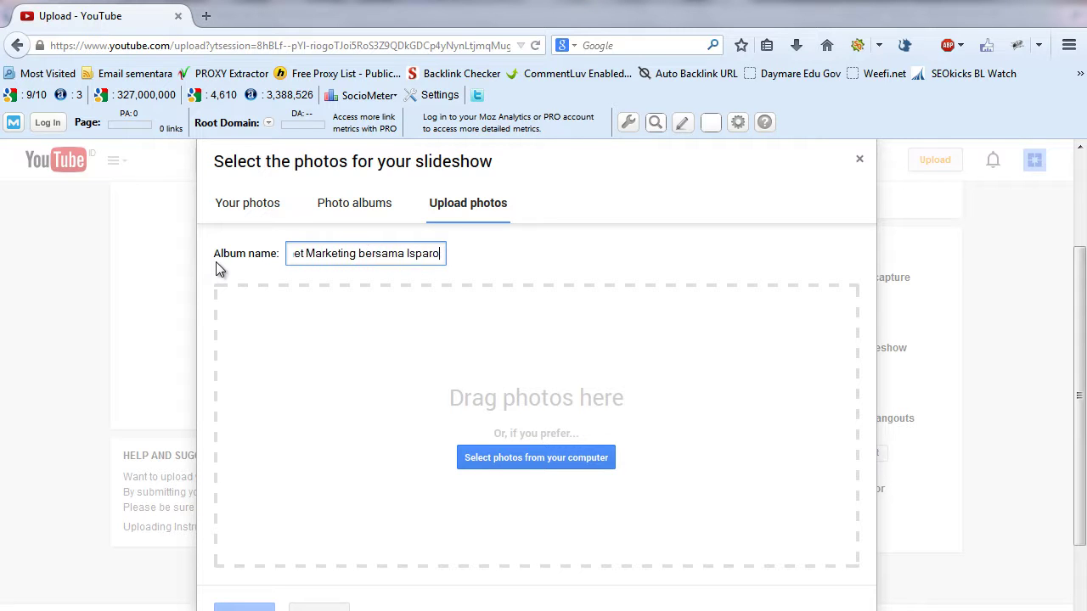
text(mo)
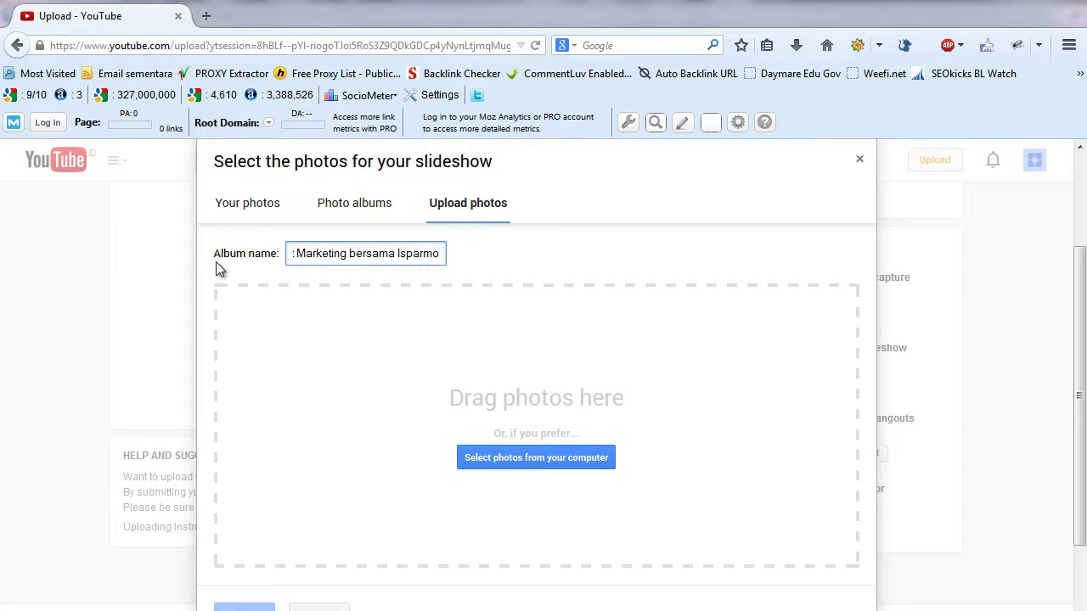
- Check the album name text, then open the picker to select photos from the computer
drag(313, 255, 264, 254)
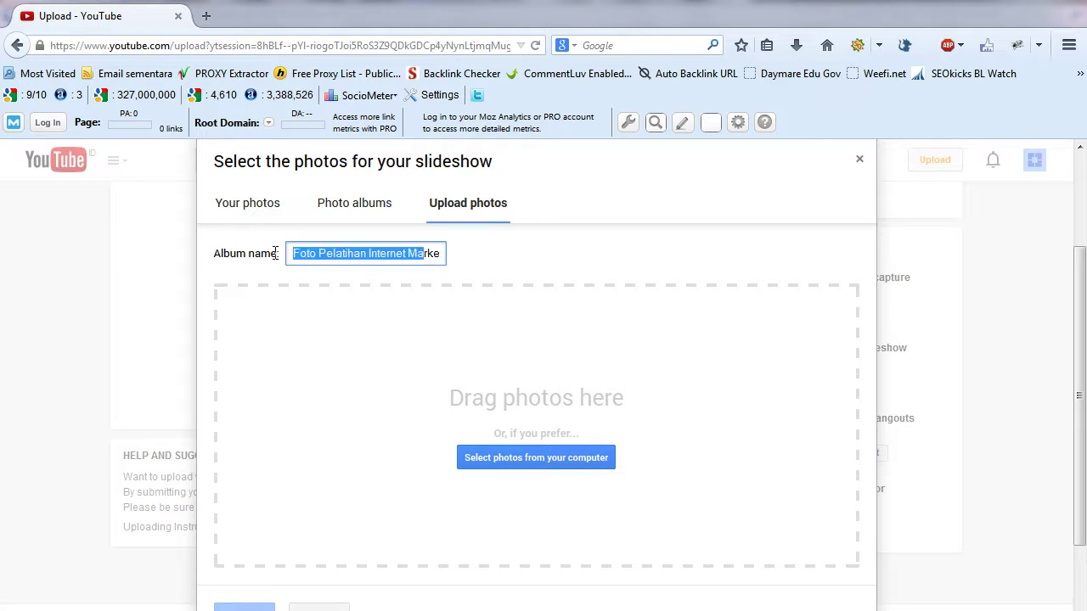
click(380, 252)
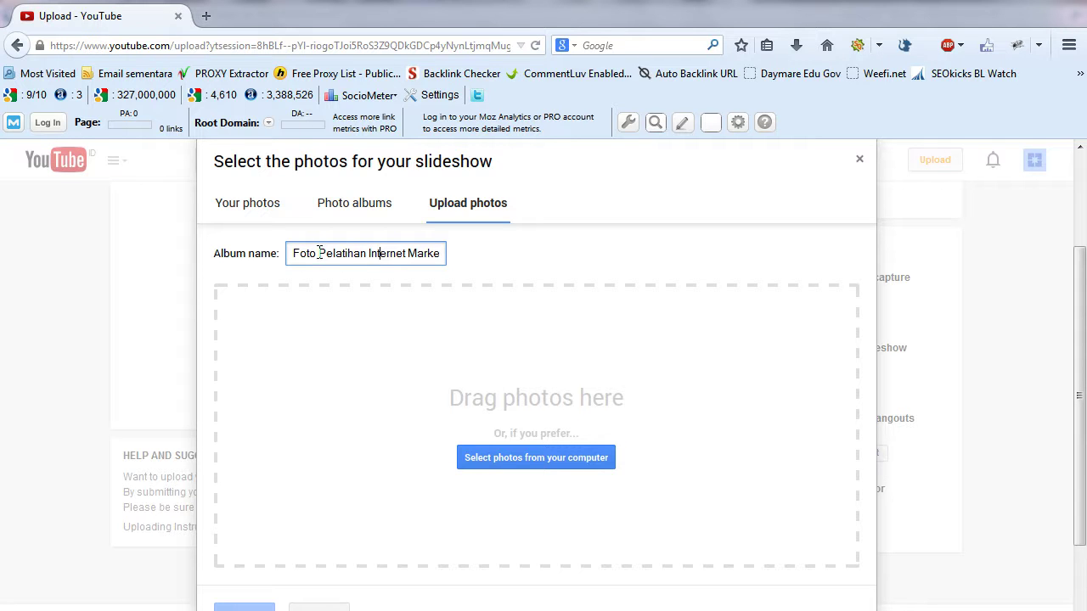
drag(320, 253, 393, 252)
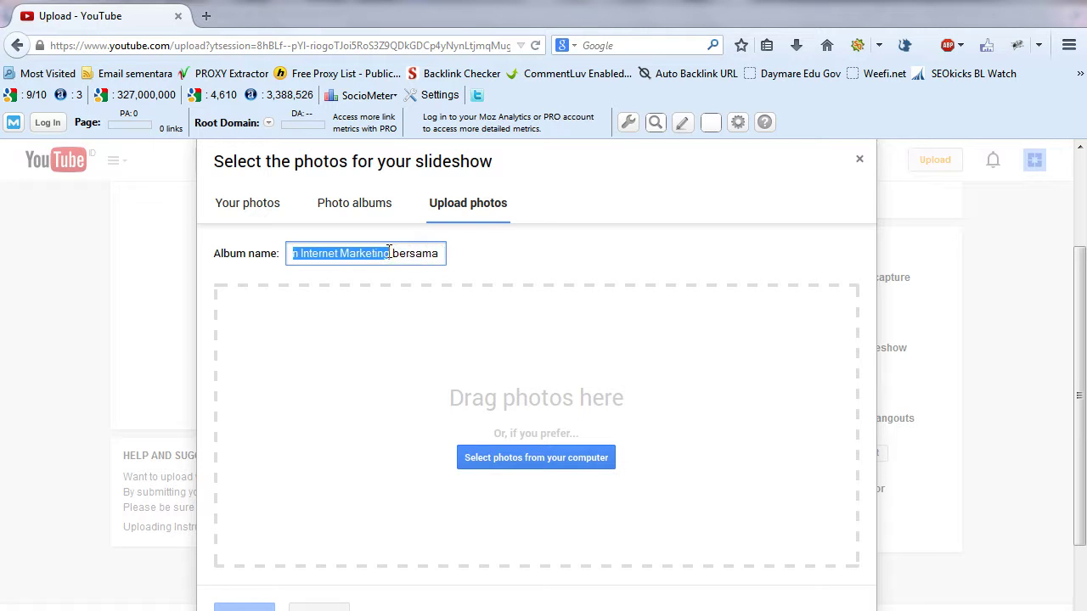
click(375, 253)
drag(317, 254, 234, 254)
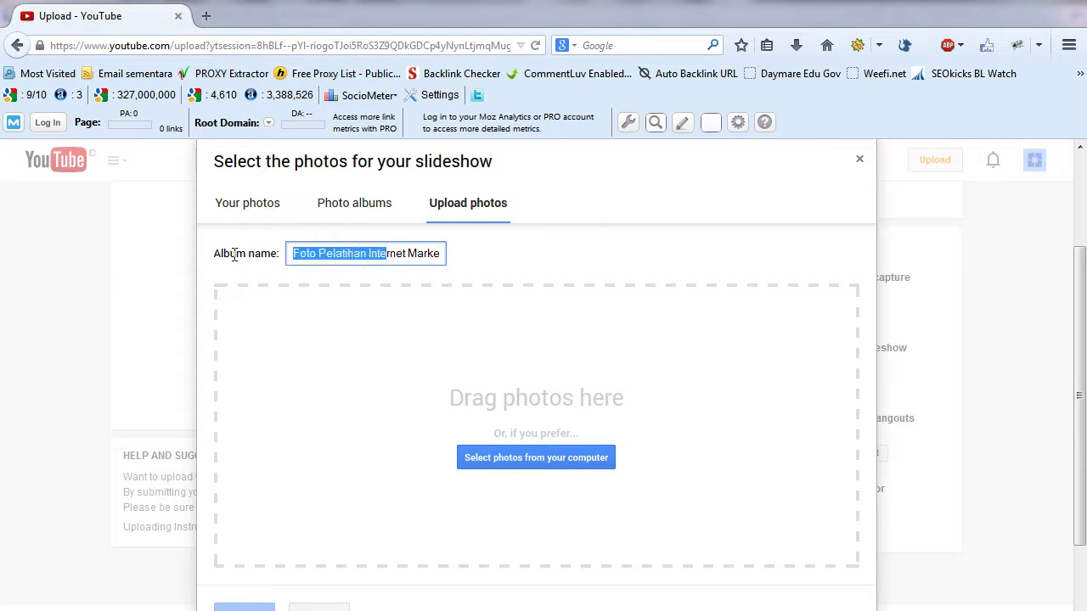
click(299, 254)
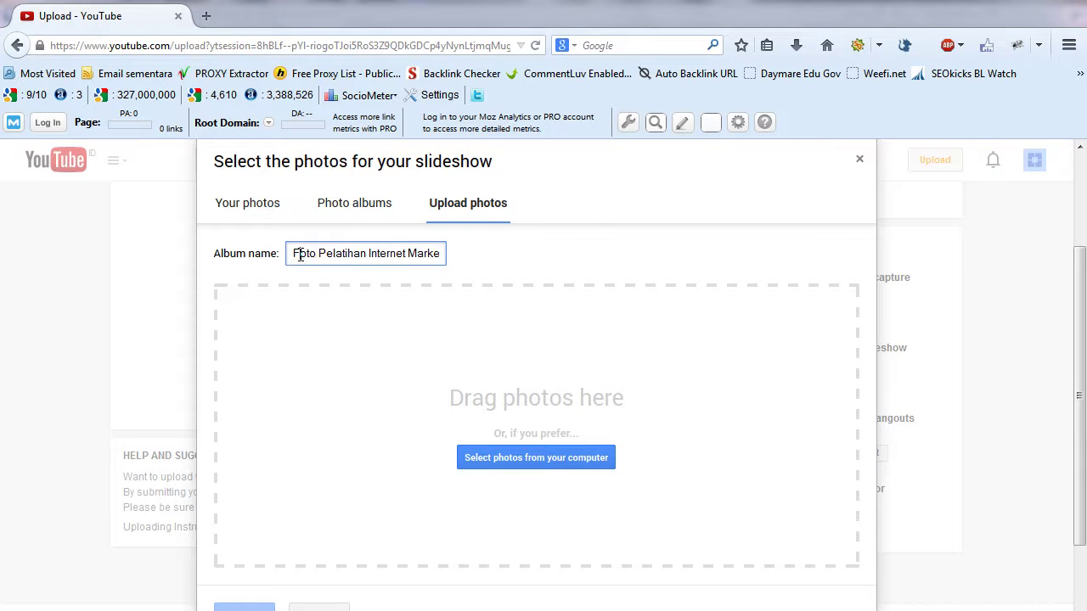
click(533, 463)
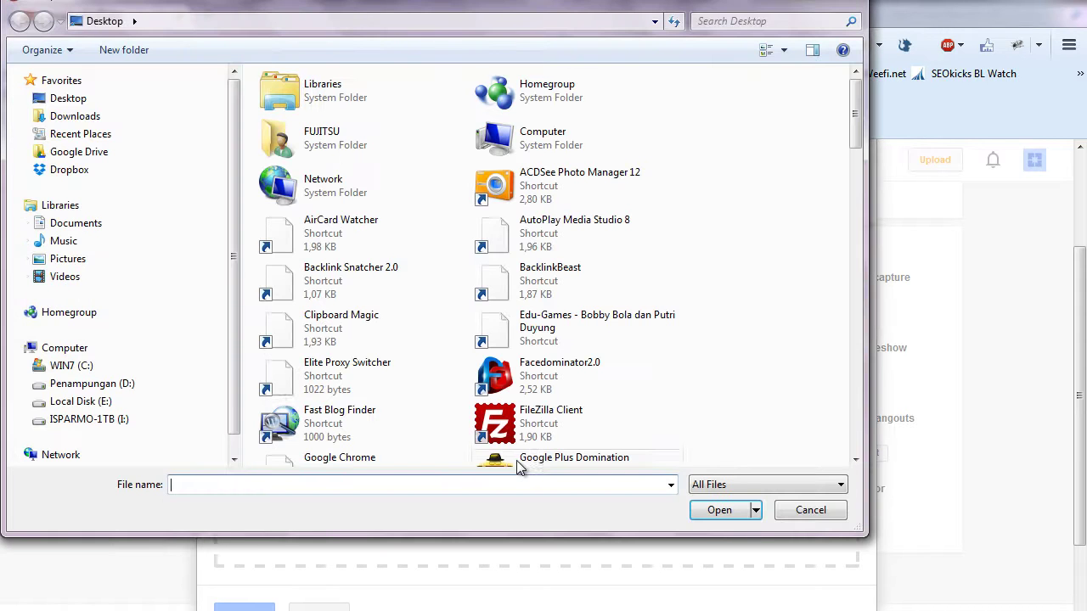
- Upload all five photos from Dropbox > Photos > Foto Pelatihan IM, including P3260063 and P4060093
click(66, 169)
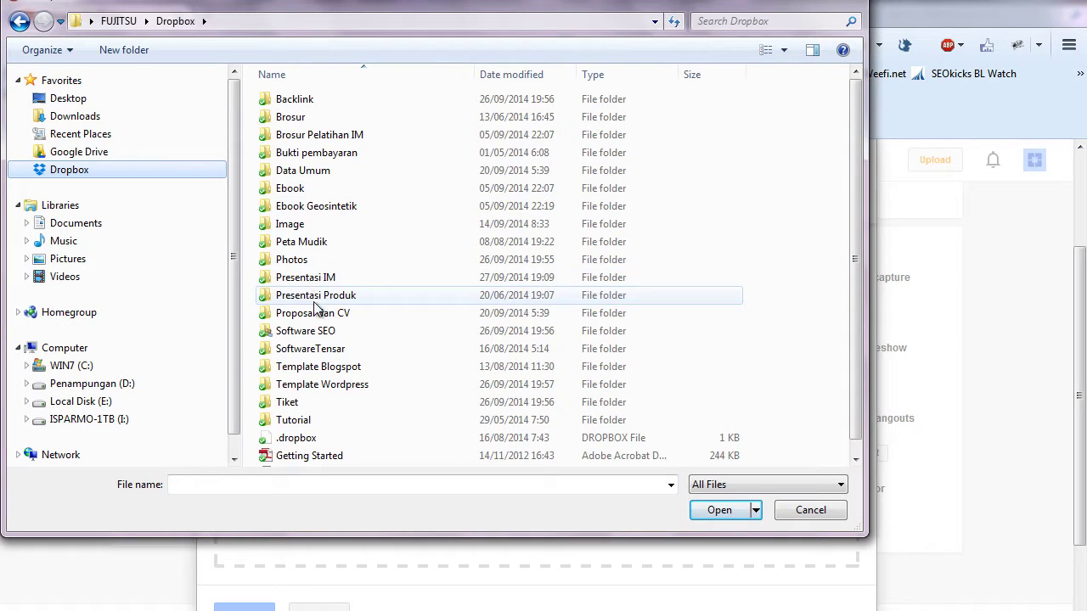
double_click(307, 260)
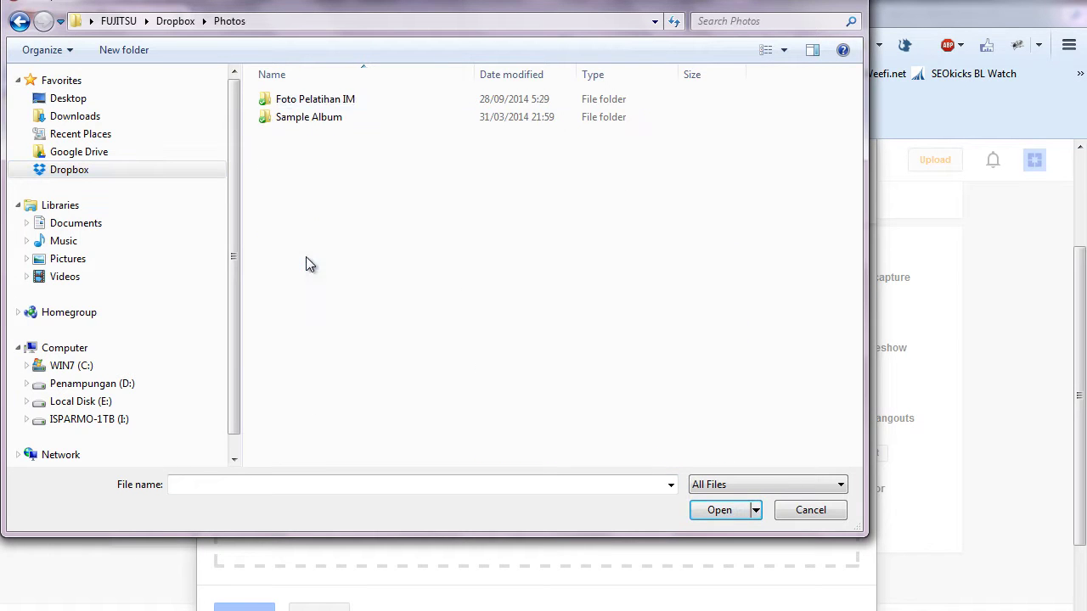
double_click(293, 109)
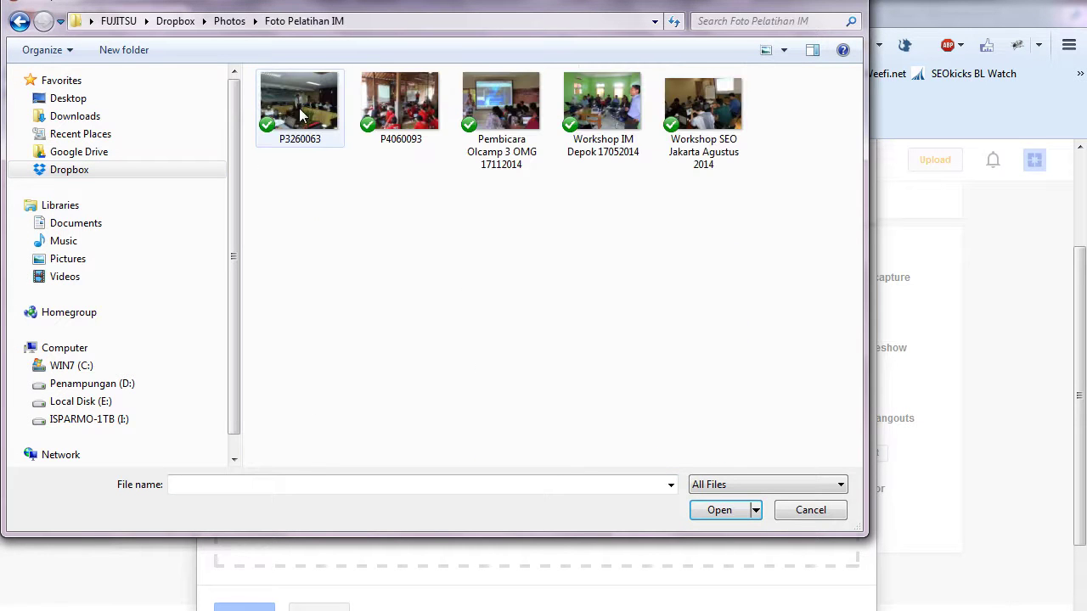
shift+click(391, 111)
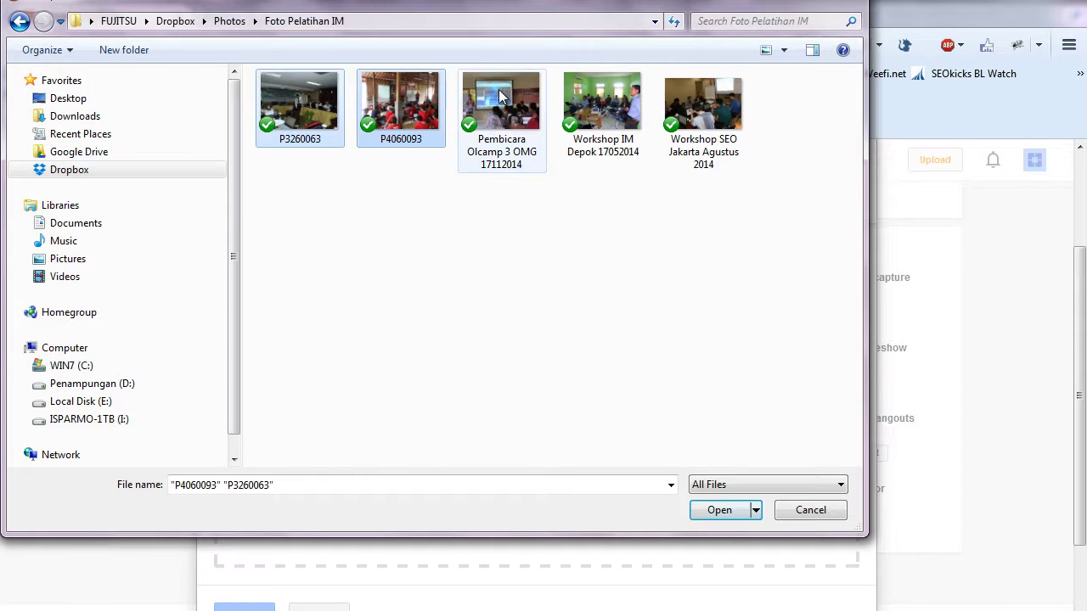
ctrl+click(393, 100)
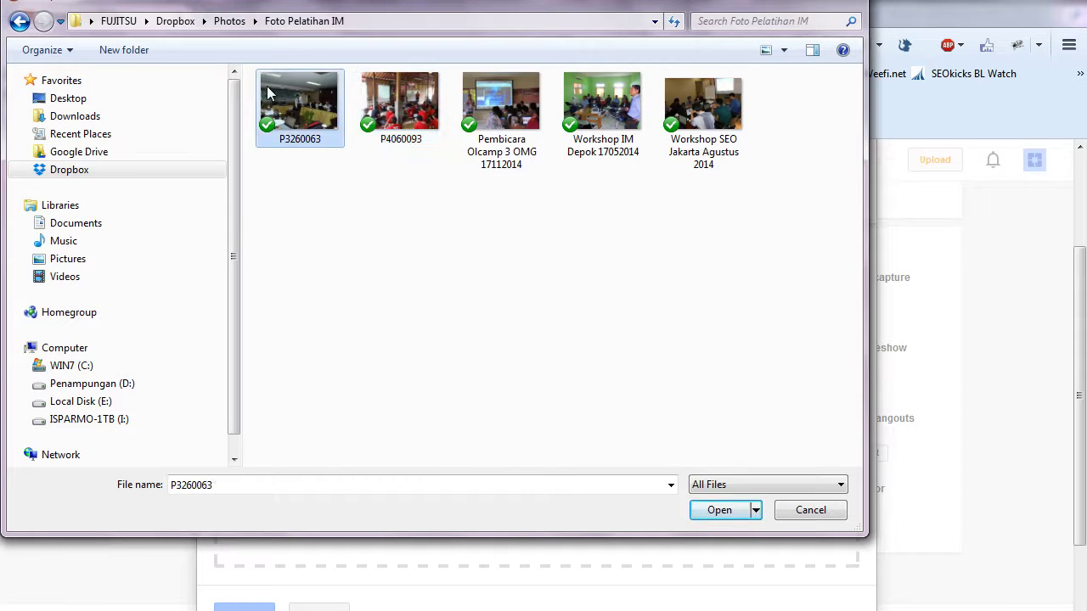
ctrl+click(393, 101)
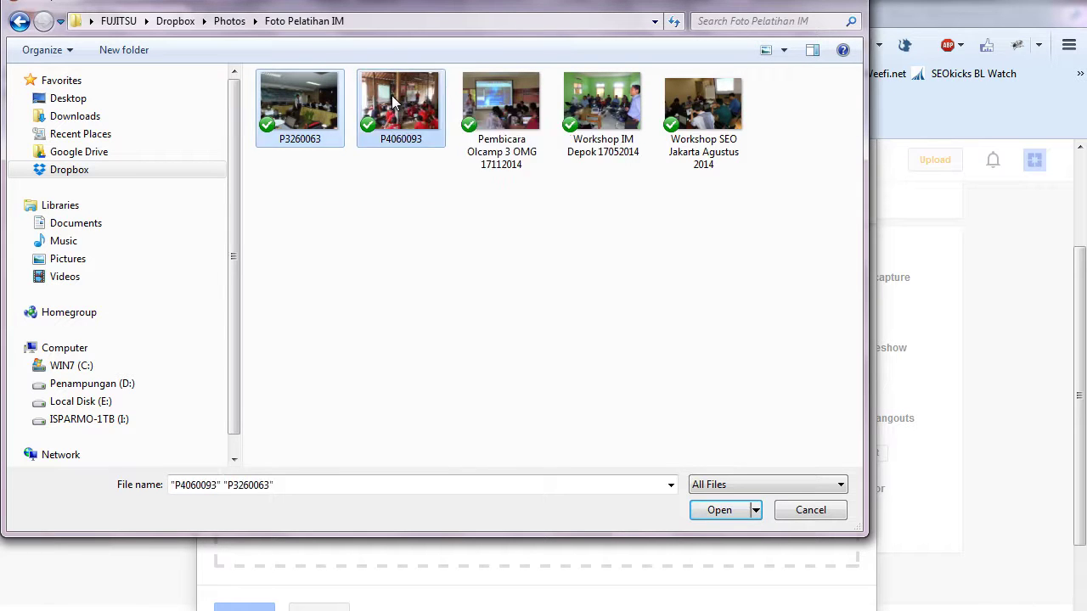
ctrl+click(507, 100)
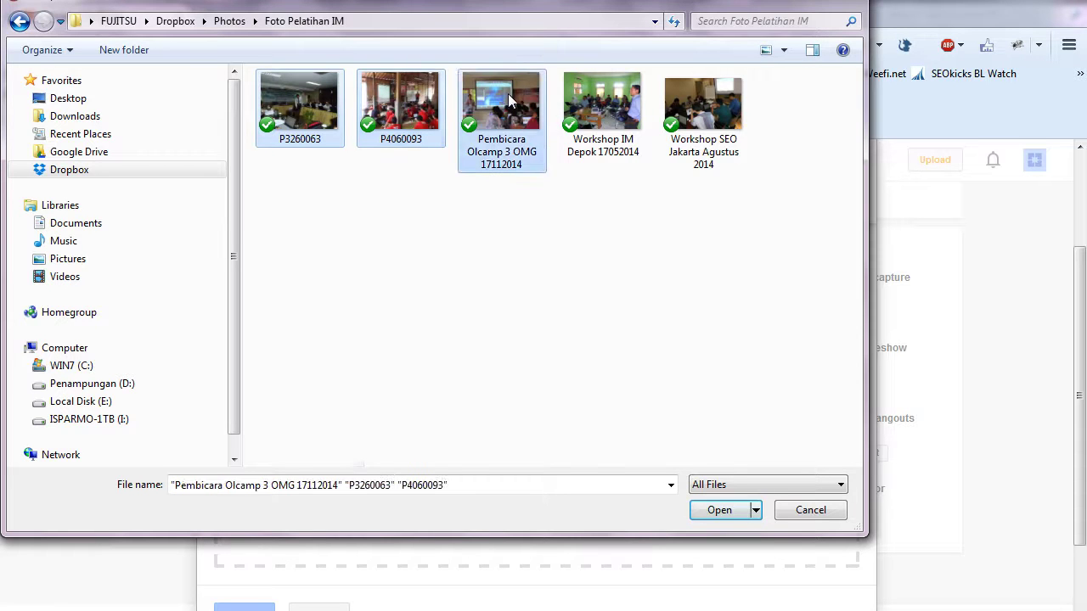
ctrl+click(603, 100)
ctrl+click(746, 103)
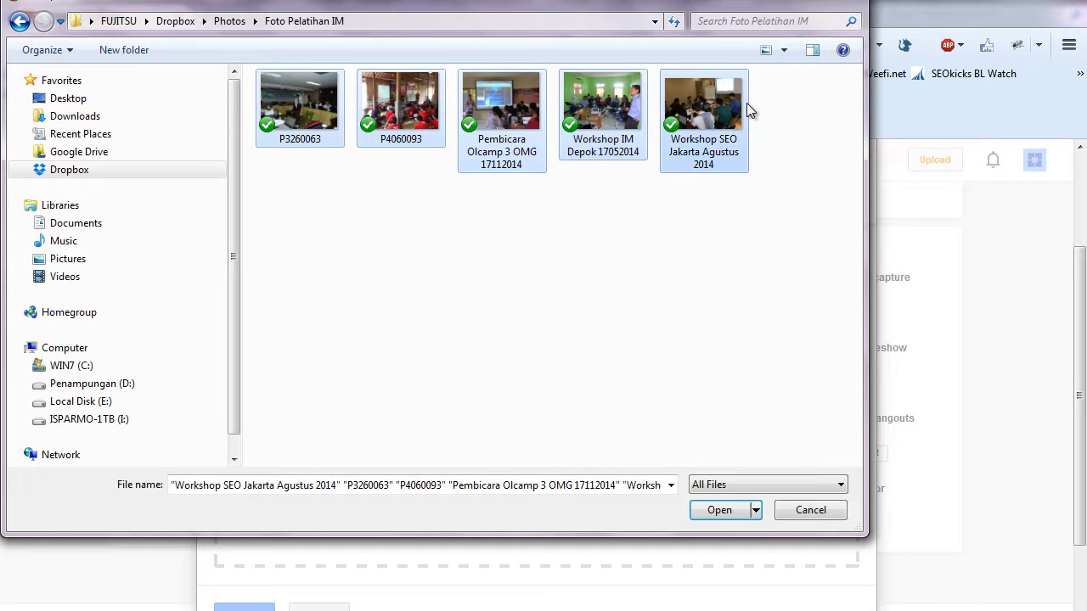
click(735, 513)
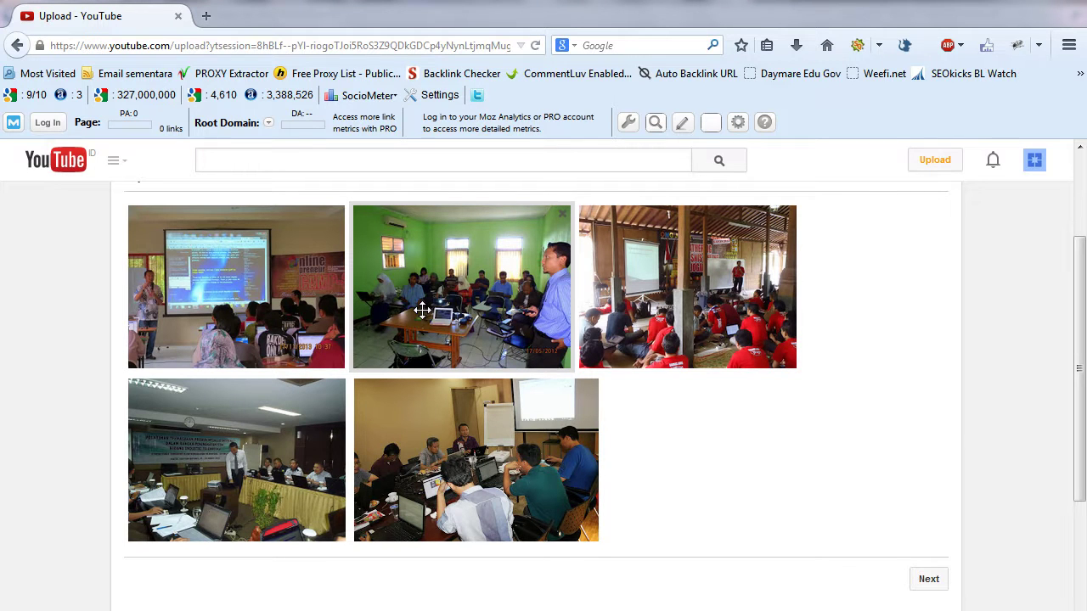
- Move from the five-photo grid on to the slideshow preview page
click(928, 580)
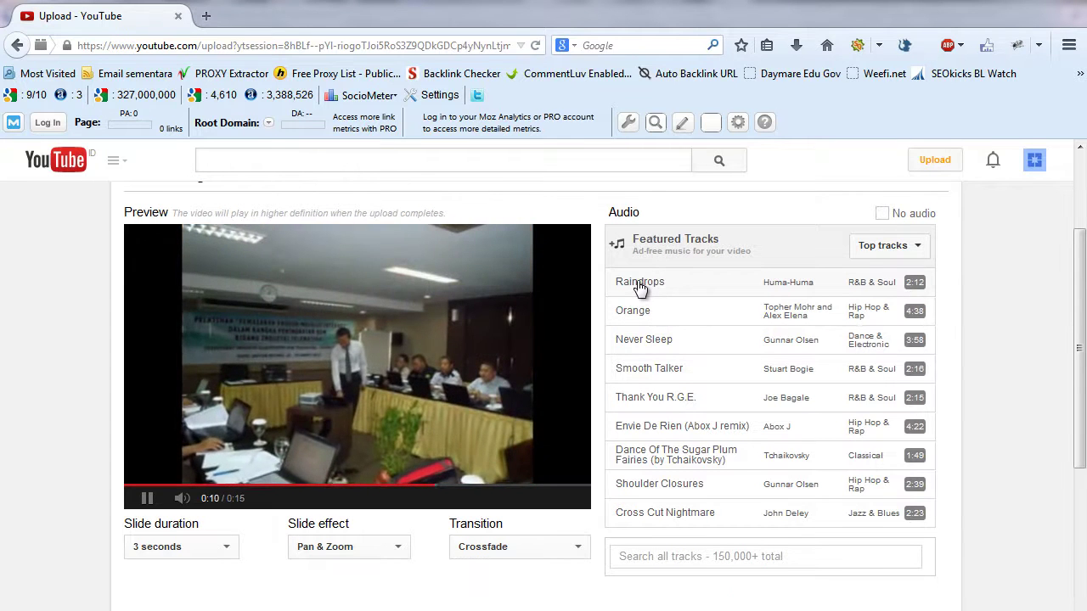
- Audition the Raindrops, Never Sleep and Orange tracks, keeping Pan & Zoom and Crossfade
click(640, 289)
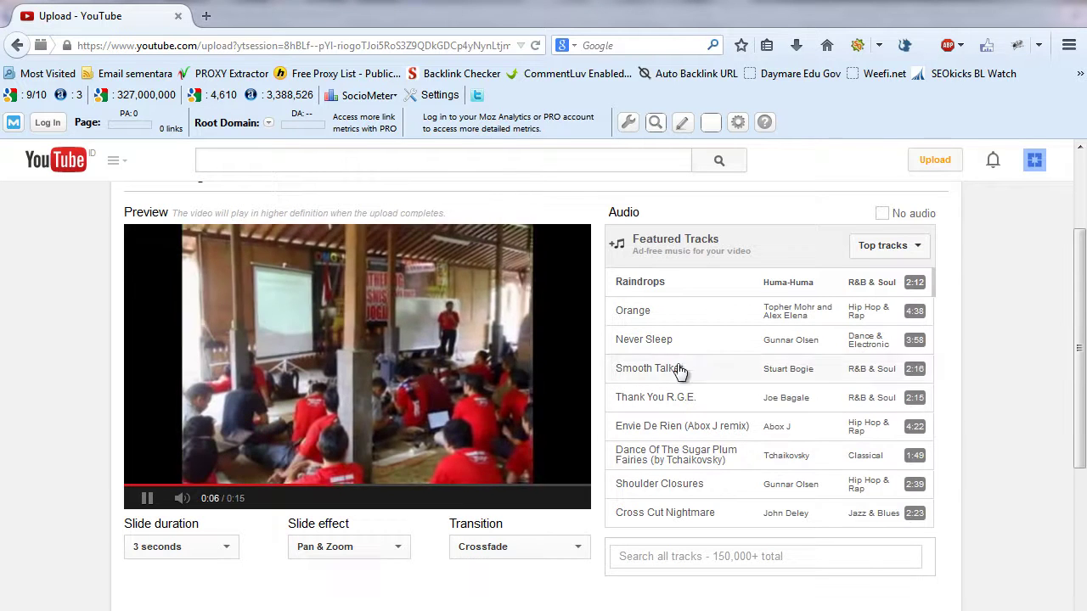
click(635, 339)
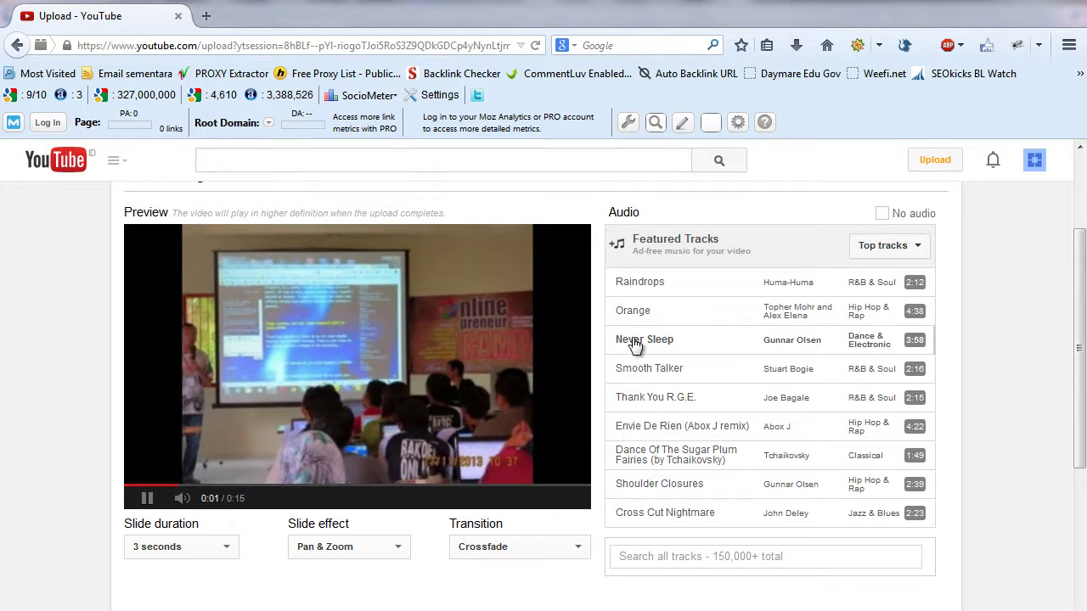
click(633, 317)
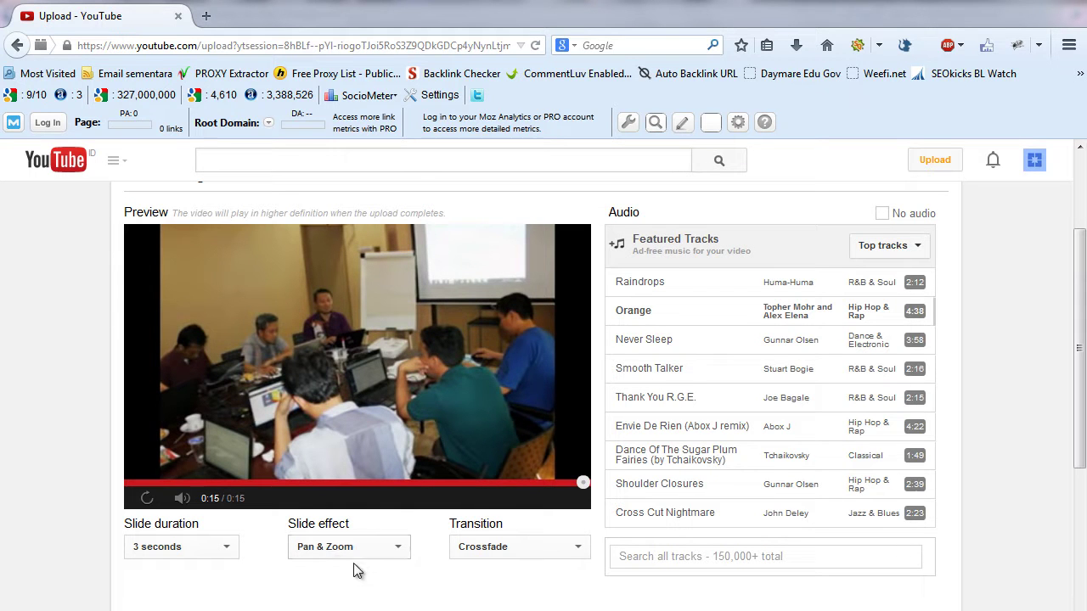
click(396, 550)
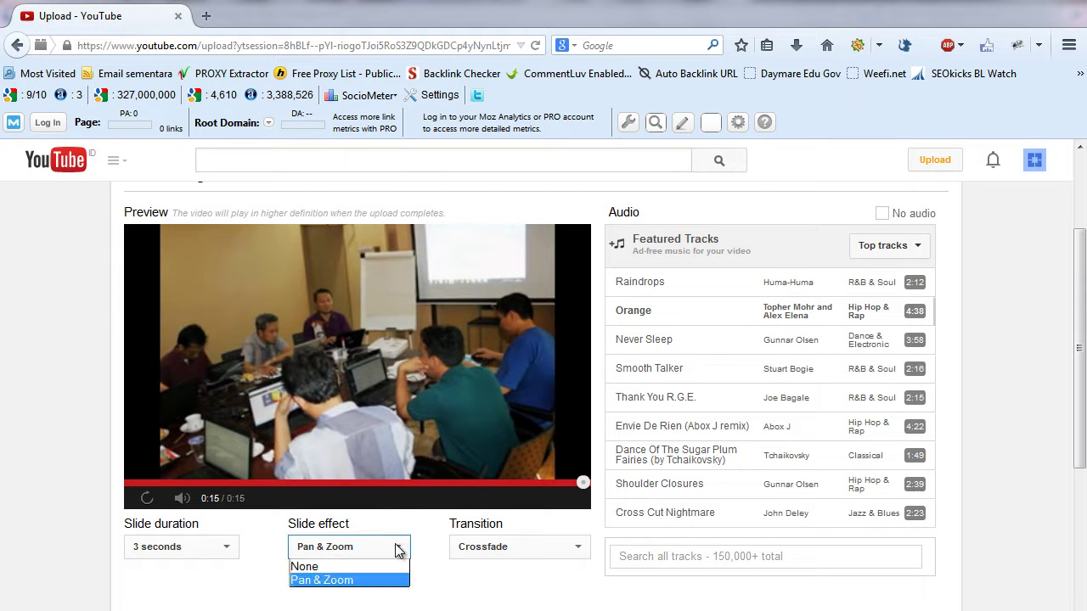
click(460, 583)
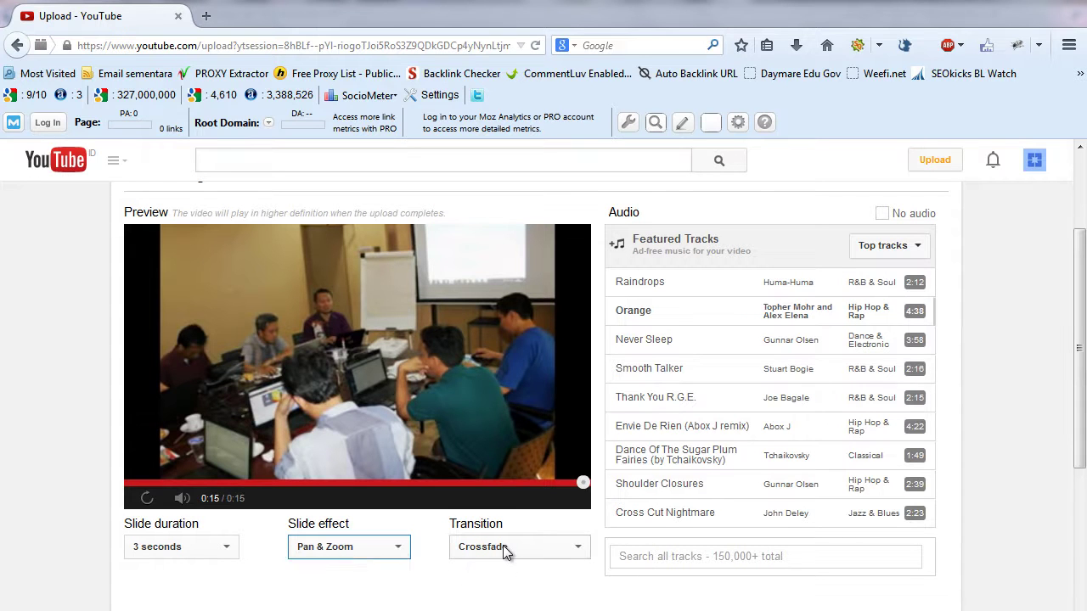
click(503, 547)
click(525, 588)
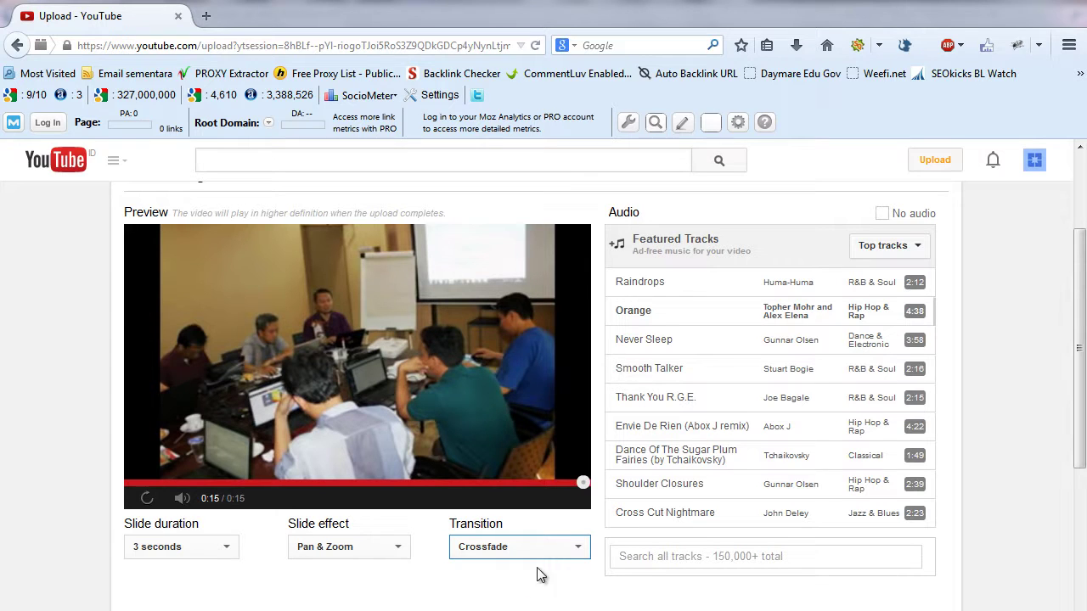
- Set the soundtrack back to Raindrops and upload the slideshow
click(638, 289)
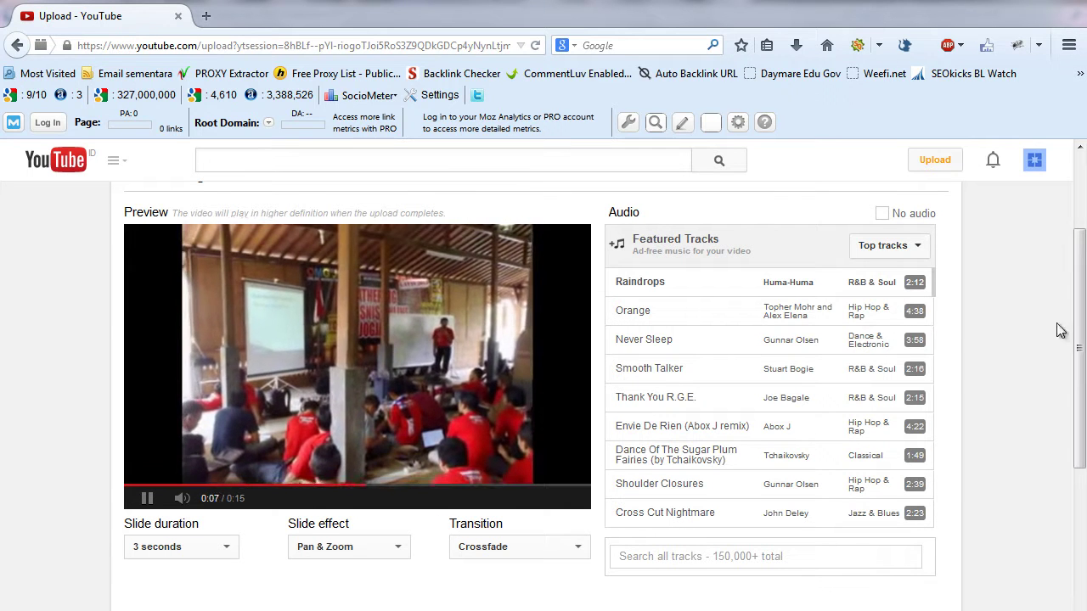
scroll(1081, 340, down, 2)
drag(1083, 349, 1084, 333)
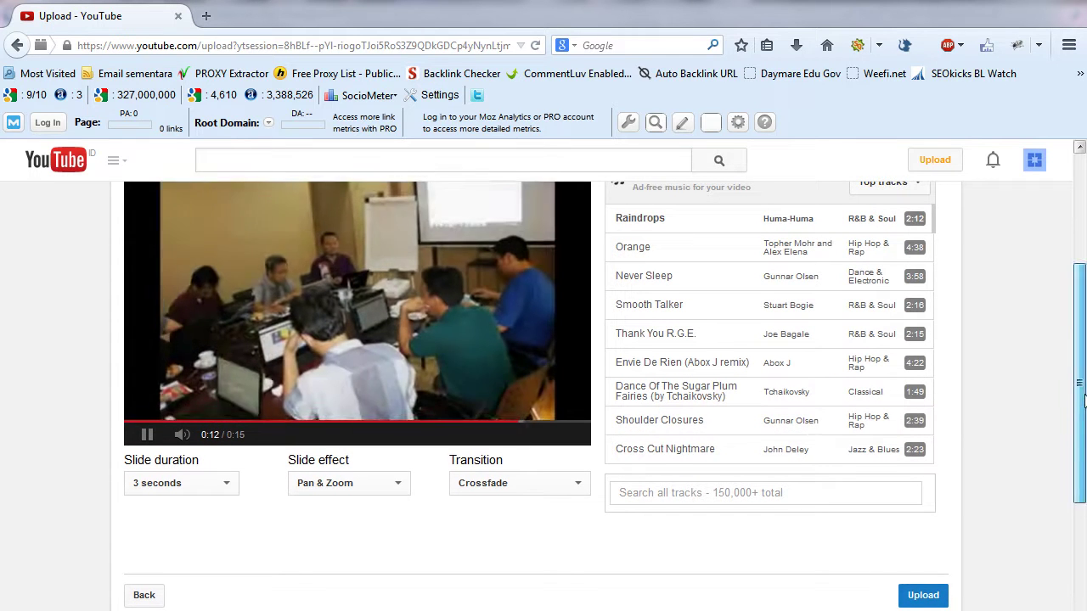
drag(1083, 399, 1083, 363)
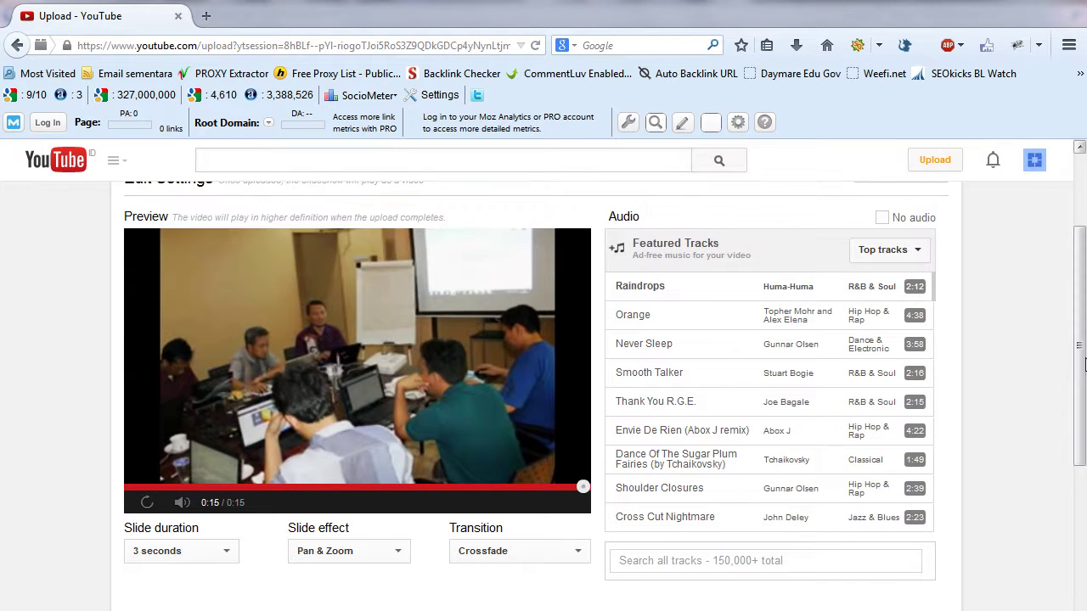
drag(1082, 341, 1082, 383)
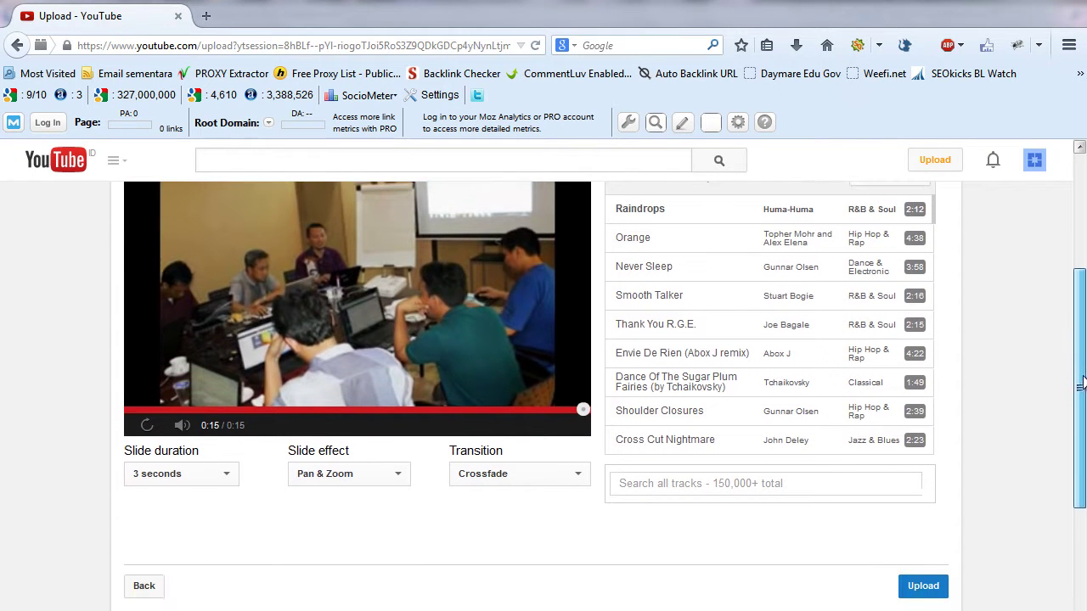
click(924, 588)
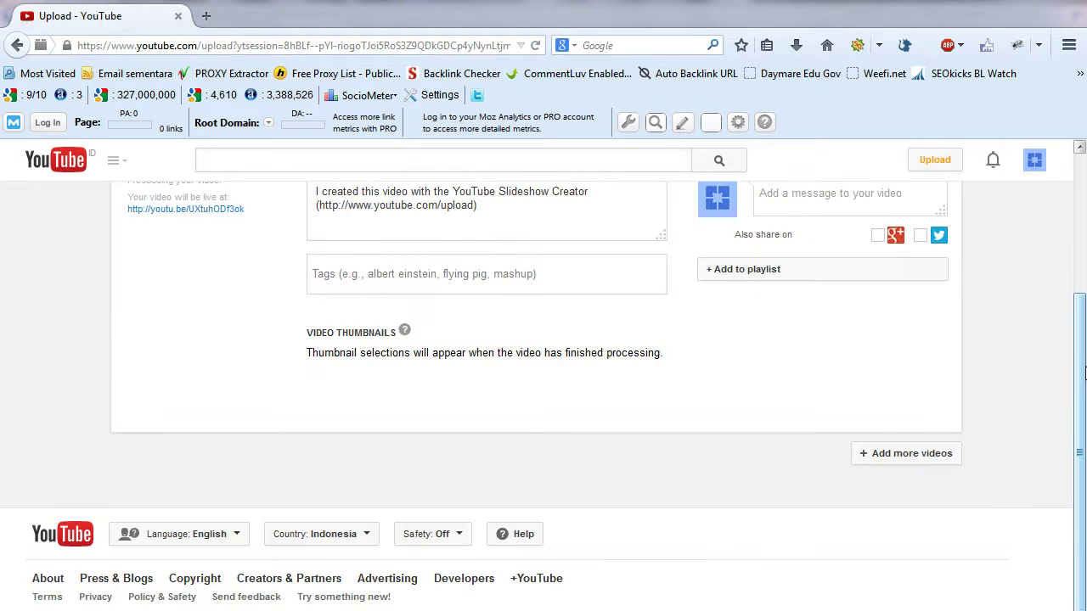
- Select the default 'My Slideshow' title and the default description text while processing continues
drag(1084, 383, 1085, 289)
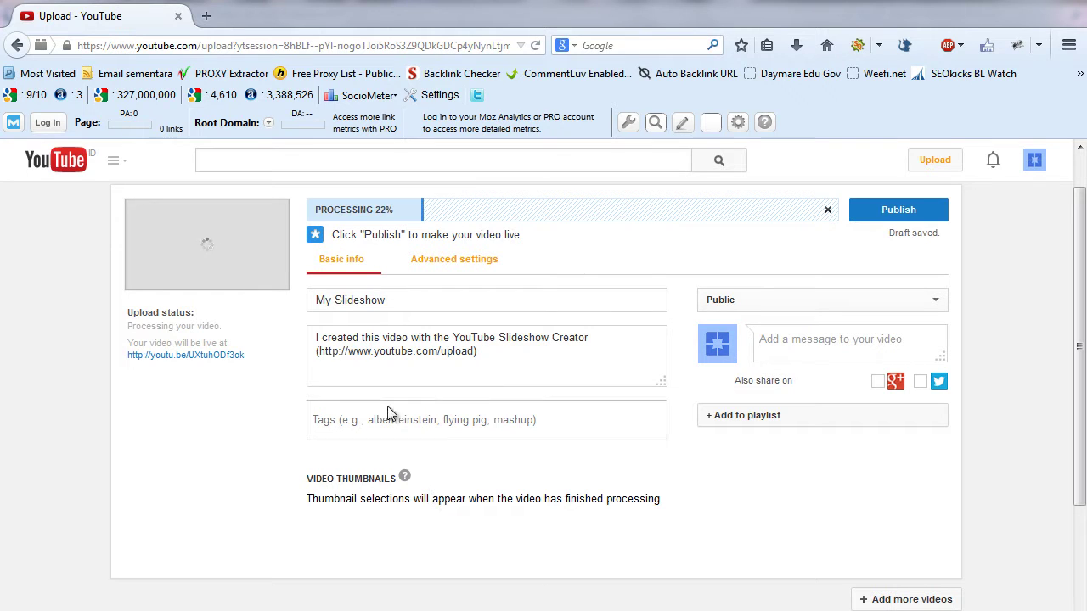
drag(401, 299, 295, 299)
click(412, 300)
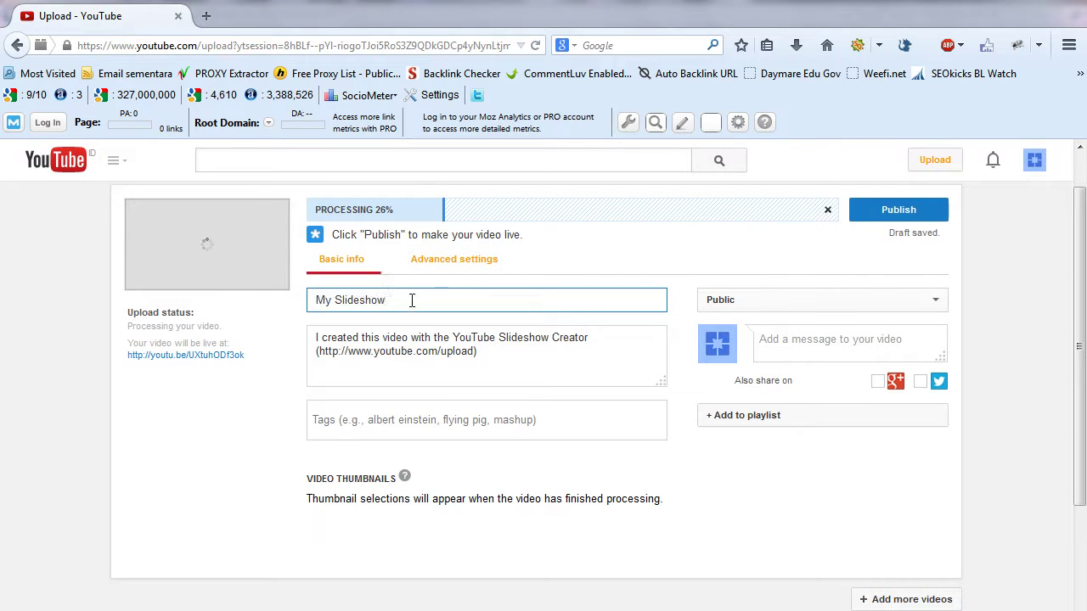
drag(412, 301, 240, 300)
click(425, 303)
drag(425, 303, 279, 306)
click(431, 304)
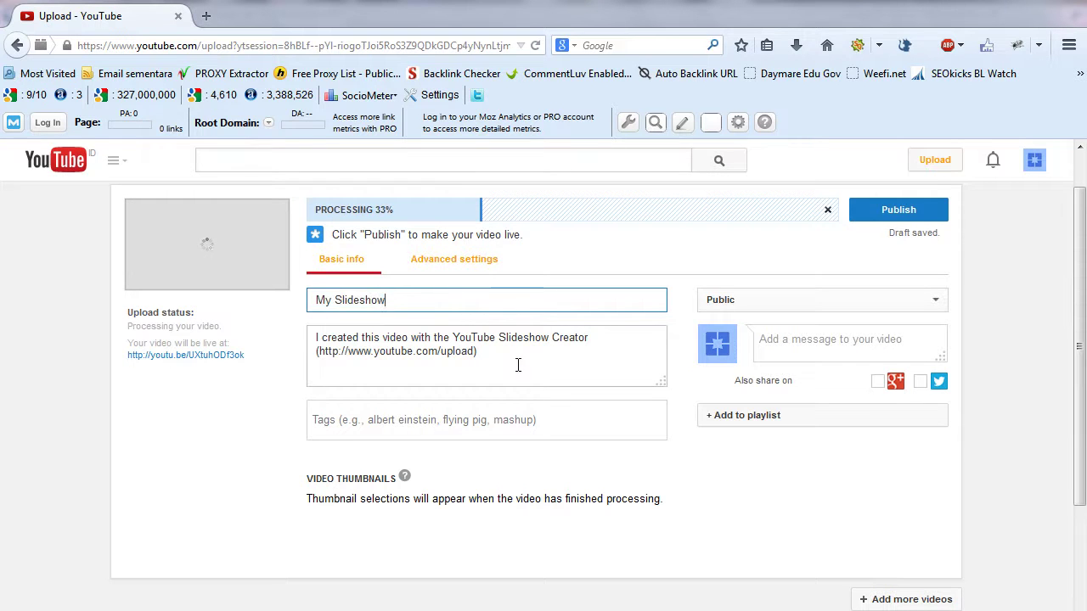
drag(511, 354, 301, 339)
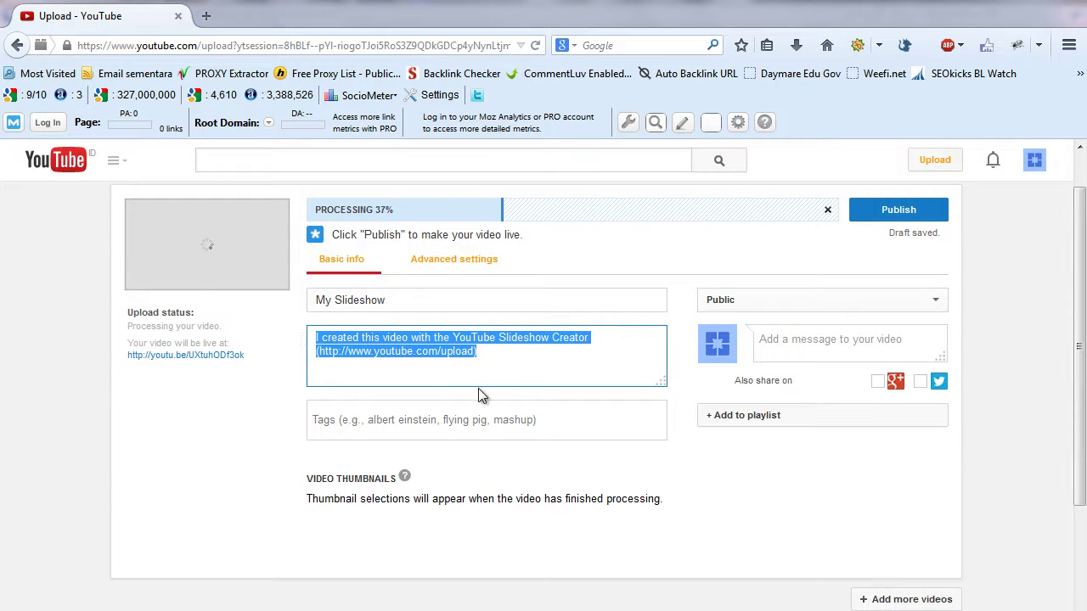
click(490, 353)
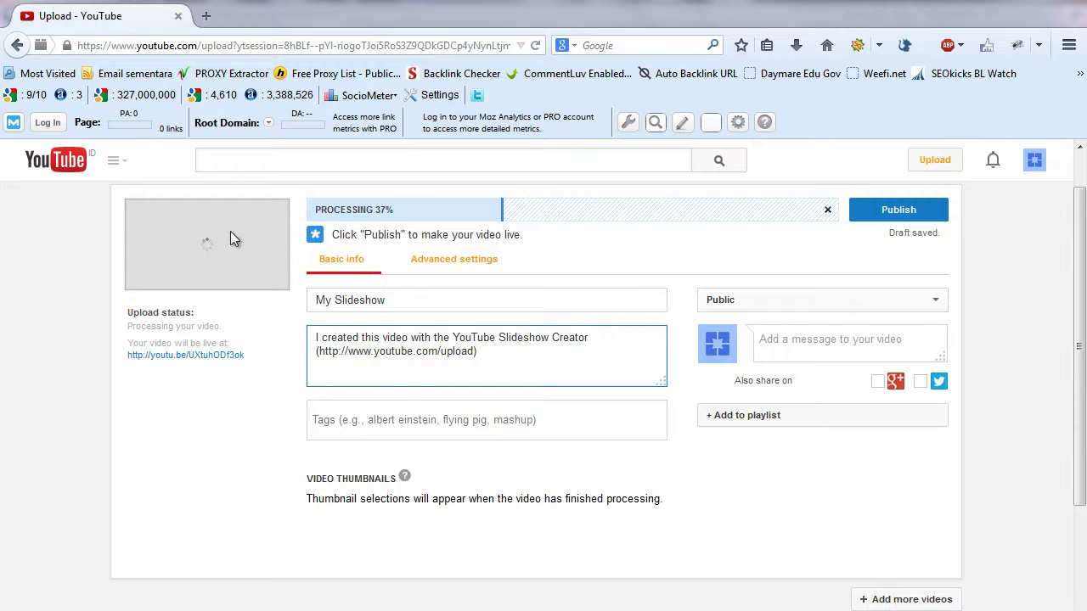
drag(394, 298, 246, 293)
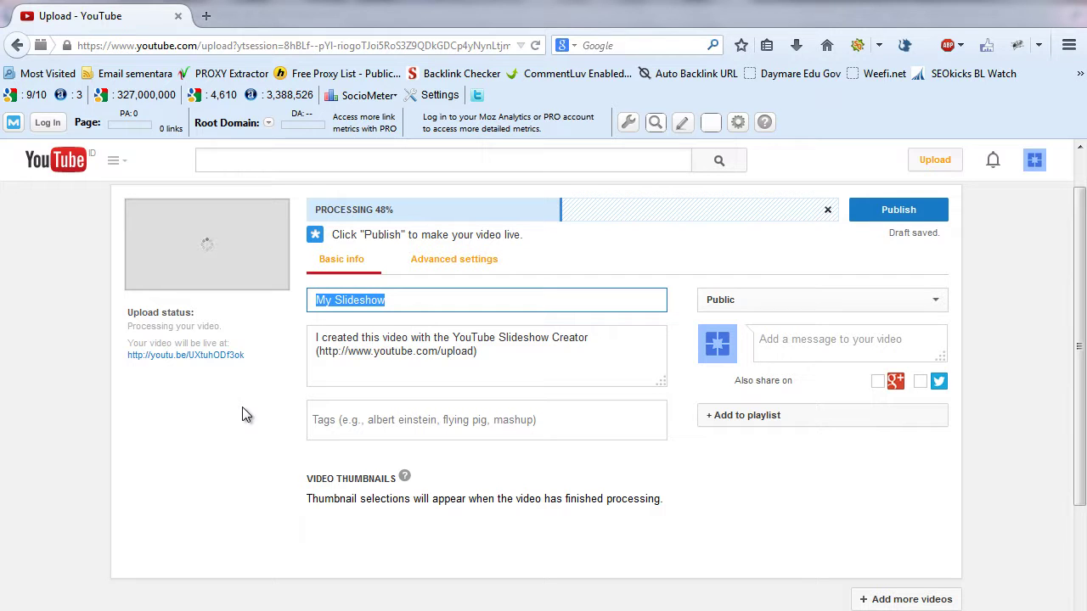
- Title the video 'Pelatihan Internet Marketing Bersama' plus the owner's name, and start replacing the default description
text(P)
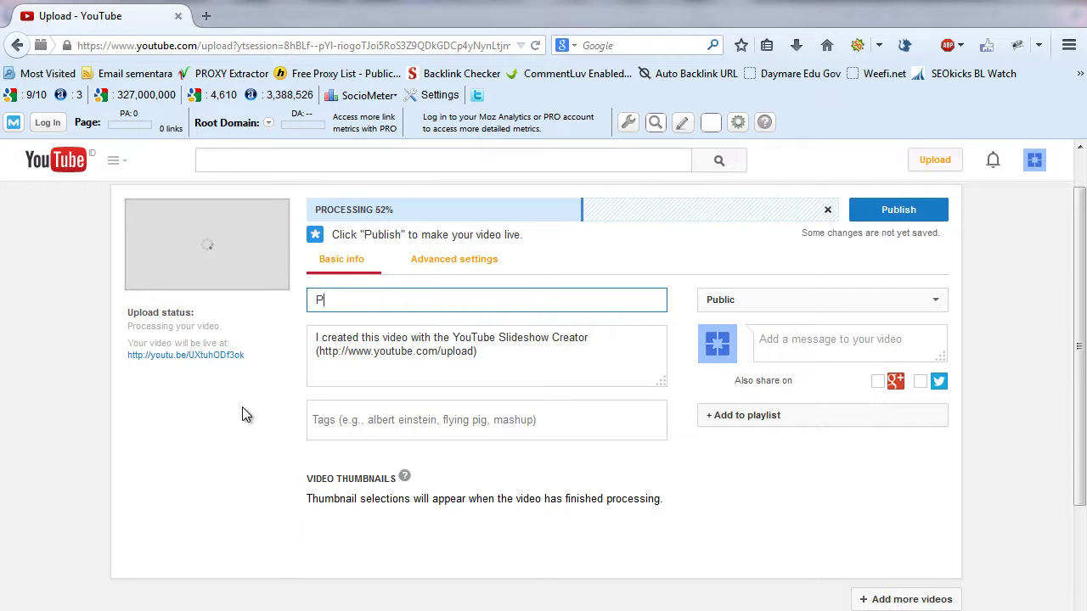
key(BackSpace)
text(Pelatihan I)
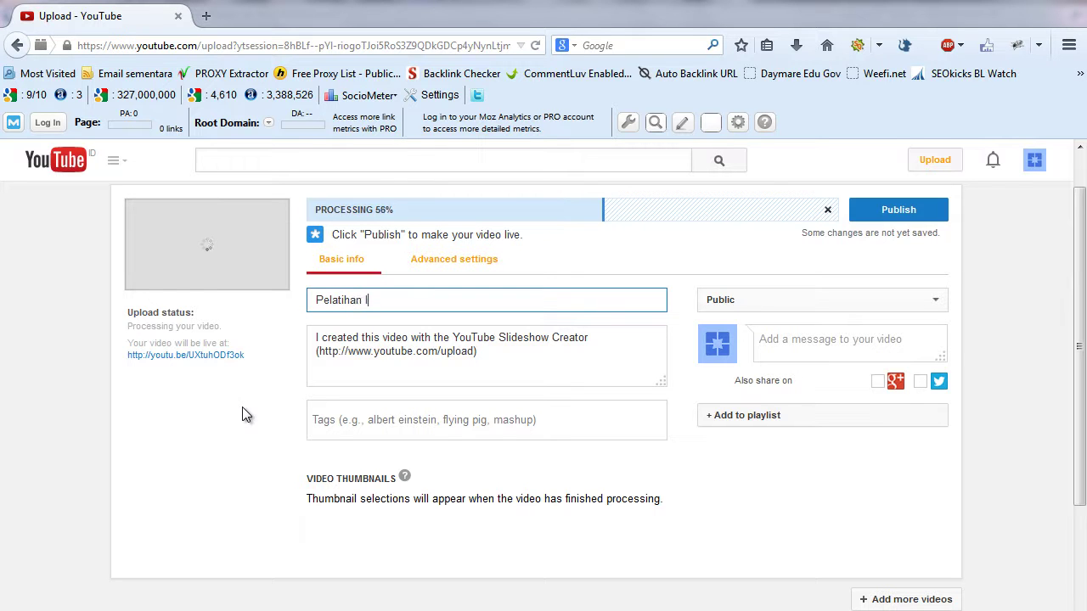
text(nternet Marketing Bers)
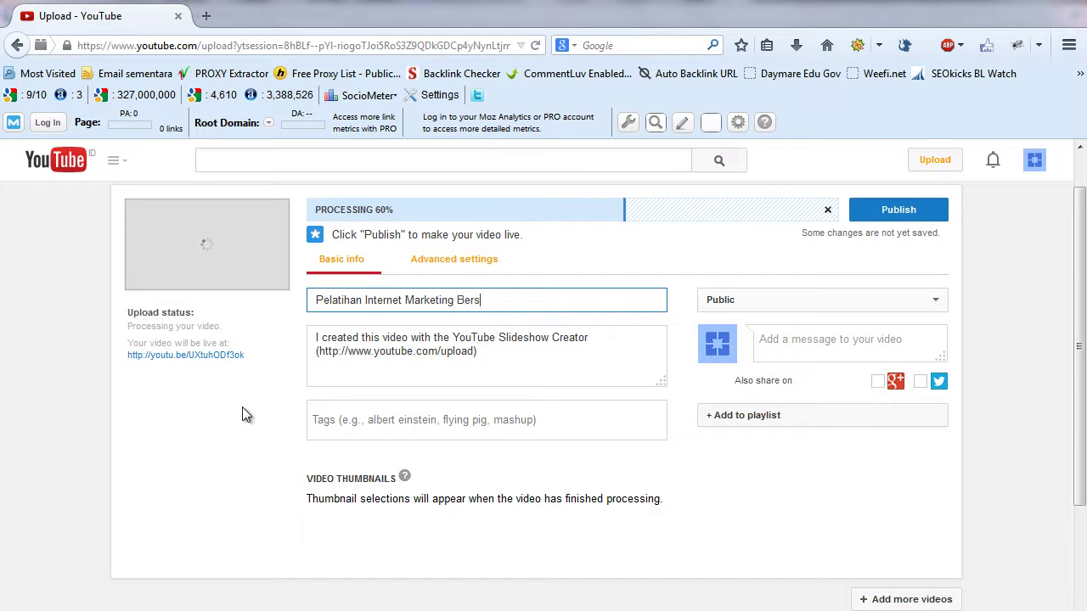
text(ama ISPARMO)
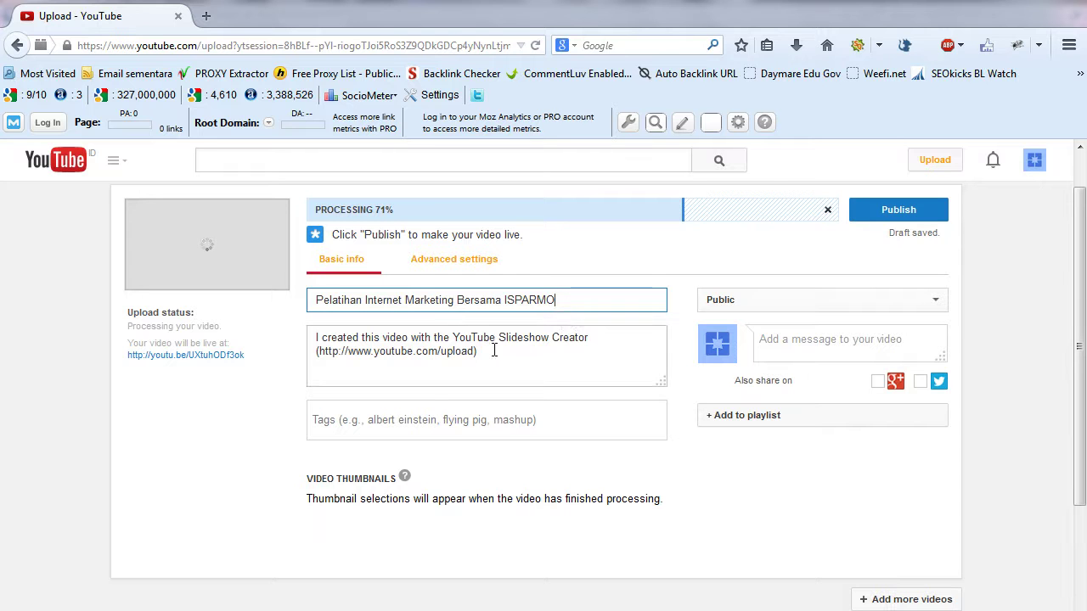
drag(493, 351, 301, 336)
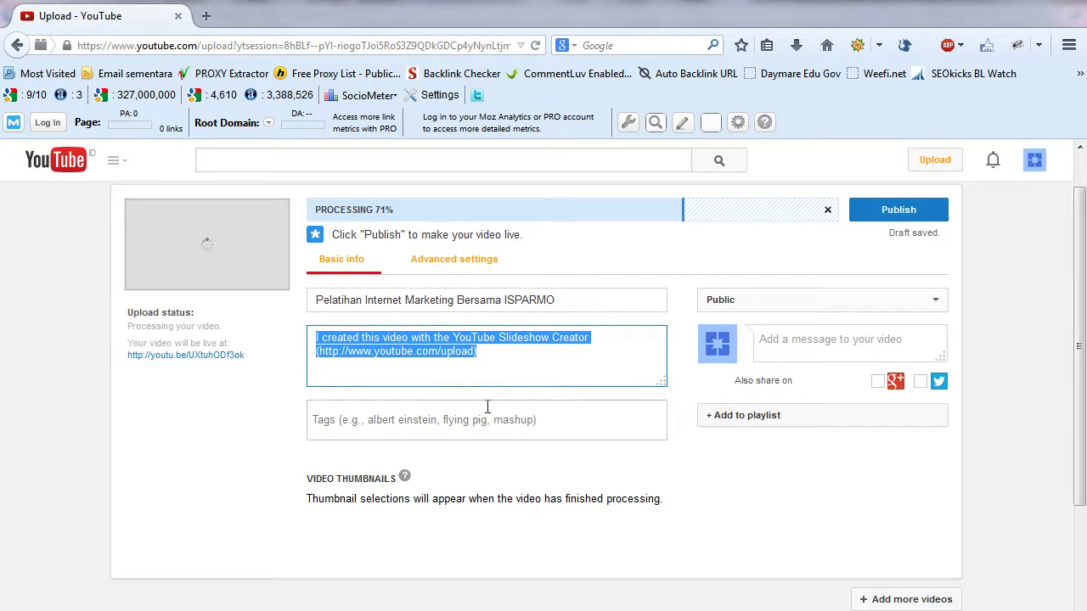
text(Pelatiha )
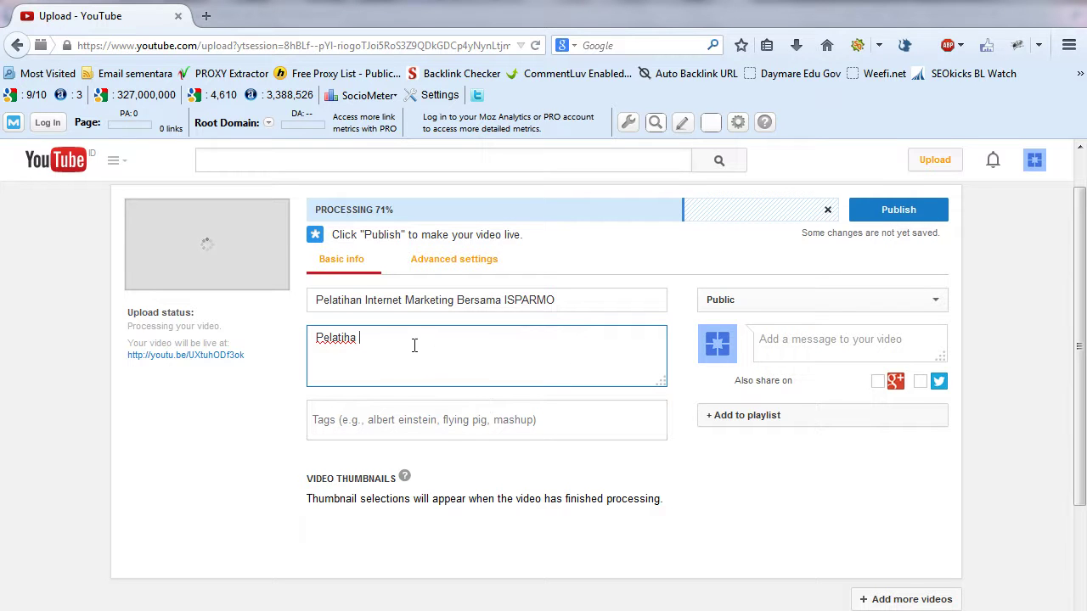
text(n)
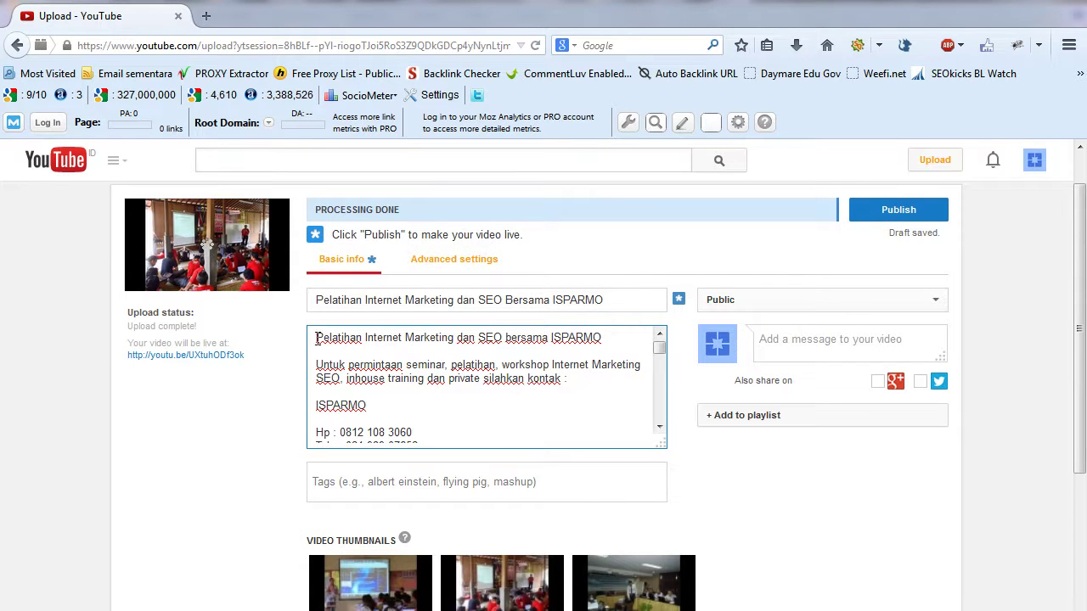
- Review the description's two website addresses, then tick the Google+ 'Also share on' option
drag(315, 339, 456, 340)
click(609, 382)
drag(662, 351, 661, 355)
drag(367, 404, 477, 400)
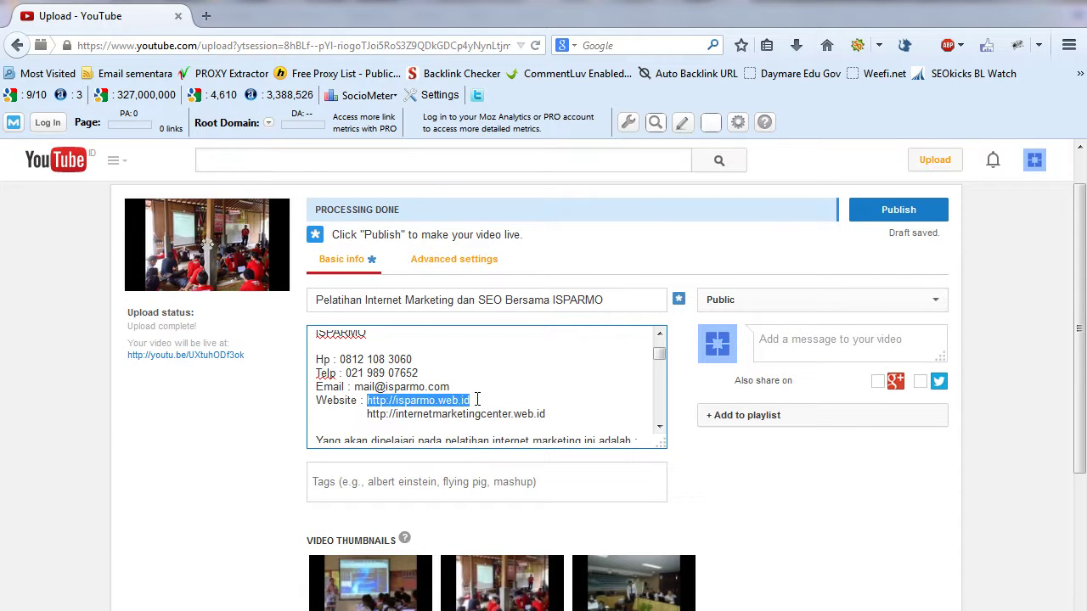
drag(557, 412, 316, 400)
click(576, 406)
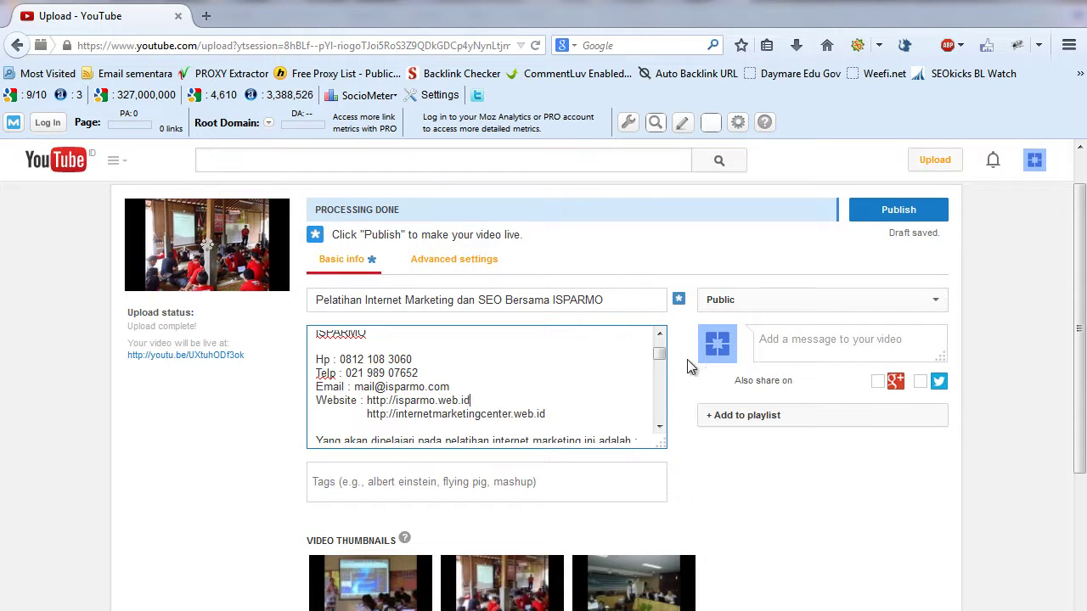
mouse_move(1084, 265)
mouse_down()
mouse_move(1084, 372)
mouse_move(1085, 237)
mouse_move(1084, 265)
mouse_up()
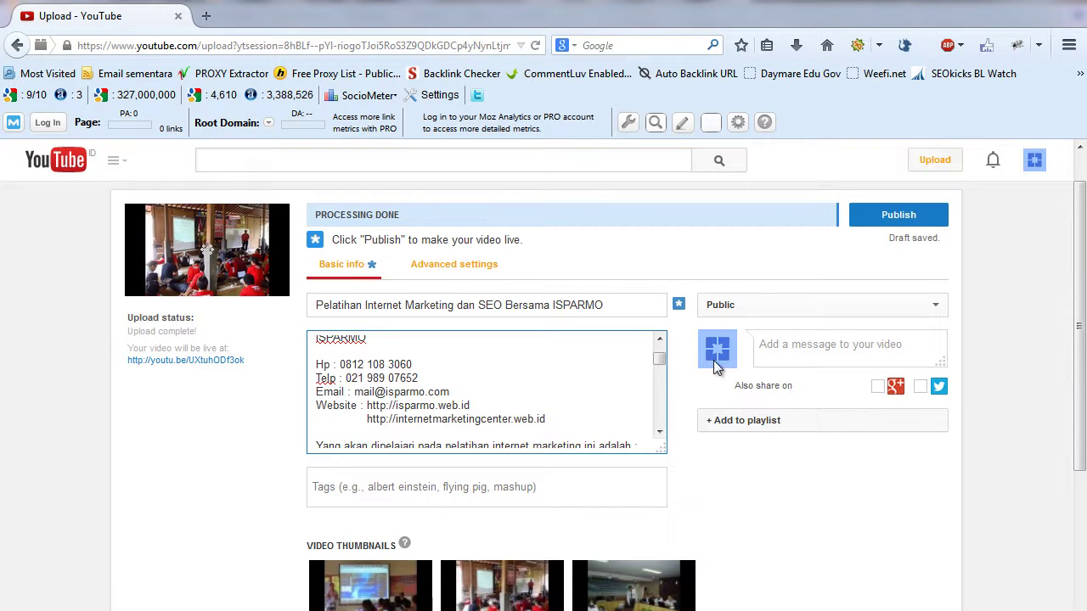
drag(662, 359, 697, 347)
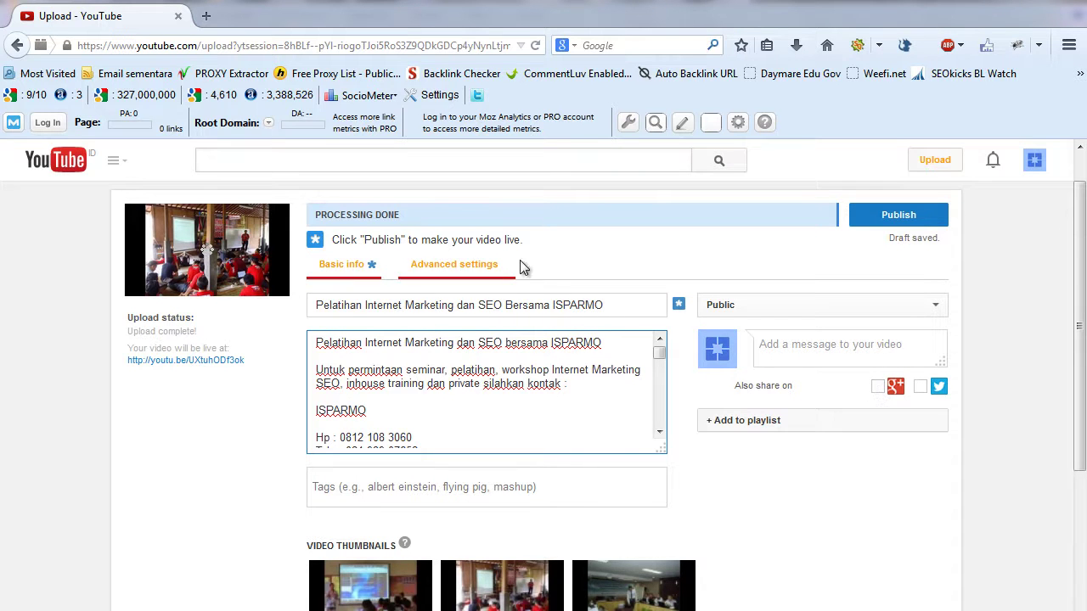
click(877, 387)
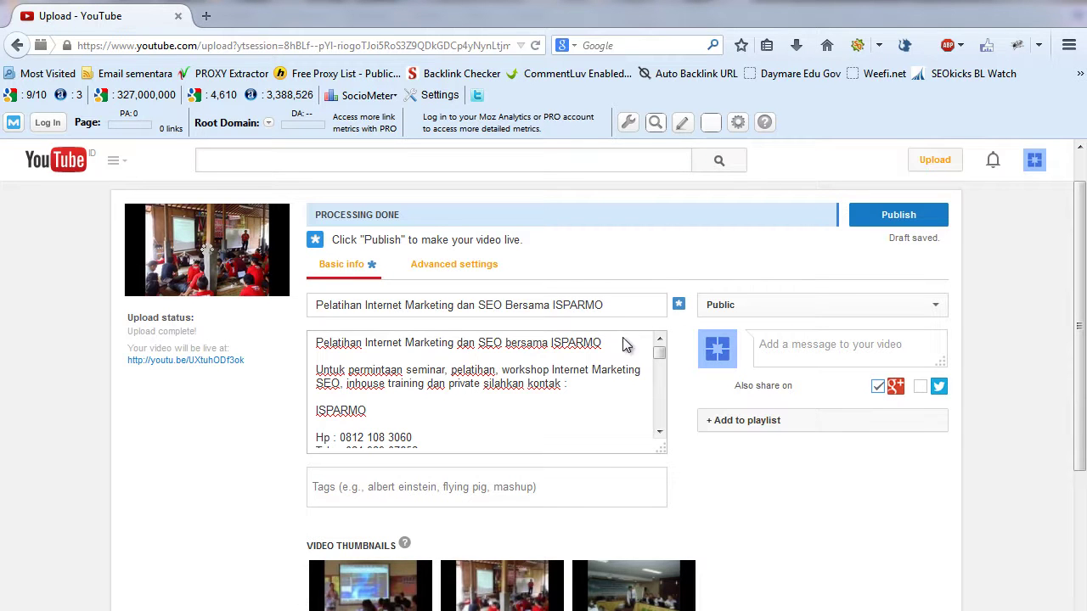
- Publish the video with the Publish button
click(896, 216)
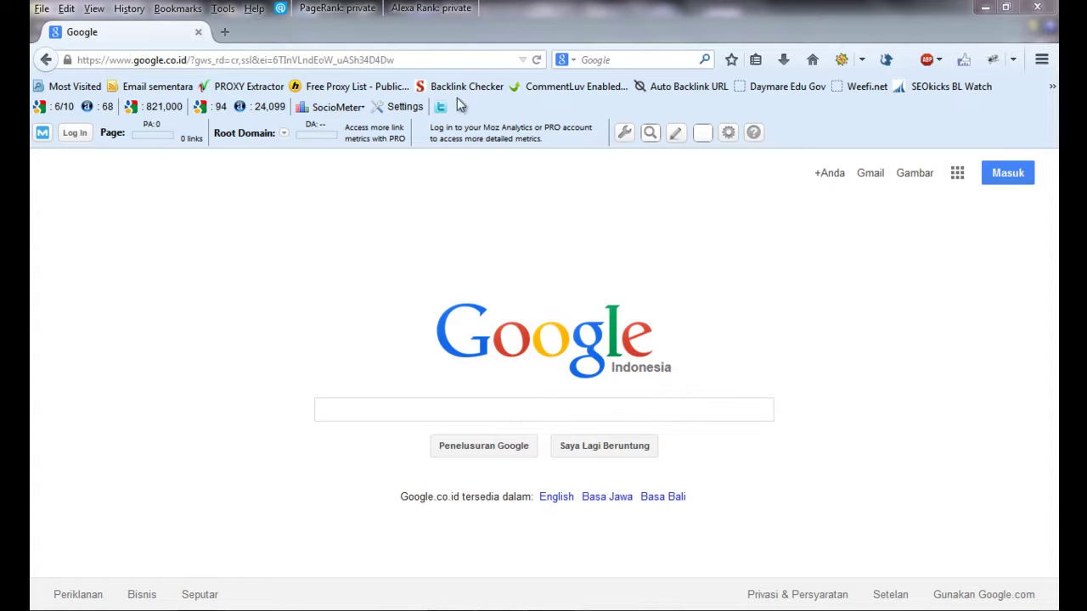
click(406, 60)
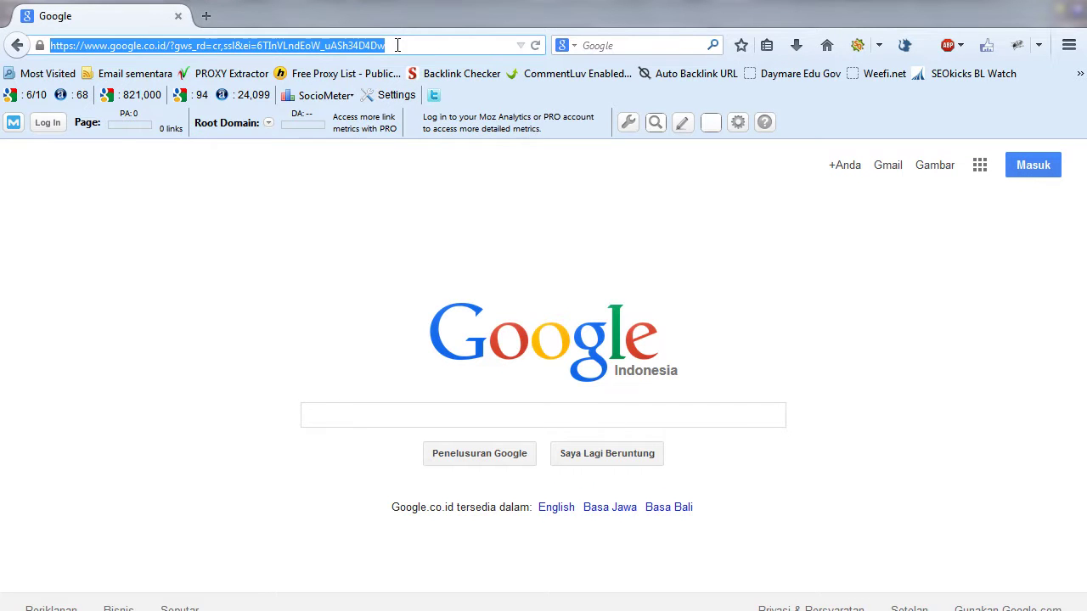
text(www.blogger)
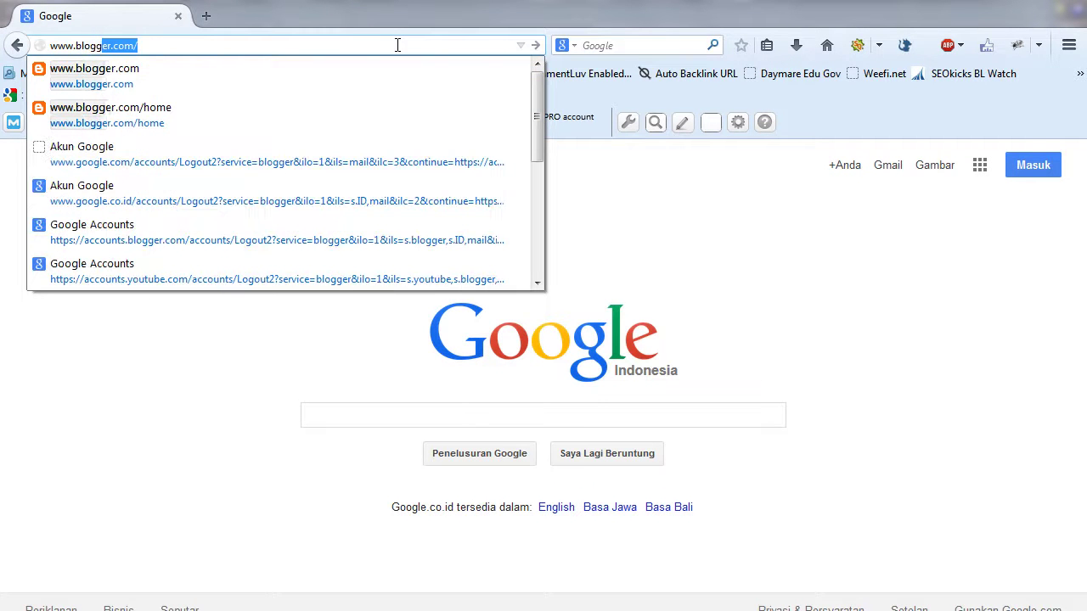
text(.com)
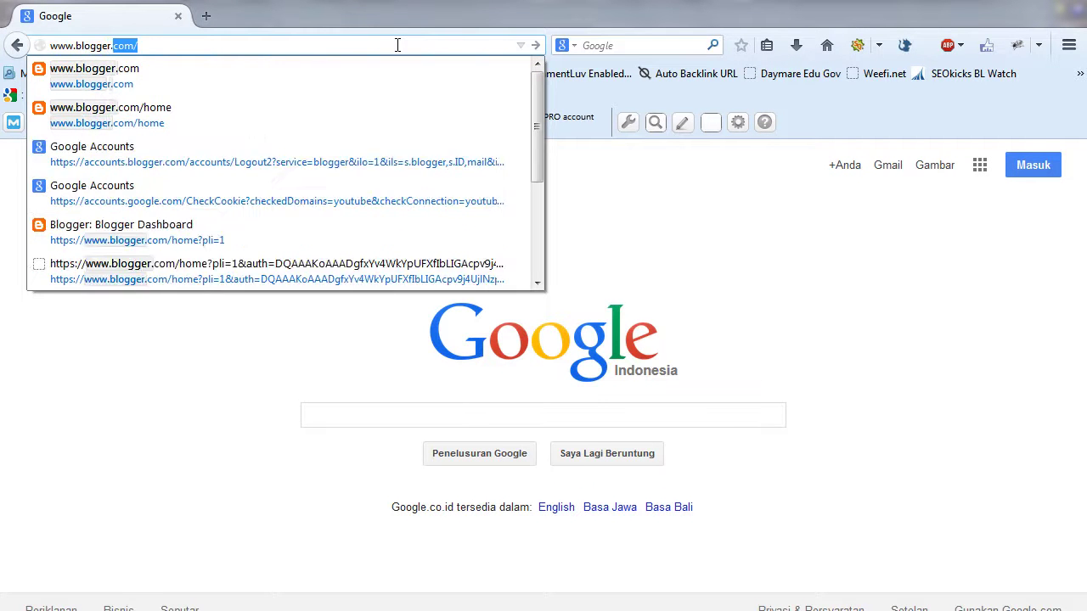
key(Return)
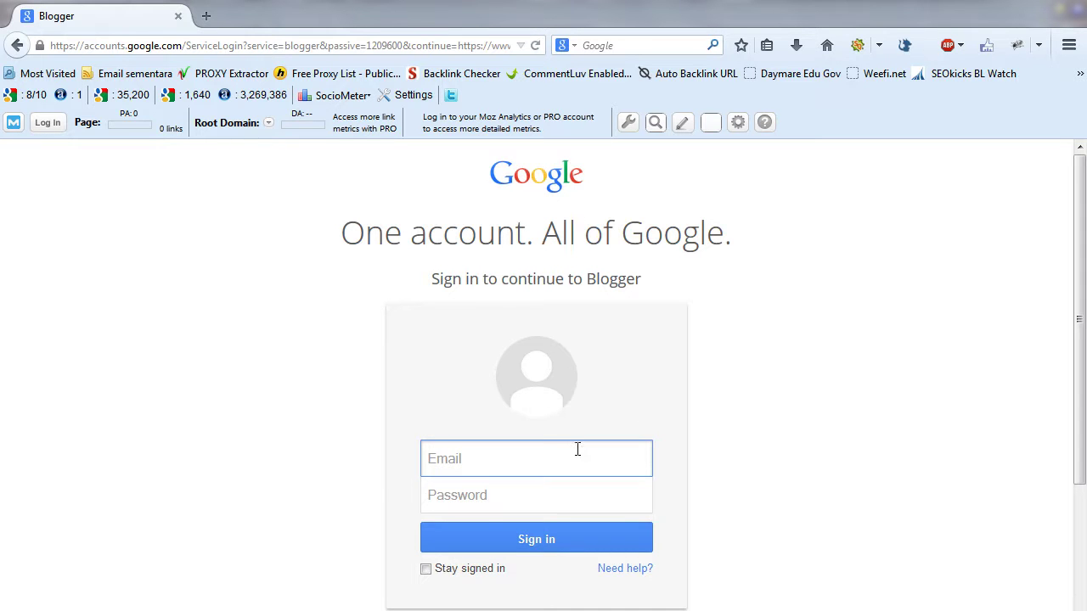
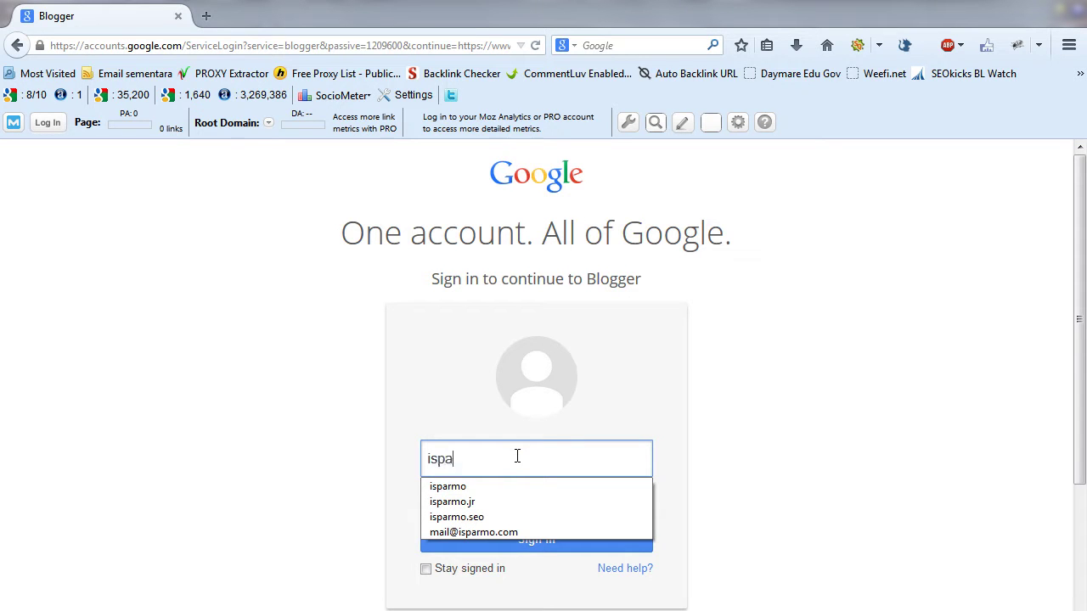
- Sign in with the saved account and its password
click(510, 501)
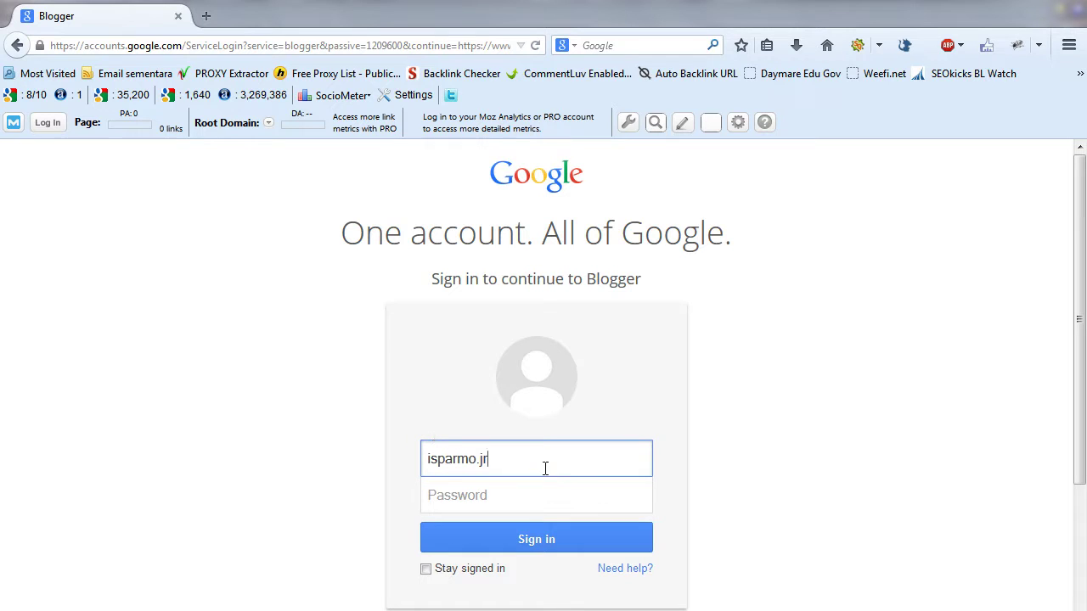
click(463, 496)
text(•••••••)
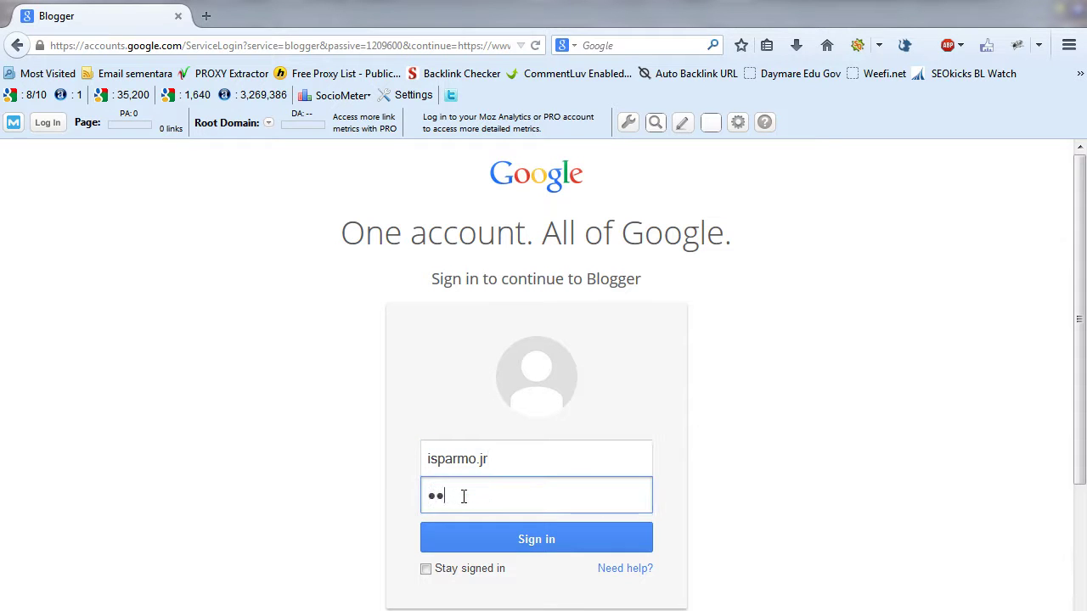
text(•••)
click(508, 534)
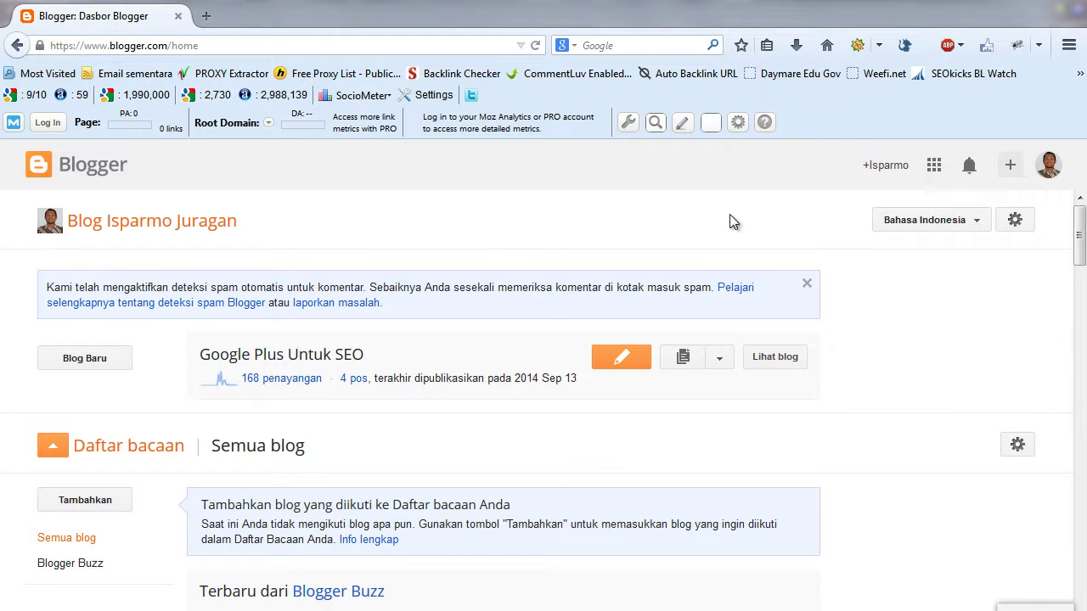
- Change the Blogger interface language from Bahasa Indonesia to English (United States)
click(979, 226)
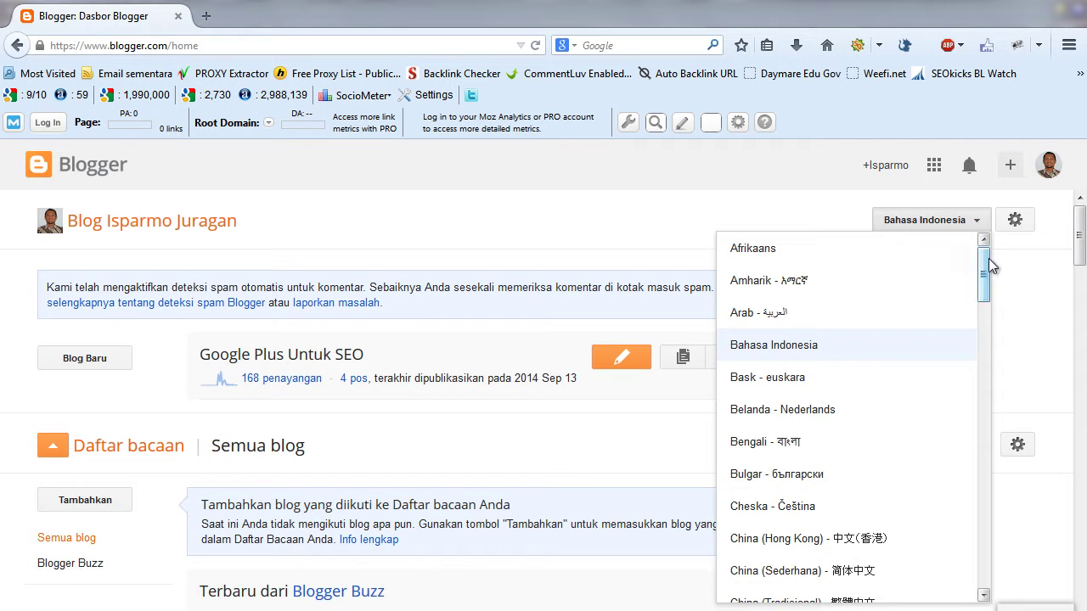
drag(985, 262, 988, 351)
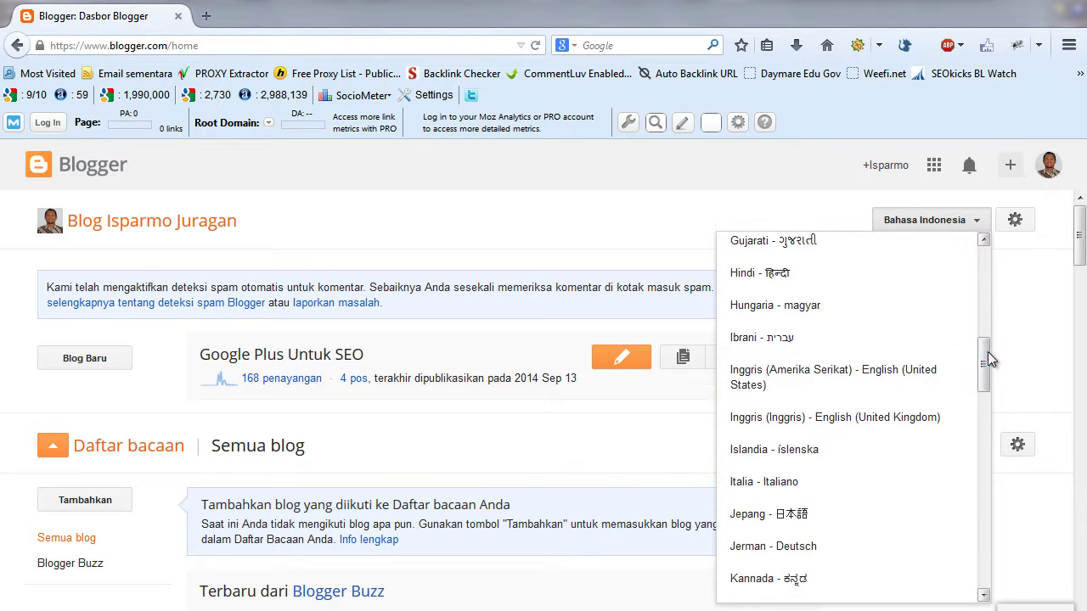
click(871, 376)
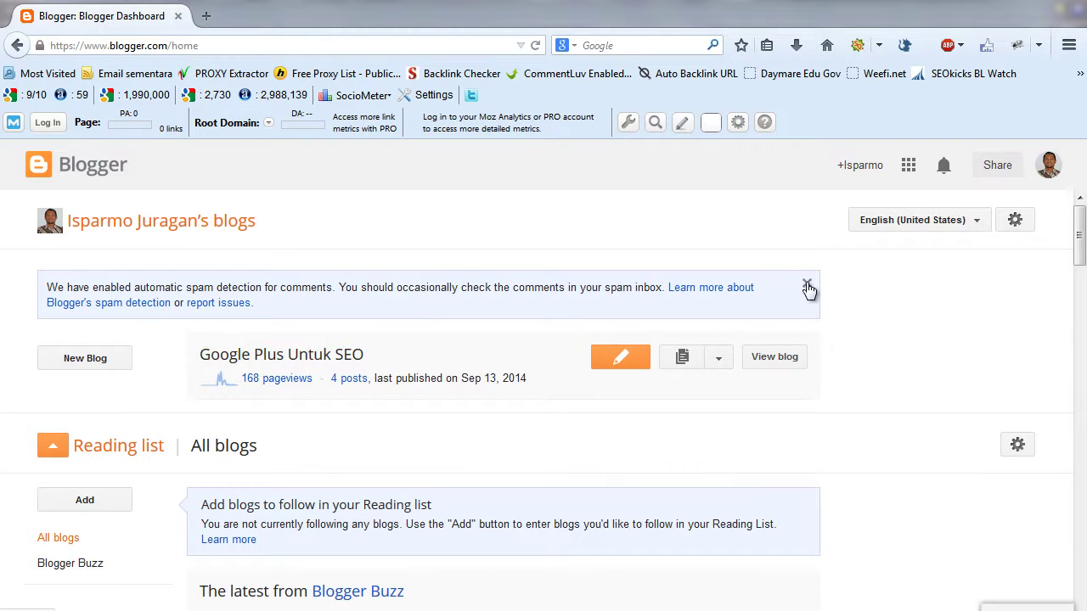
- Start a New Blog and place the cursor in its empty Title field
click(76, 367)
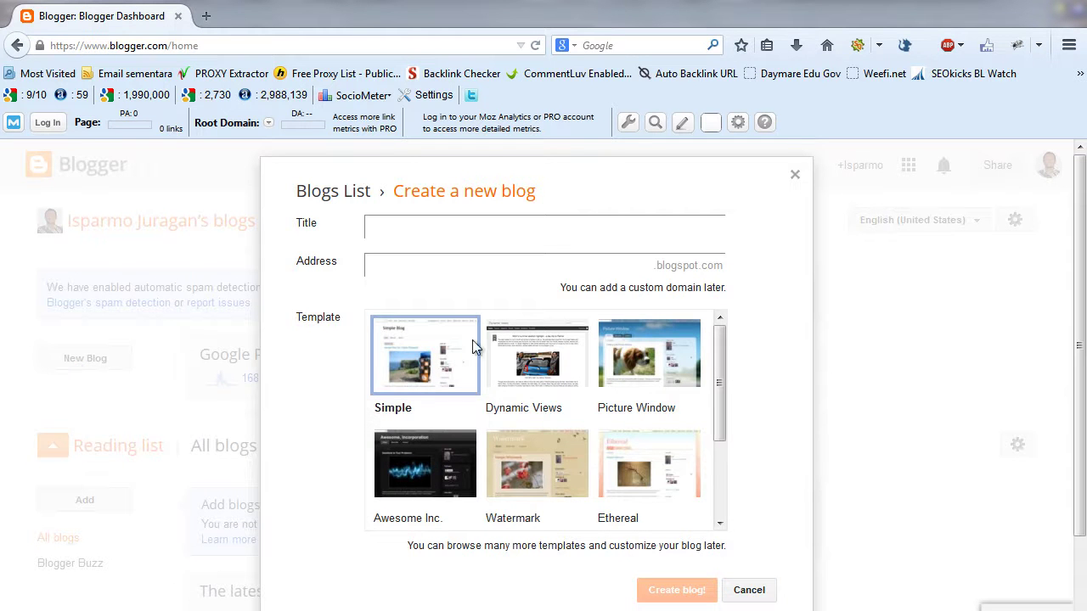
click(370, 223)
mouse_move(496, 610)
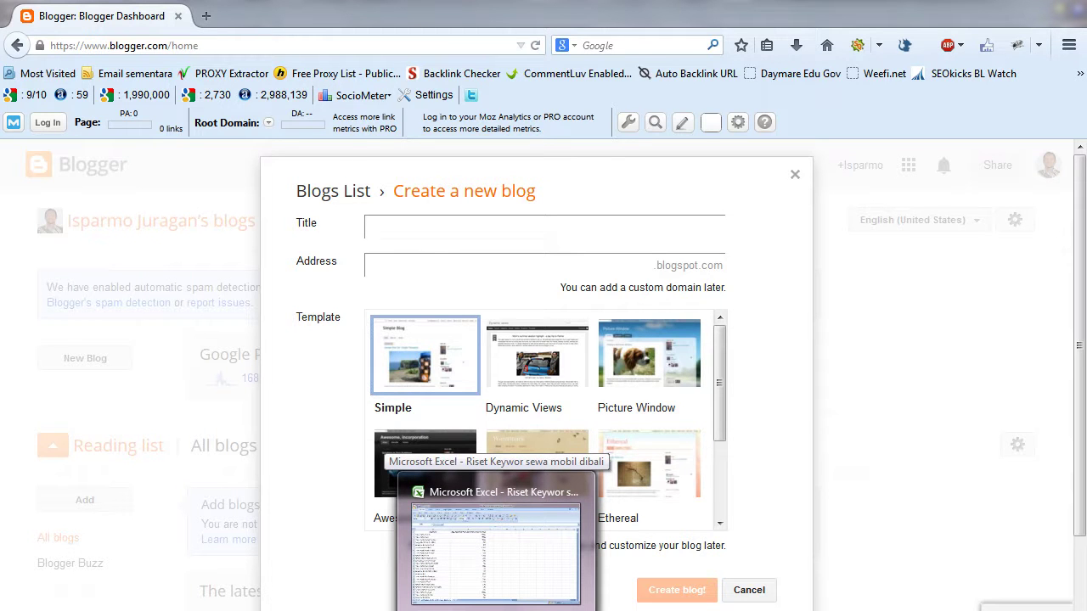
click(496, 552)
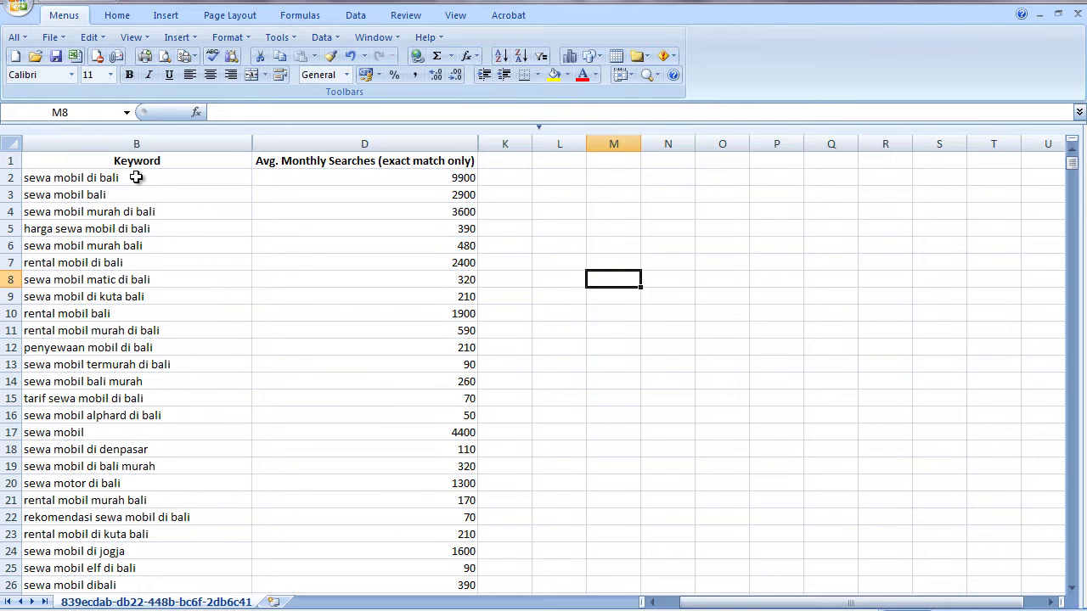
click(136, 178)
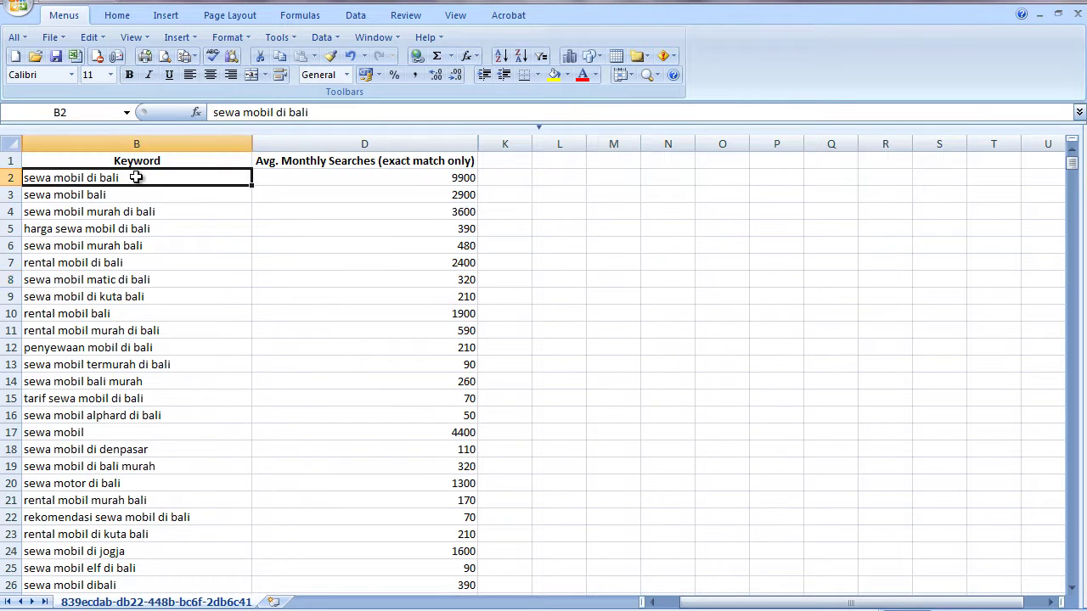
click(174, 194)
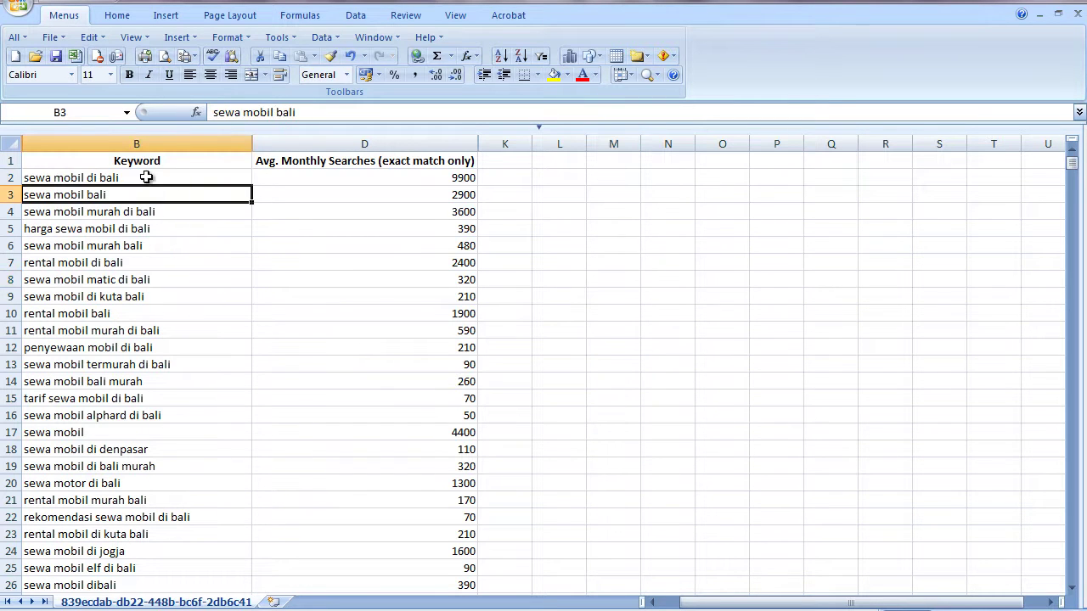
click(146, 177)
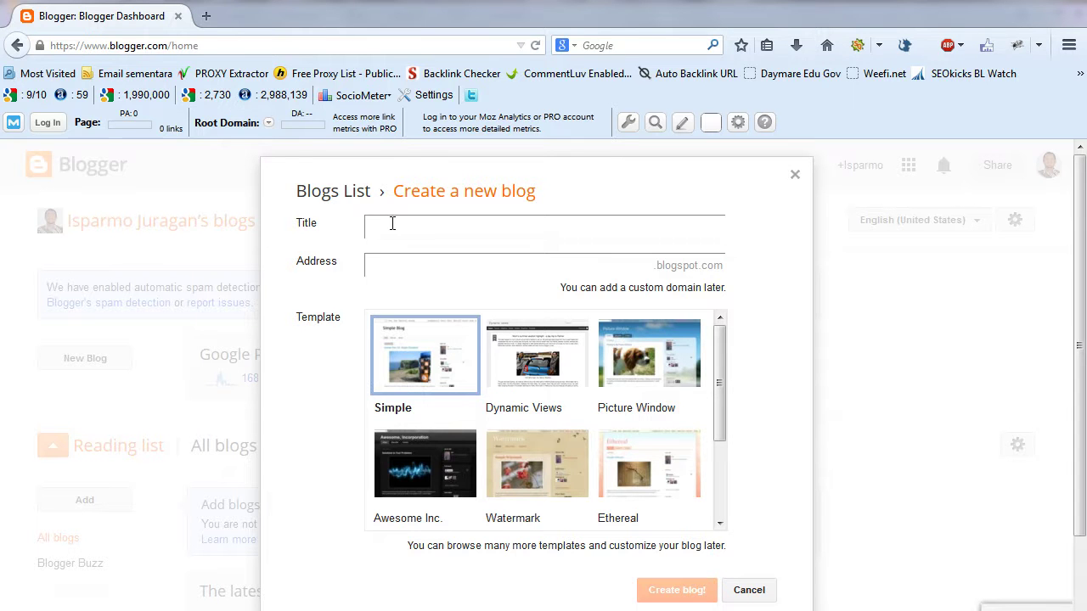
- Title the new blog 'Sewa Mobil Murah di Bali' and bring the Excel keyword sheet forward
text(s)
key(BackSpace)
text(Sewa Mobil Murah di al)
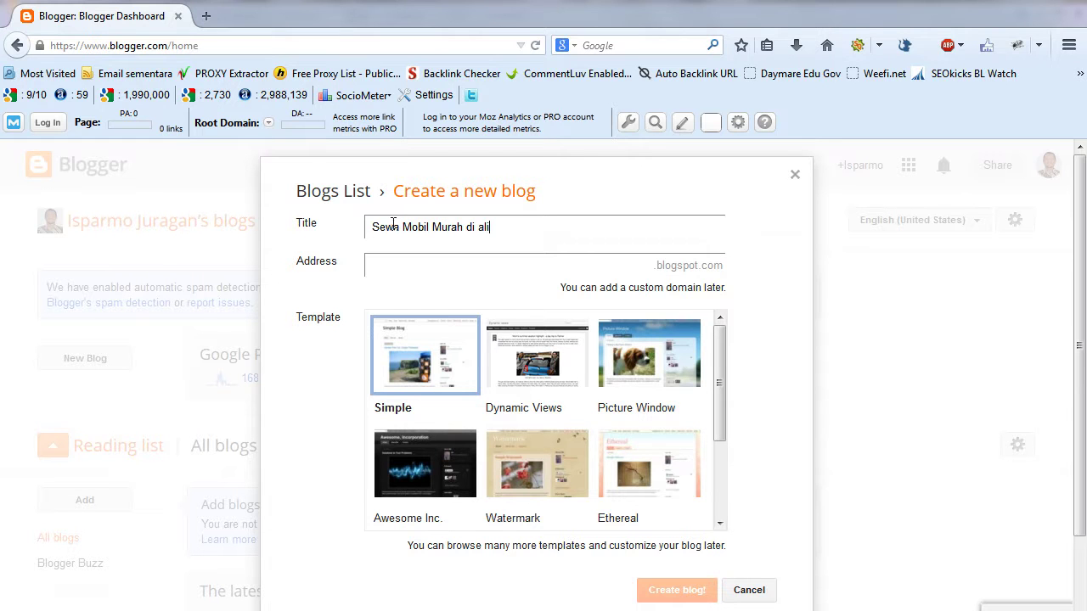
key(BackSpace)
key(BackSpace)
text(Bali)
click(543, 608)
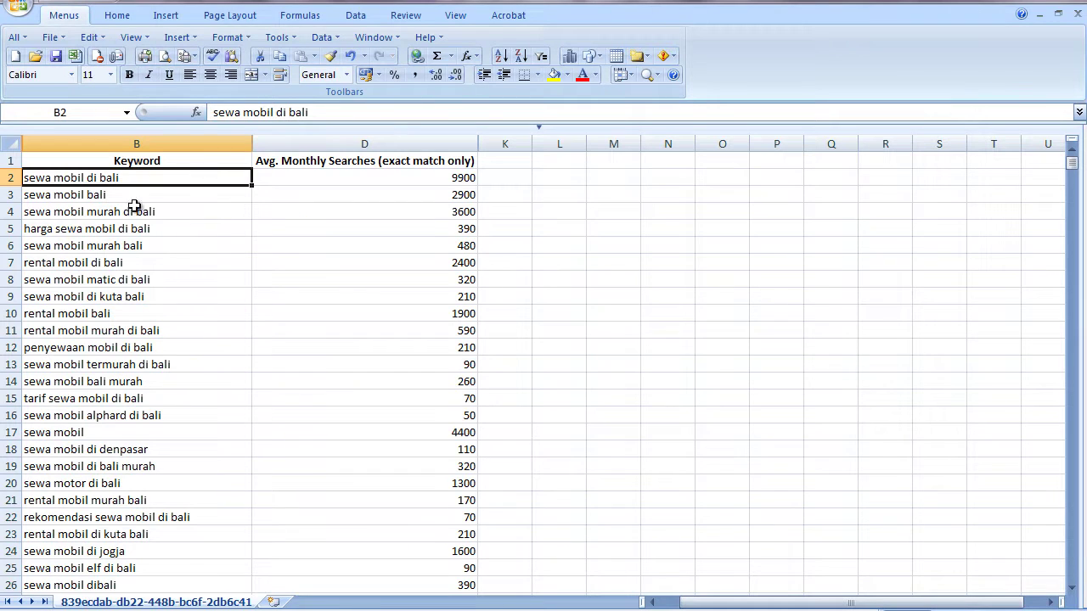
- Check the search volume for 'sewa mobil murah di bali' in cell D4
click(440, 209)
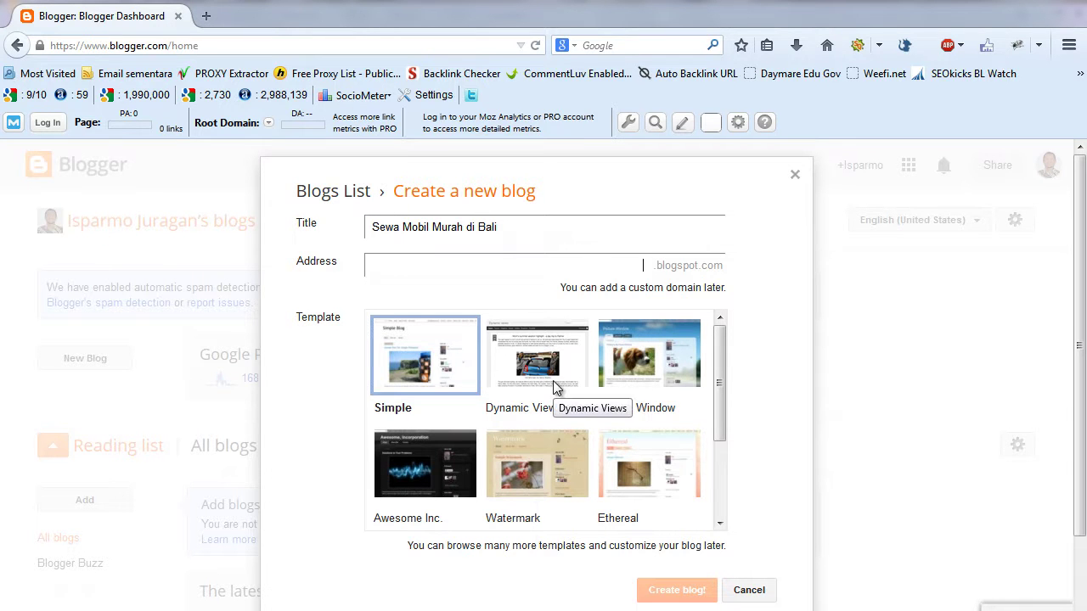
- Set the blog address to 'sewamobilmurahdibali-' plus the owner's name until it's reported available
text(sewa)
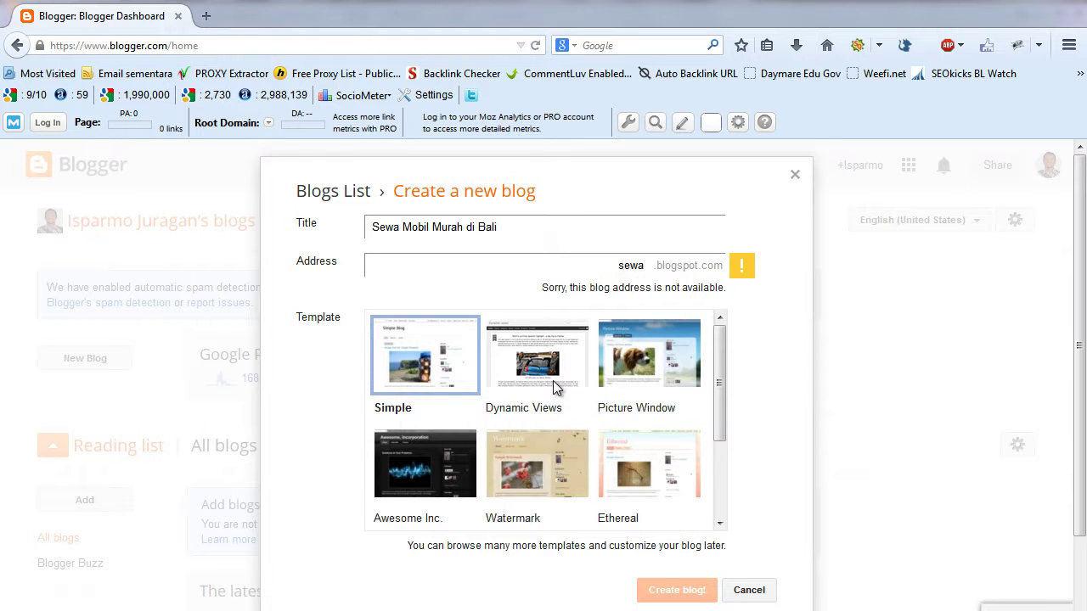
text(mobilmurahdibali)
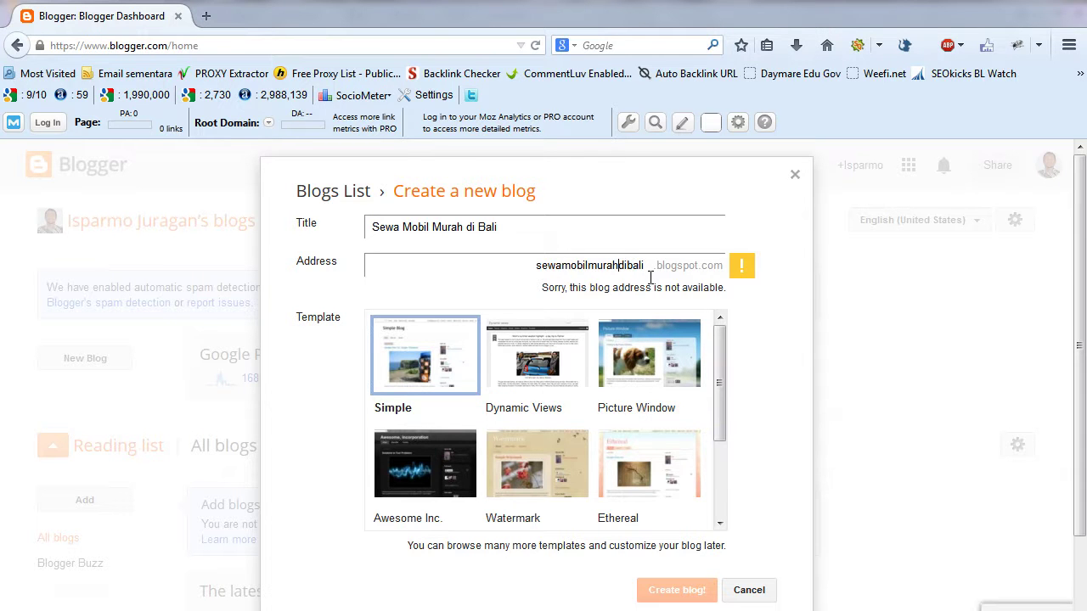
text(-)
text(-)
text(-)
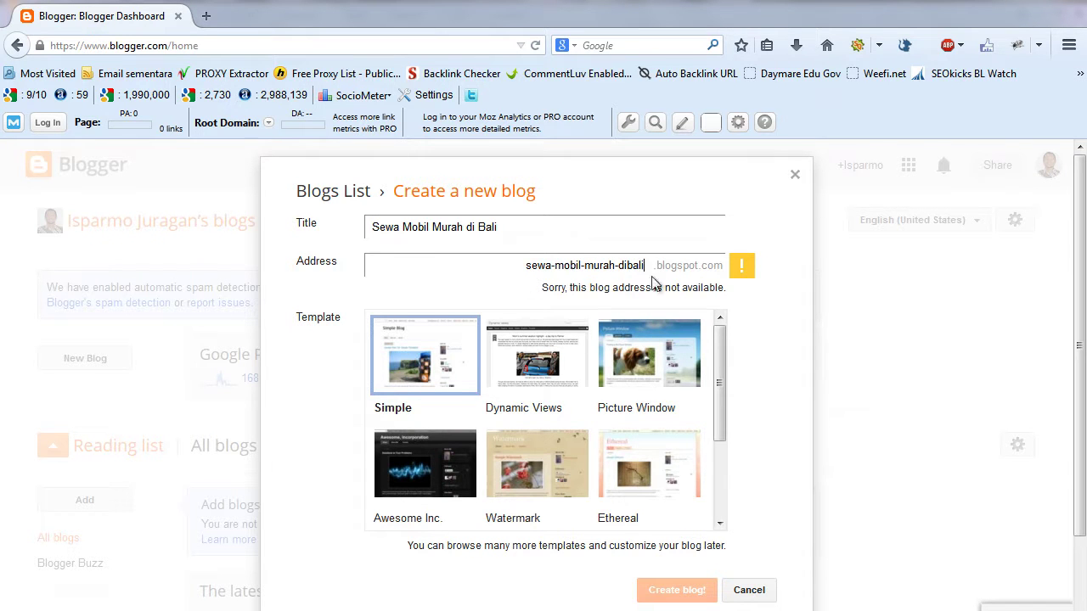
text(-)
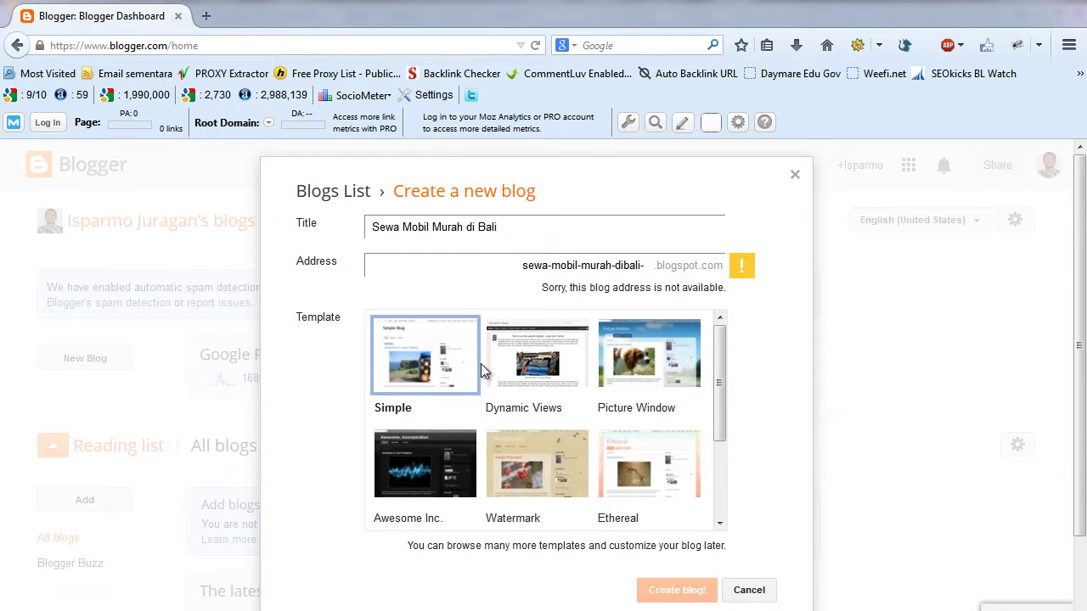
text(isparmo)
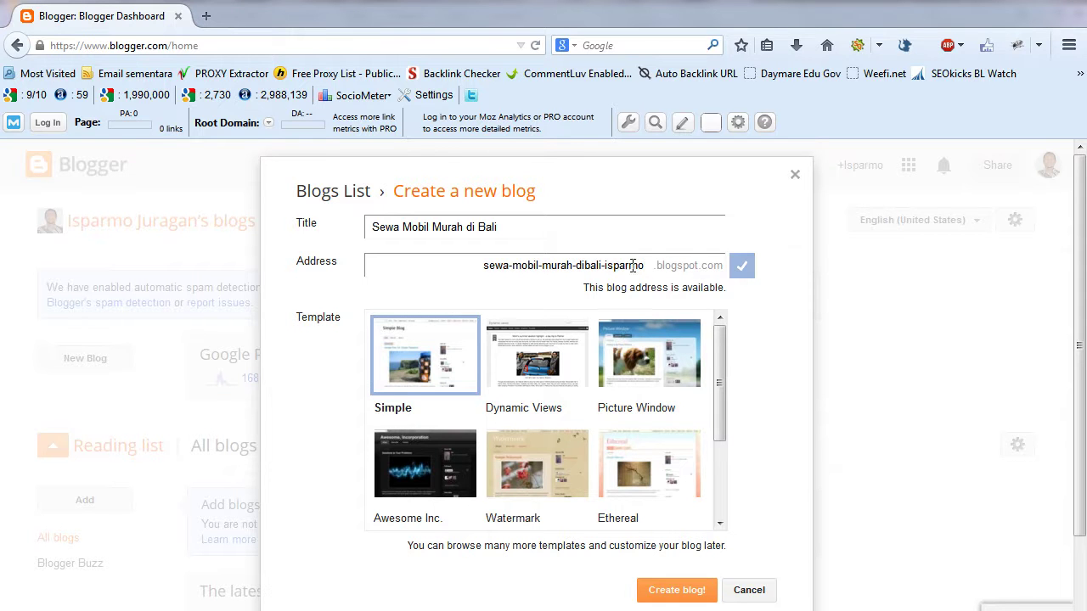
drag(721, 354, 722, 318)
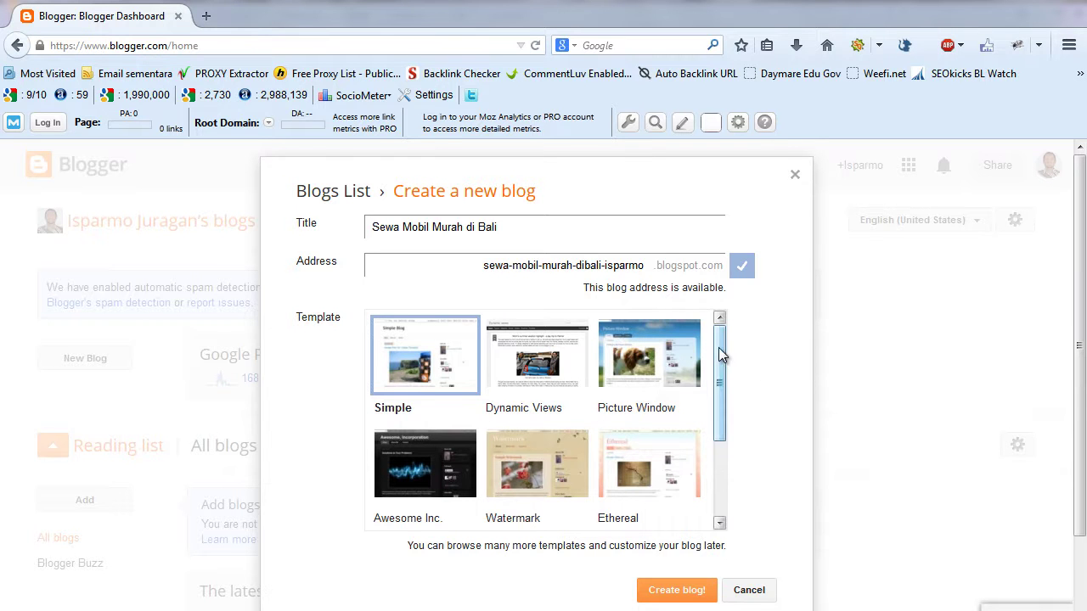
- Choose the Picture Window template and create the blog
drag(719, 355, 723, 321)
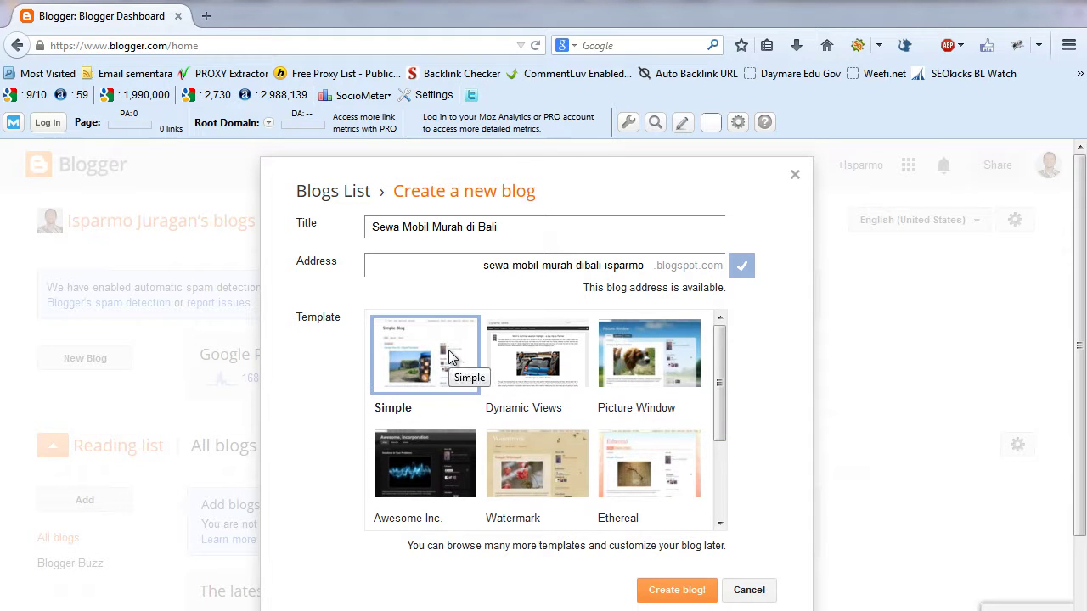
click(648, 358)
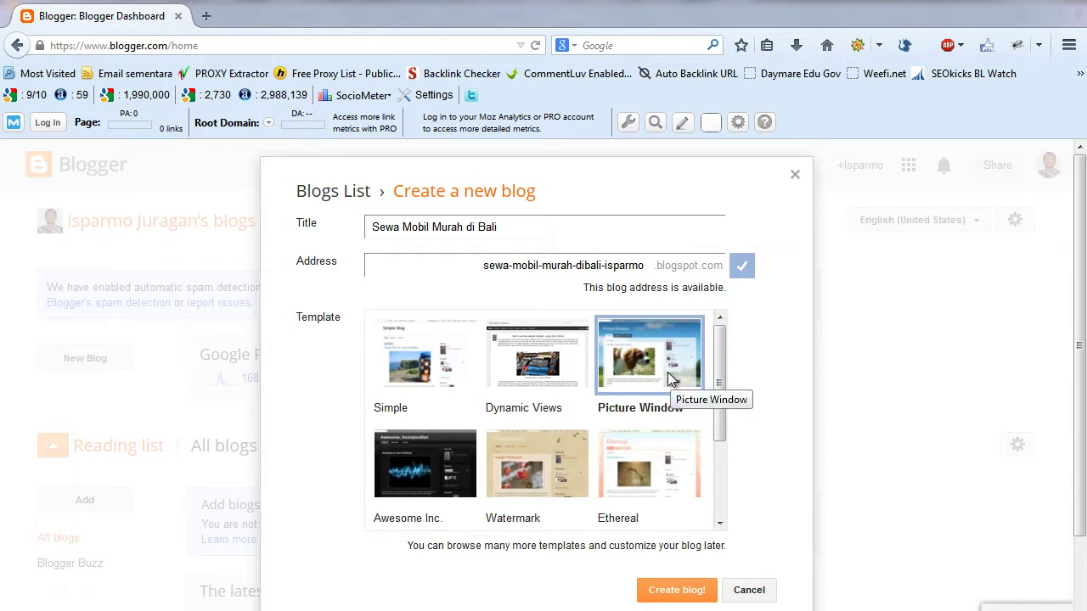
click(674, 595)
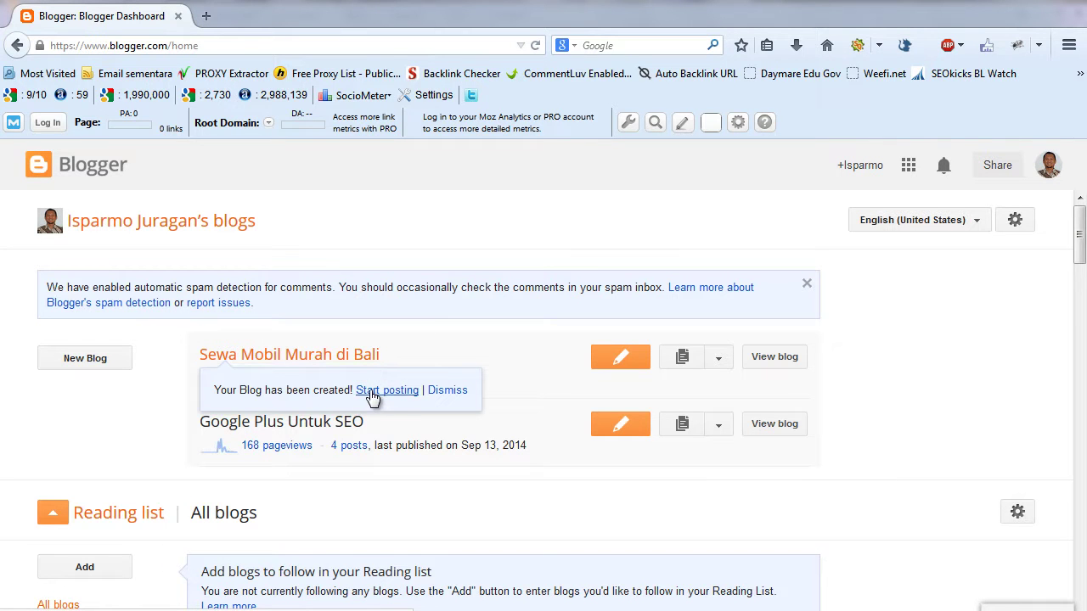
- Start a new post titled 'Sewa Mobil Murah di Bali bersama' followed by the owner's name
click(371, 392)
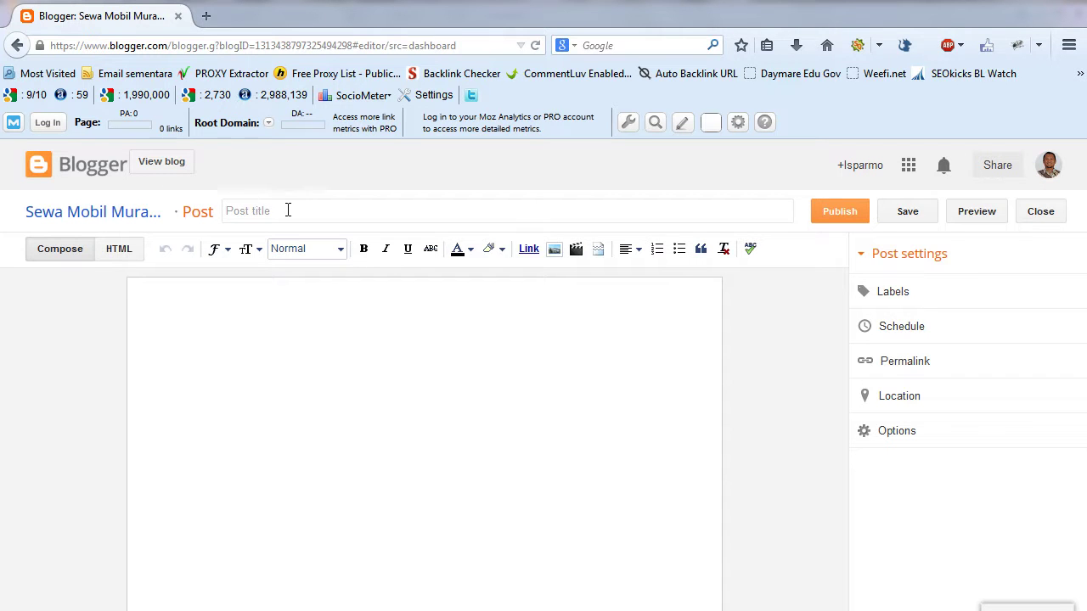
click(255, 210)
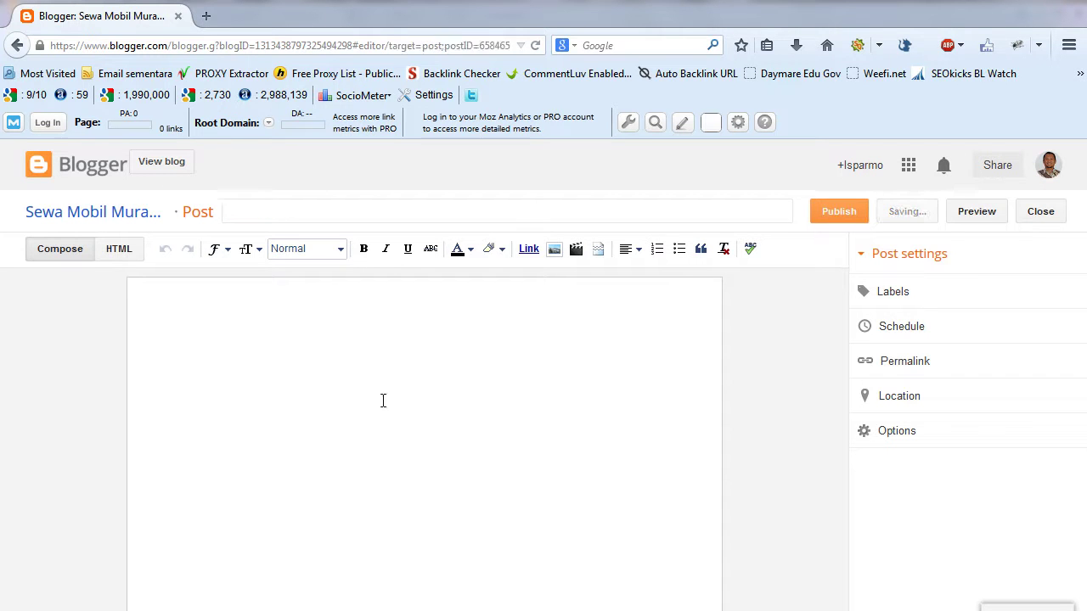
text(Sewa)
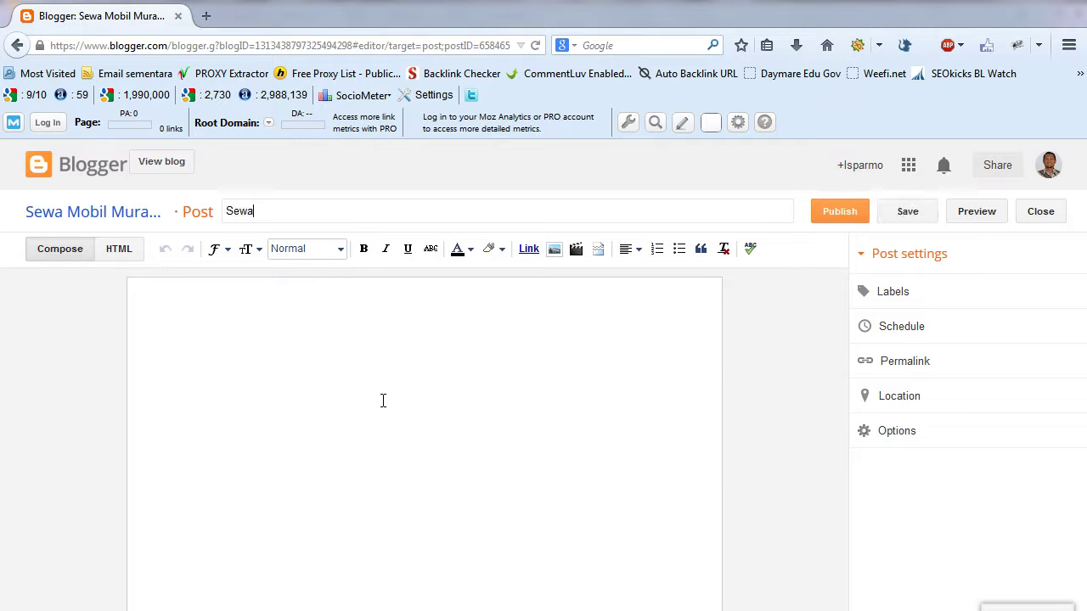
text( Mobil Murah di Bali)
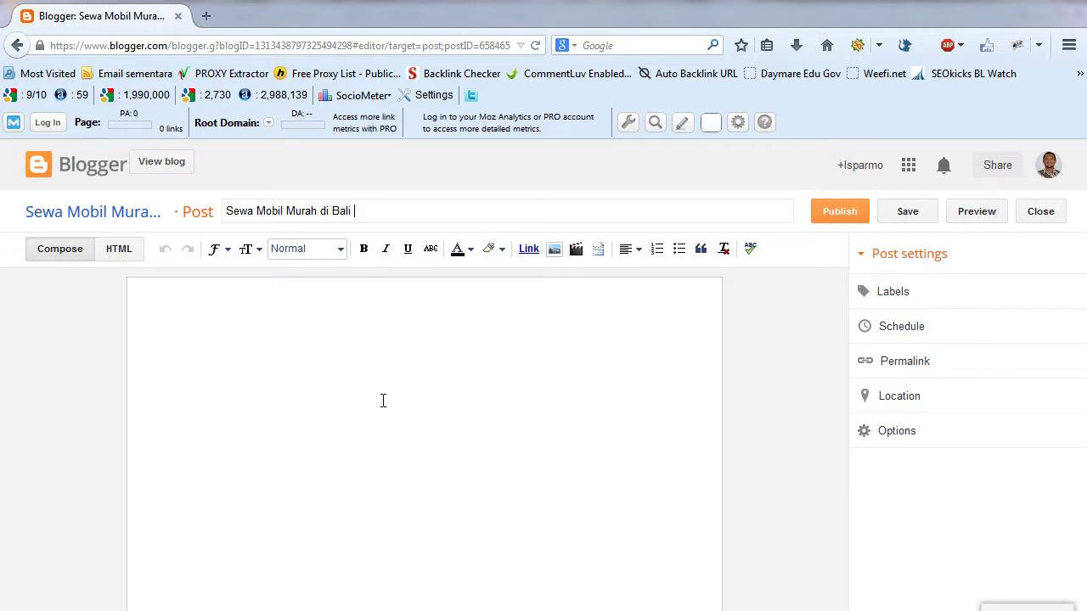
text(bersama Isparmo)
click(378, 368)
- Write the car-rental article body, paste in the prepared text, and publish the post
text(Isp)
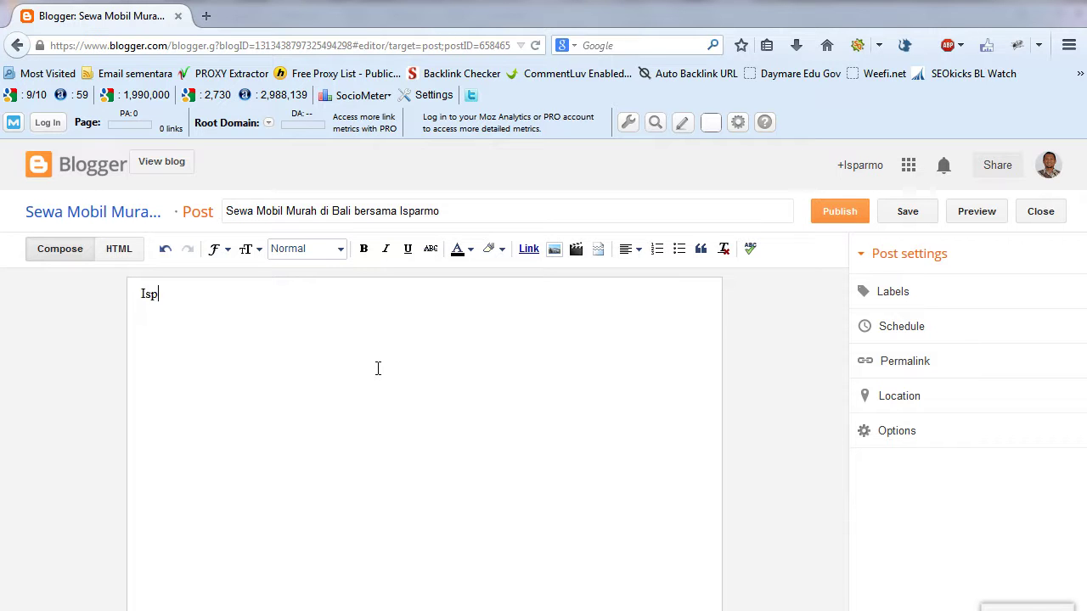
text(armo Rental Mobi)
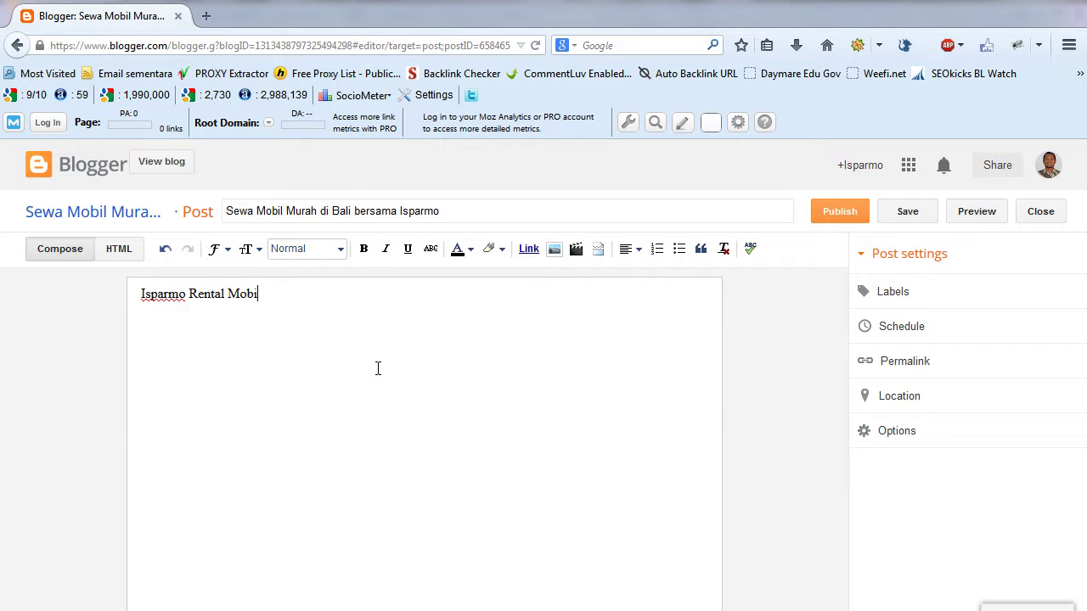
text(l menyediakan s)
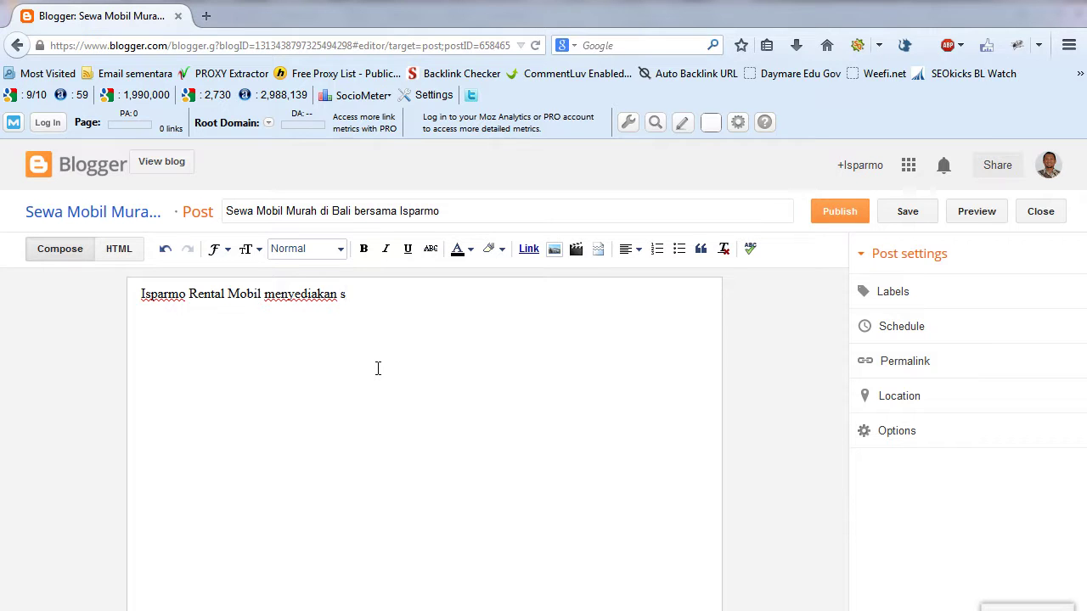
text(ewa mobil murah di Bali. Mobil yang kam)
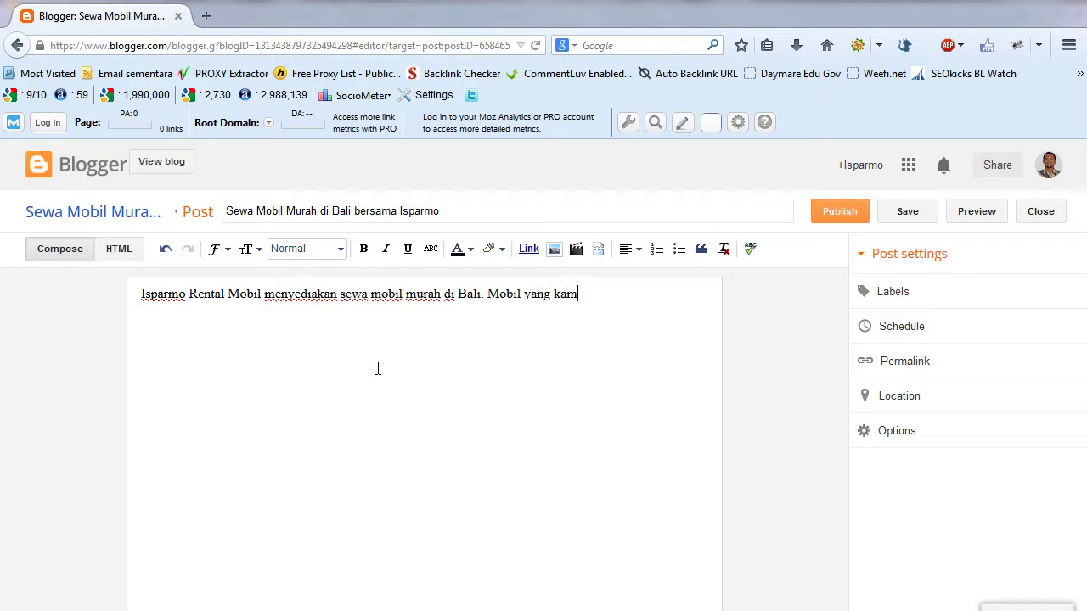
text(i sediakan)
key(ctrl+v)
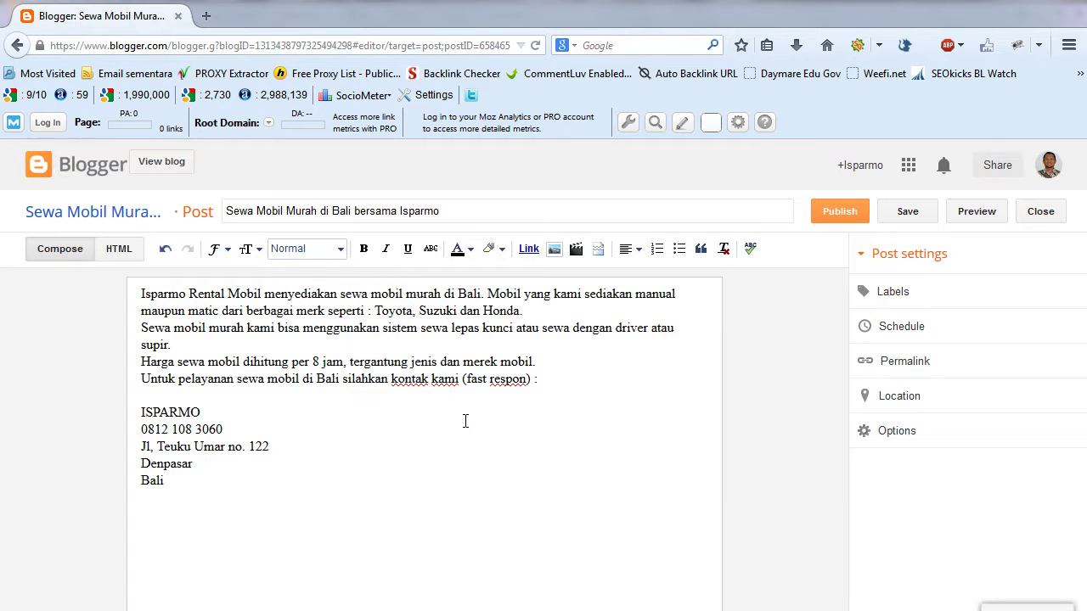
click(835, 214)
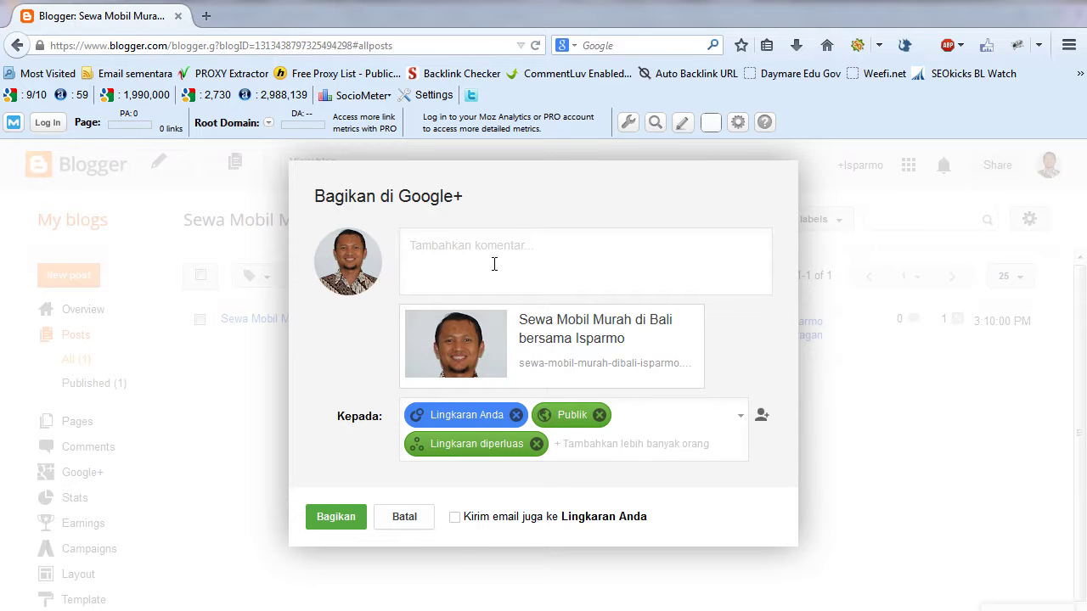
- Dismiss the Google+ share prompt and open the live blog in a new tab
click(403, 518)
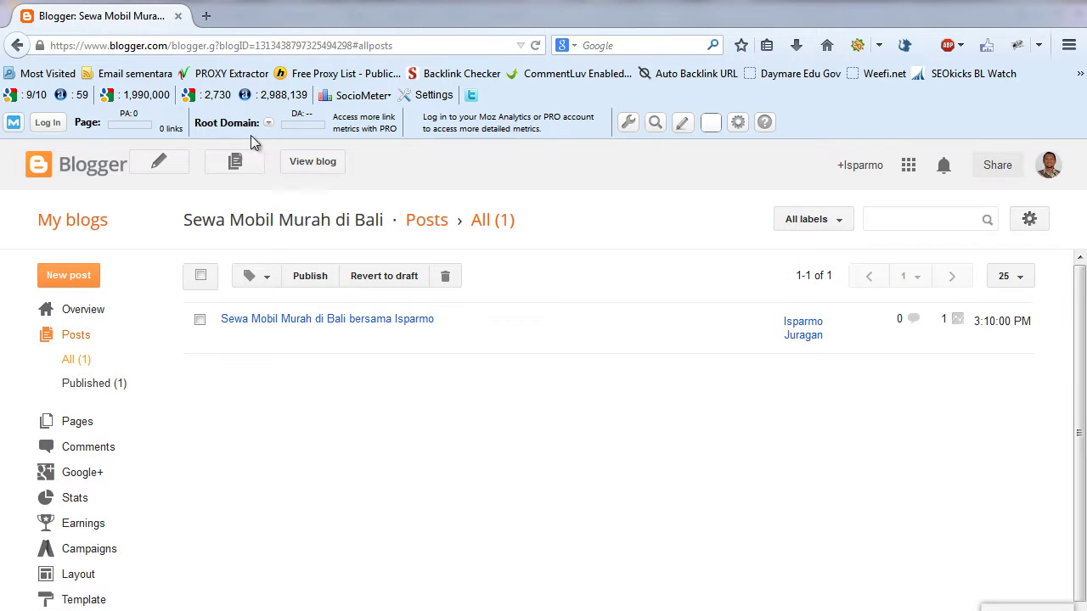
right_click(305, 168)
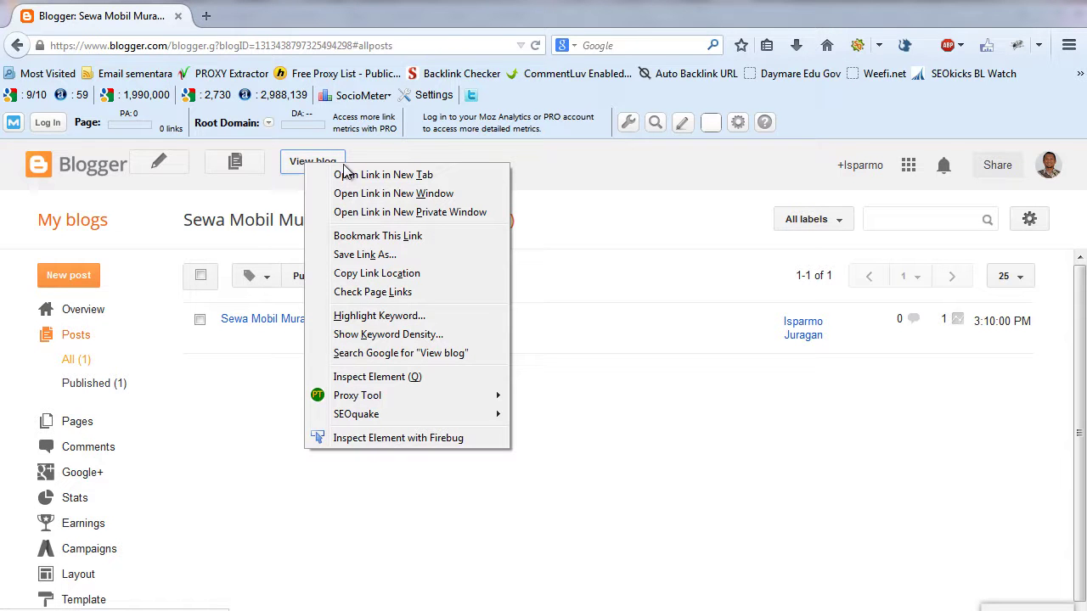
click(347, 176)
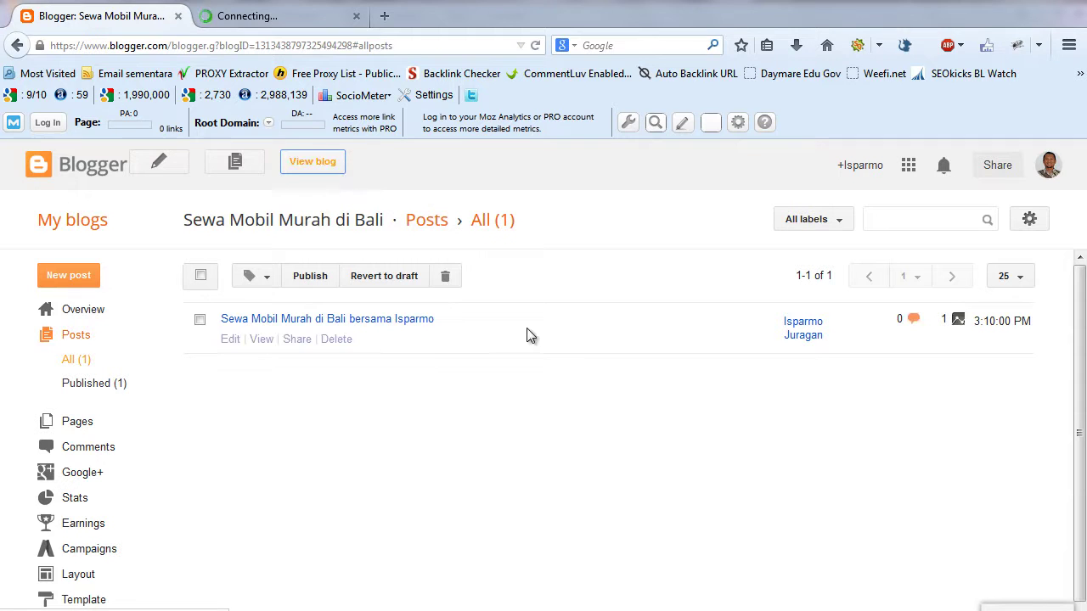
click(278, 24)
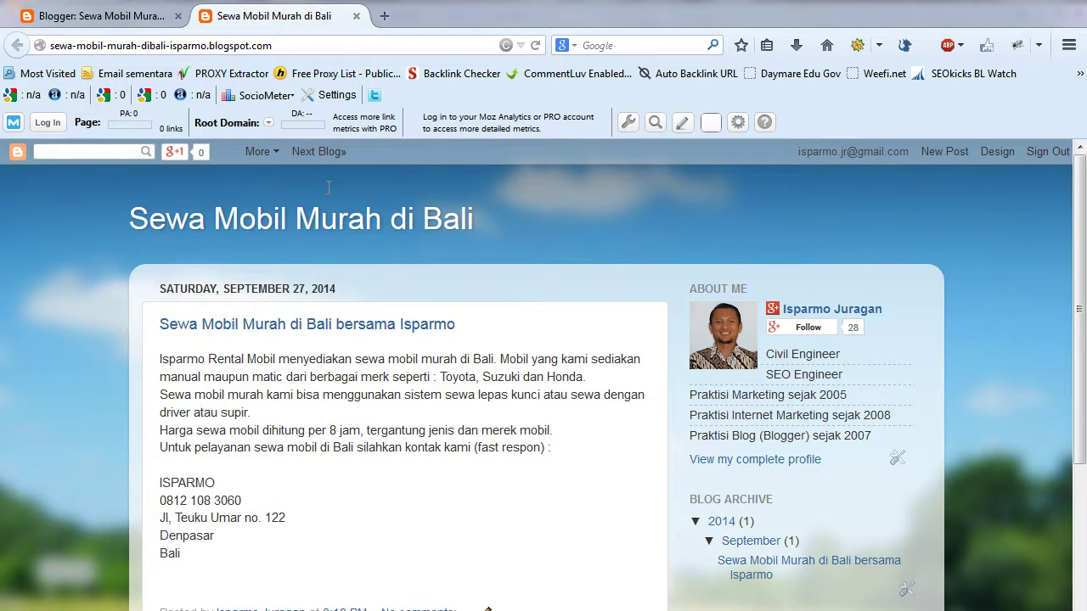
- Compare the live blog with the posts list, ending on the posts list
click(140, 21)
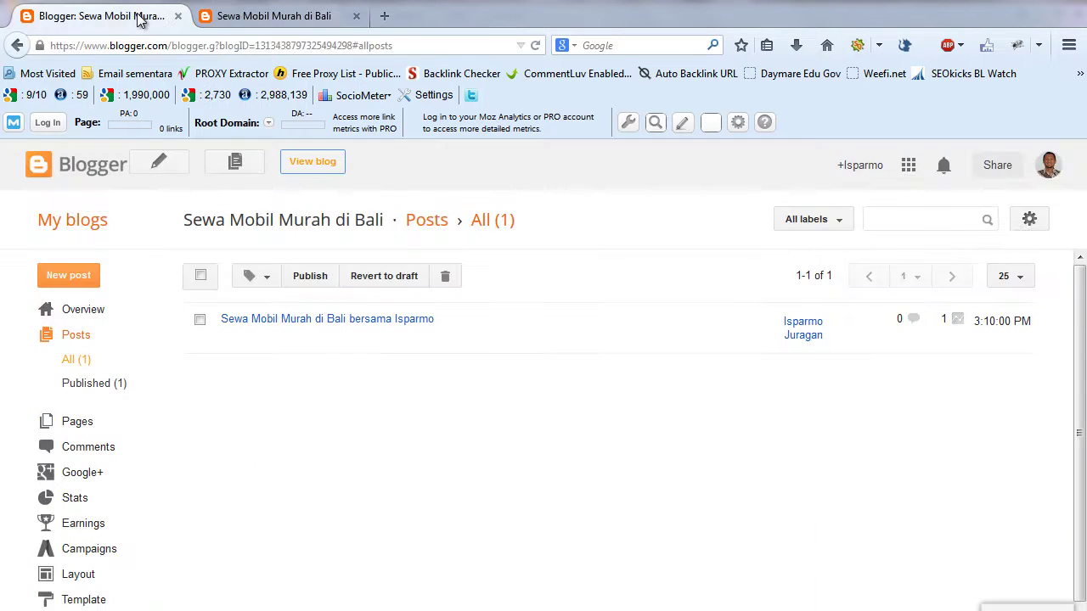
click(280, 19)
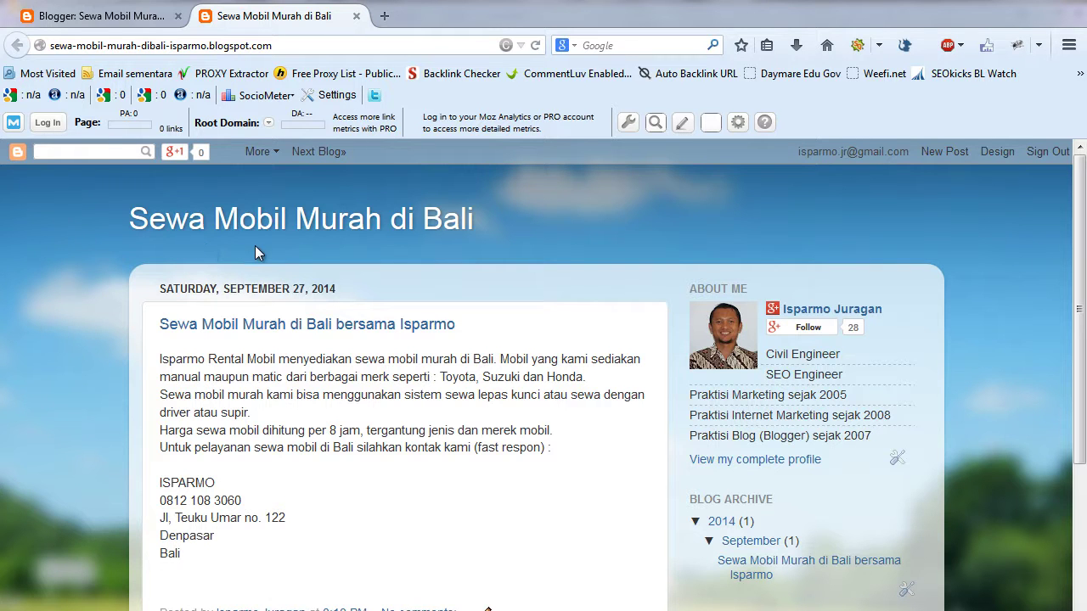
click(124, 17)
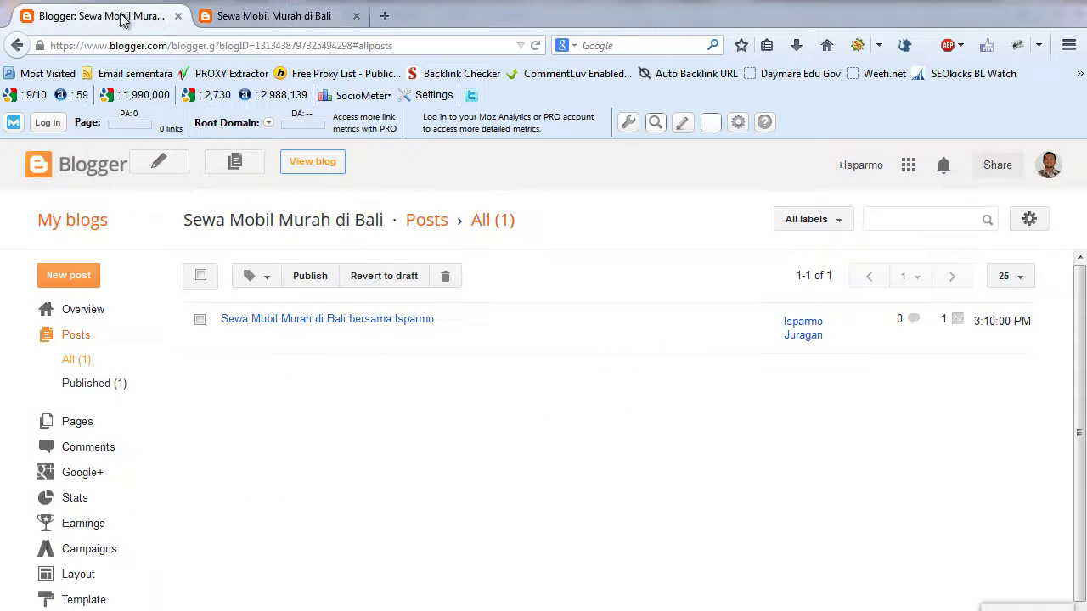
- Create a new blank static page from the Pages list, with the caret in its title
click(68, 423)
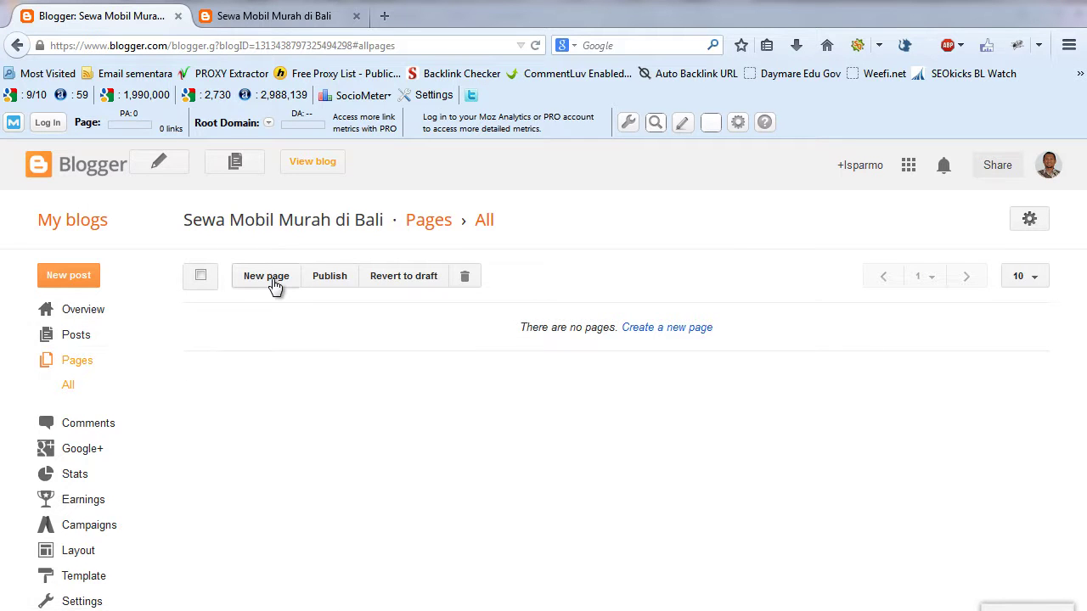
click(274, 285)
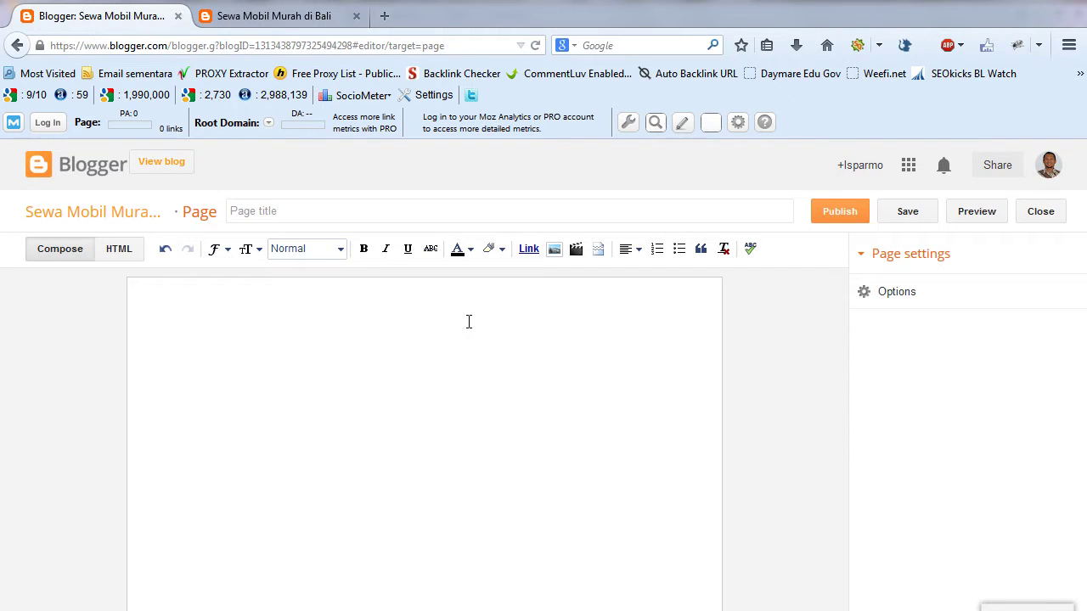
click(271, 212)
click(238, 324)
click(282, 209)
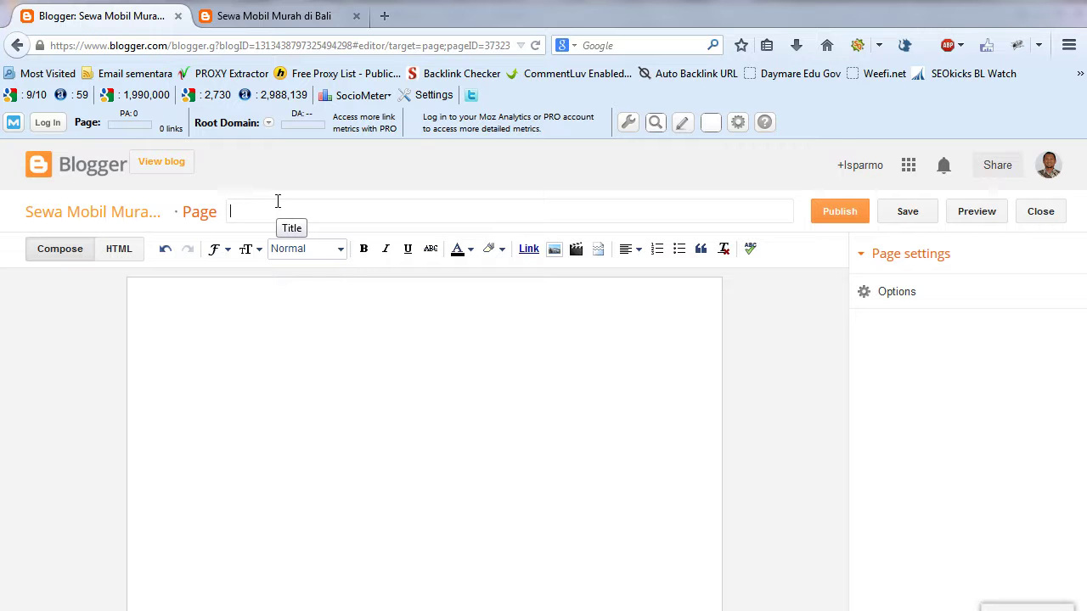
- Title the new page 'Hubungi Kami'
click(298, 358)
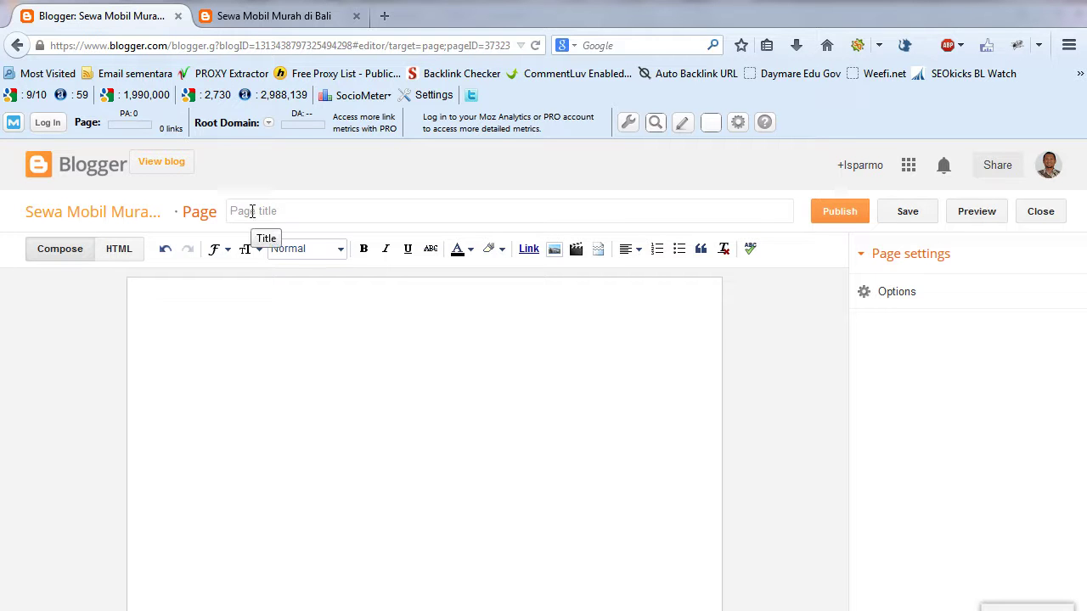
click(253, 211)
text(K)
key(BackSpace)
key(BackSpace)
text(Hubun)
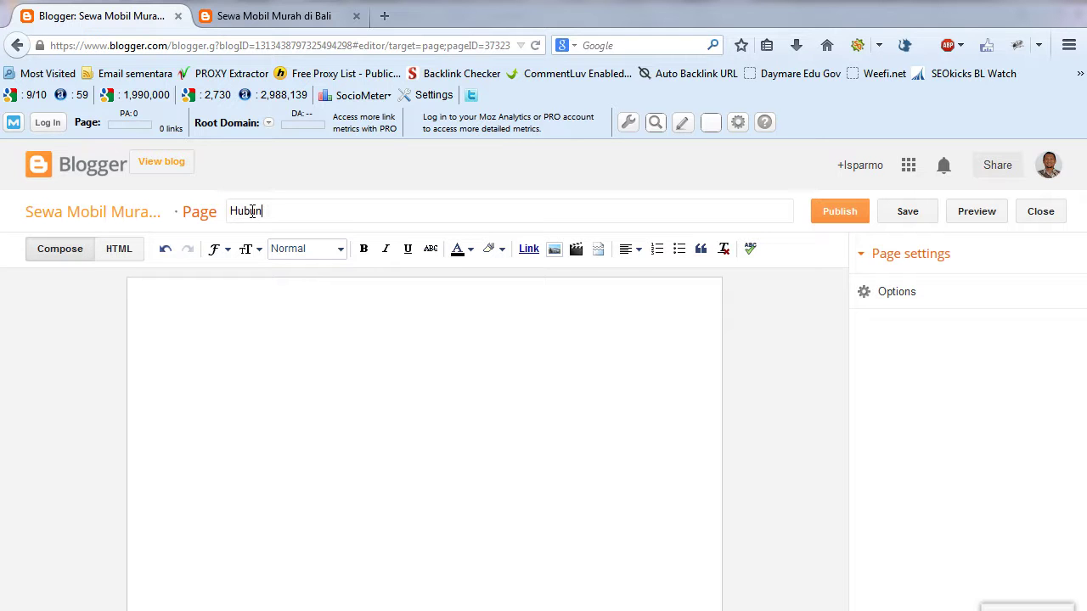
text(gi Kam)
- Write the intro line 'Untuk informasi sewa mobil murah di Bali, silahkan kontak :'
text(Untuk )
text(inforasi)
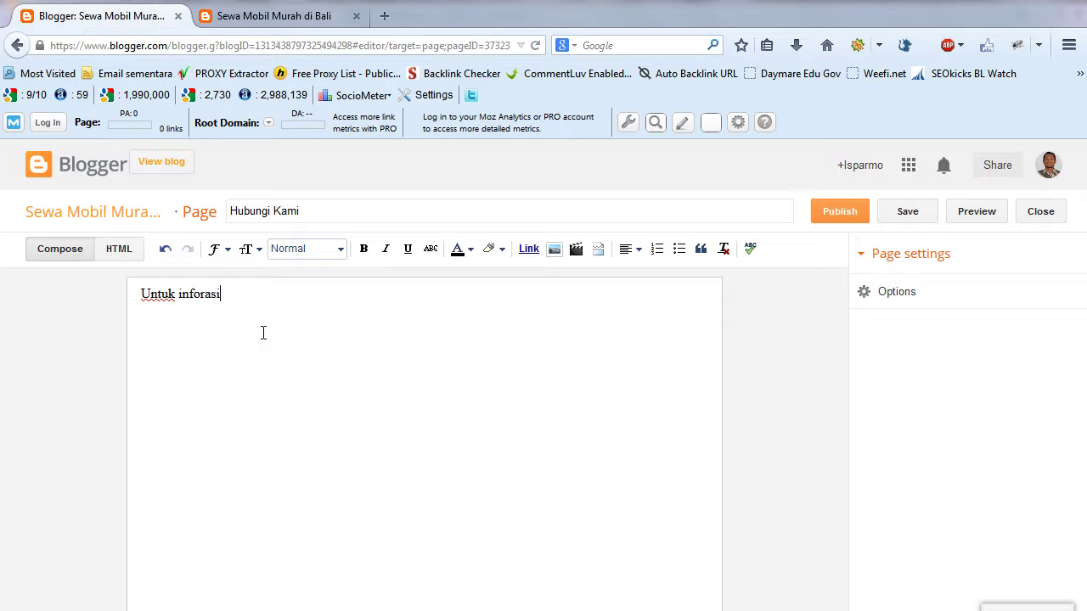
key(BackSpace)
key(BackSpace)
key(BackSpace)
key(BackSpace)
text(as)
key(BackSpace)
key(BackSpace)
text(masi sewa mobil murah di ba)
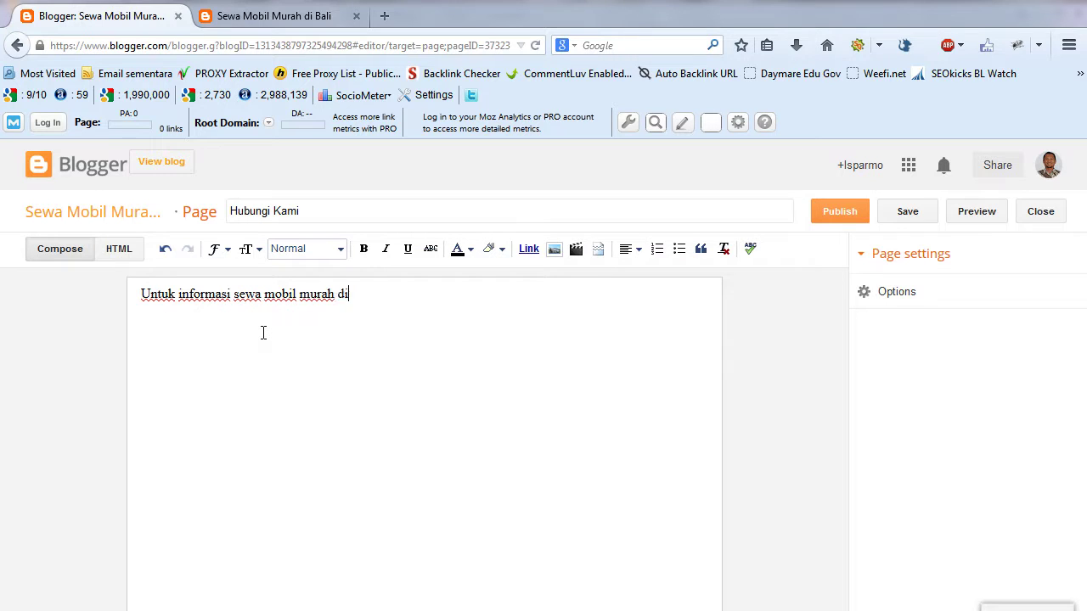
key(BackSpace)
key(BackSpace)
text(Bali, silahkan kontak :)
key(Return)
- List the contact's name, phone number, e-mail and street address in Denpasar Bali on separate lines
key(Caps_Lock)
text(ISPARMO )
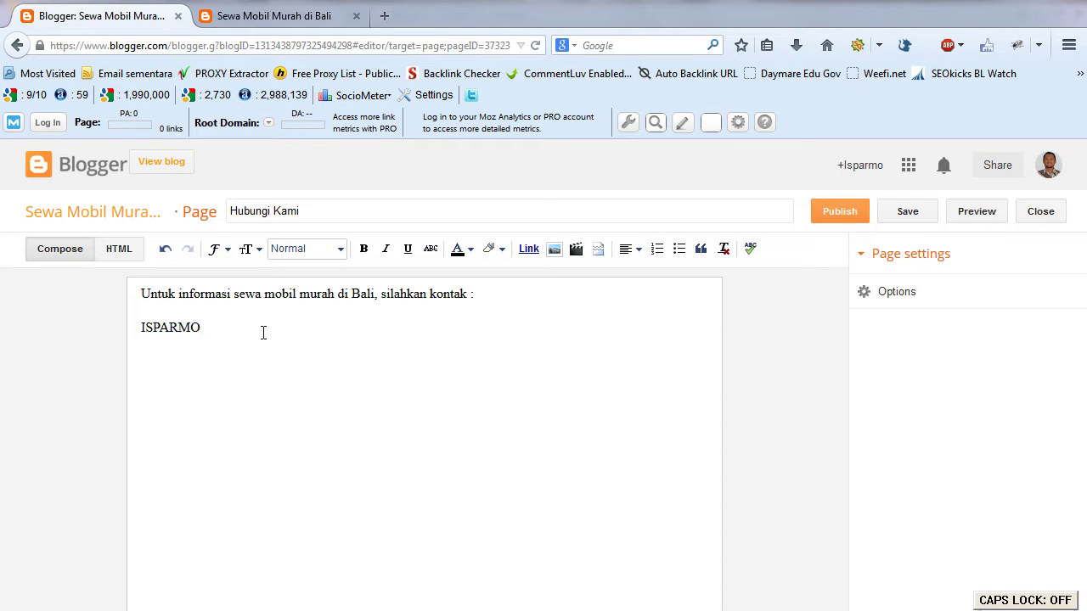
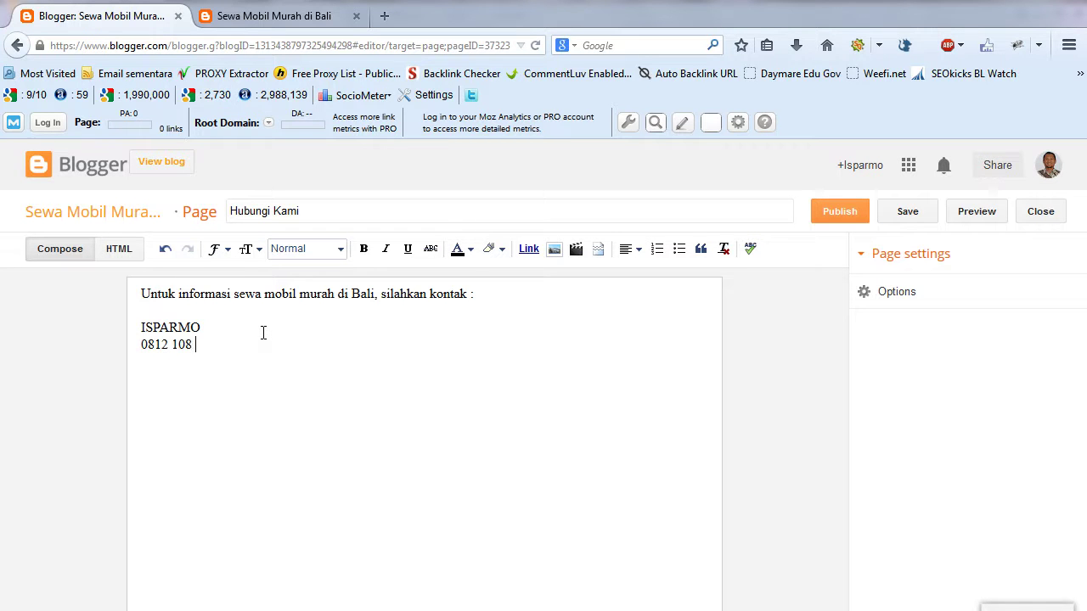
key(Return)
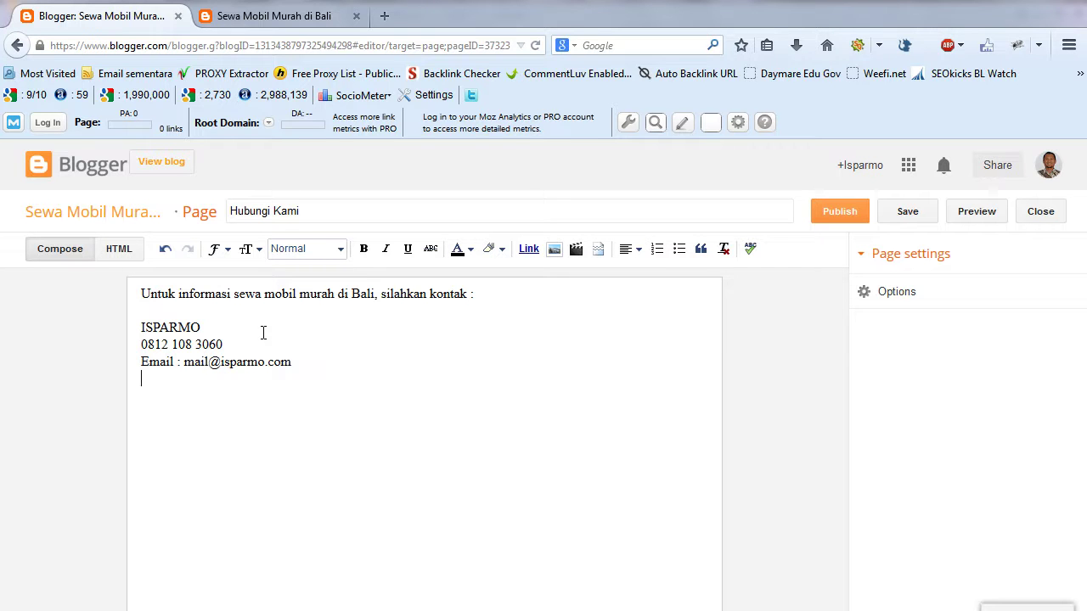
key(Up)
key(Up)
key(Return)
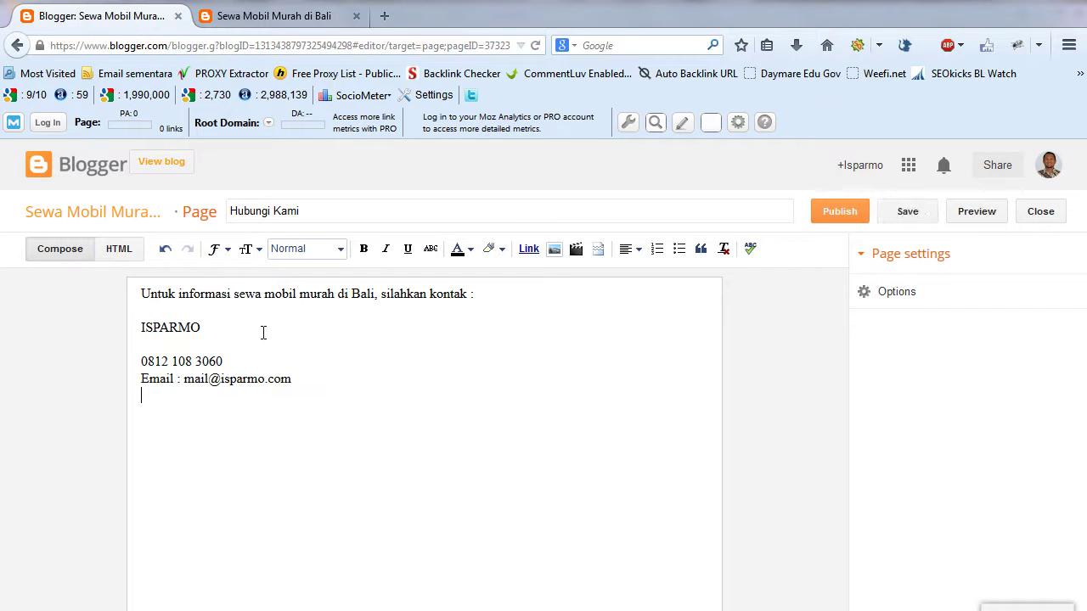
key(Return)
text(Den)
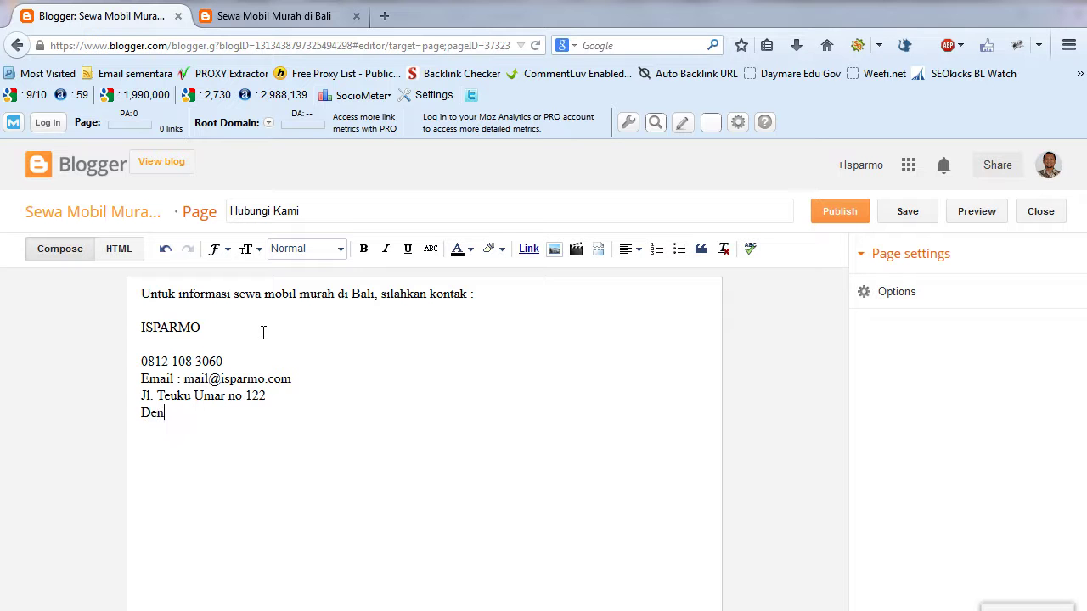
text(pasar Bali)
- Make the contact name bold and blue, then publish the Hubungi Kami page
drag(206, 328, 140, 329)
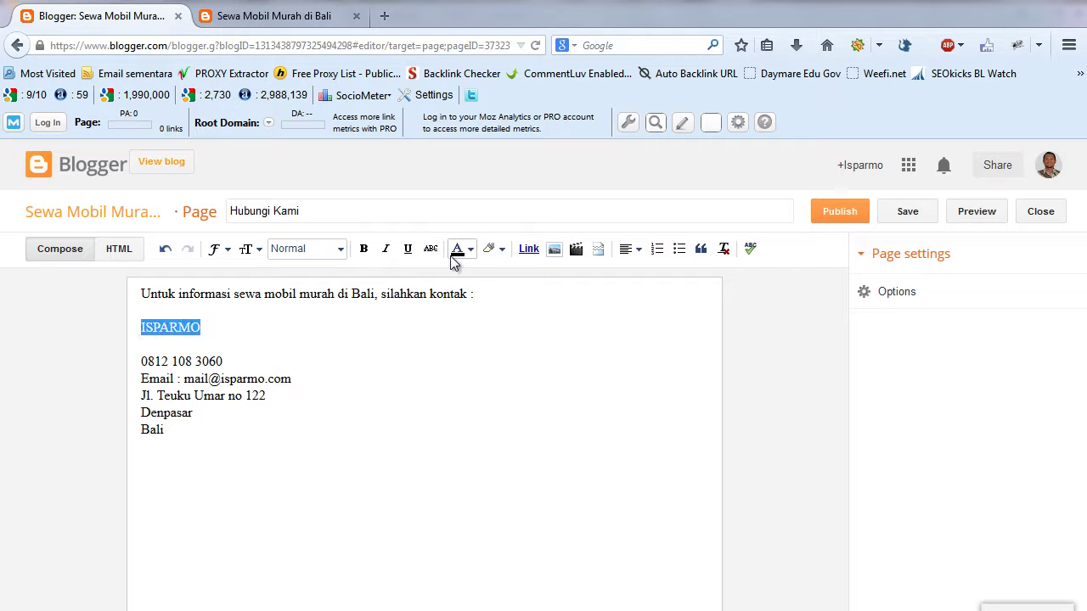
click(364, 250)
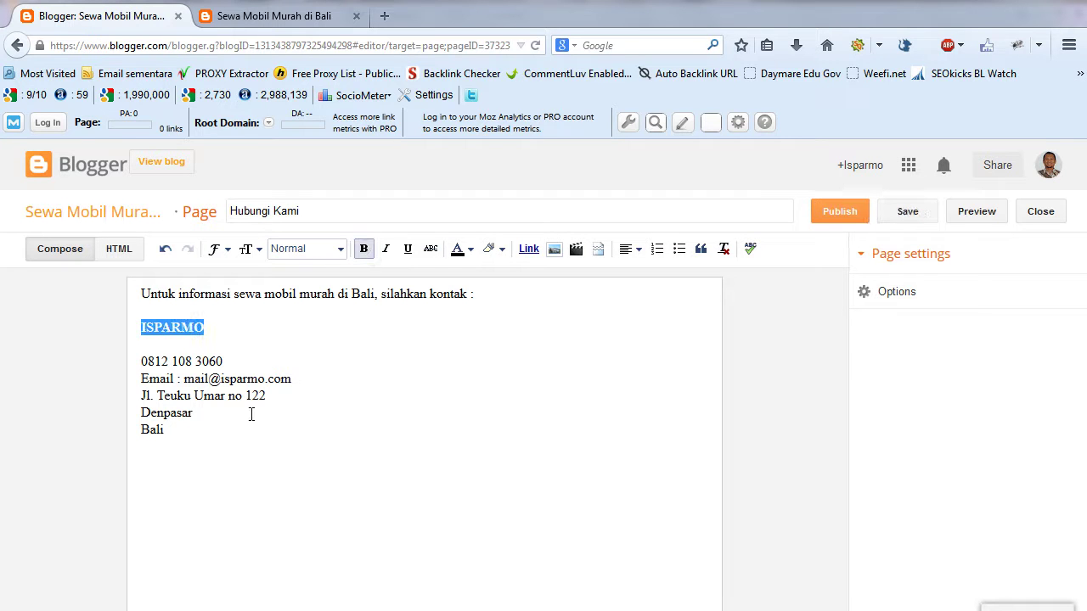
click(281, 415)
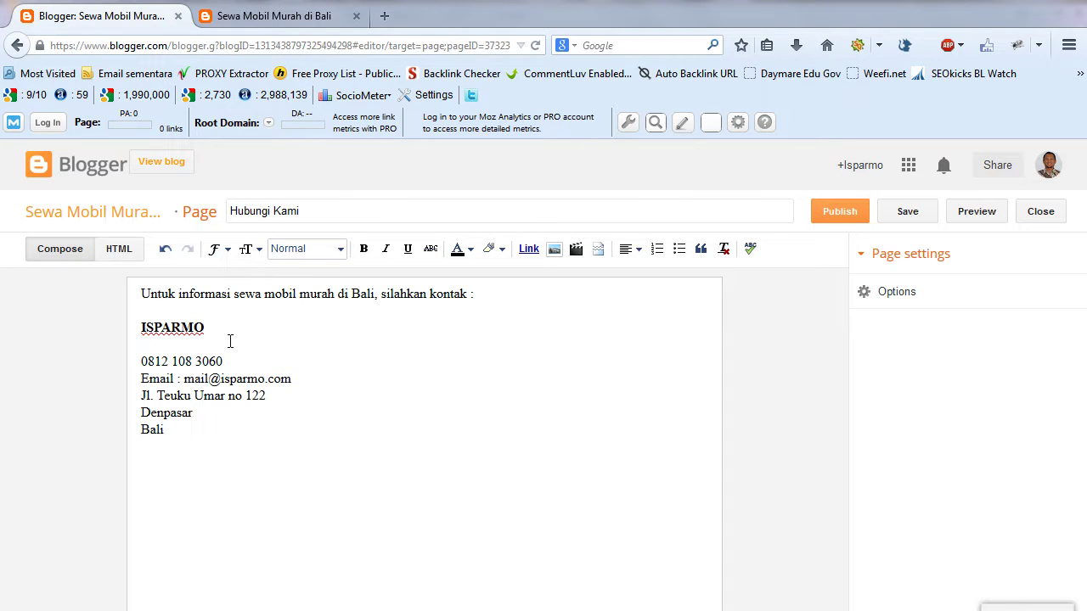
drag(206, 327, 129, 332)
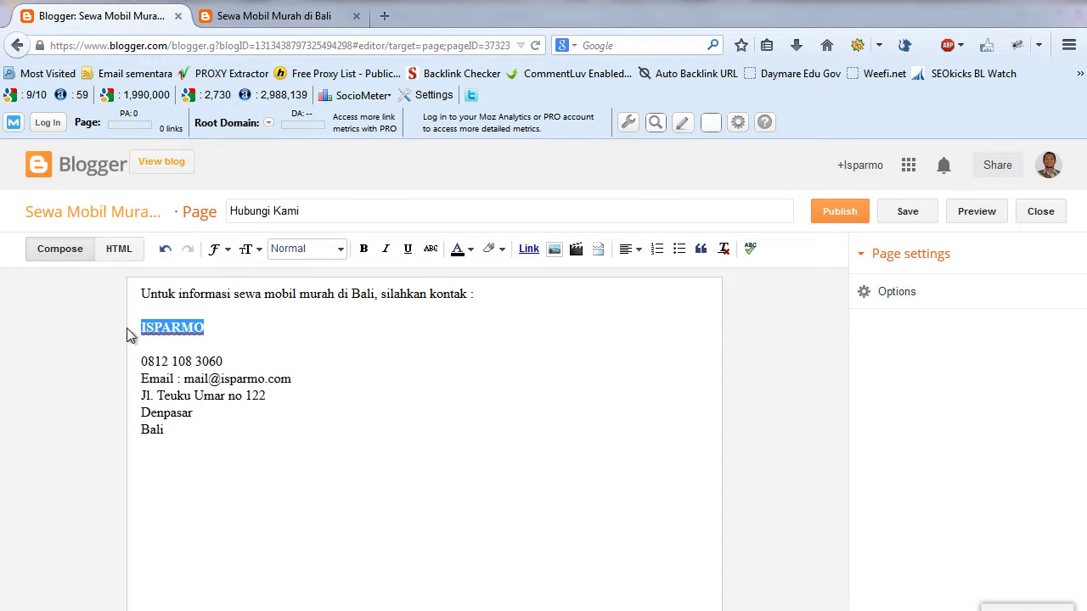
click(472, 250)
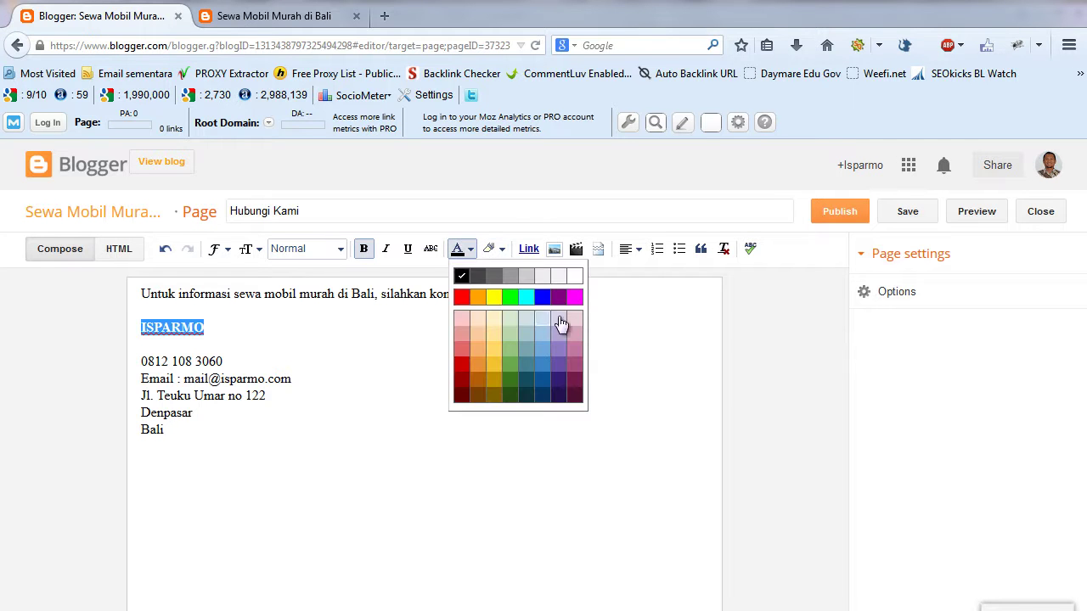
click(543, 302)
click(335, 371)
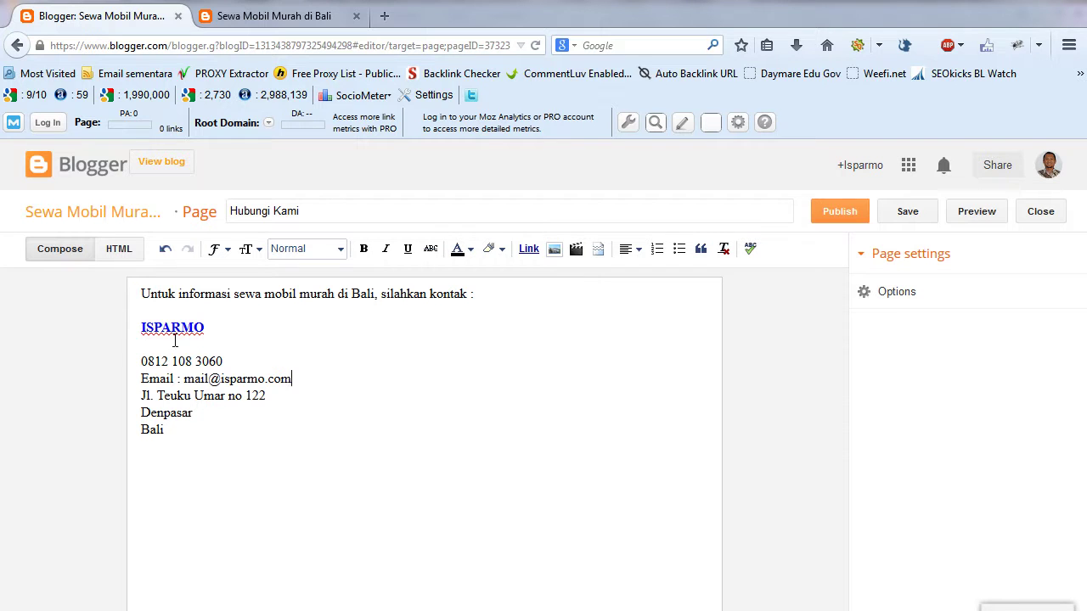
click(849, 213)
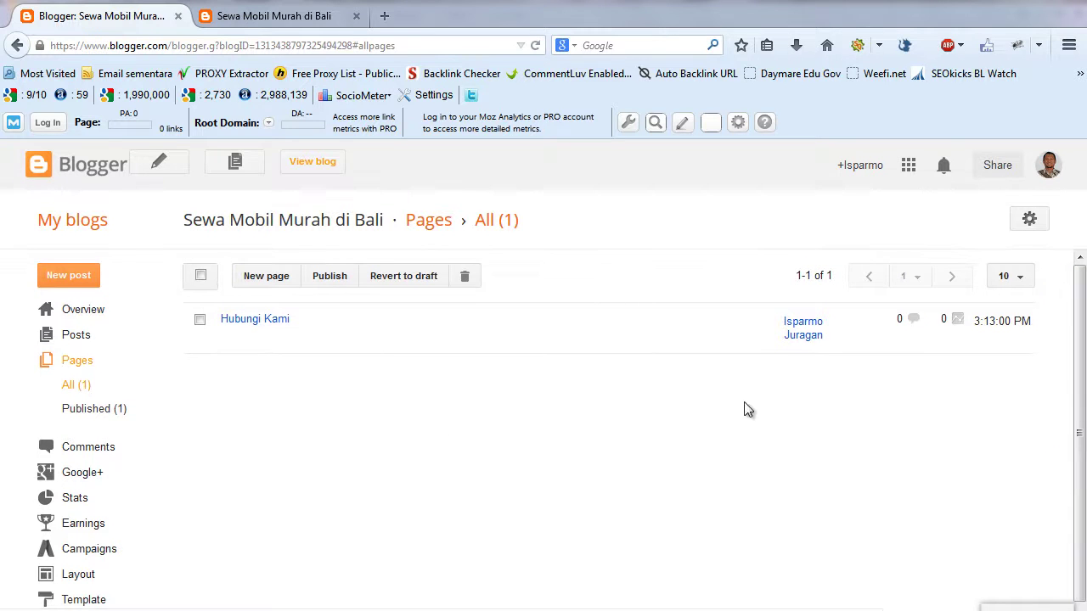
- Check that Hubungi Kami is published in the Pages list, then go to Layout
drag(1085, 374, 1083, 447)
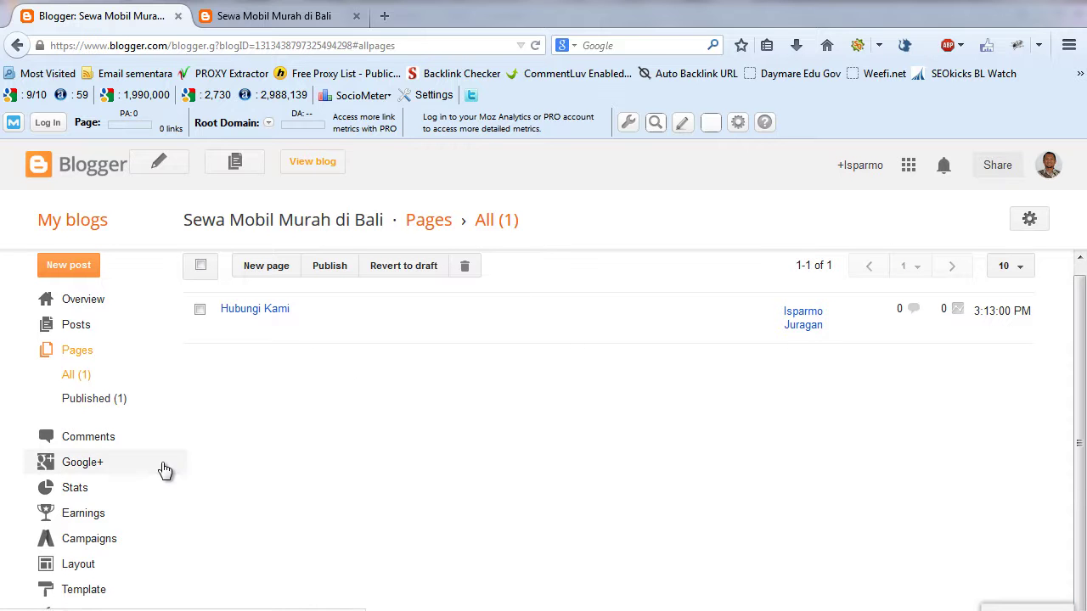
click(73, 565)
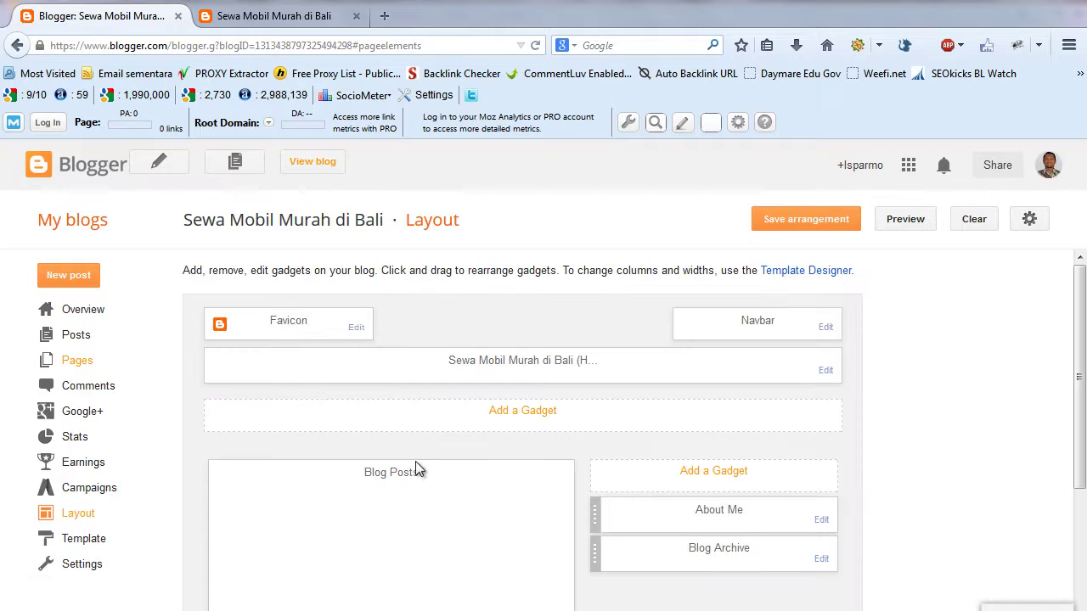
click(299, 18)
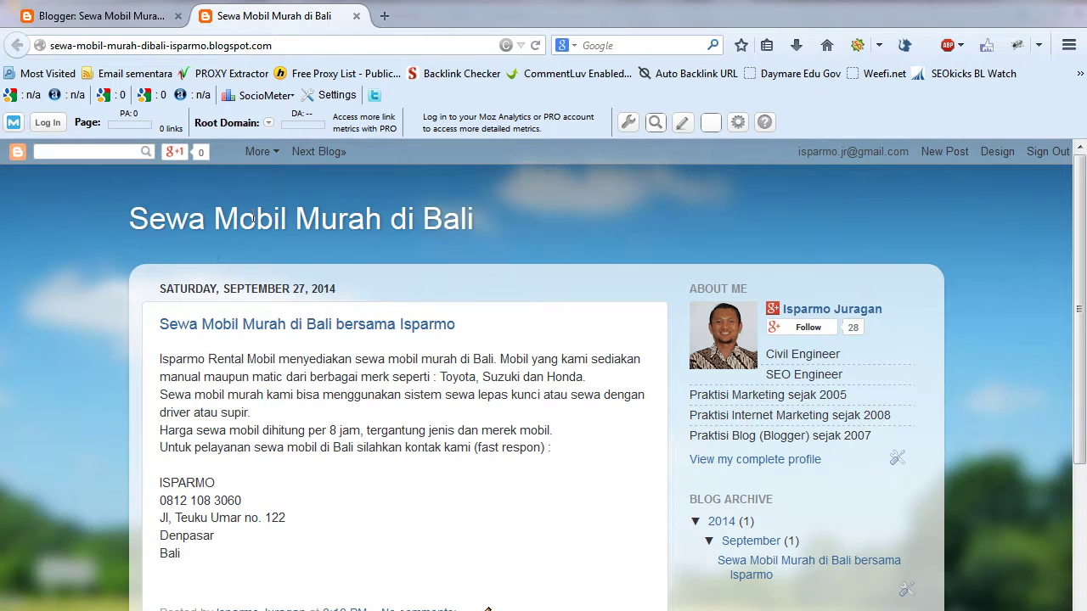
click(132, 19)
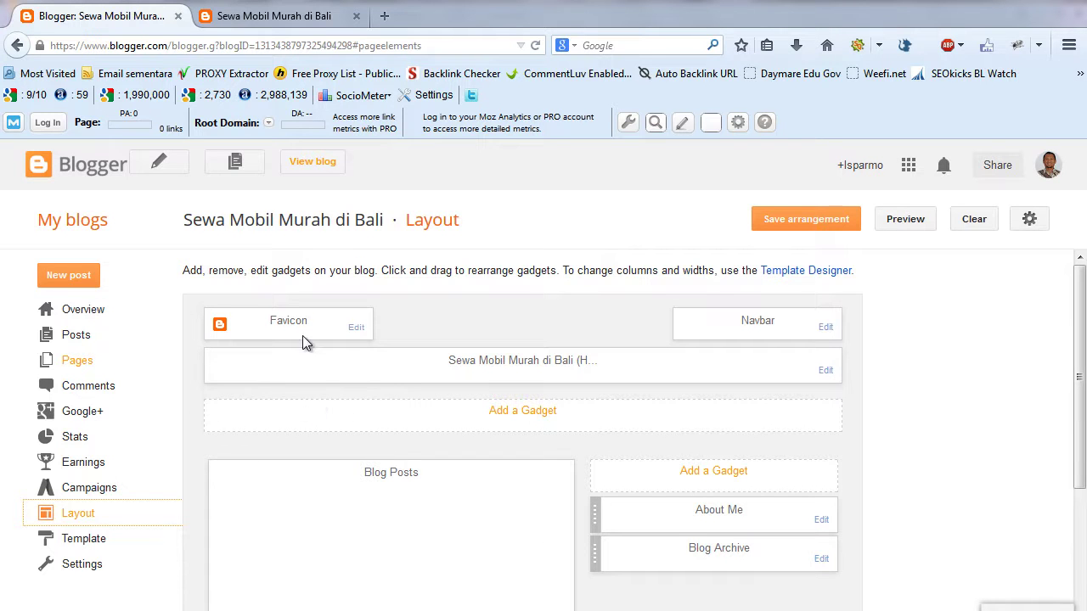
- Add a Pages gadget including Hubungi Kami under the header and save the arrangement
click(521, 416)
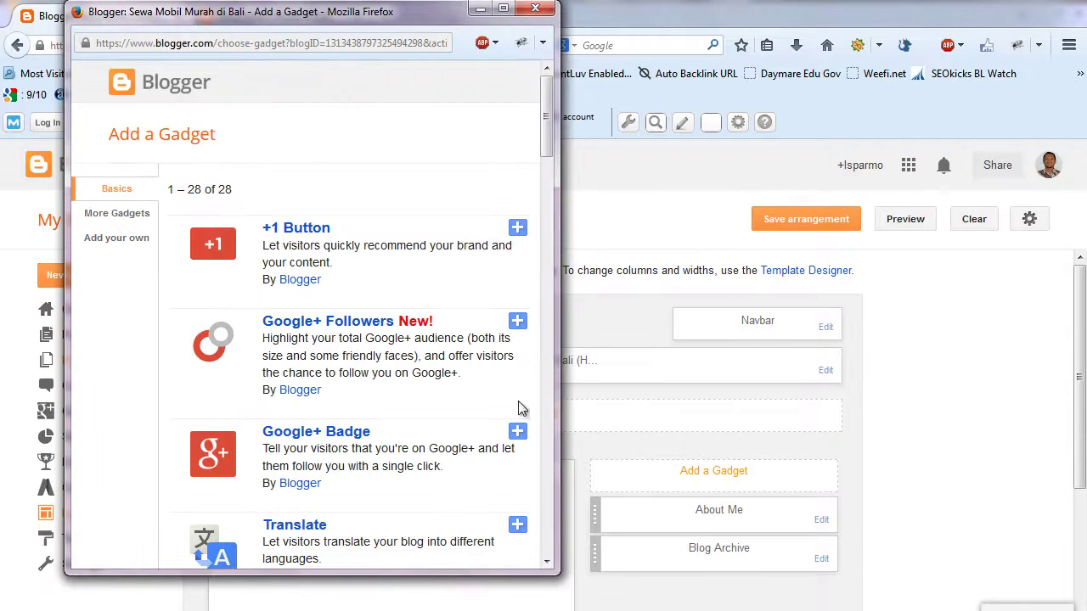
drag(548, 125, 548, 219)
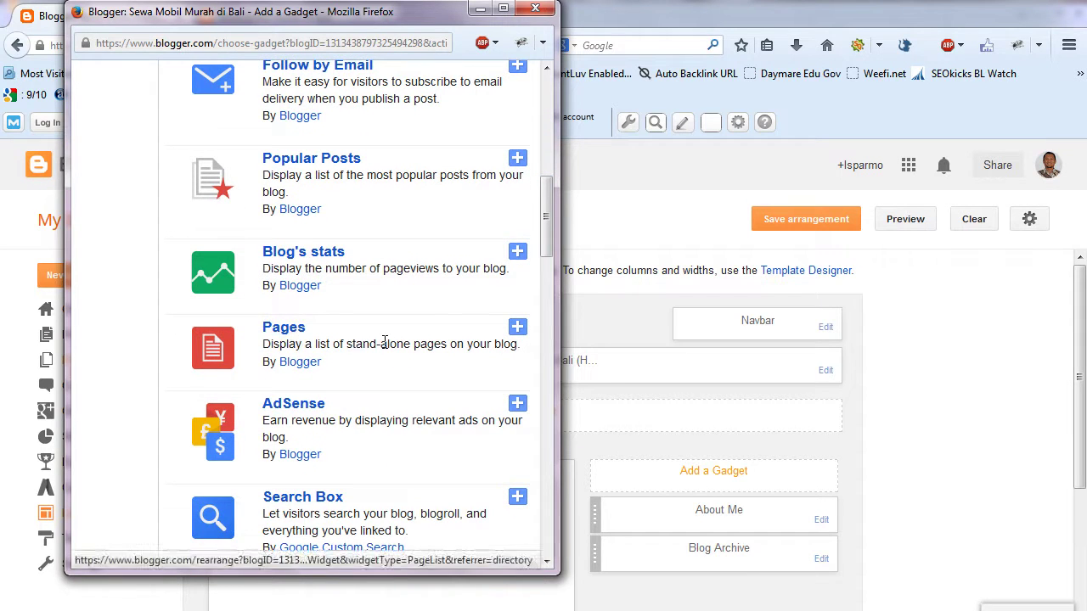
click(518, 332)
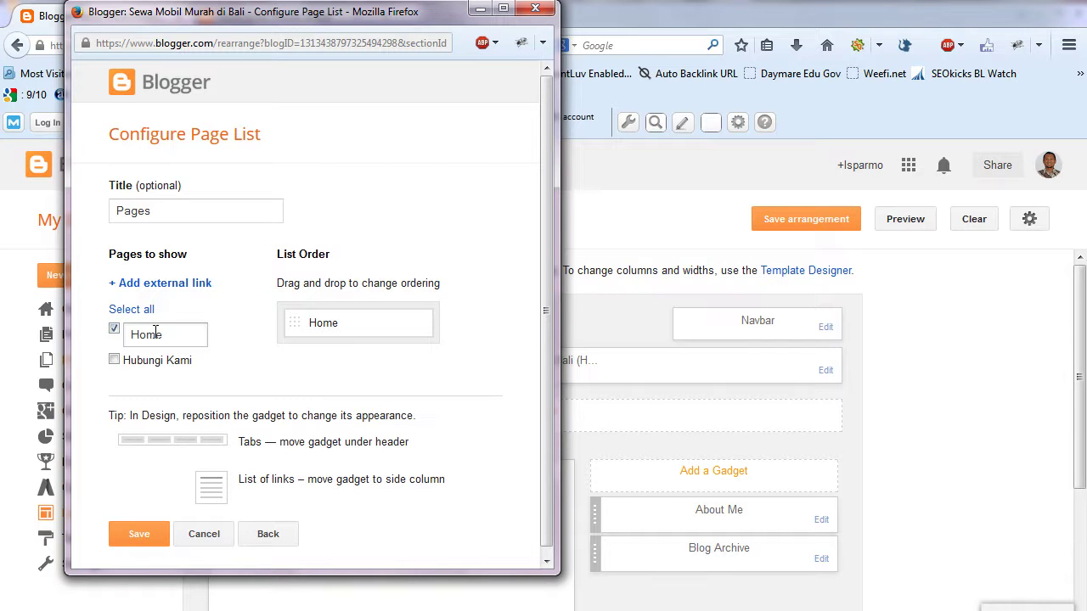
click(115, 361)
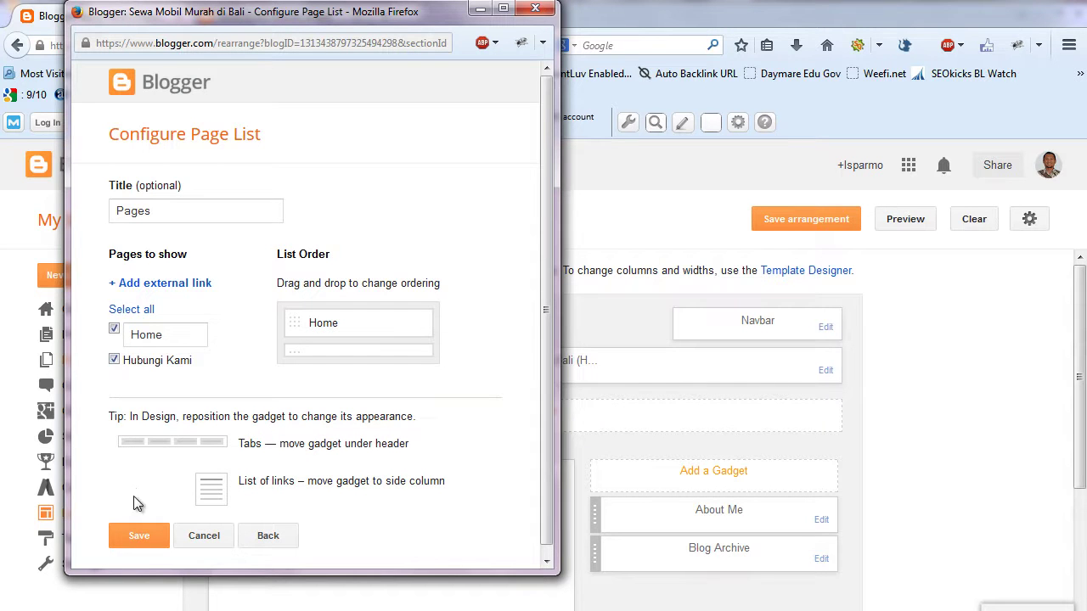
click(130, 530)
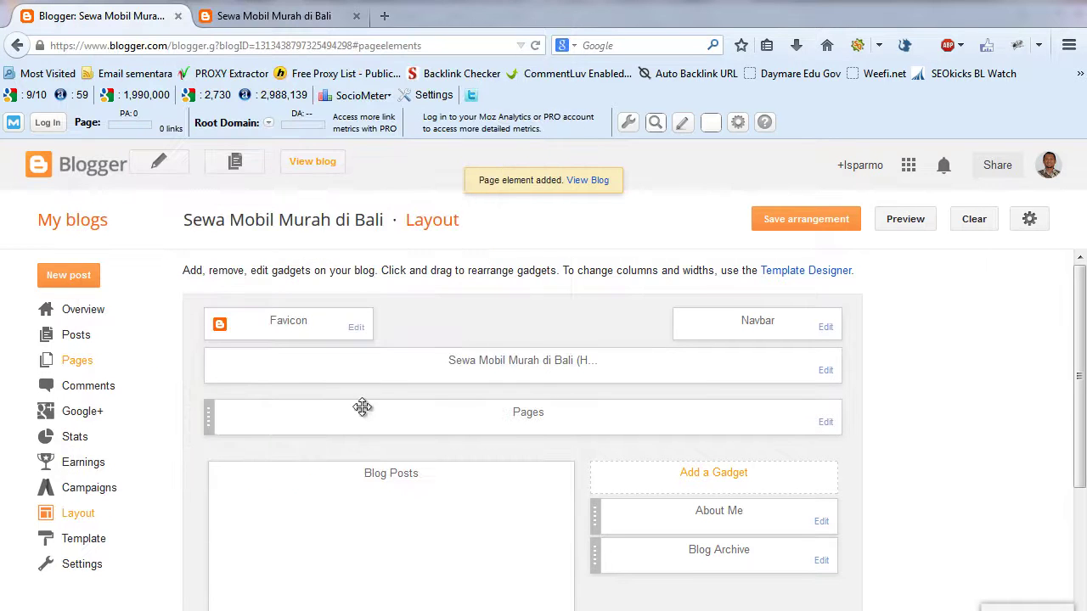
click(792, 223)
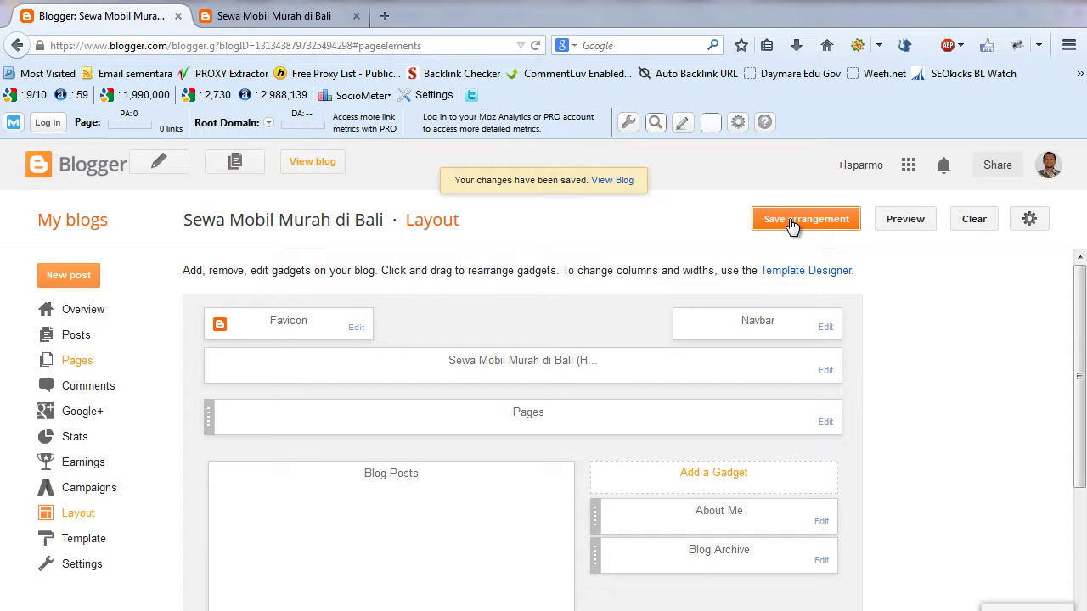
- Reload the live blog and check its Hubungi Kami and Home tabs
click(316, 20)
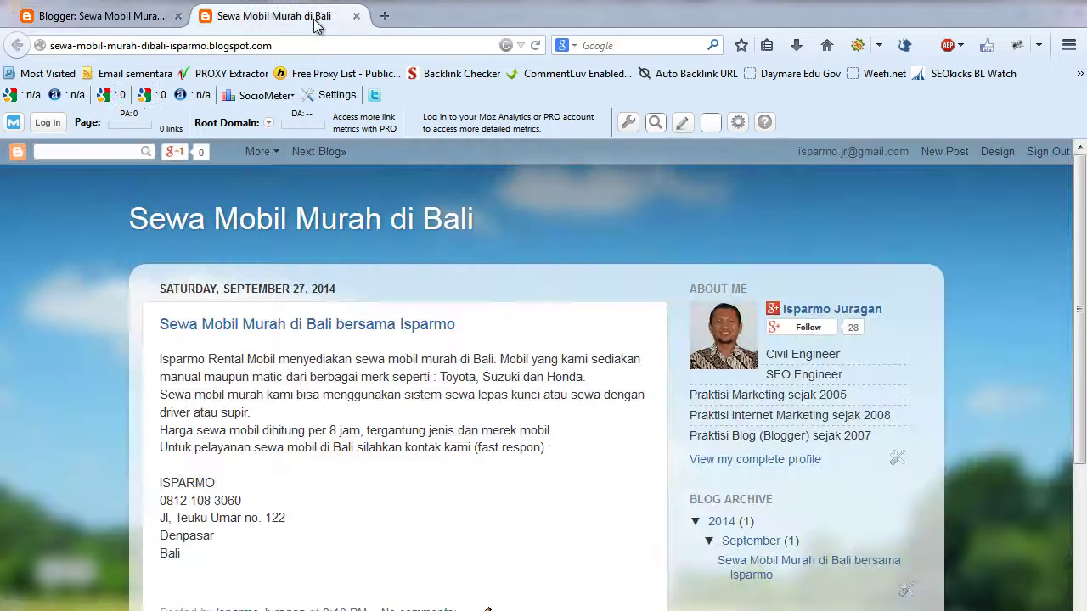
click(313, 45)
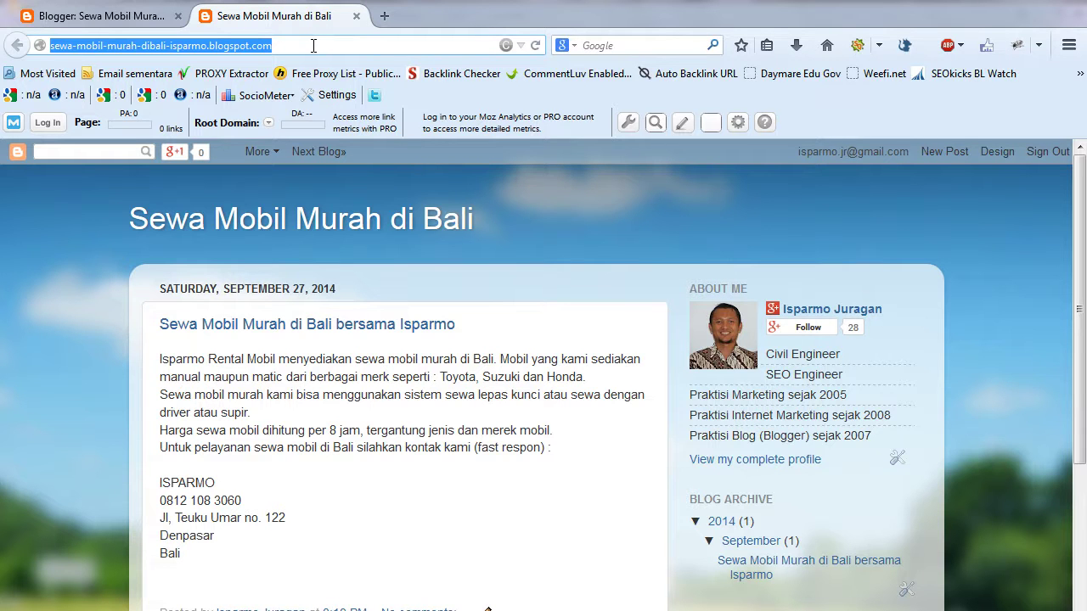
key(Return)
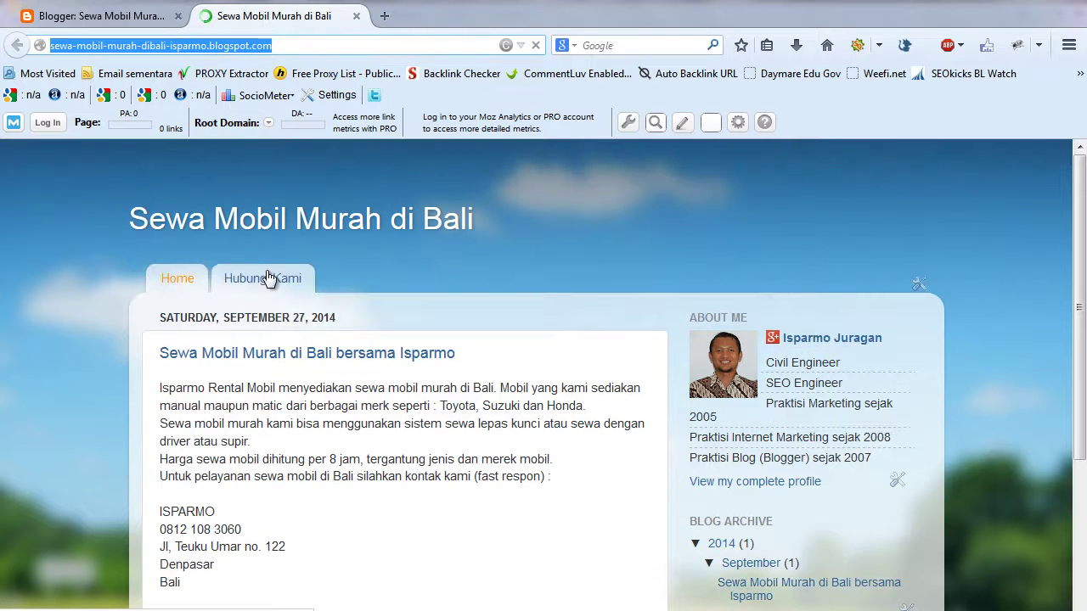
click(280, 284)
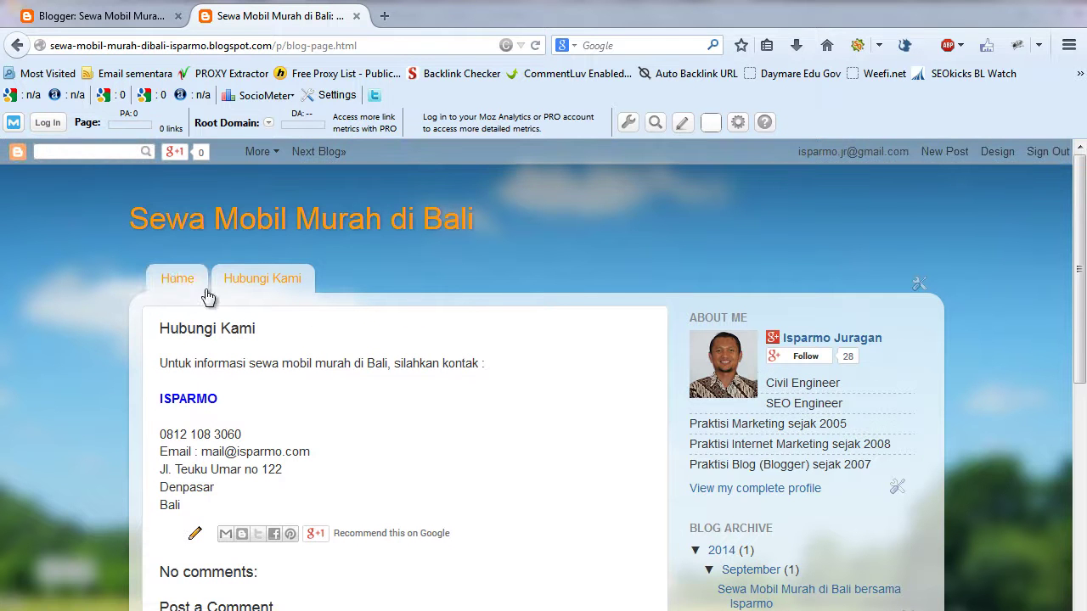
click(176, 277)
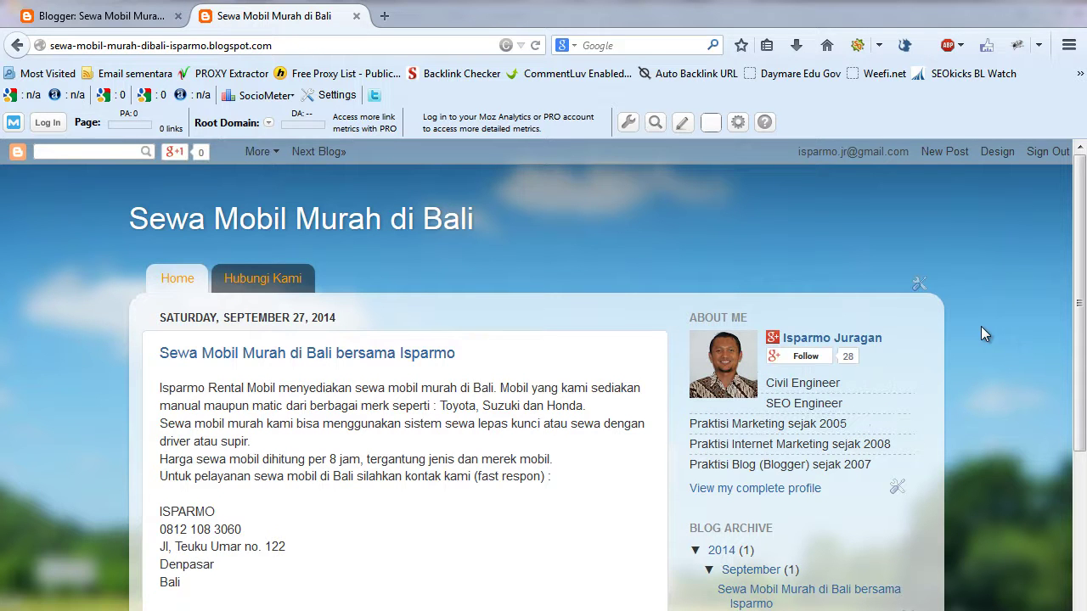
- Switch between the Blogger Layout page and the live blog, ending on the blog home page
click(140, 18)
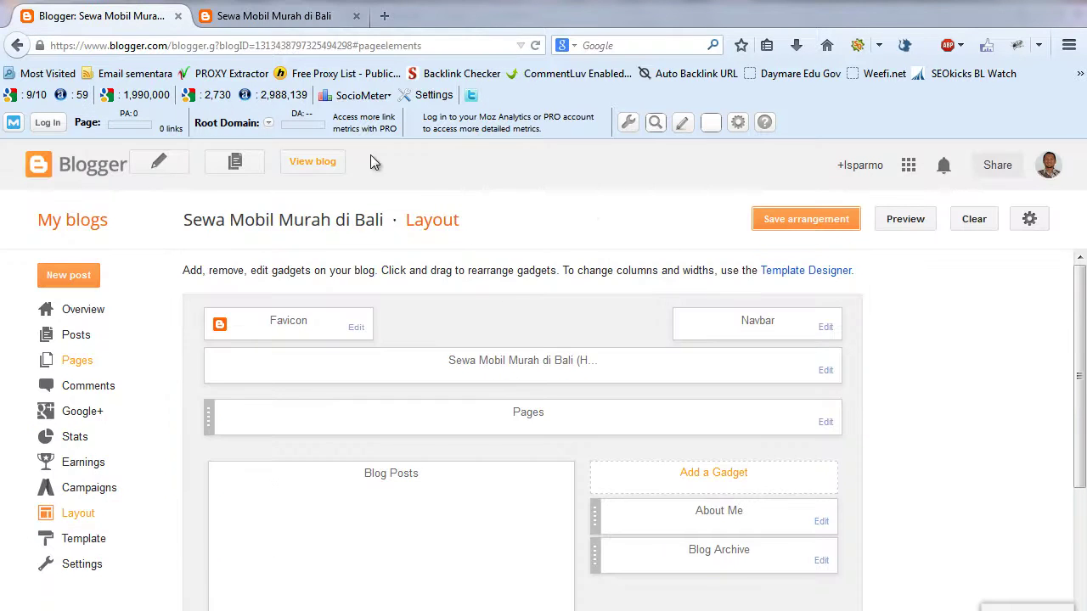
click(277, 30)
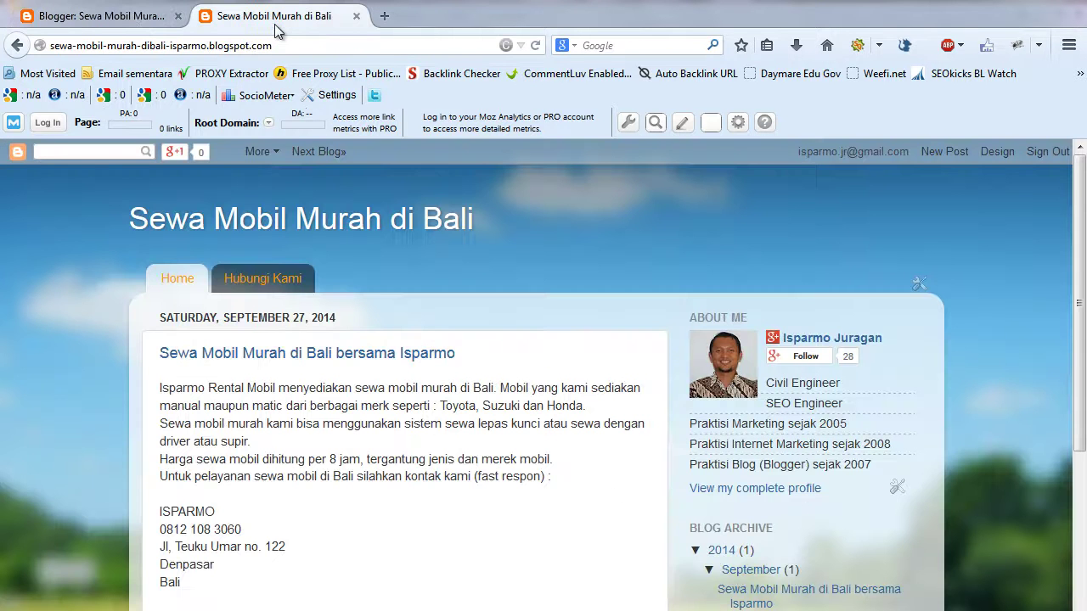
click(122, 25)
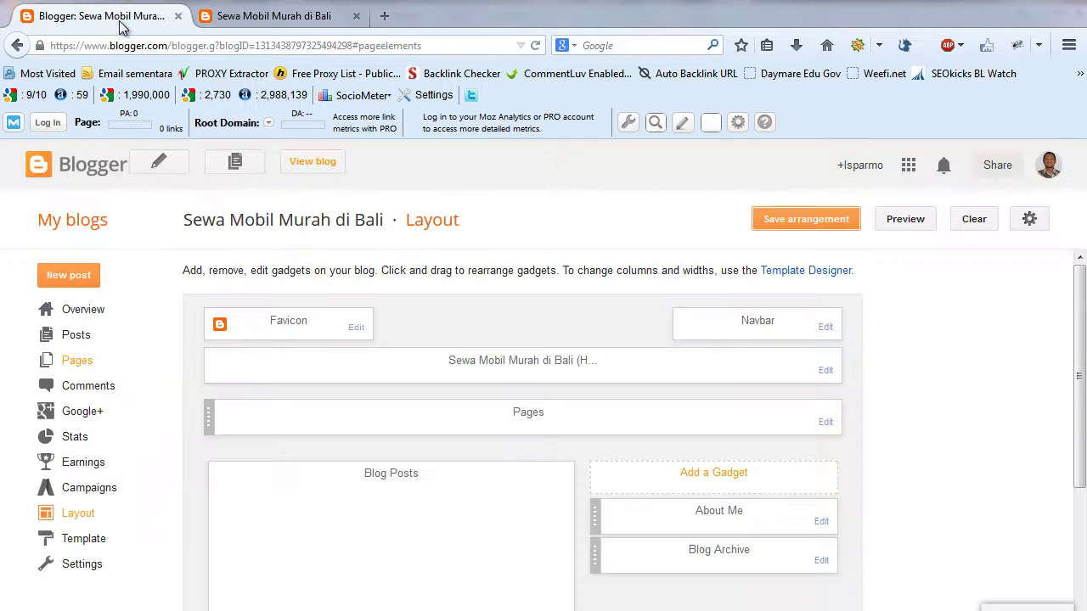
click(317, 28)
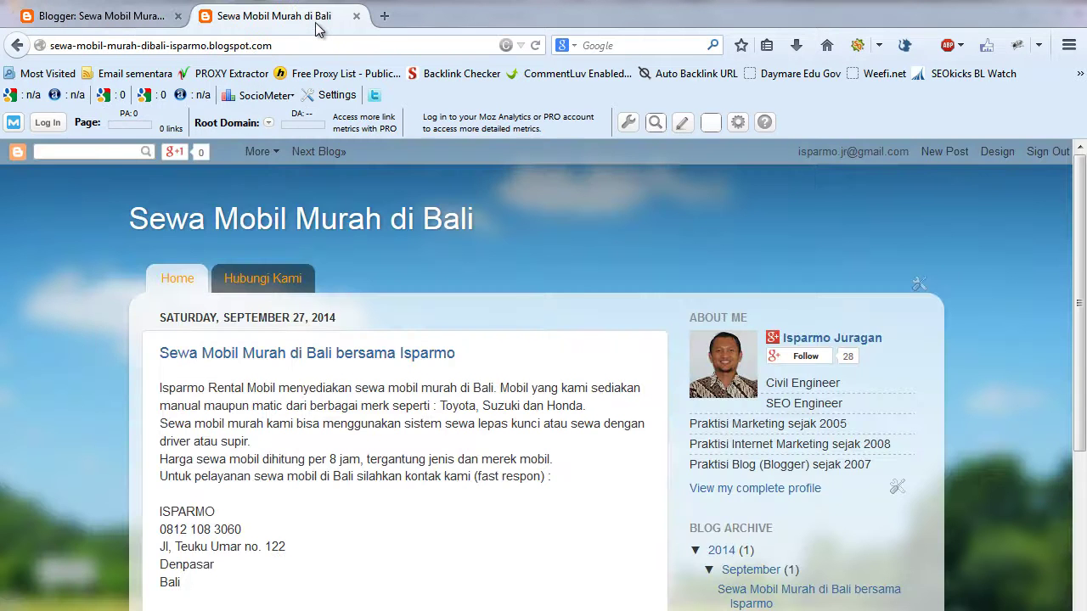